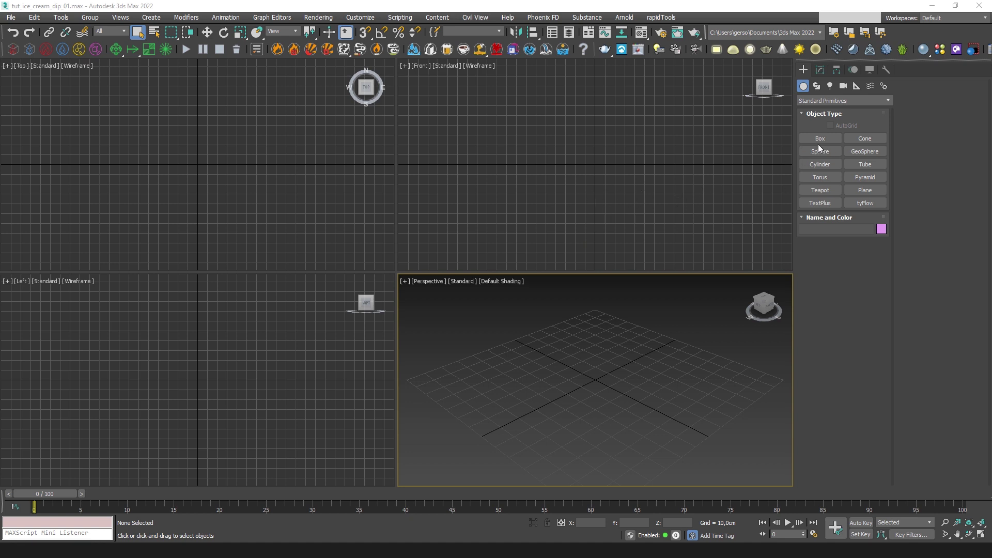
Examine the system unit scale and the display unit settings of the scene
click(360, 17)
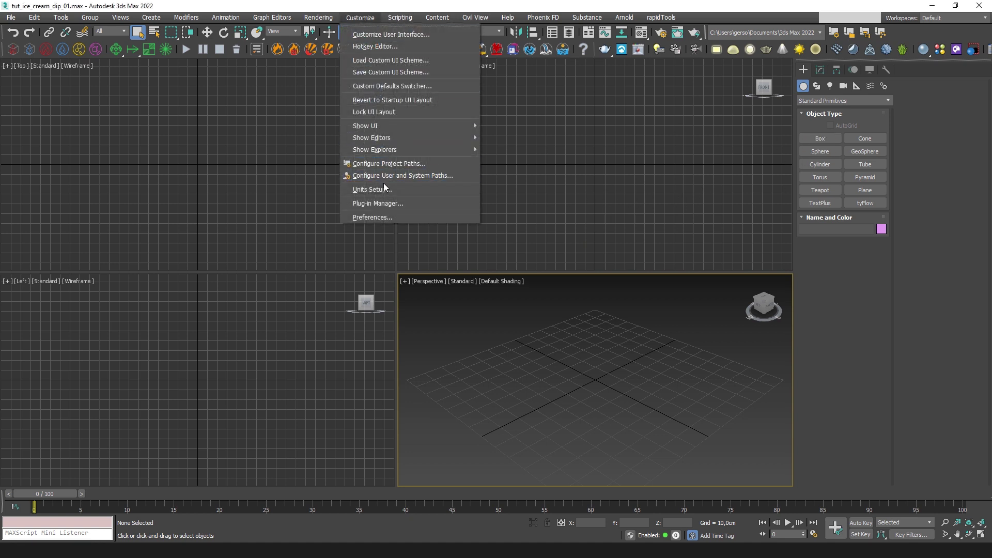
click(372, 189)
click(540, 189)
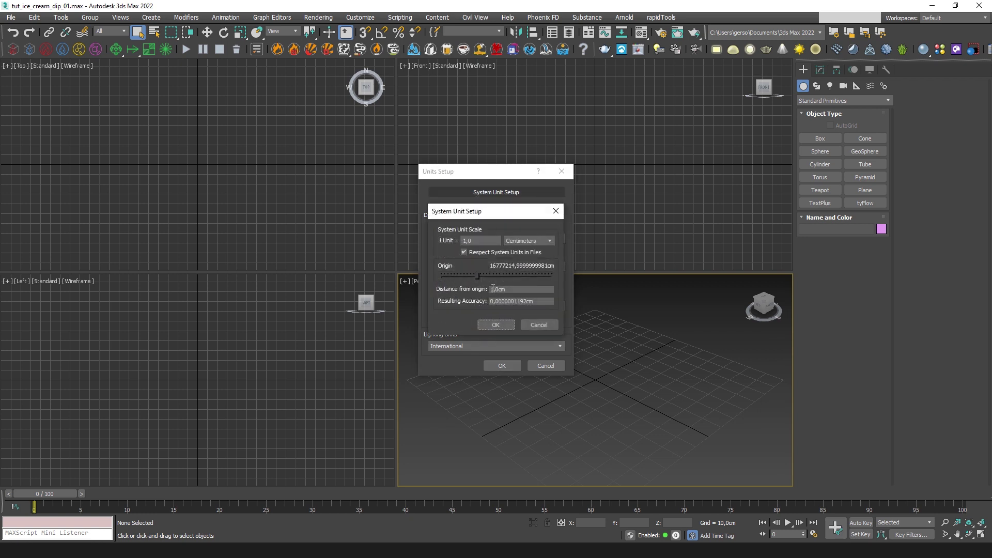
click(544, 325)
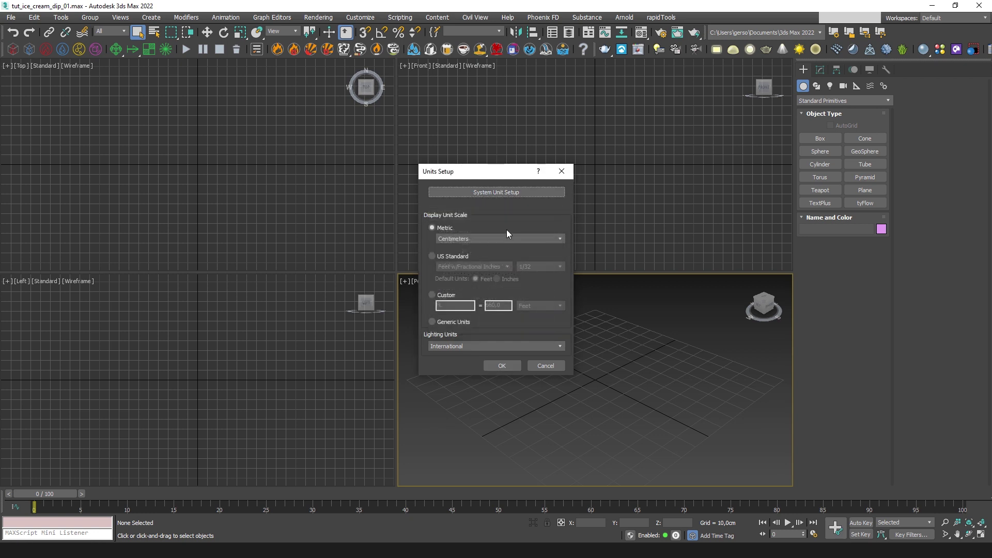
click(506, 365)
Create a box about 45 by 45 by 42 cm near the centre of the Perspective grid
click(823, 138)
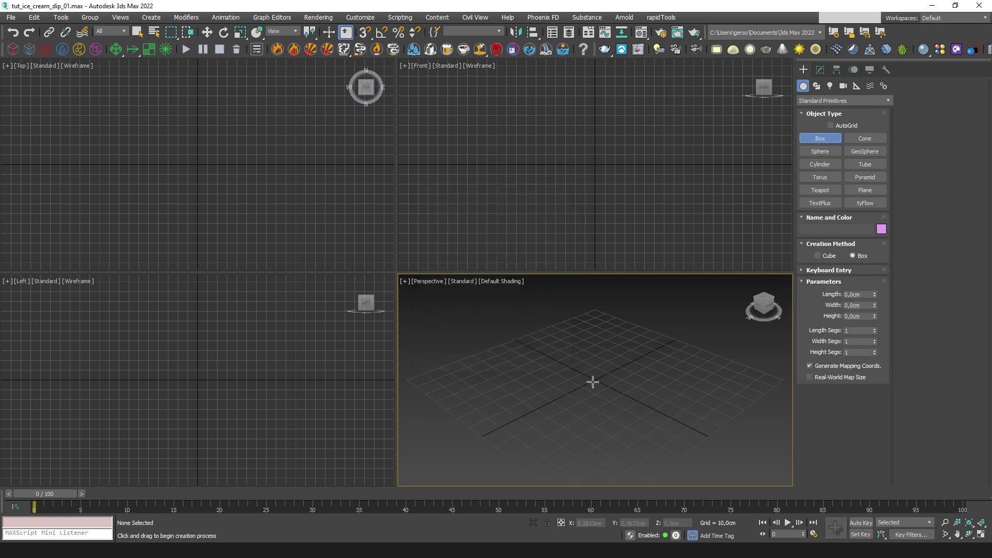
drag(586, 359, 587, 420)
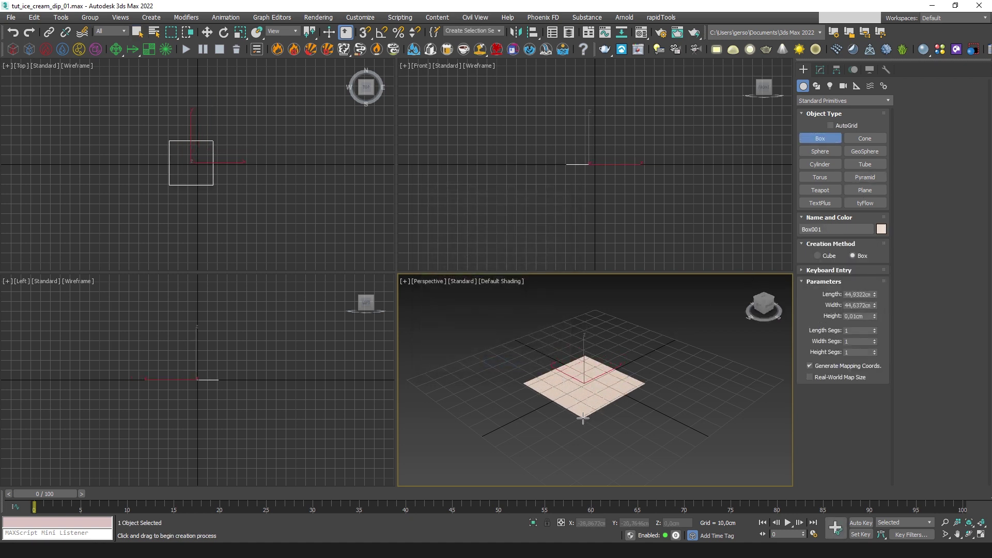
click(564, 346)
Set the box's length, width and height to 32 cm each
click(820, 70)
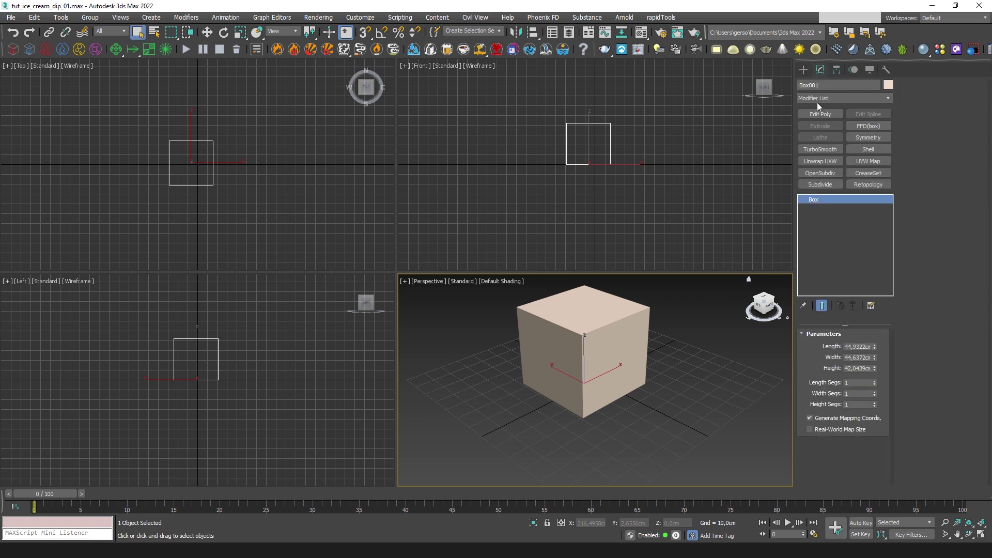
double_click(857, 346)
text(32)
key(Tab)
text(32)
key(Tab)
text(32)
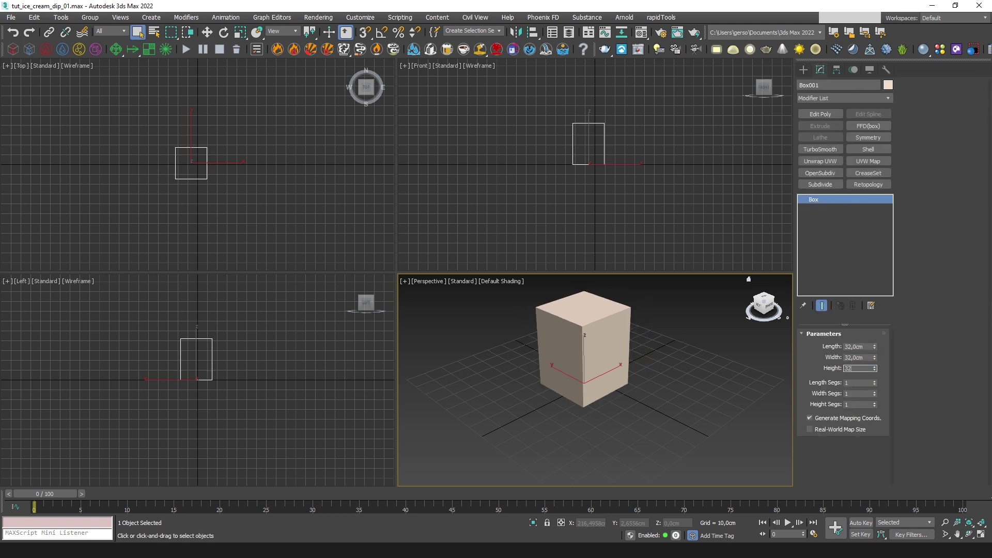
key(Return)
Move the cube to X 0 and Y 0 so it sits at the world origin
click(206, 32)
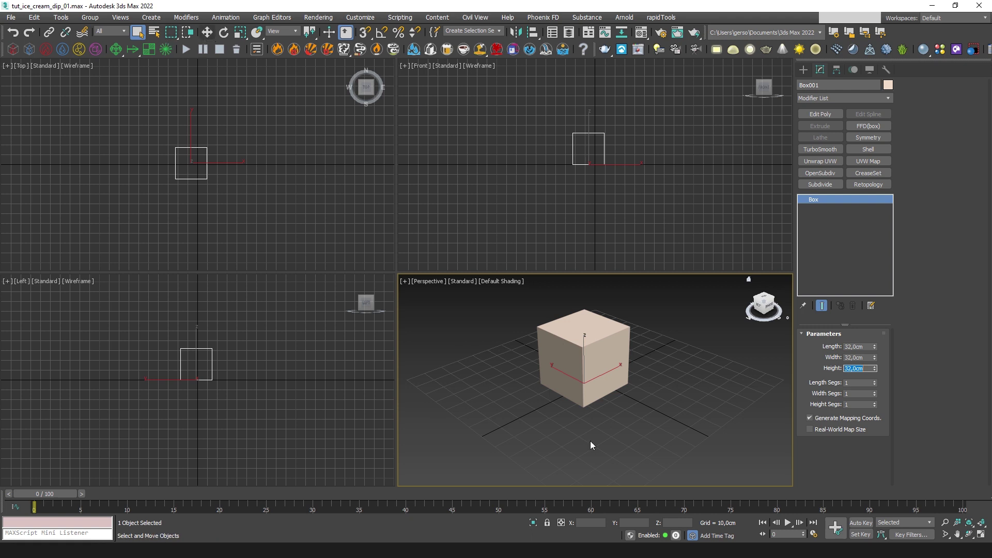
right_click(608, 523)
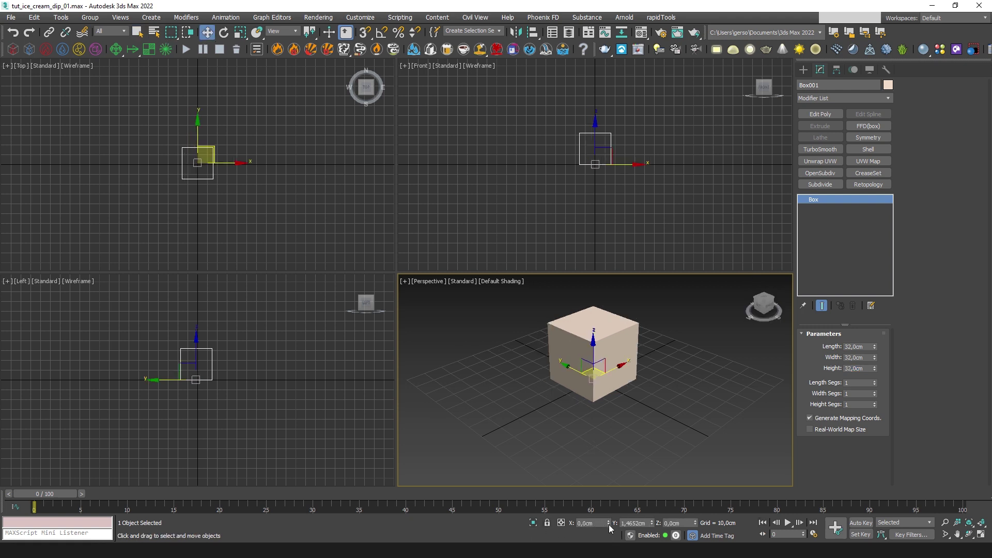
right_click(652, 523)
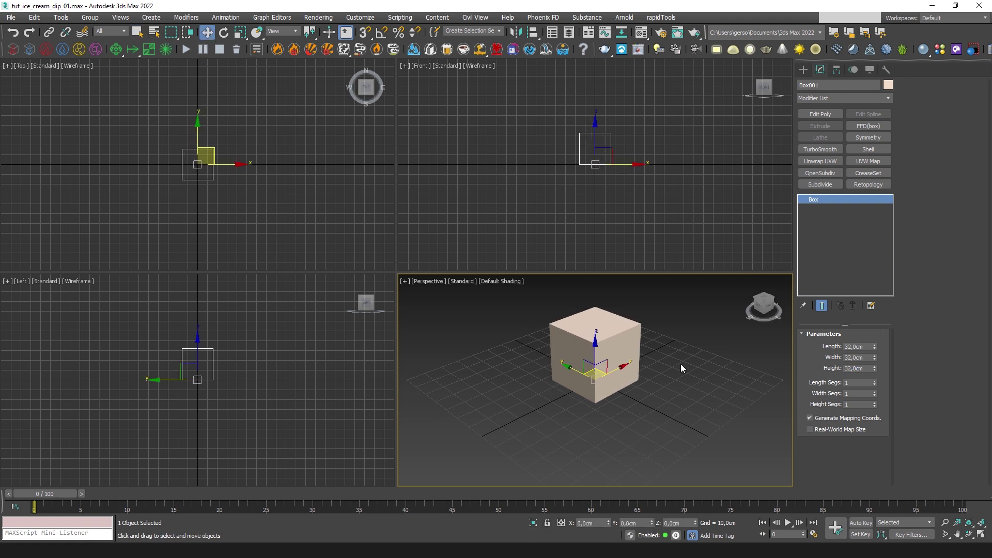
Maximize the Perspective viewport and display the cube with edged faces
key(alt+w)
middle_drag(620, 333, 572, 276)
key(F4)
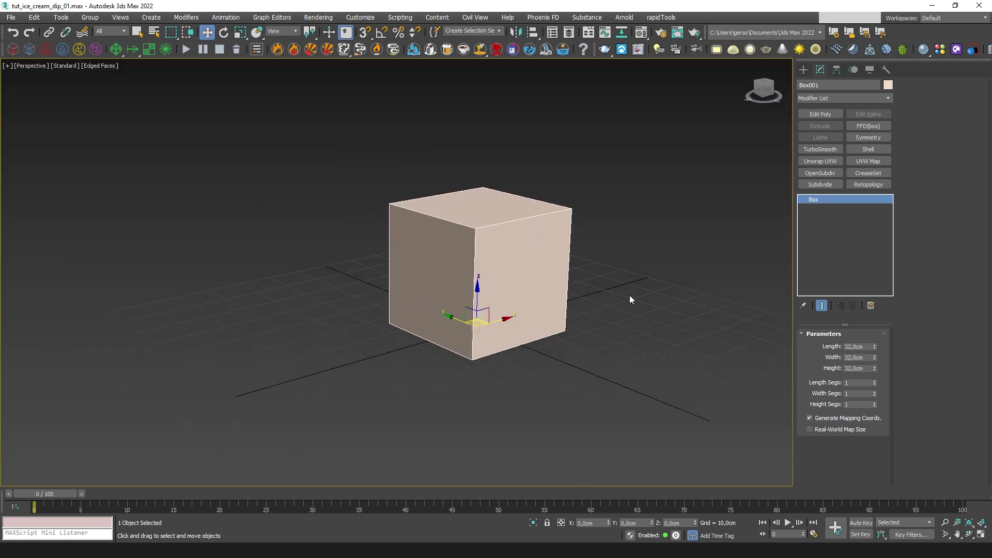
scroll(613, 277, up, 3)
Set the cube's length, width and height segments to 10 each
click(854, 381)
text(10)
key(Tab)
text(10)
key(Tab)
text(10)
key(Return)
alt+middle_drag(620, 289, 572, 194)
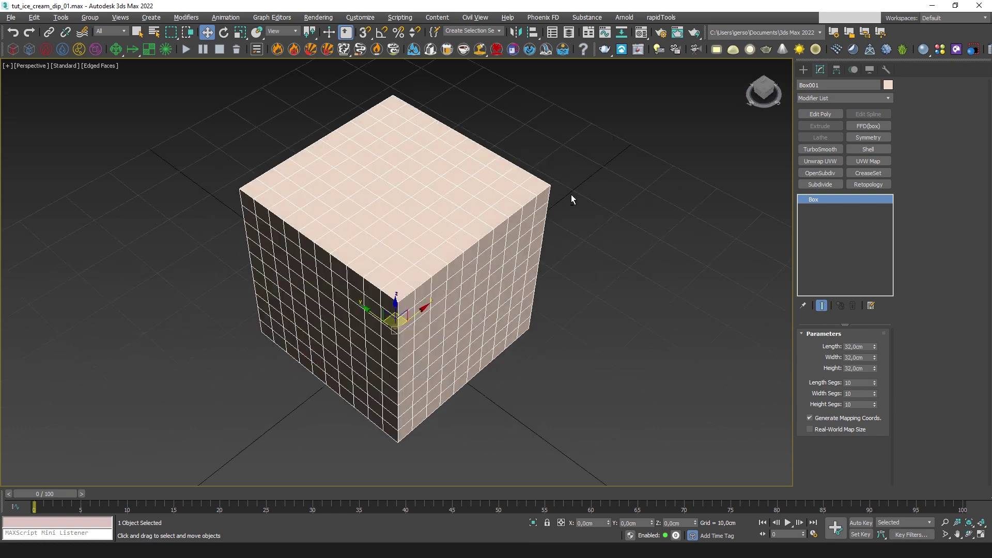
alt+middle_drag(548, 329, 356, 212)
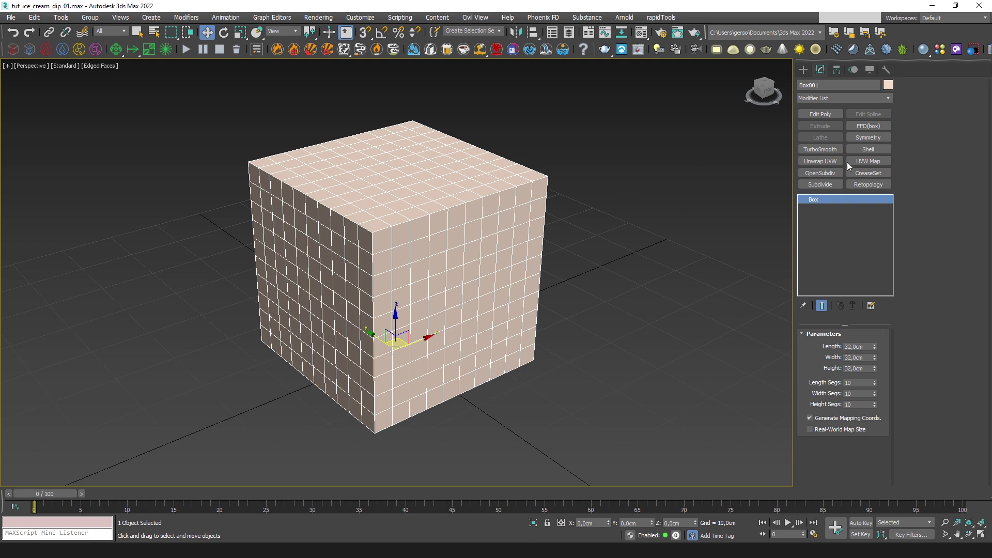
Add a Noise modifier to the cube with a scale of 5 and Fractal enabled
click(889, 98)
scroll(888, 111, down, 10)
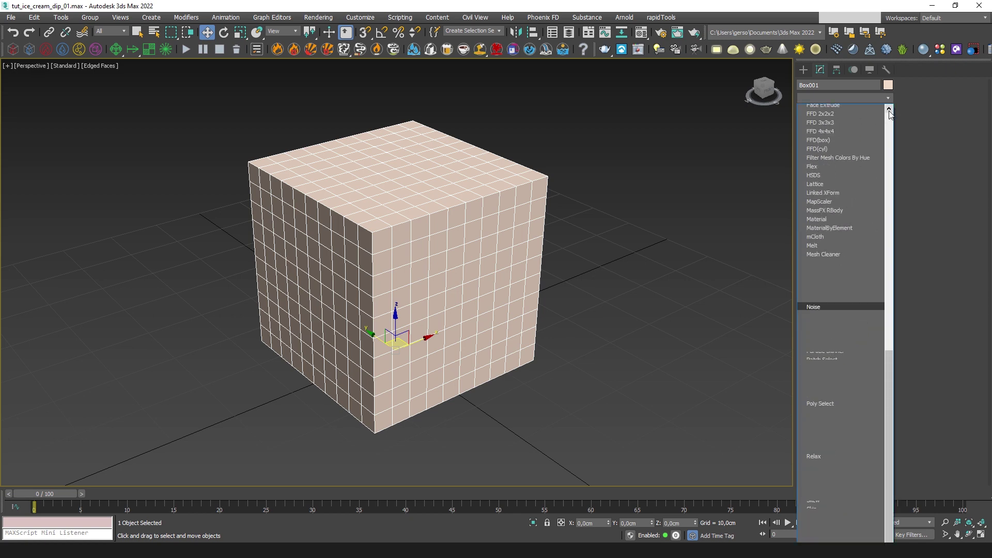
key(Return)
double_click(861, 364)
text(5)
key(Return)
click(845, 379)
Set the Noise strength to 5 cm on X, Y and Z
double_click(843, 428)
text(5)
key(Tab)
text(5)
key(Tab)
text(5)
key(Return)
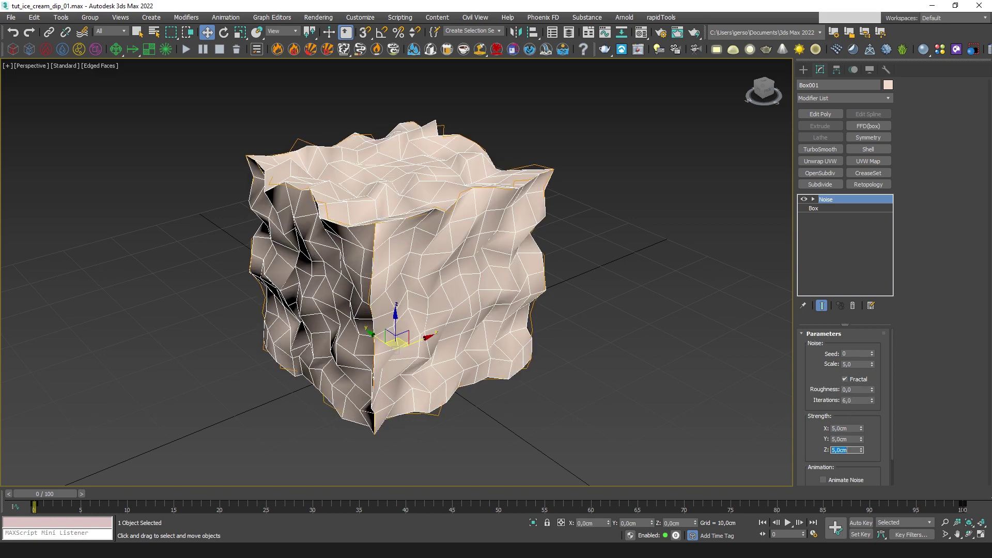
Add a TurboSmooth modifier to the cube and set the Noise strength to 4 cm on X, Y and Z
click(820, 149)
mouse_move(652, 276)
alt+middle_down()
mouse_move(646, 265)
mouse_move(659, 259)
alt+middle_up()
click(837, 209)
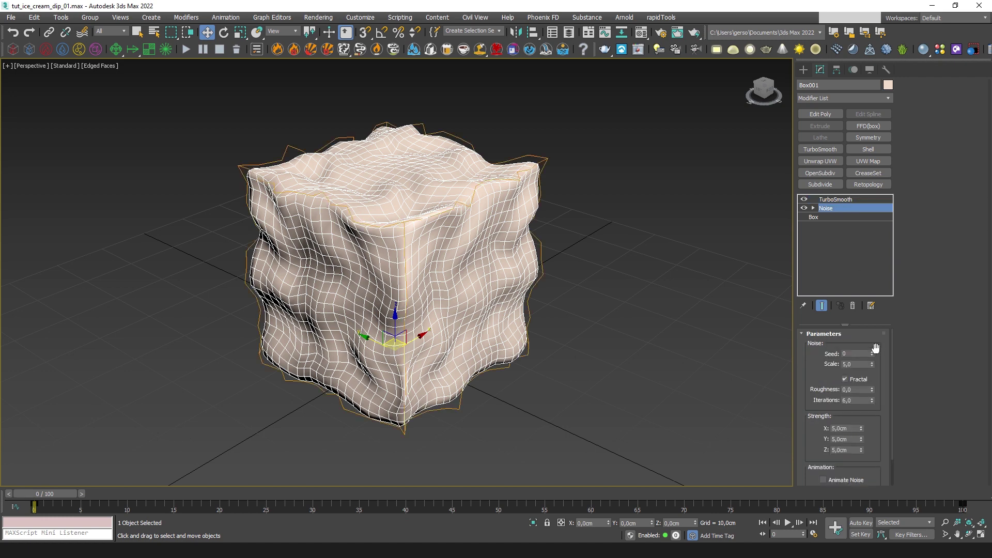
double_click(842, 429)
text(4)
key(Tab)
text(4)
key(Tab)
text(4)
key(Return)
alt+middle_drag(661, 241, 623, 260)
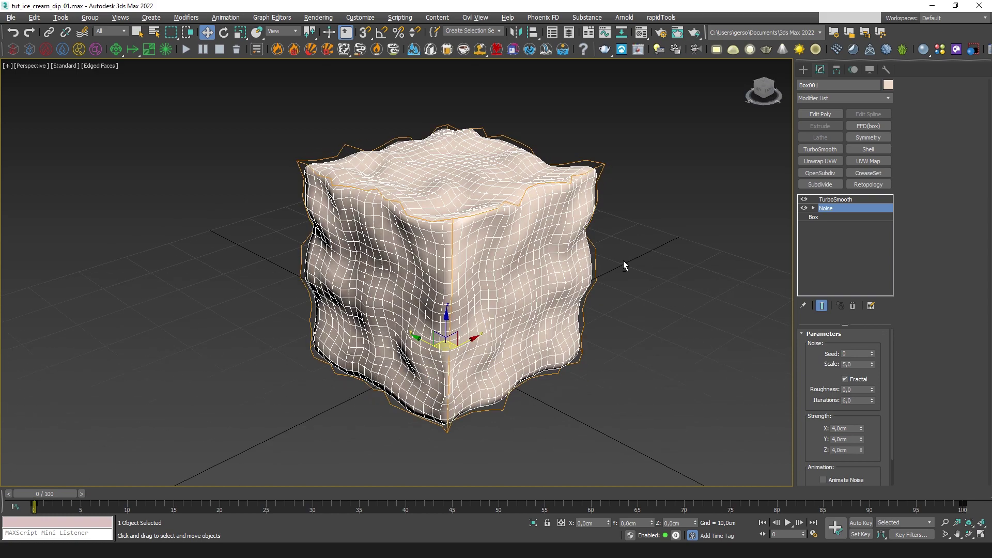
Set the base box's length, width and height segments to 8 each
click(833, 218)
double_click(855, 382)
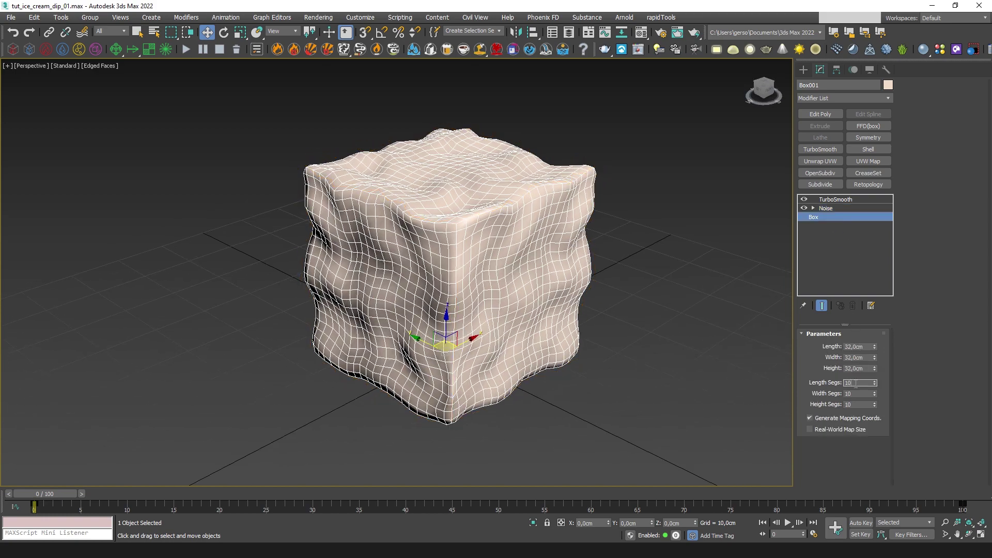
text(8)
key(Tab)
text(8)
key(Tab)
text(8)
key(Return)
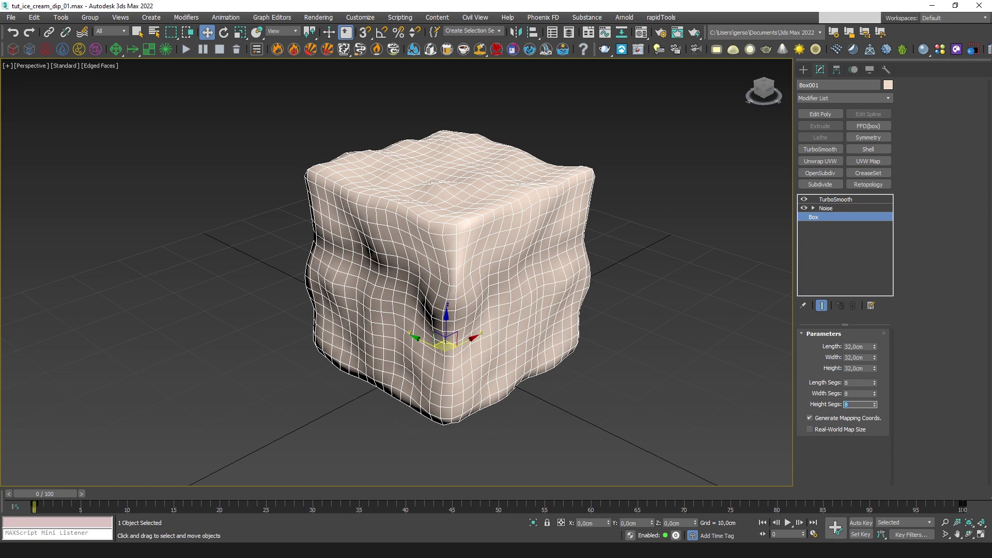
Set the cube's TurboSmooth iterations to 2 and turn off the edged-faces display
click(865, 201)
click(874, 351)
mouse_move(670, 256)
middle_down()
mouse_move(657, 249)
mouse_move(698, 245)
middle_up()
key(F4)
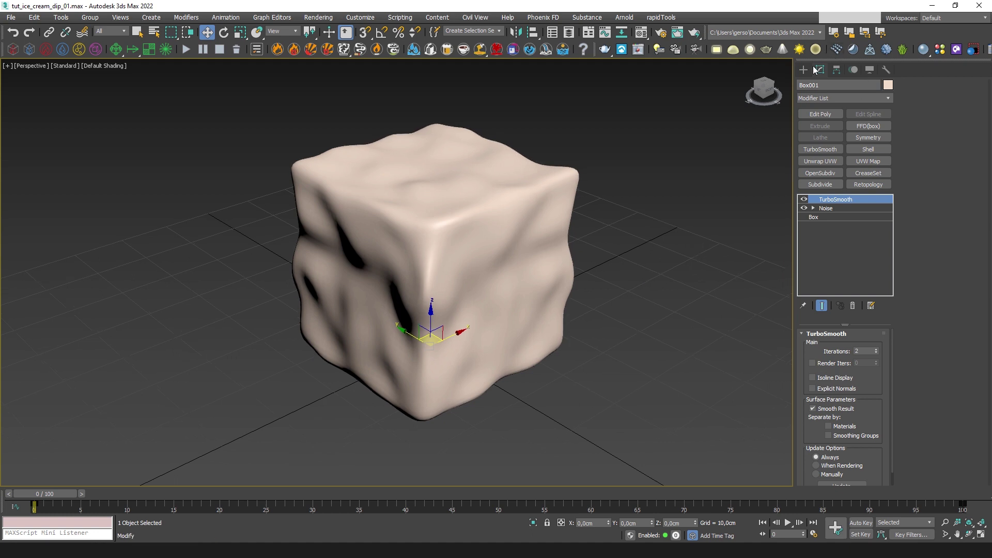
Rename the noisy cube to "ice cream"
drag(828, 86, 763, 81)
text(ice cream)
key(Return)
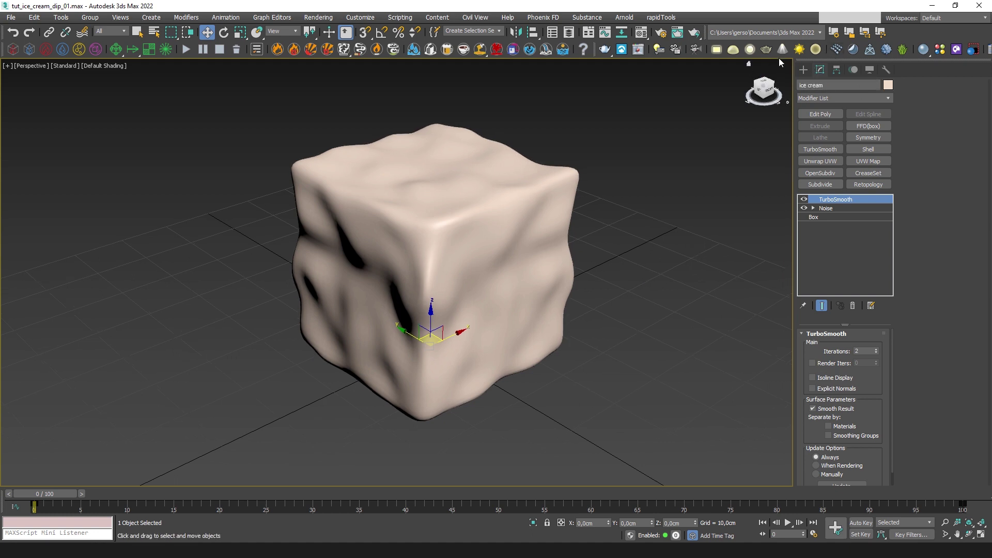
Open the Scene Explorer, hide its Find toolbar, and reselect the ice cream cube
click(553, 32)
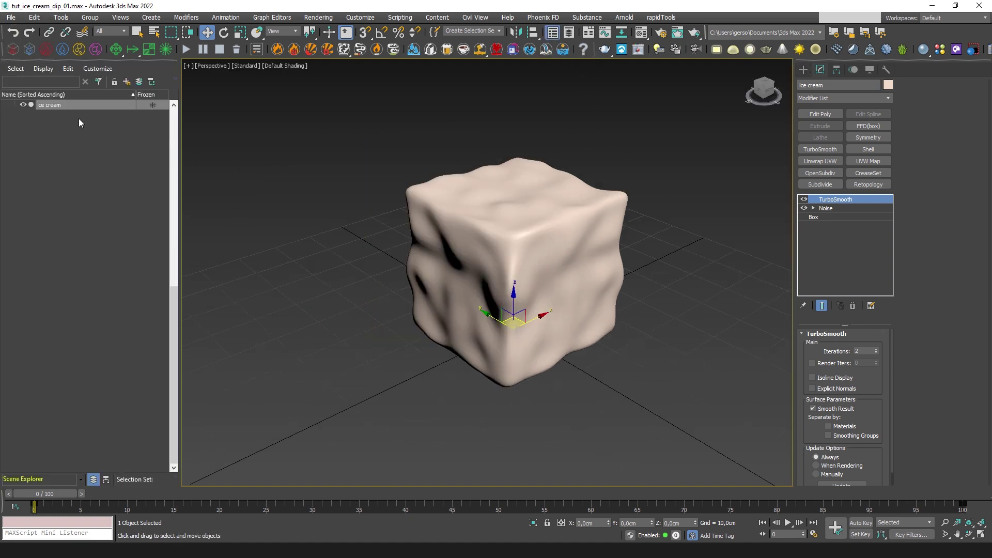
click(97, 68)
mouse_move(106, 77)
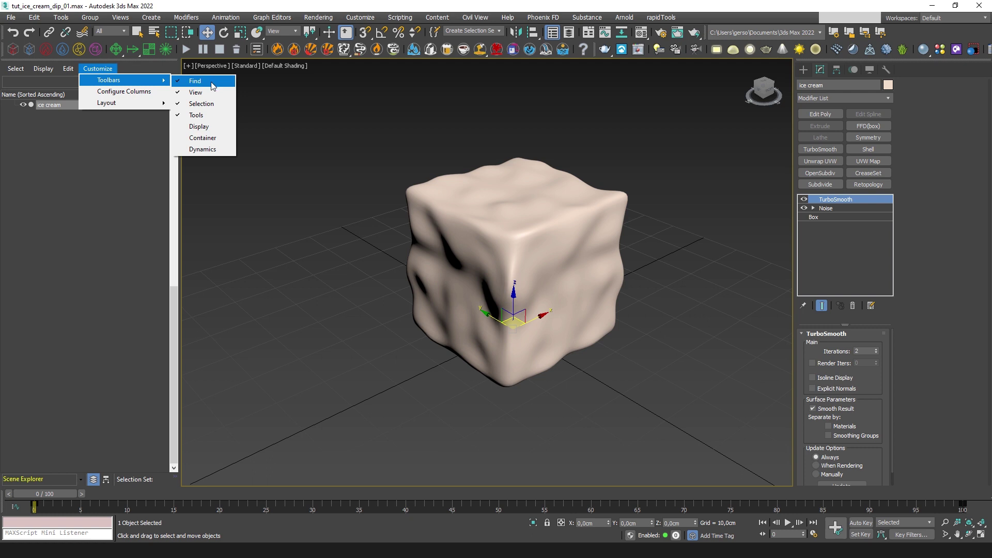
click(194, 79)
click(119, 159)
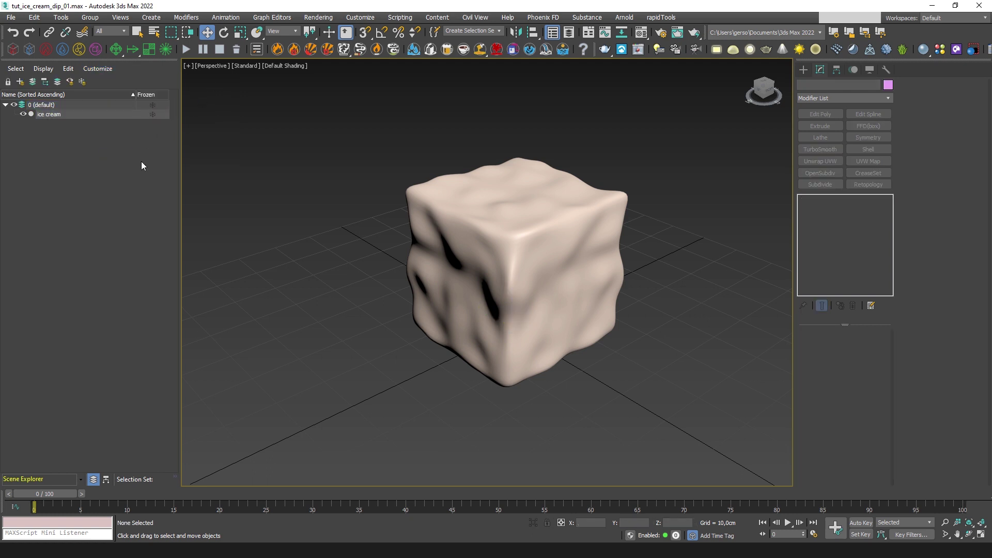
click(591, 250)
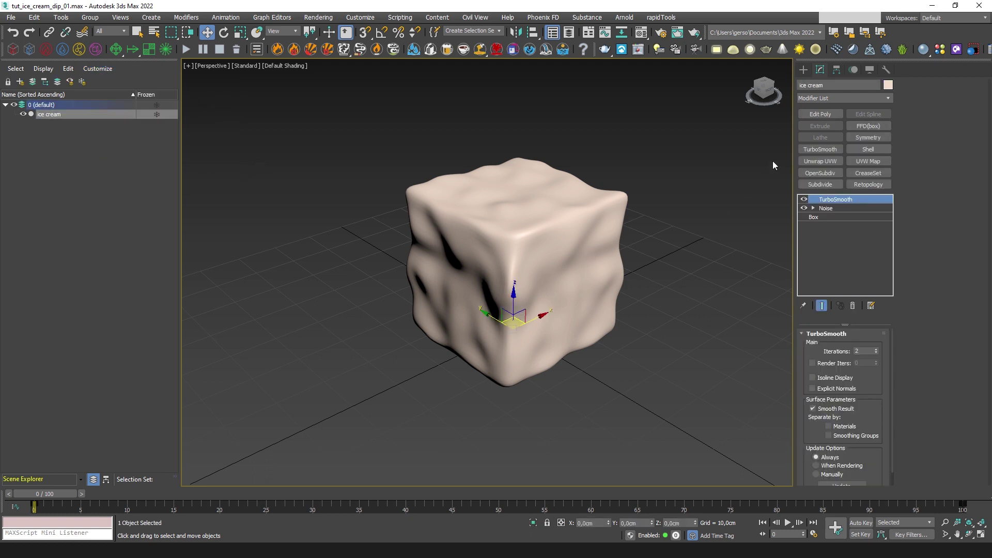
Create a thin upright box for the stick, about 1.5 by 8.7 by 36 cm, beside the ice cream
click(804, 71)
click(820, 139)
drag(601, 381, 585, 396)
click(585, 377)
click(593, 212)
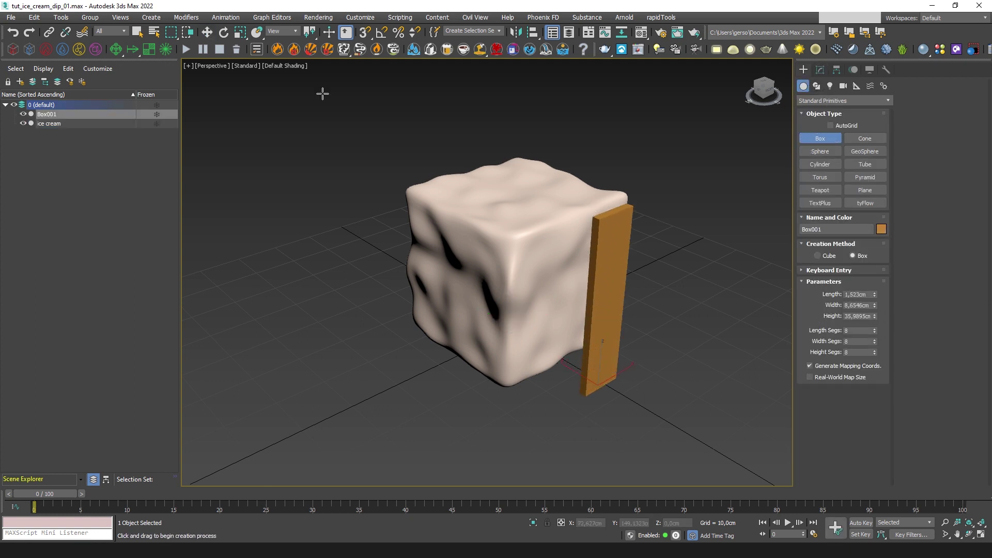
Centre the stick at X 0, Y 0 and raise it to about Z 28 cm so it protrudes from the ice cream
click(208, 33)
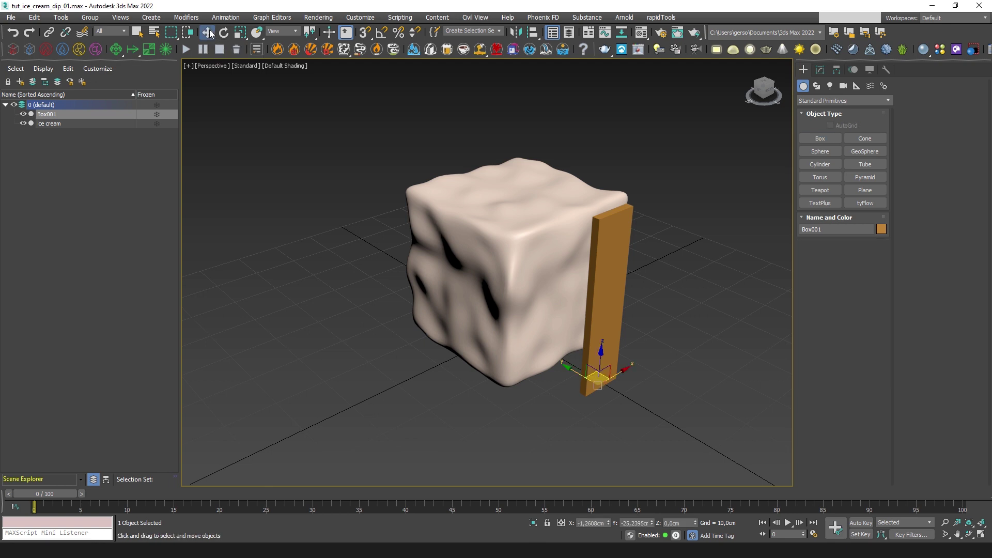
right_click(608, 523)
right_click(652, 523)
middle_drag(645, 334, 652, 383)
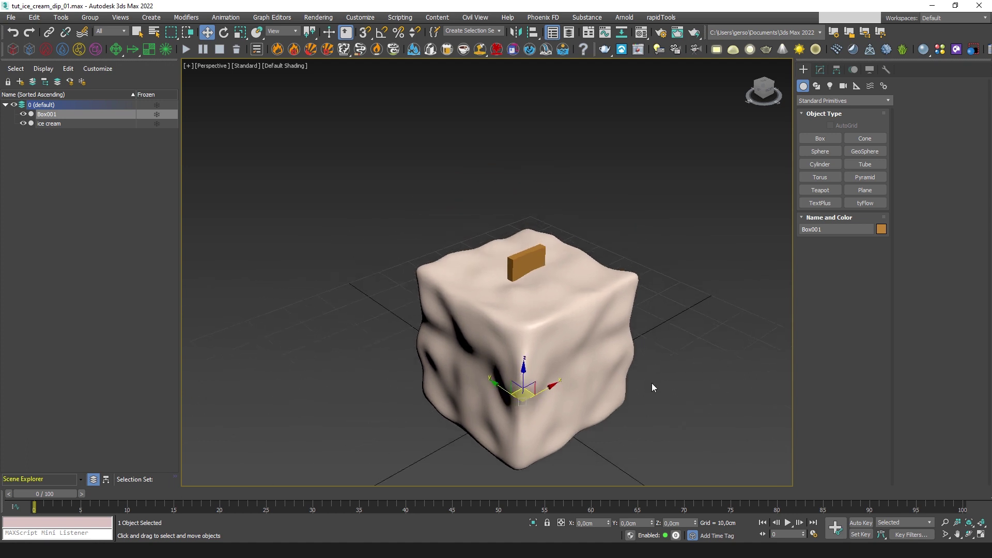
drag(509, 379, 509, 263)
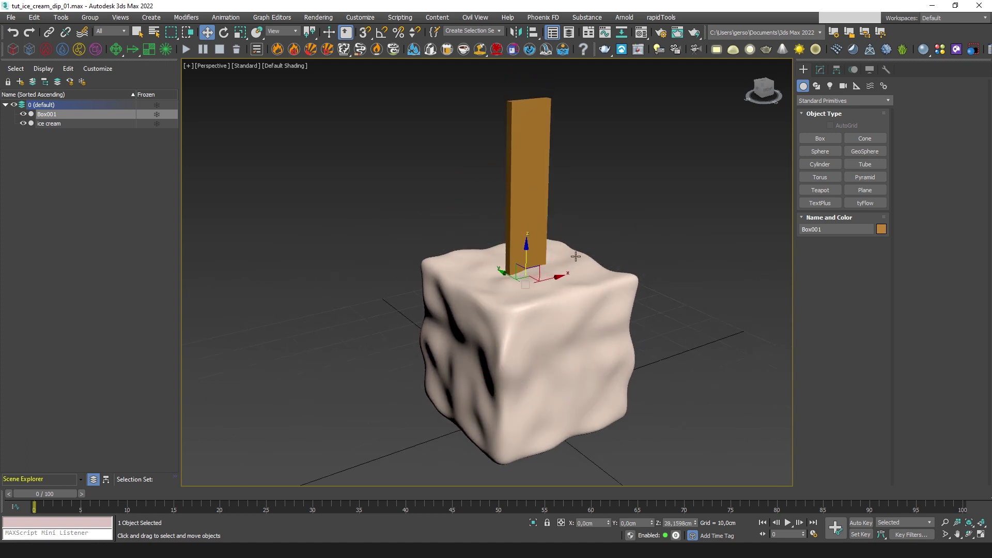
Increase the stick's height to about 41 cm
click(818, 71)
drag(874, 369, 872, 358)
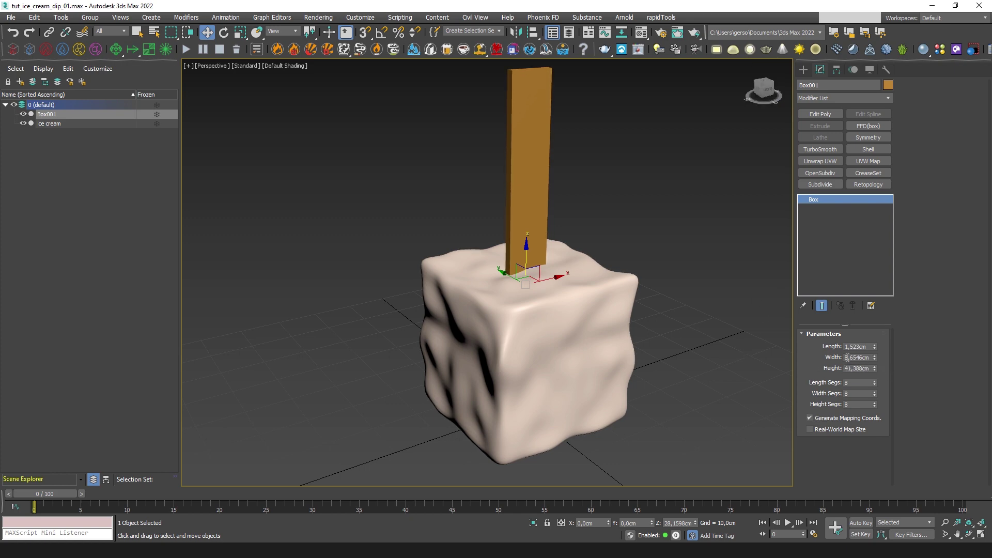
alt+middle_drag(606, 229, 775, 346)
Display edged faces and reduce the stick's length segments to 1
key(F4)
right_click(874, 383)
alt+middle_drag(636, 249, 610, 256)
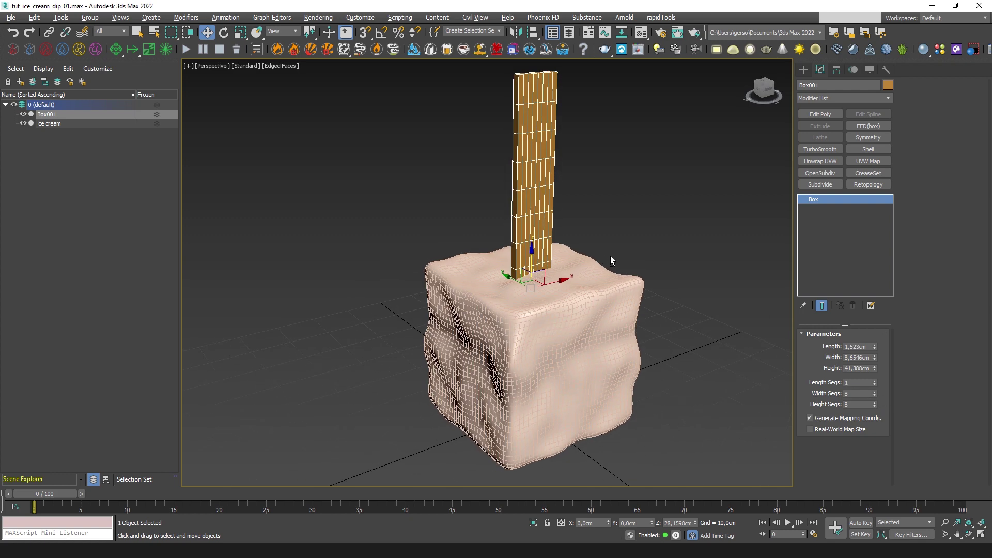
Adjust the stick's width and height segments to form an evenly proportioned grid
click(875, 395)
click(873, 392)
click(874, 407)
click(873, 406)
click(873, 396)
click(874, 395)
click(873, 395)
click(874, 395)
click(873, 402)
click(873, 402)
click(873, 402)
click(873, 402)
click(873, 402)
click(873, 402)
click(873, 402)
click(872, 402)
click(872, 402)
click(873, 402)
alt+middle_drag(643, 271, 658, 251)
Add a TurboSmooth modifier to the stick with Isoline Display enabled and 2 iterations, and hide the edged faces
click(825, 149)
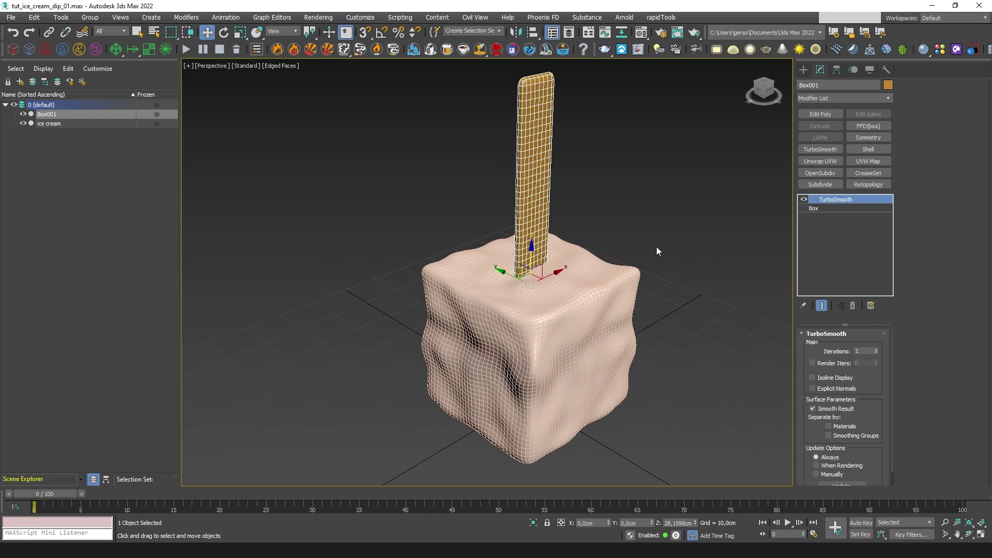
key(F4)
mouse_move(670, 302)
alt+middle_down()
mouse_move(658, 291)
mouse_move(736, 274)
mouse_move(697, 271)
alt+middle_up()
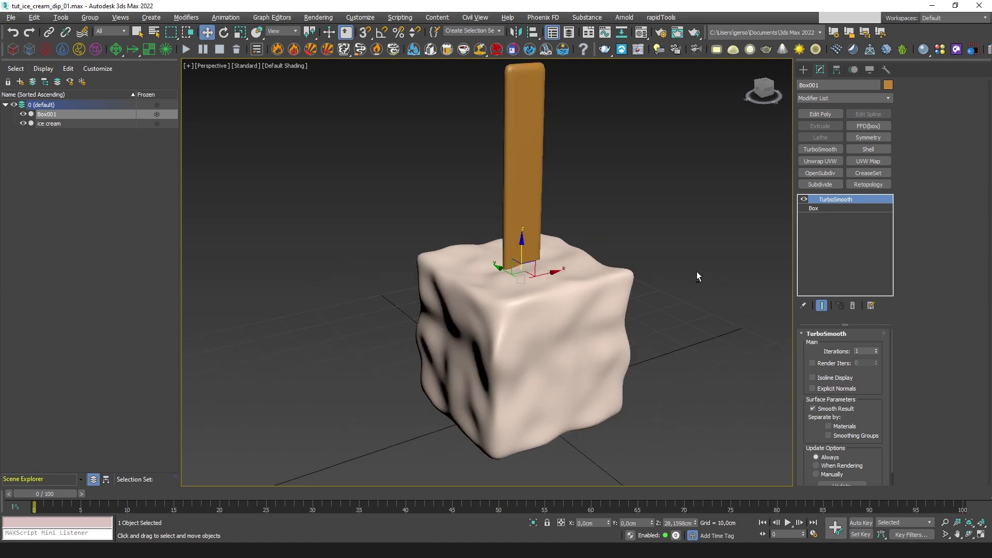
click(839, 377)
click(876, 349)
alt+middle_drag(620, 297, 809, 332)
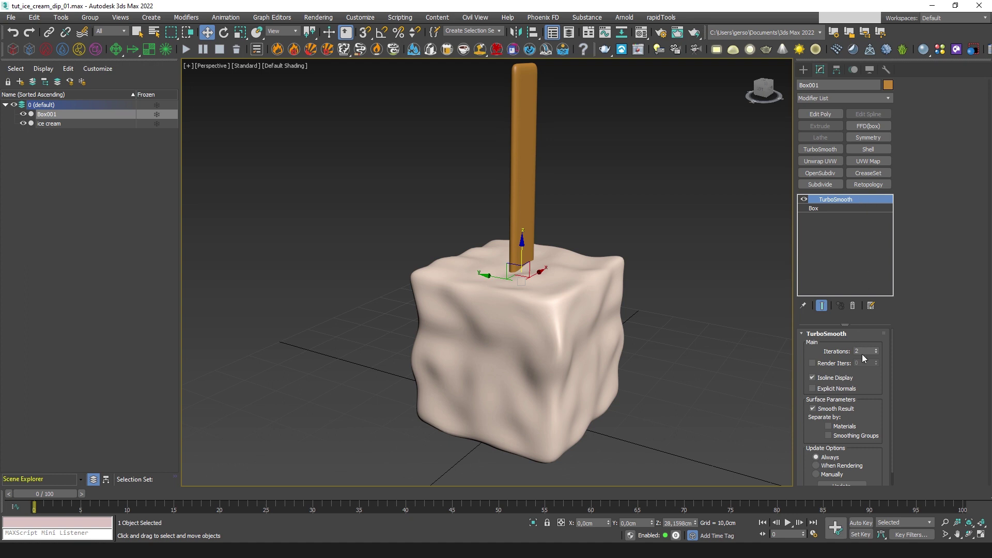
Display edged faces on the models and select the ice cream block
alt+middle_drag(678, 301, 593, 287)
scroll(639, 288, down, 3)
click(594, 287)
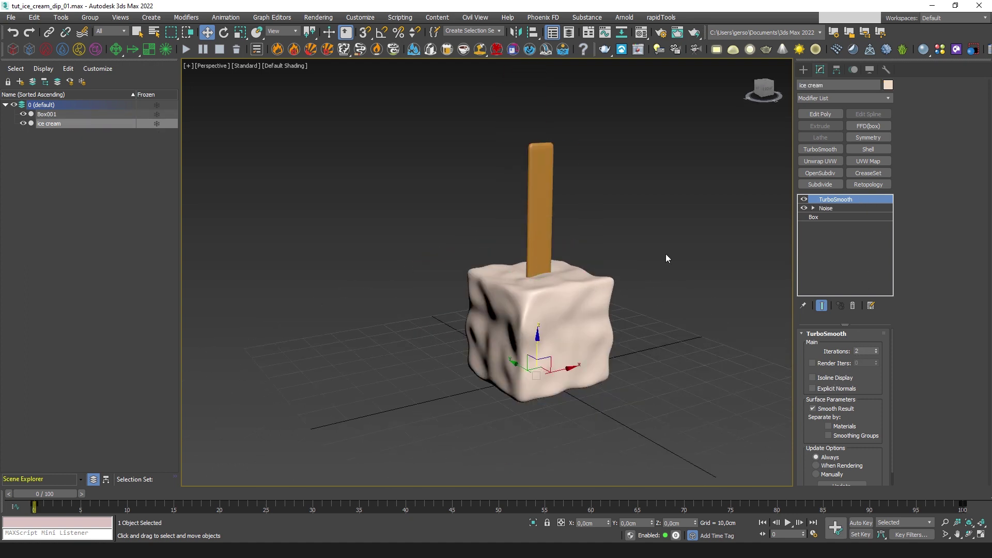
click(540, 217)
key(F4)
scroll(681, 246, up, 3)
click(680, 248)
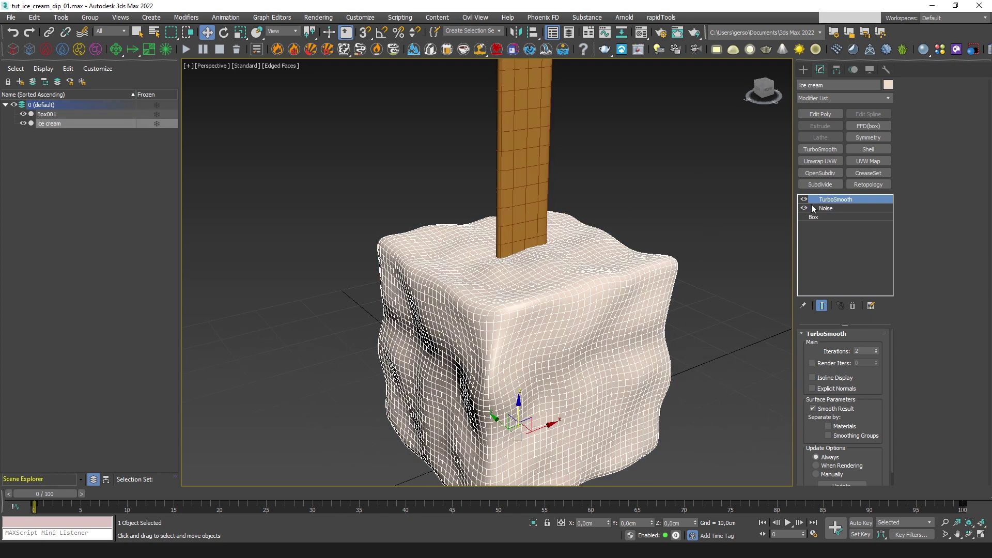
Insert an Edit Poly modifier above the ice cream block's Noise and disable its TurboSmooth
click(827, 208)
click(829, 114)
click(803, 199)
Remove the stick's TurboSmooth modifier and attach the stick to the ice cream block at its Edit Poly level
click(539, 179)
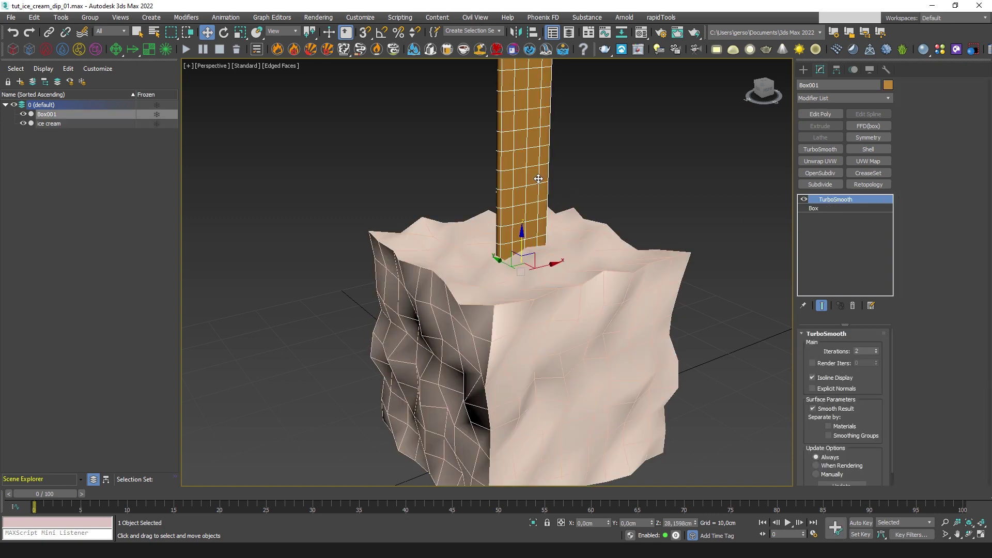
click(853, 306)
click(682, 290)
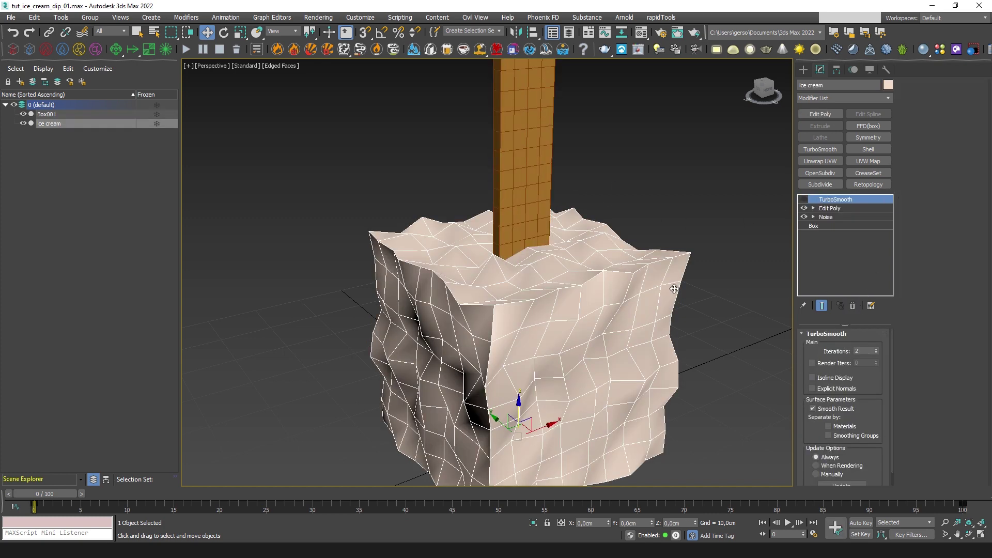
click(830, 208)
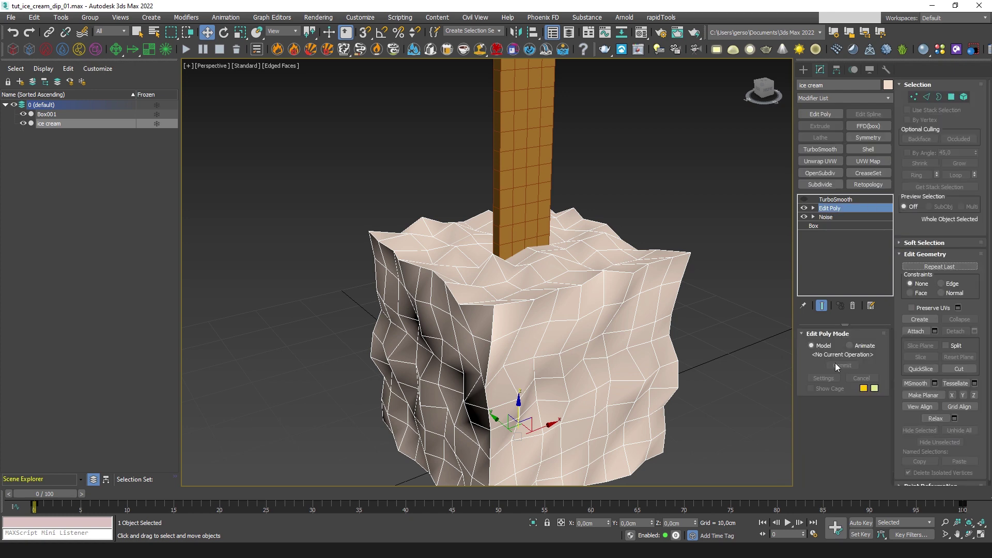
click(538, 178)
scroll(640, 262, down, 5)
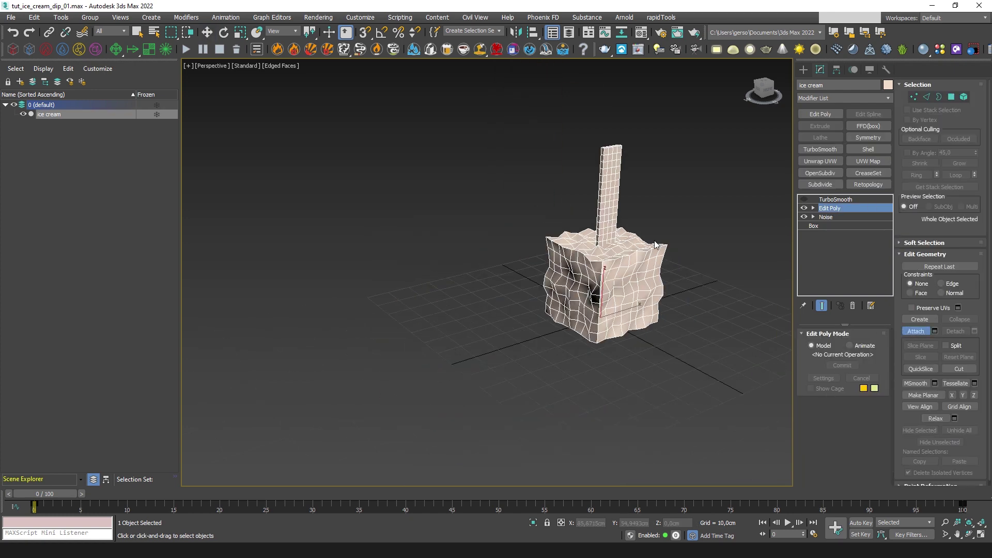
Finish attaching and turn the combined ice cream's TurboSmooth back on
key(w)
click(803, 199)
alt+middle_drag(739, 233, 682, 239)
click(856, 202)
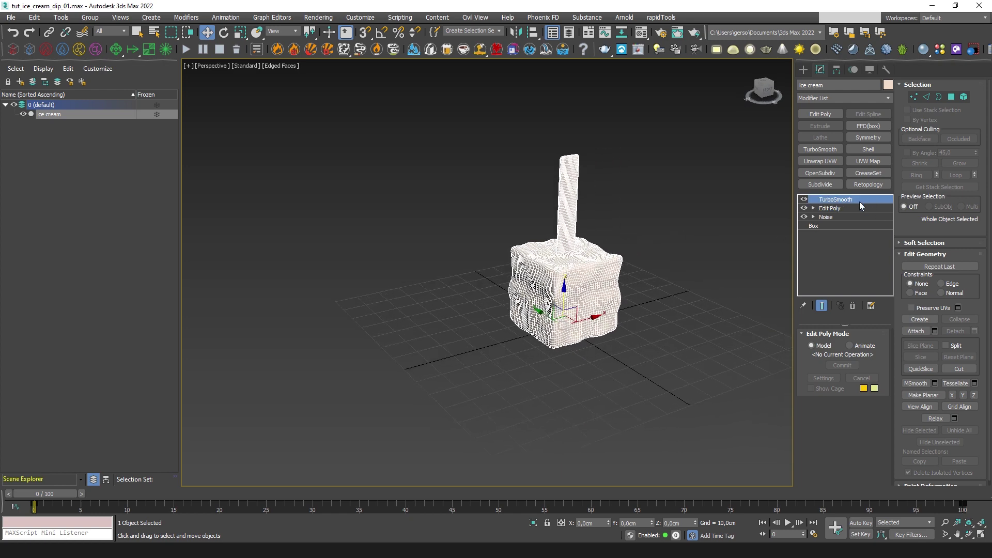
click(673, 269)
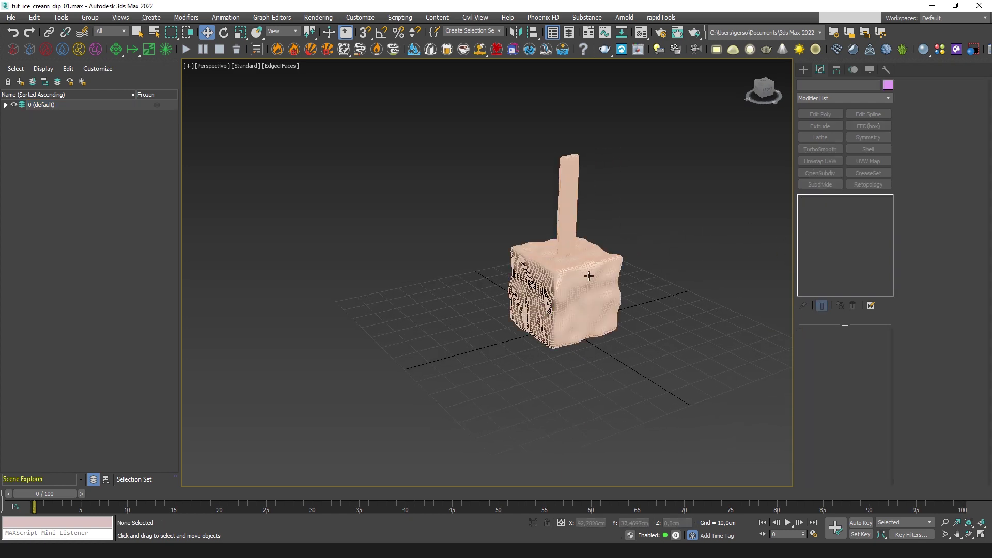
Reselect the ice cream and clone it in place under the name container
key(ctrl+z)
key(ctrl+v)
click(468, 251)
text(container)
key(Return)
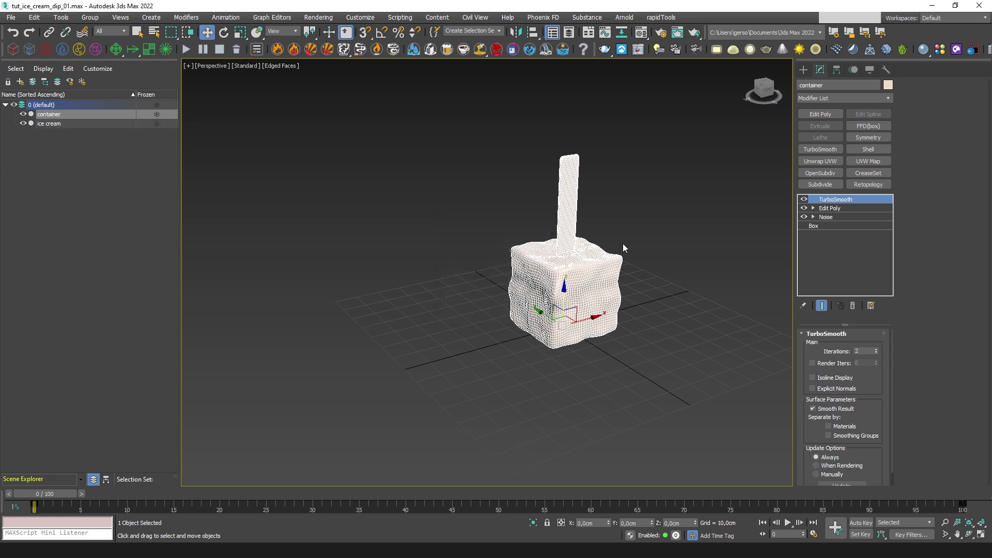
Remove TurboSmooth, Edit Poly and Noise from the container and give it a blue object color
shift+click(836, 216)
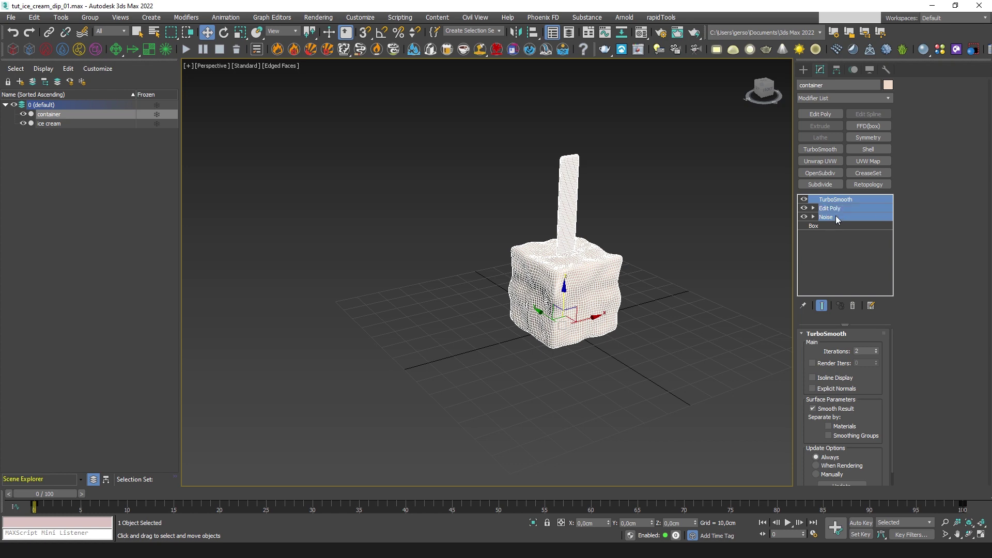
click(853, 306)
click(887, 85)
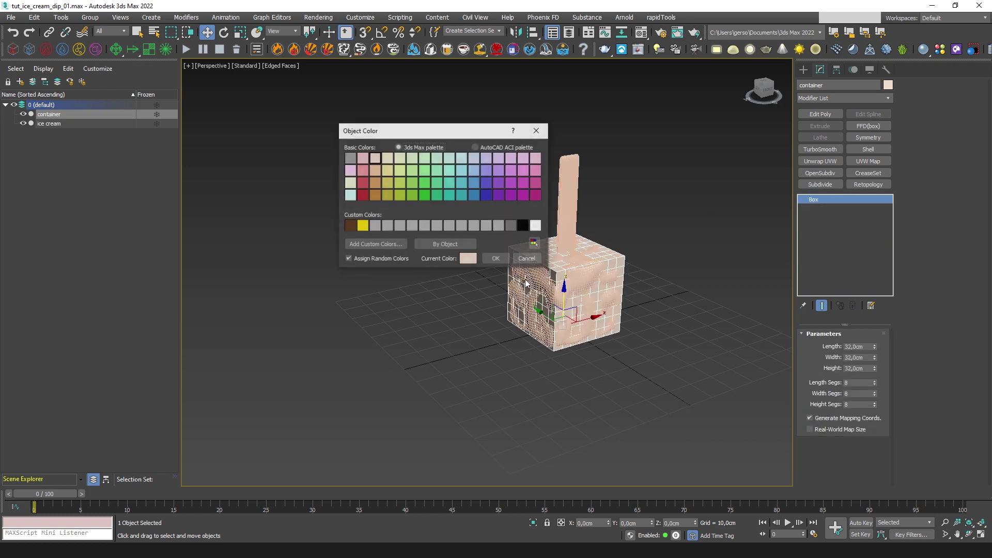
click(473, 194)
click(498, 259)
alt+middle_drag(670, 280, 724, 258)
scroll(786, 228, up, 3)
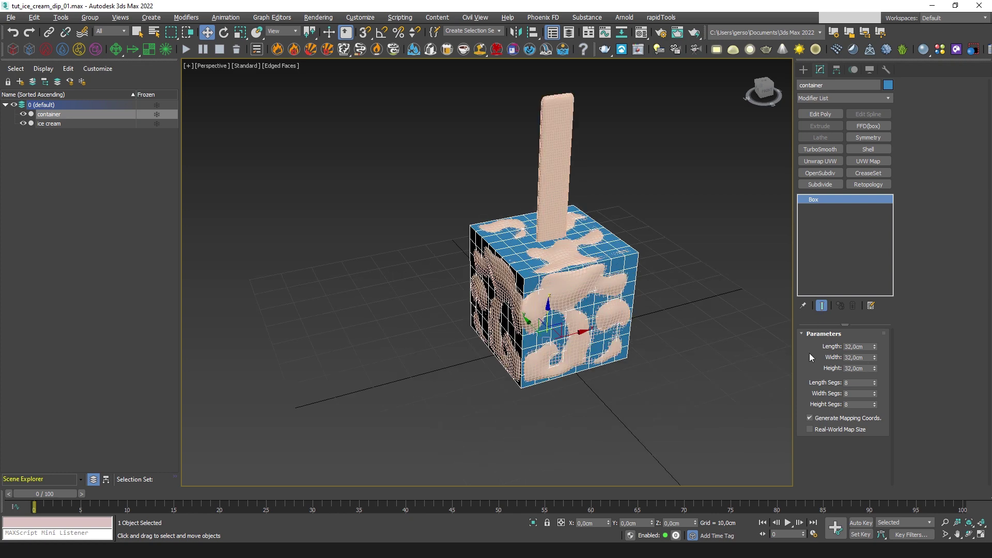
Set the container box's length and width to 42 cm and its height to 40 cm
alt+middle_drag(609, 290, 667, 315)
click(859, 347)
text(42)
key(Tab)
text(42)
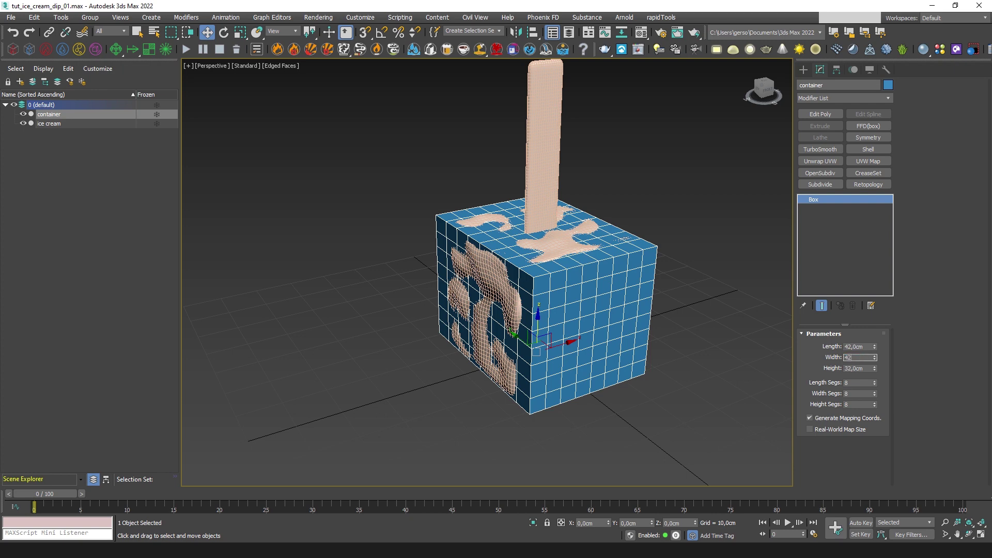
key(Tab)
text(4)
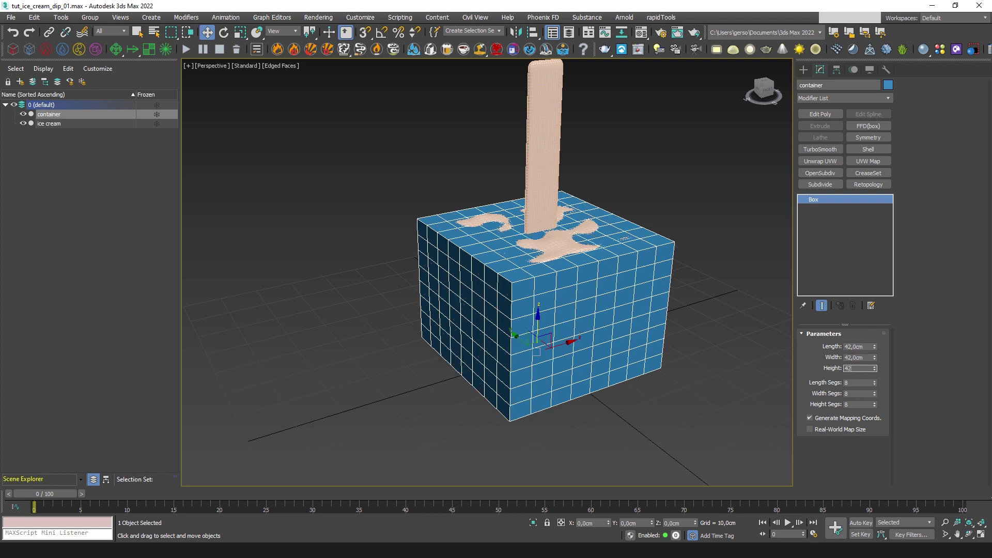
text(0)
key(Return)
Check the container's clearance around the ice cream from above and set its length and width to 45 cm
alt+middle_drag(659, 331, 634, 330)
key(alt+w)
middle_click(388, 173)
key(alt+w)
scroll(473, 281, up, 5)
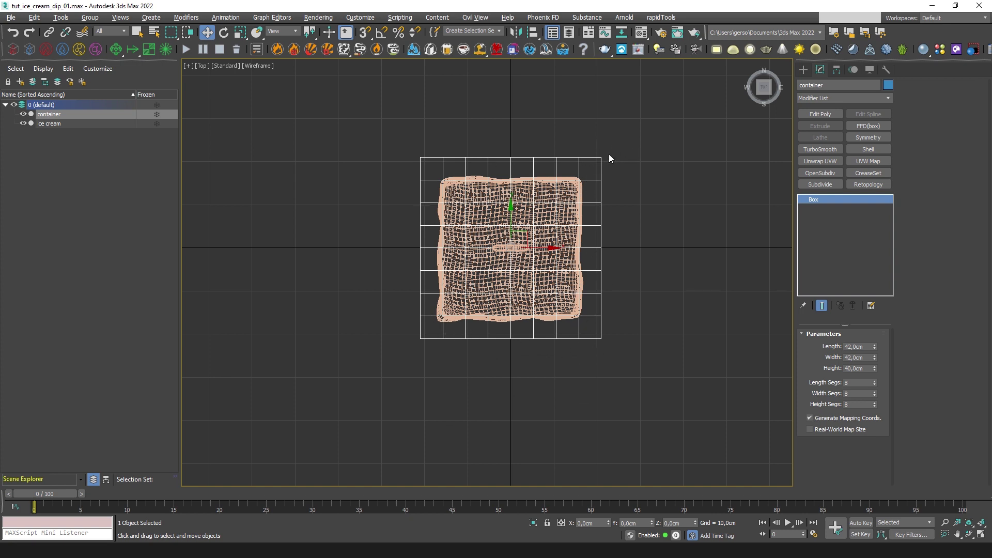
middle_drag(595, 154, 599, 161)
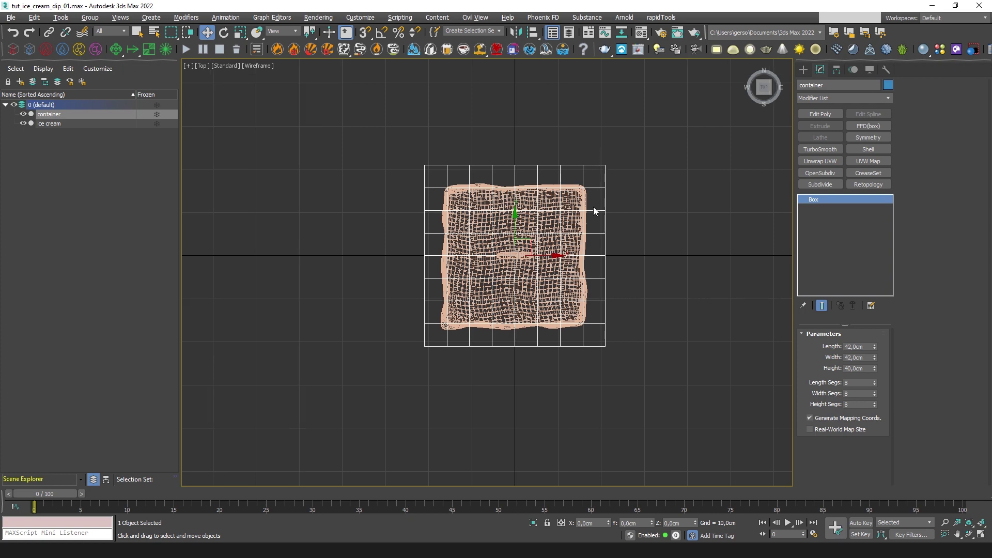
key(alt+w)
key(alt+w)
click(866, 345)
text(45)
key(Tab)
text(45)
key(Return)
Add an Edit Poly modifier to the container and delete its top polygons, selecting them by angle
middle_drag(683, 271, 686, 285)
key(alt+w)
middle_click(701, 355)
key(alt+w)
alt+middle_drag(666, 341, 658, 307)
middle_drag(634, 257, 649, 291)
click(821, 114)
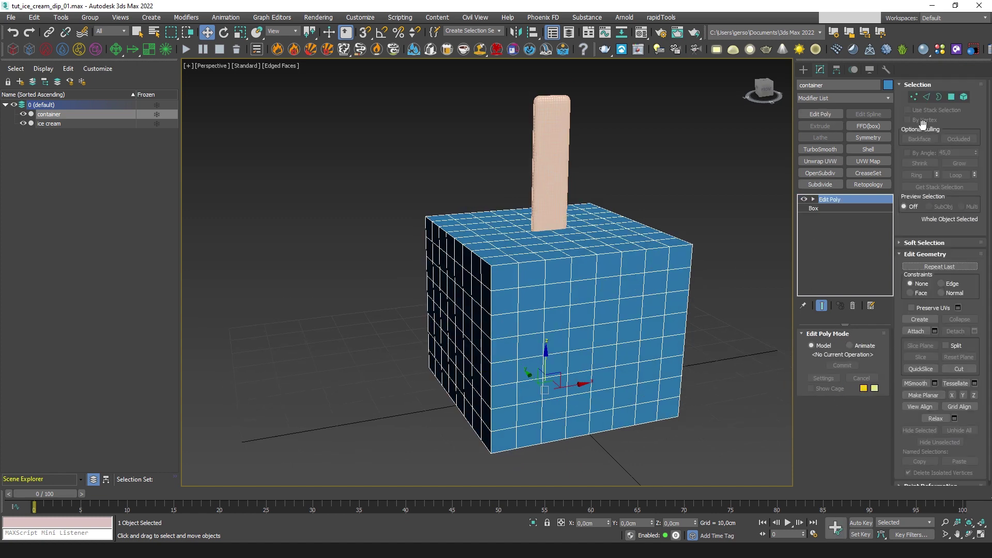
click(951, 97)
click(908, 153)
click(552, 241)
alt+middle_drag(657, 242, 692, 287)
key(Delete)
click(952, 97)
Add a Shell modifier to the container with a 3 cm outer amount and Straighten Corners enabled
click(881, 149)
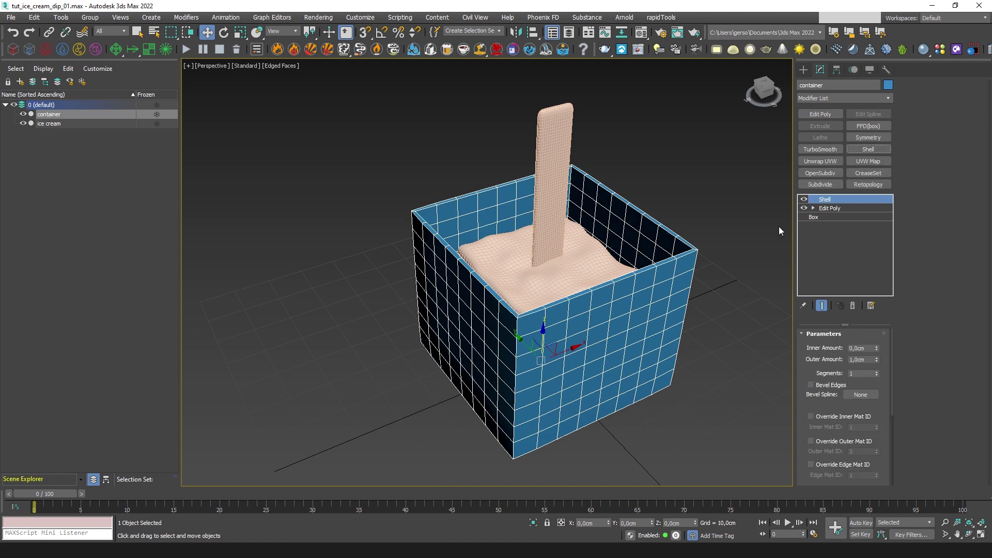
double_click(864, 359)
text(3)
key(Return)
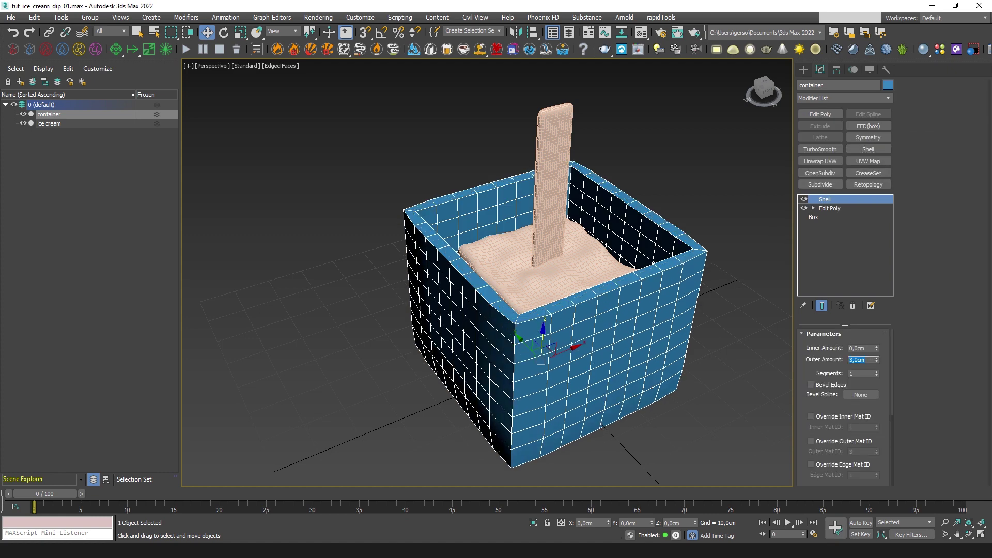
scroll(837, 461, down, 5)
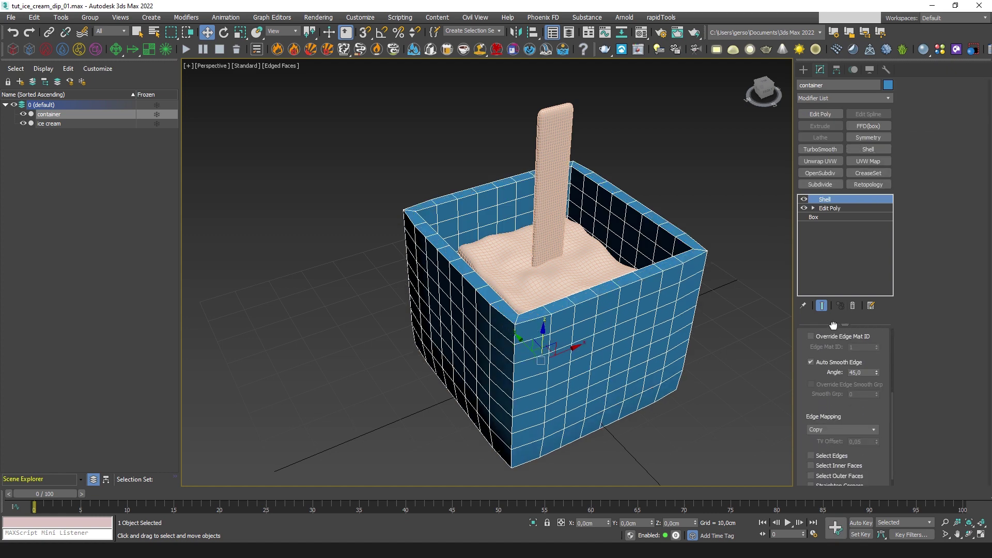
click(841, 473)
alt+middle_drag(693, 414, 693, 392)
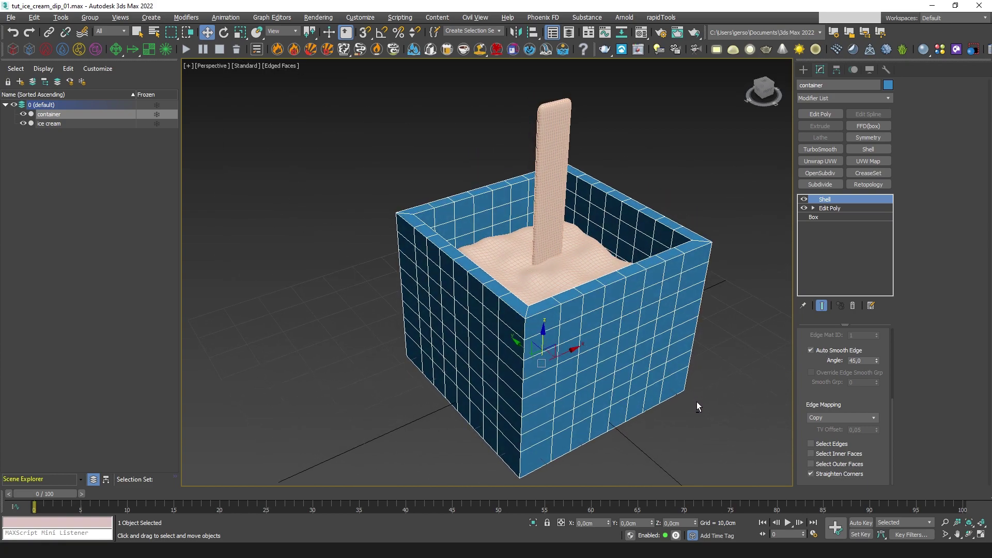
alt+middle_drag(702, 339, 667, 312)
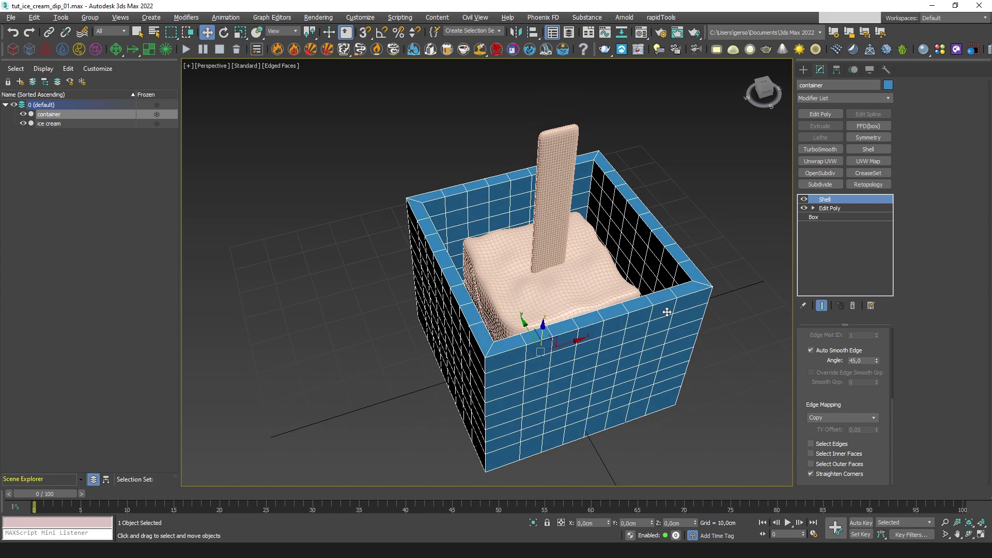
alt+middle_drag(690, 258, 708, 244)
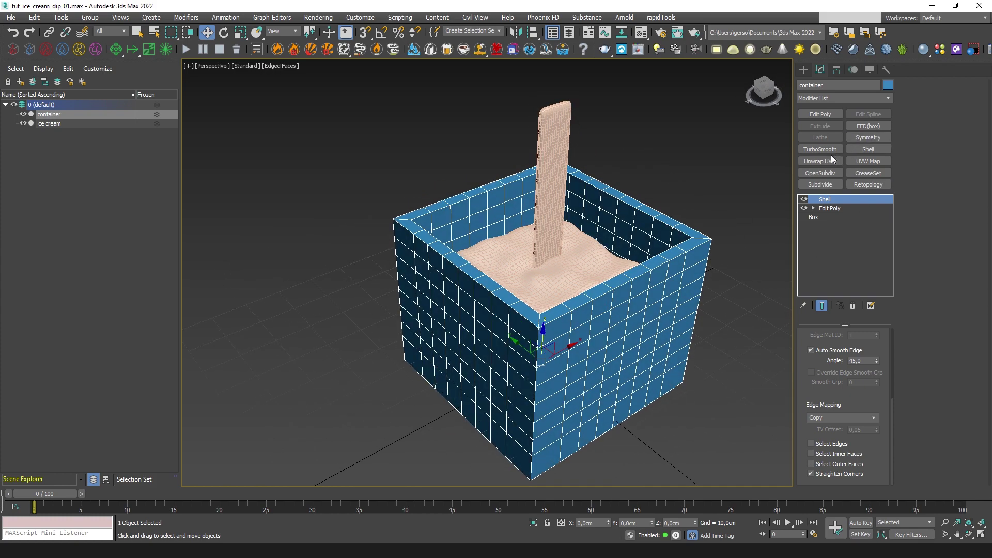
Set the Shell's segments to 3, add a TurboSmooth modifier to the container and hide the edged faces
drag(839, 368, 837, 509)
click(876, 362)
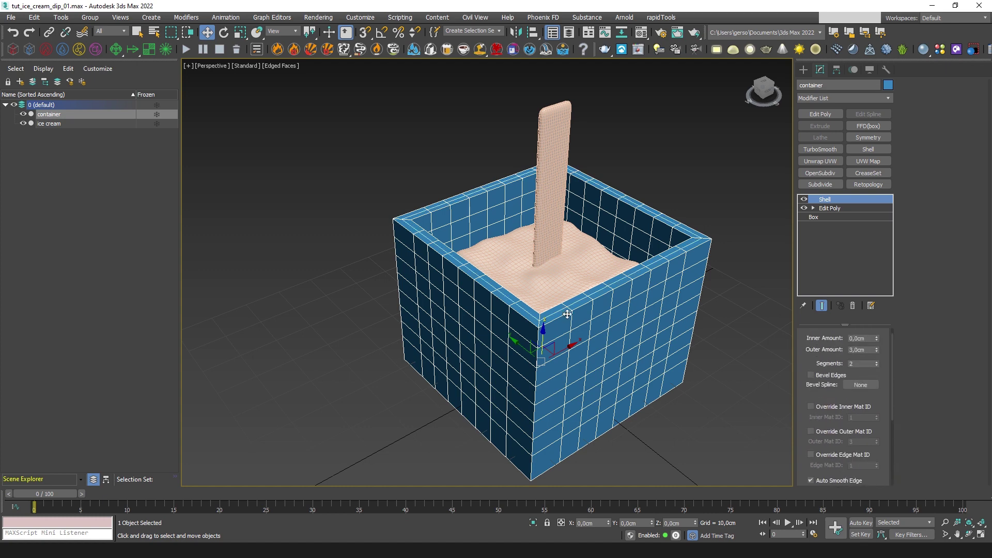
click(877, 362)
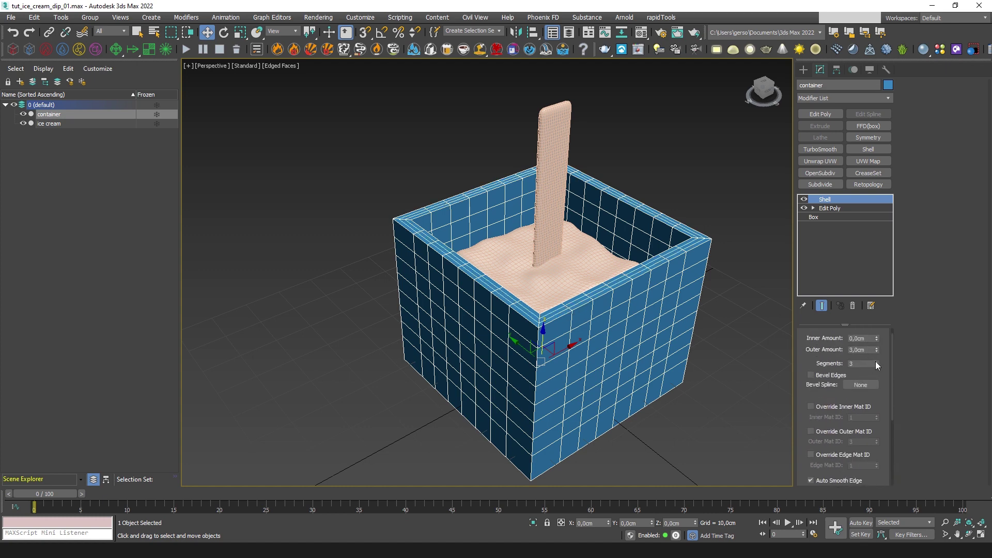
click(832, 146)
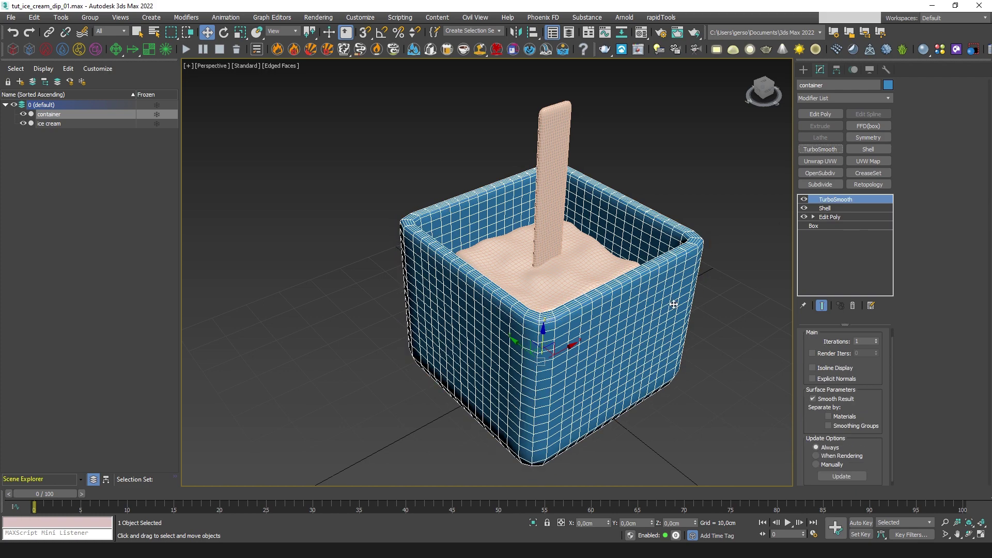
alt+middle_drag(674, 304, 669, 283)
key(F4)
In the front view, raise the ice cream inside the container, and lift both until the container's base sits on the ground line
key(alt+w)
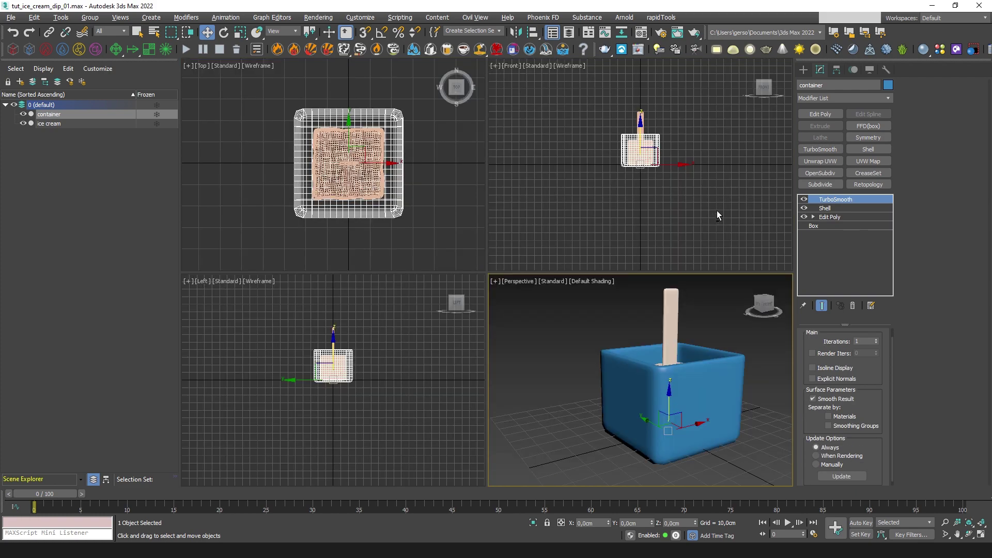
key(alt+w)
scroll(583, 243, up, 5)
scroll(599, 243, down, 5)
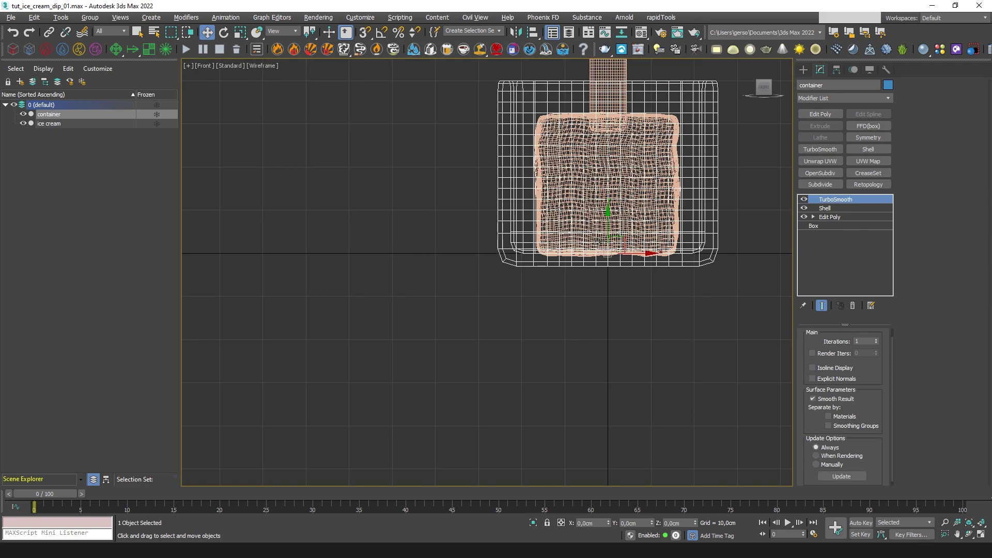
middle_drag(630, 93, 633, 160)
click(621, 140)
drag(610, 281, 610, 262)
drag(525, 413, 713, 217)
drag(608, 165, 608, 149)
click(631, 413)
Disable the container's TurboSmooth and raise its top row of vertices by about 6.5 cm in Edit Poly
middle_drag(678, 145, 678, 211)
click(680, 220)
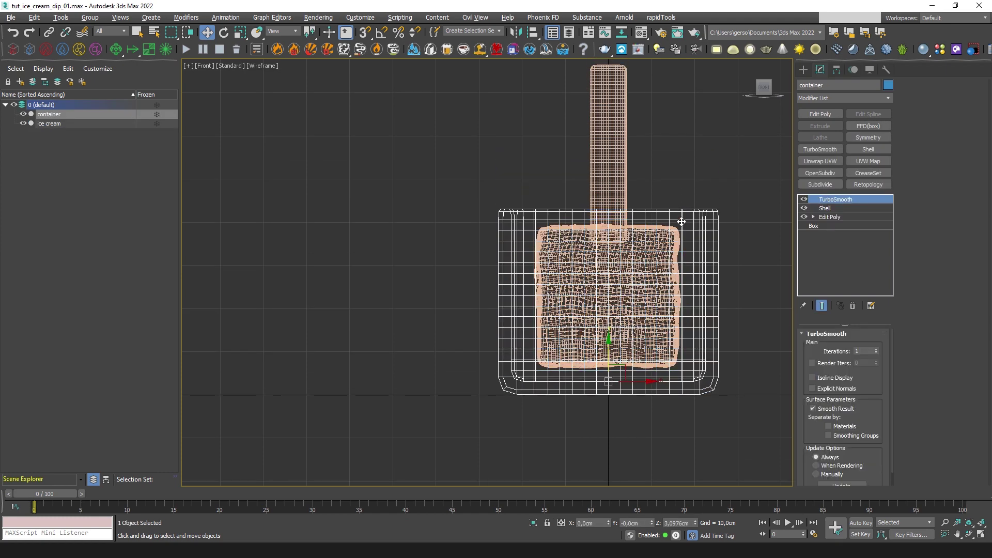
click(813, 217)
click(832, 226)
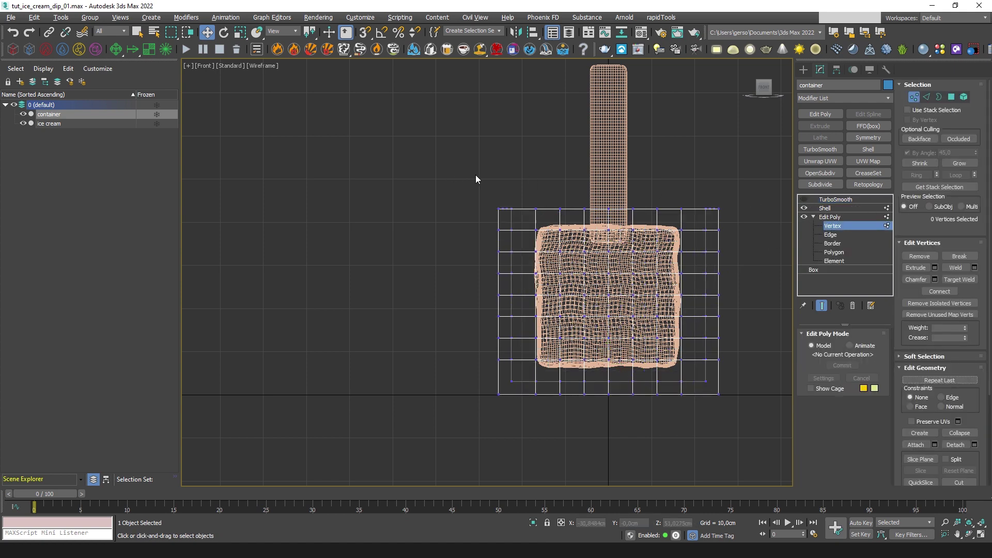
drag(461, 176, 742, 214)
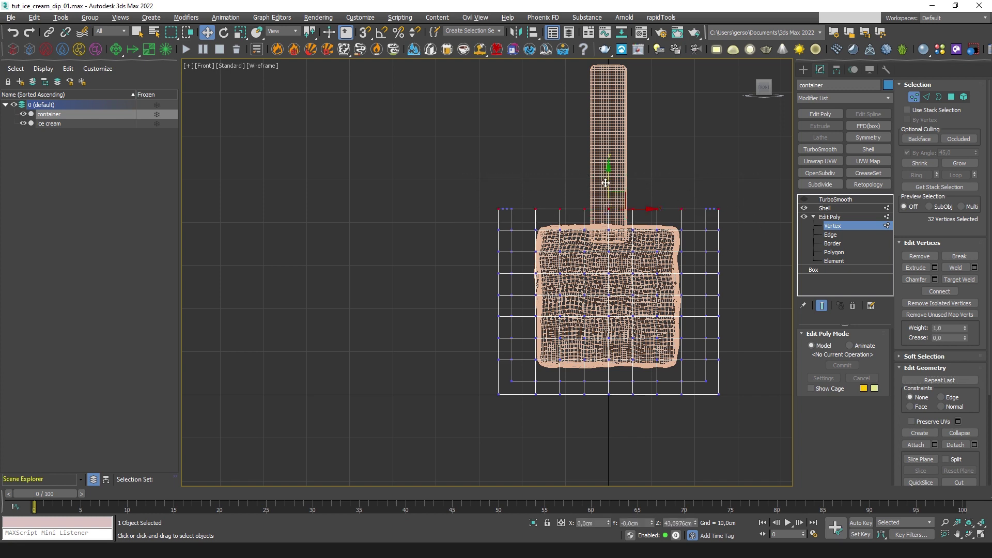
drag(605, 183, 609, 155)
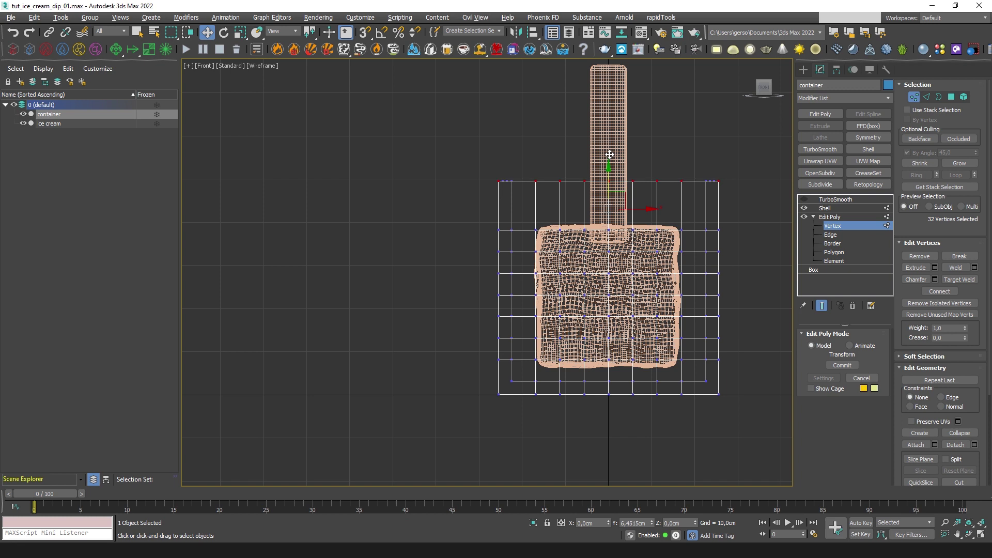
Connect the vertical edges in the container's top row with a new edge loop and turn TurboSmooth back on
click(926, 98)
drag(457, 201, 750, 205)
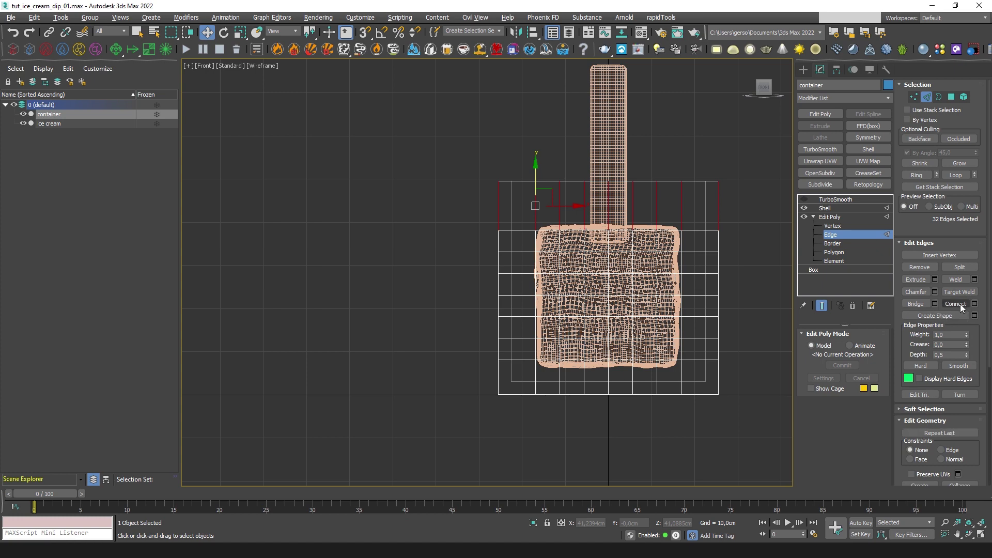
middle_drag(718, 238, 697, 246)
key(alt+w)
middle_click(709, 371)
key(alt+w)
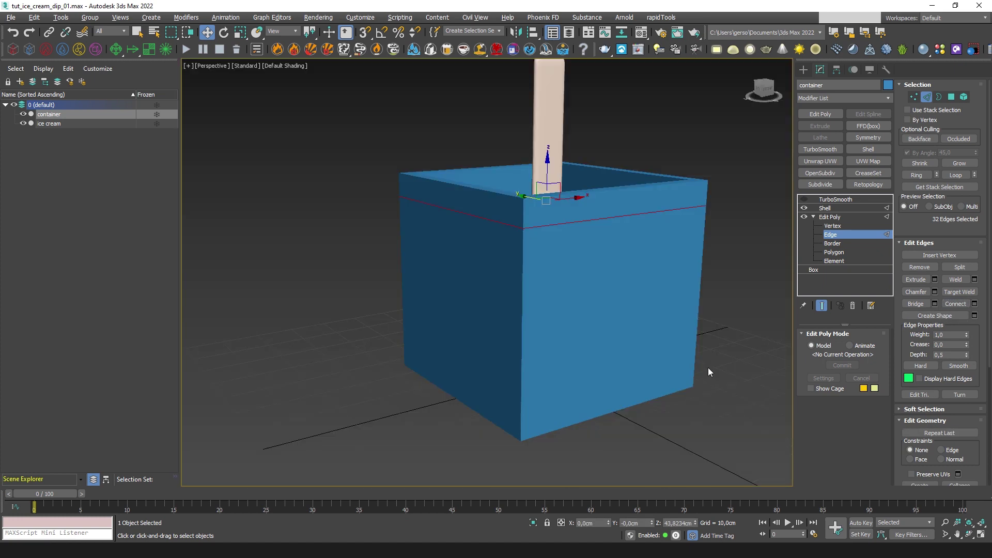
click(829, 217)
click(803, 200)
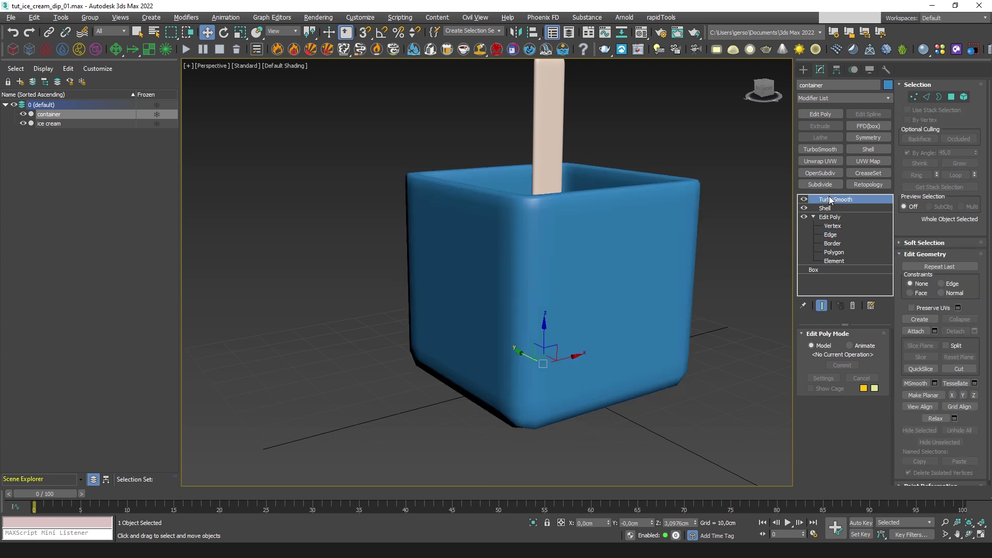
Set the container's TurboSmooth iterations to 2 and display the edged faces
click(831, 200)
alt+middle_drag(685, 241, 910, 352)
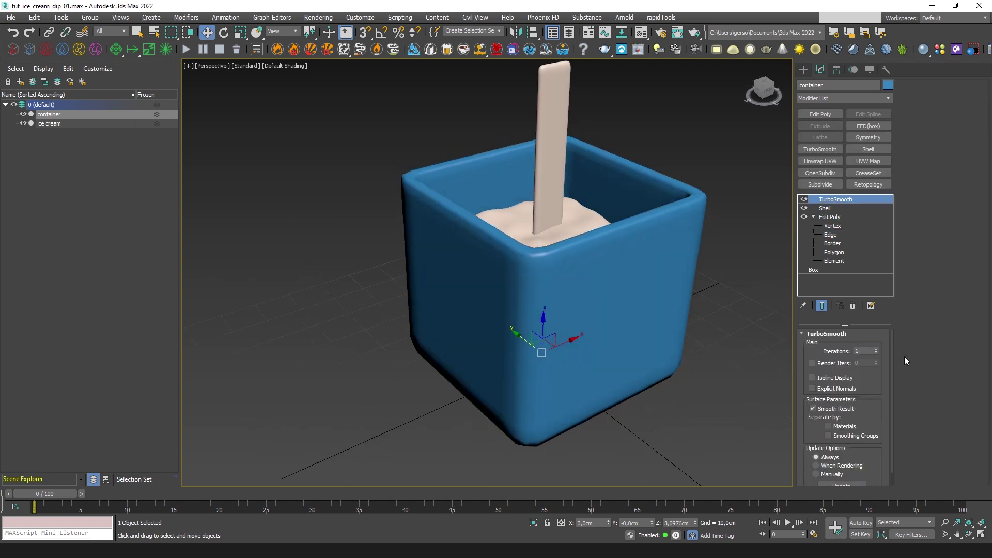
click(876, 350)
mouse_move(665, 294)
alt+middle_down()
mouse_move(653, 292)
mouse_move(664, 320)
mouse_move(656, 283)
alt+middle_up()
key(F4)
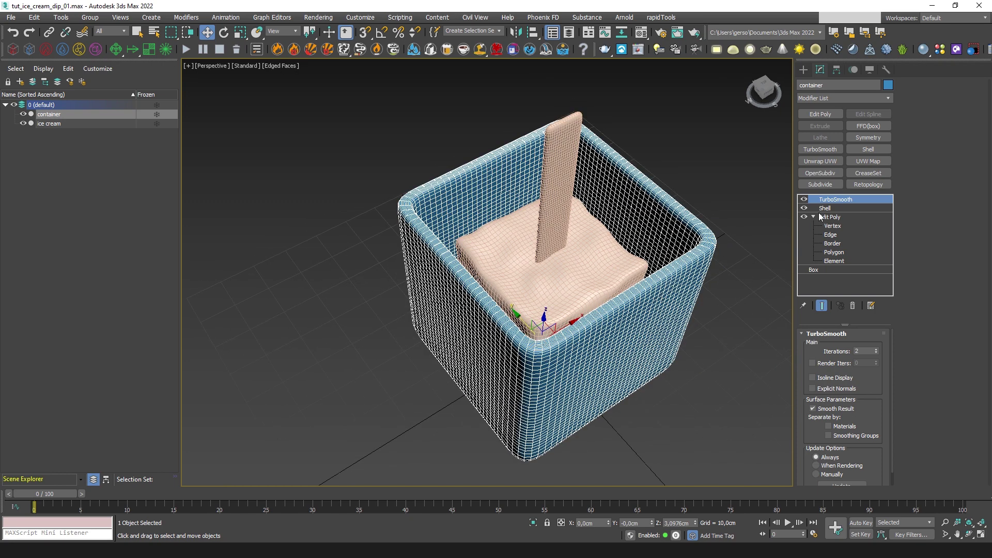
Examine the container's mesh with its TurboSmooth and Shell modifiers temporarily switched off, and restore both
click(804, 200)
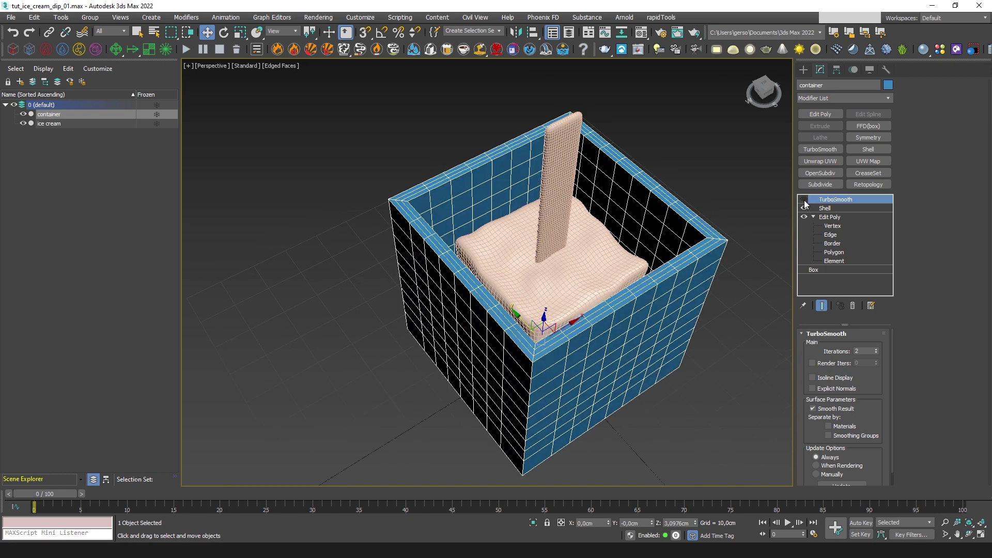
click(804, 207)
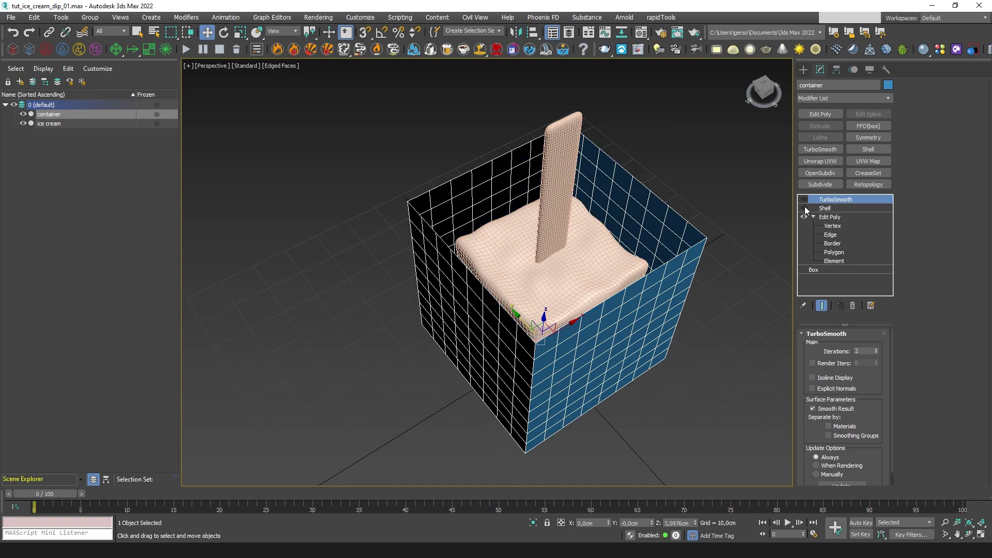
click(804, 207)
alt+middle_drag(778, 229, 659, 283)
alt+middle_drag(609, 228, 652, 270)
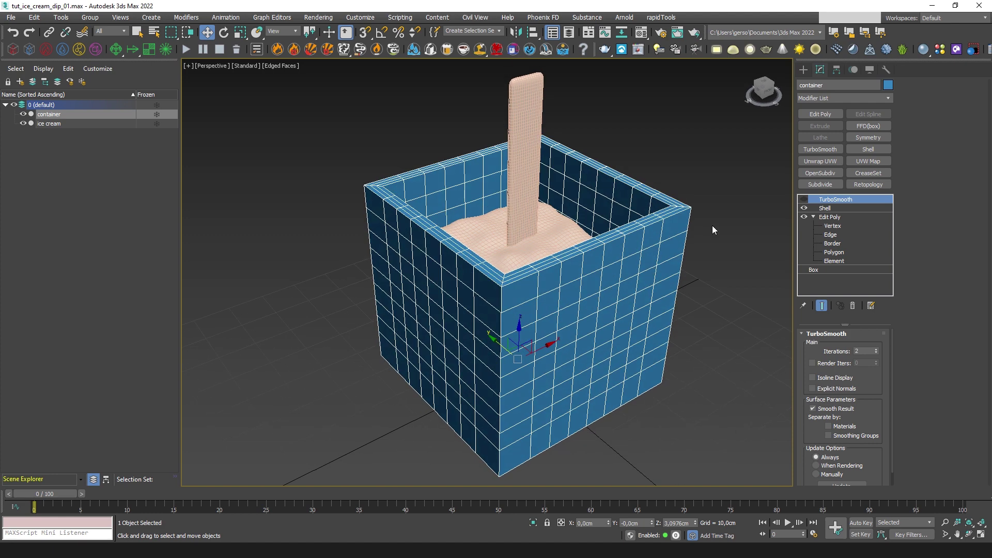
alt+middle_drag(652, 242, 759, 190)
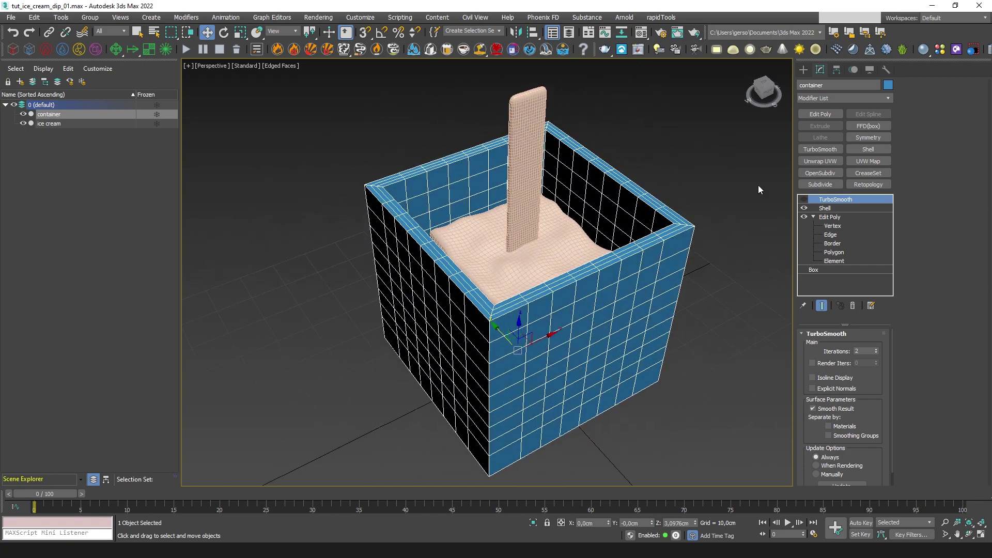
click(803, 199)
alt+middle_drag(739, 258, 718, 241)
Clone the container as a copy named "initial fill" and give it a yellow-green object color
key(ctrl+v)
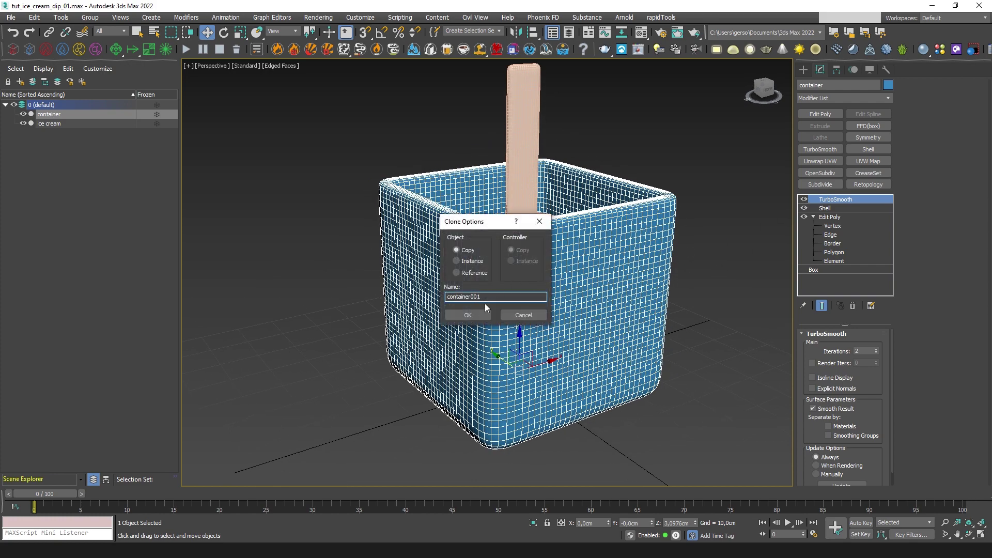
text(initial fill)
key(Return)
click(888, 85)
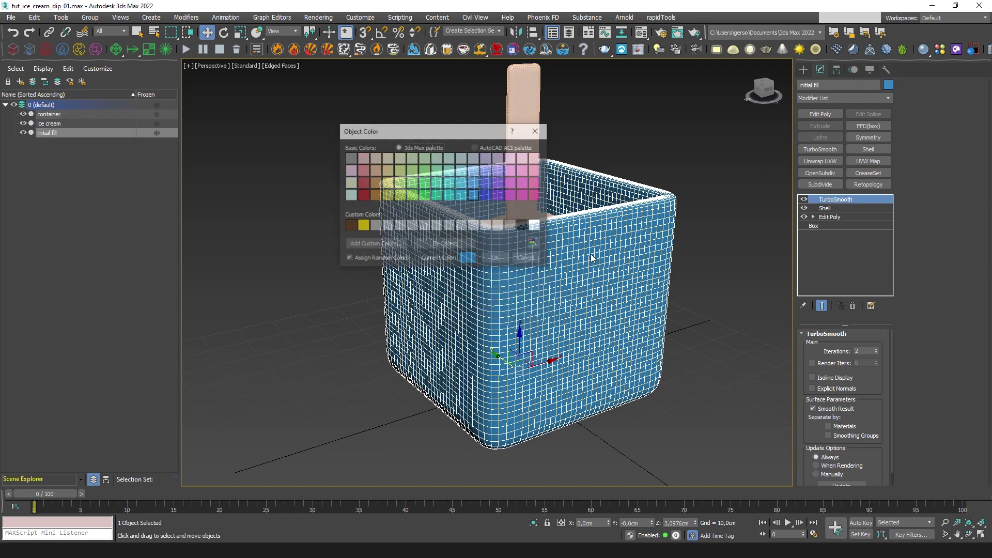
click(424, 194)
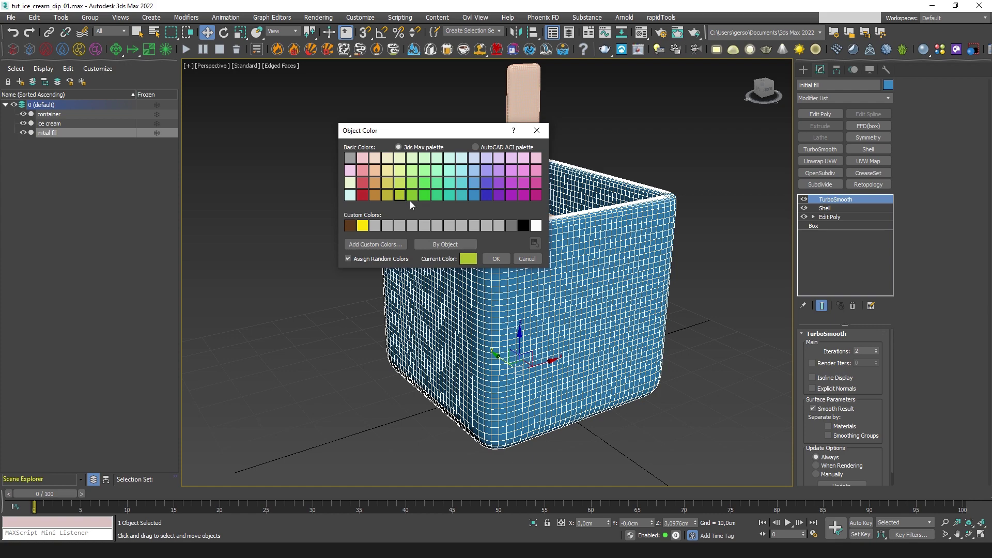
click(497, 258)
alt+middle_drag(501, 261, 585, 258)
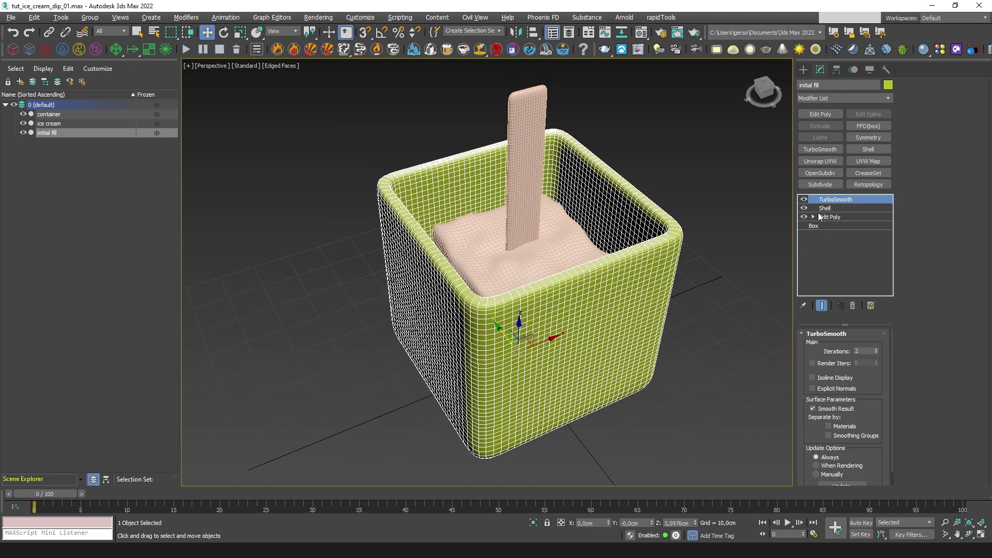
Switch off TurboSmooth on the initial fill and delete its Shell modifier, leaving only the container's inner surface
click(804, 199)
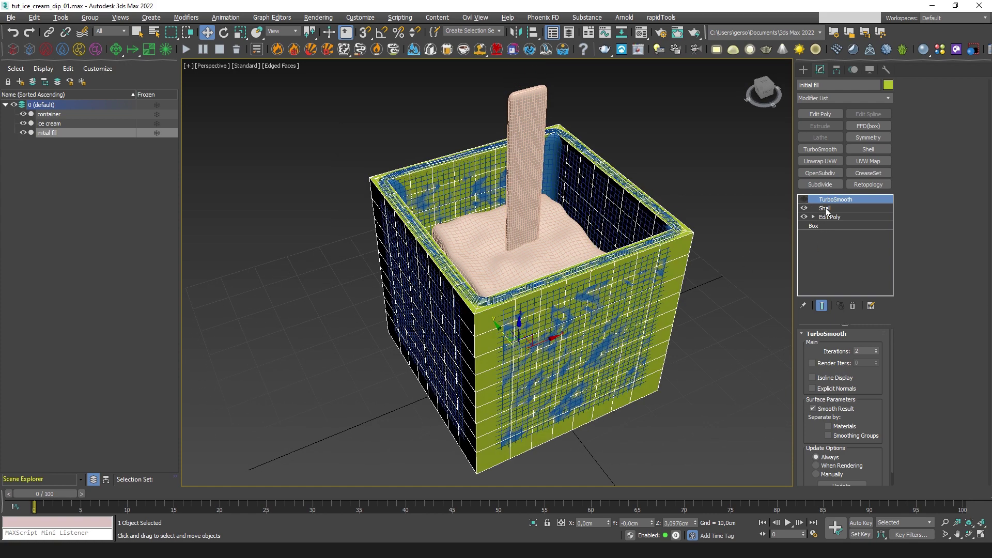
click(826, 208)
click(803, 208)
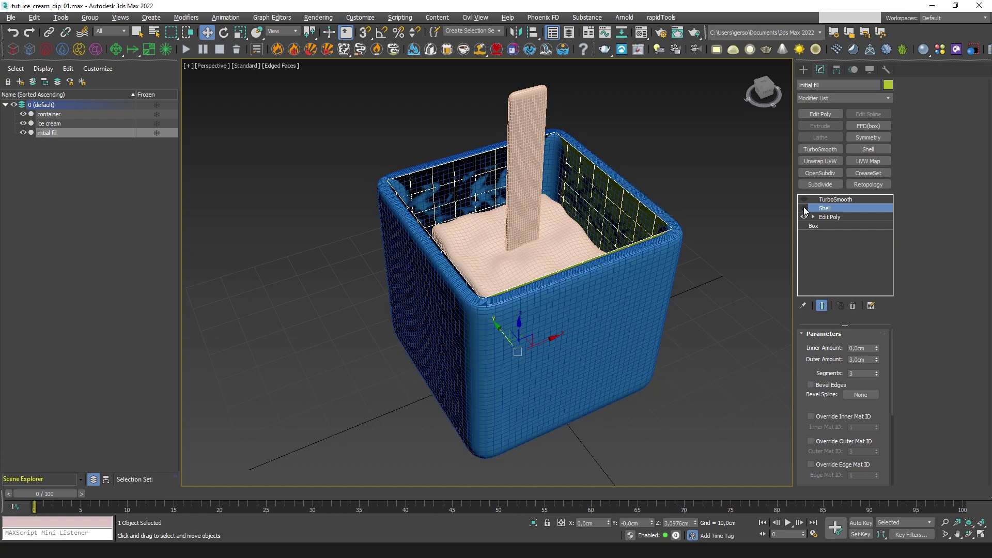
alt+middle_drag(711, 269, 668, 315)
click(804, 216)
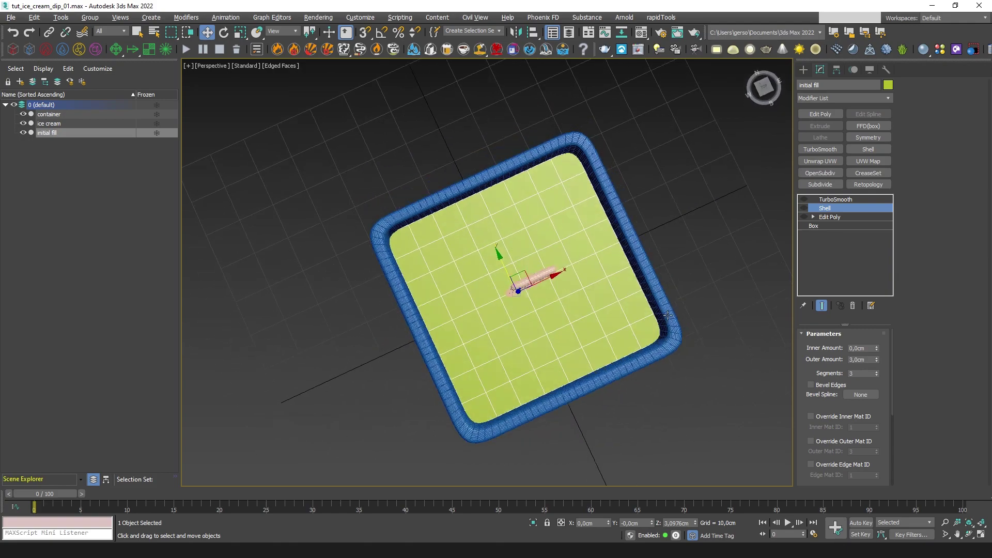
click(804, 216)
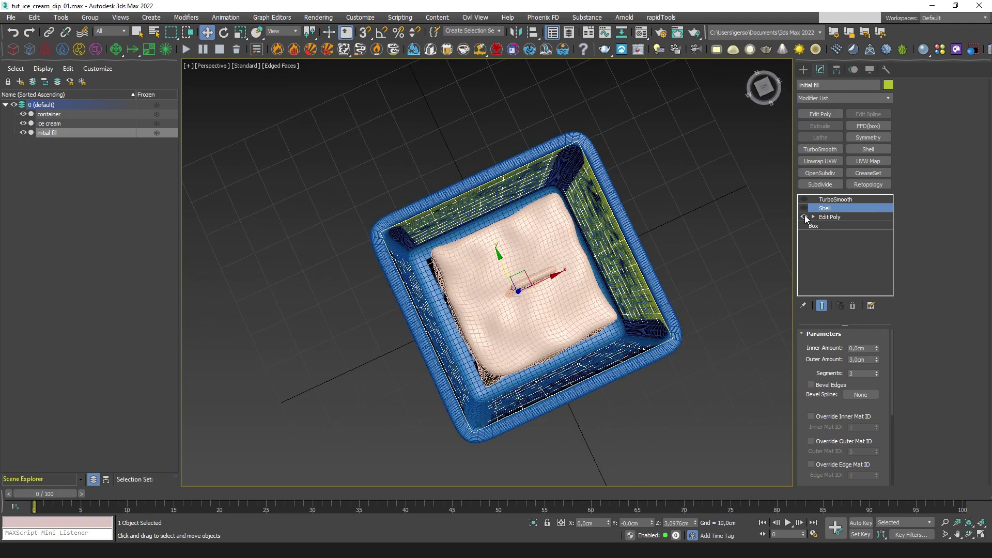
click(803, 199)
alt+middle_drag(604, 331, 564, 246)
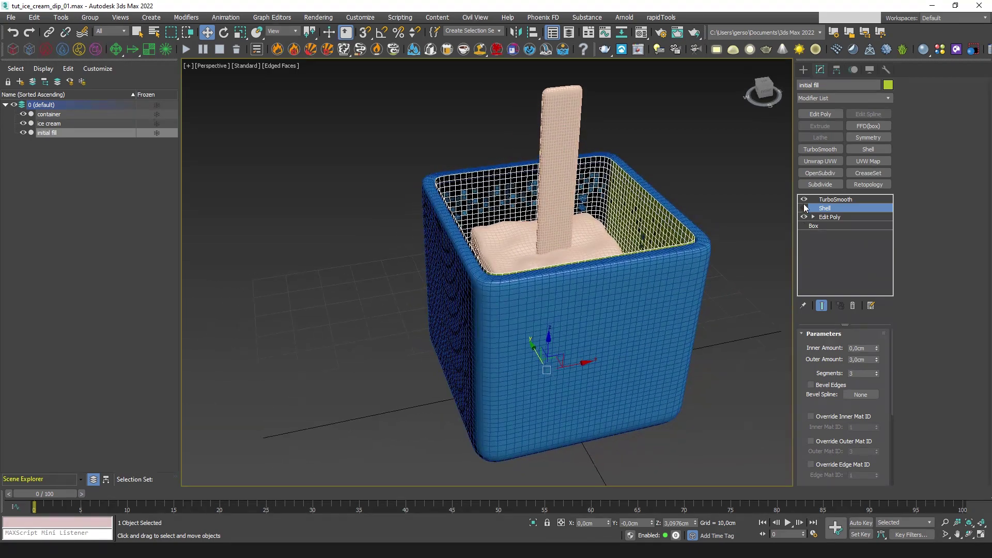
click(804, 199)
click(814, 216)
click(852, 306)
Delete the top row of vertices of the initial fill in Edit Poly so its rim sits below the container's edge
click(833, 217)
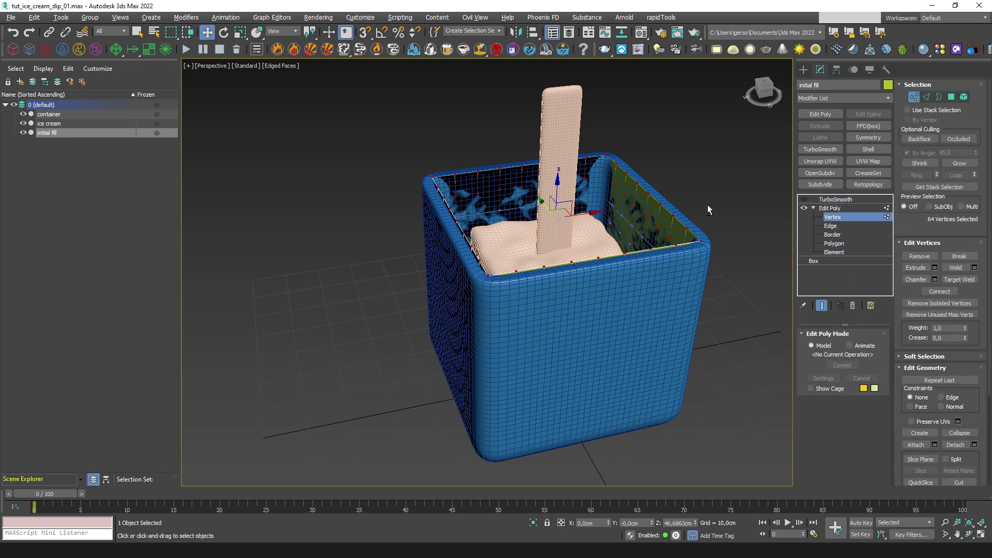
key(alt+w)
key(alt+w)
drag(756, 194, 760, 199)
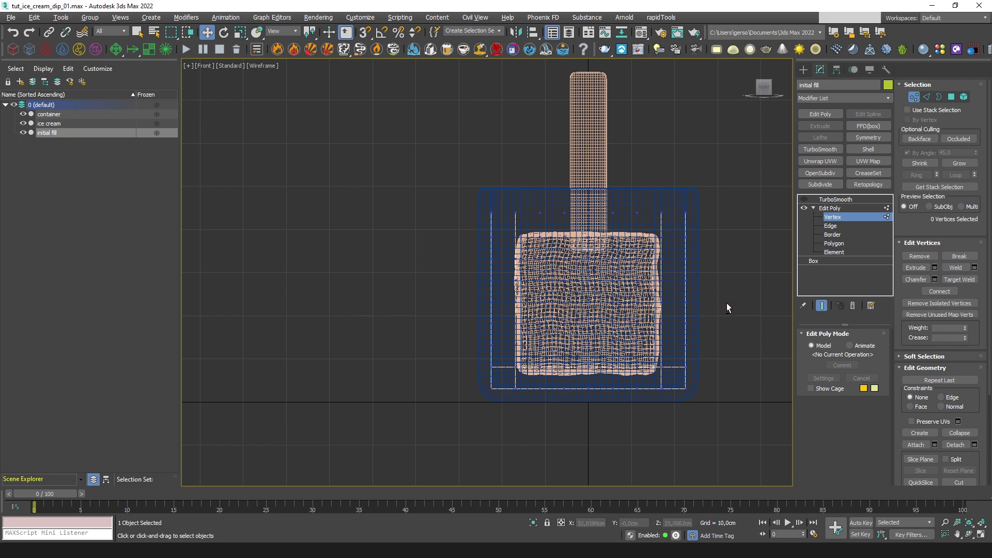
key(alt+w)
key(alt+w)
alt+middle_drag(677, 263, 770, 282)
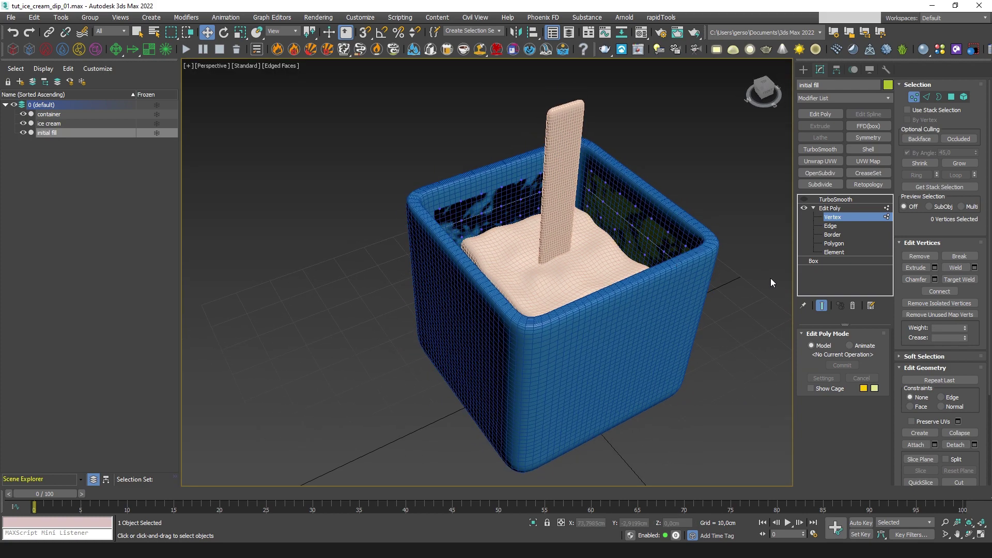
alt+middle_drag(603, 220, 597, 208)
alt+middle_drag(648, 241, 786, 268)
Cap the initial fill by extending its open border inward with scaled edge rings and collapsing the innermost vertices to one point
click(937, 97)
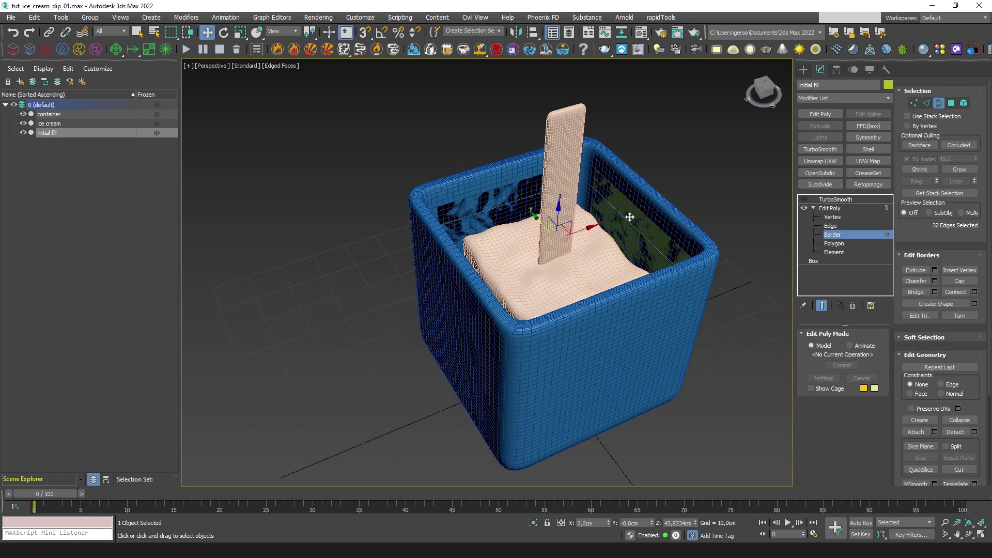
click(240, 32)
drag(553, 240, 560, 240)
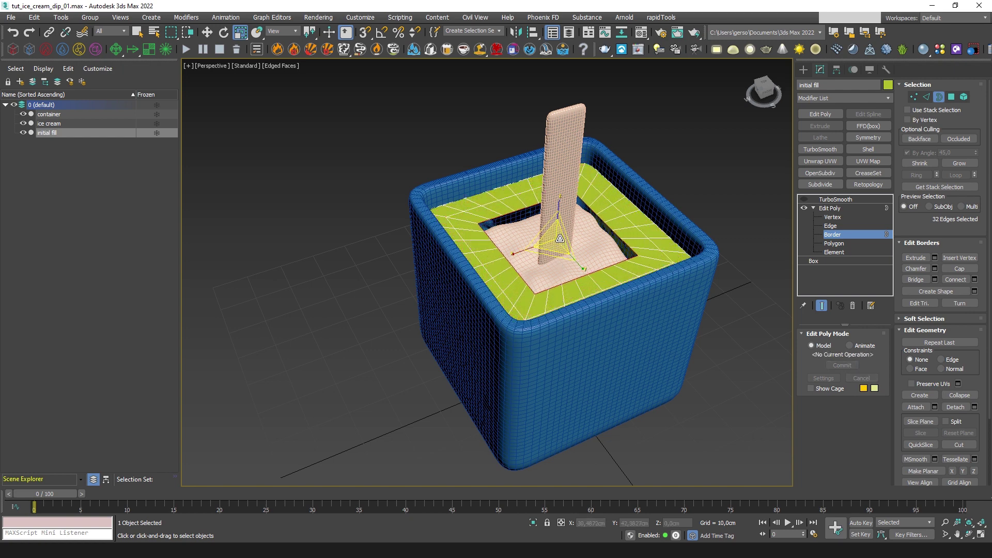
click(914, 97)
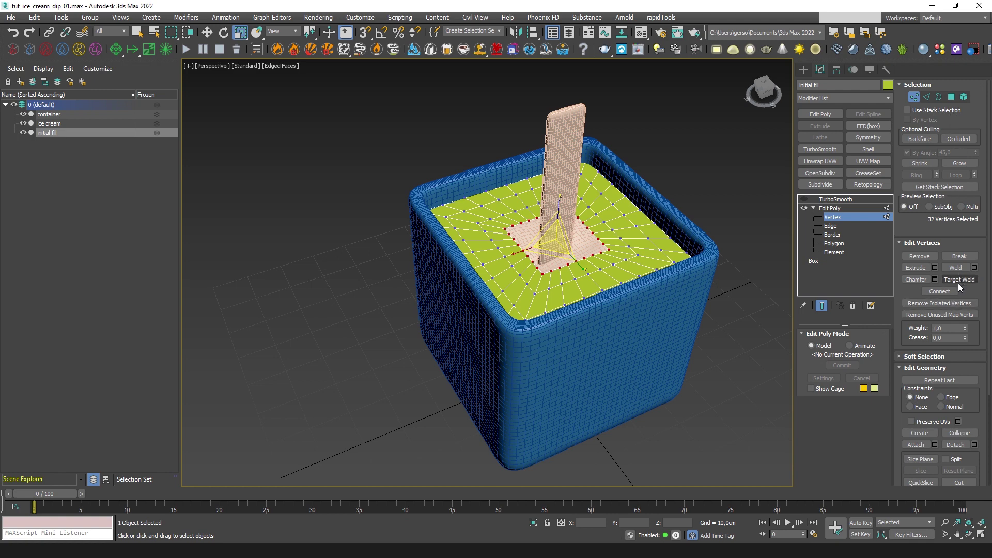
click(959, 435)
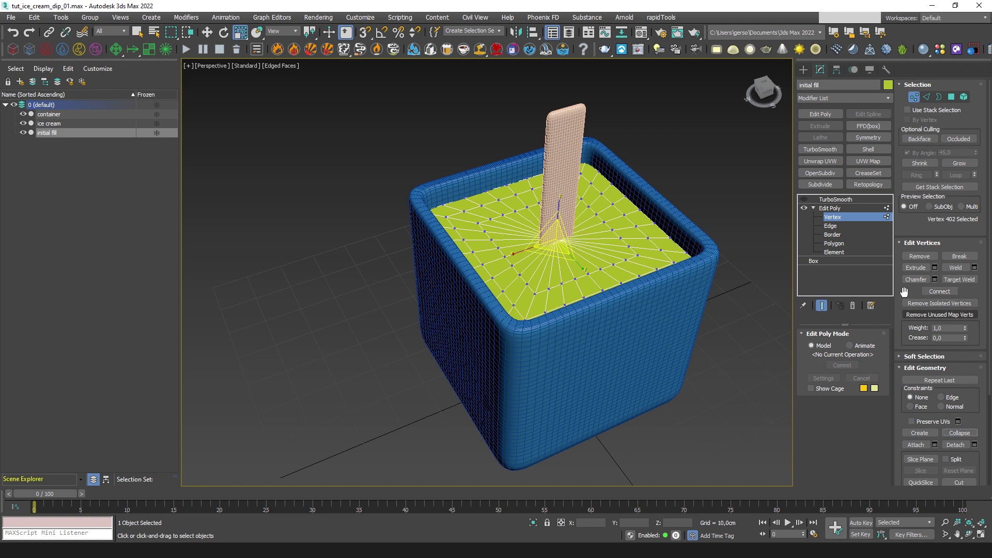
Turn the initial fill's TurboSmooth back on and check in the front view how closely its surface meets the container
click(822, 208)
click(803, 199)
click(207, 32)
alt+middle_drag(737, 213, 709, 191)
key(alt+w)
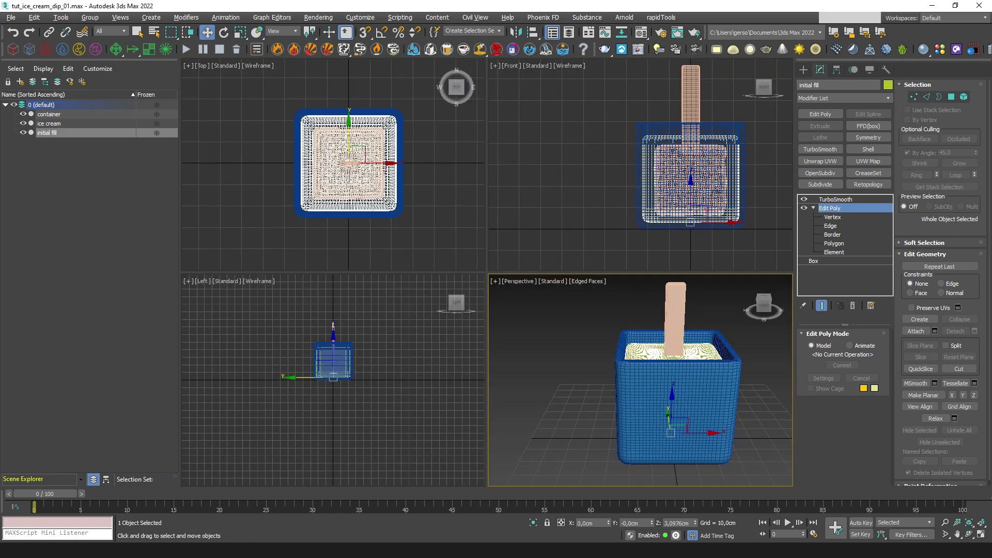
key(alt+w)
scroll(669, 364, up, 6)
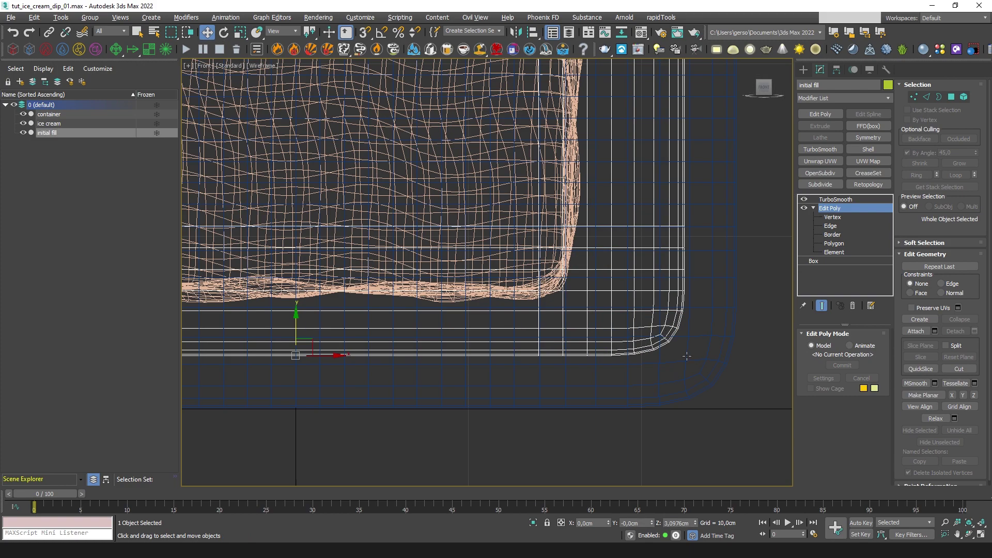
scroll(686, 356, down, 6)
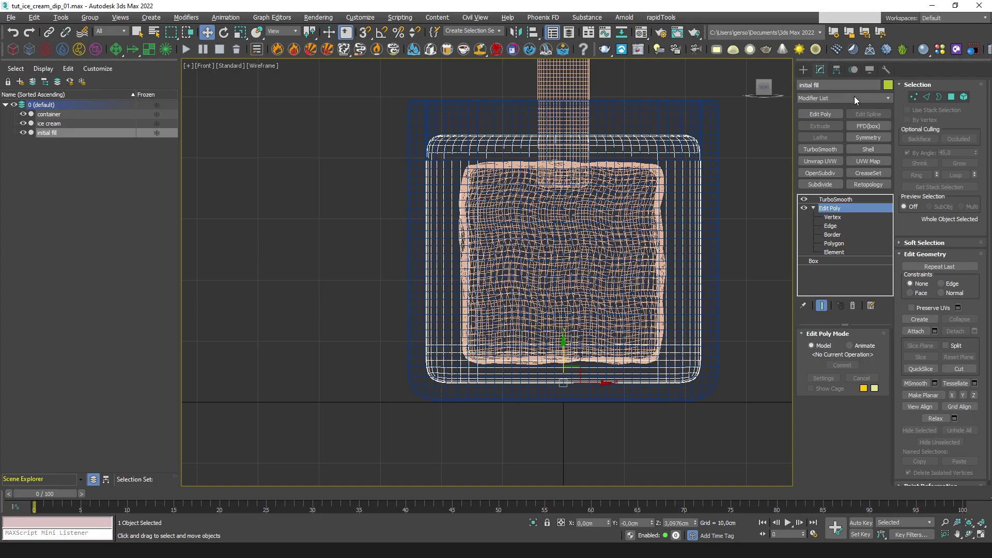
Add a Push modifier below TurboSmooth on the initial fill with a push value of -0,1 cm
click(854, 97)
text(push)
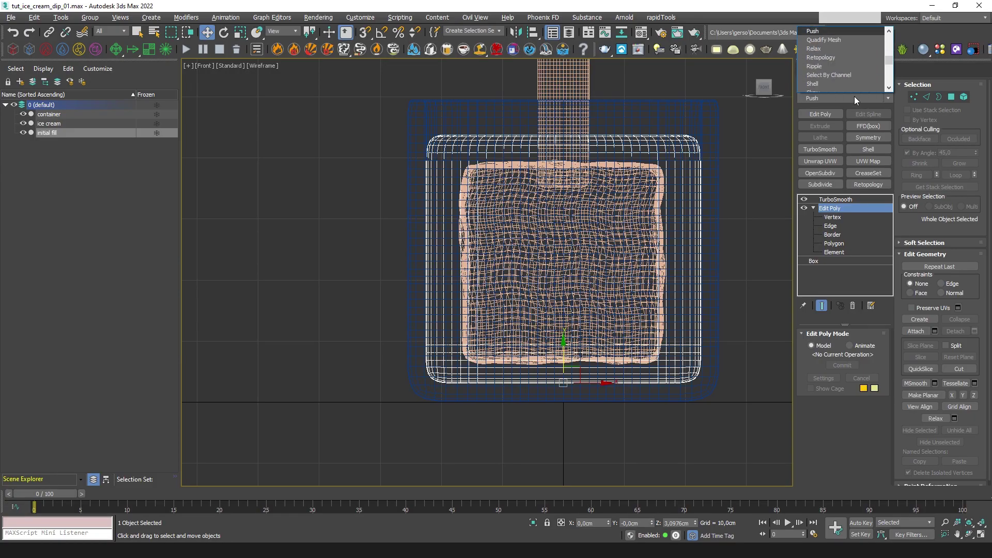
key(Return)
click(883, 348)
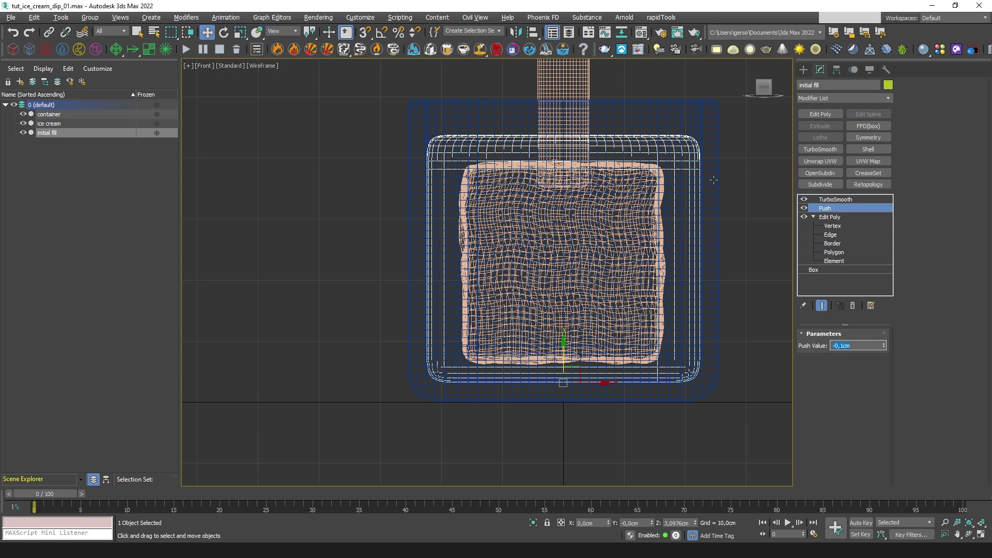
scroll(709, 148, up, 3)
scroll(679, 199, down, 2)
scroll(679, 199, down, 6)
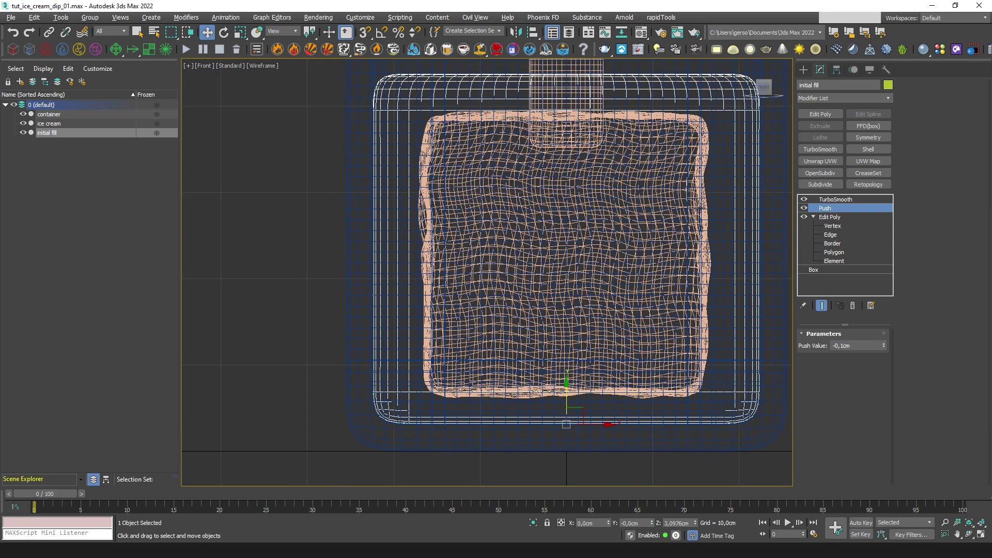
Examine the finished fill inside the container in the perspective view with nothing selected
key(alt+w)
alt+middle_drag(580, 284, 591, 201)
right_click(591, 201)
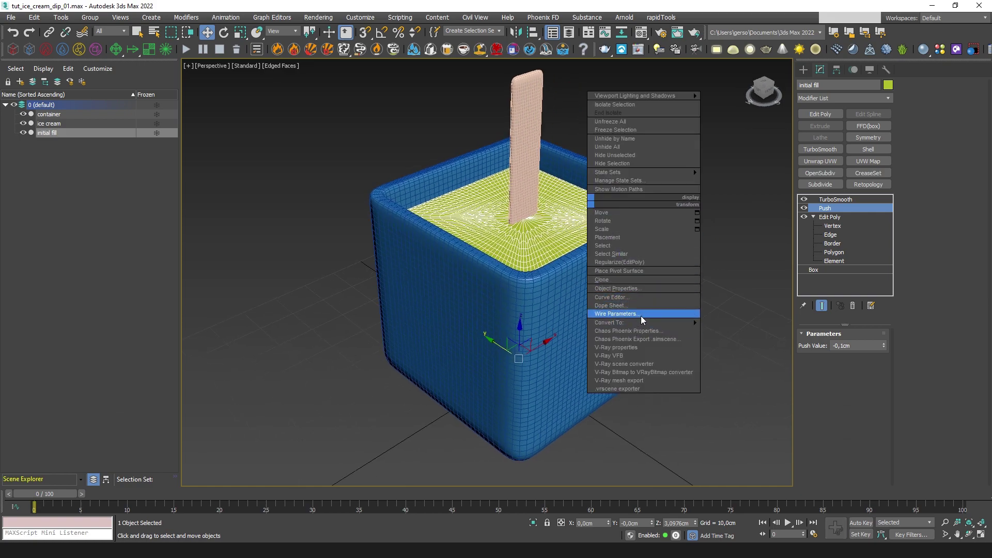
alt+middle_drag(660, 290, 605, 230)
click(710, 184)
click(598, 249)
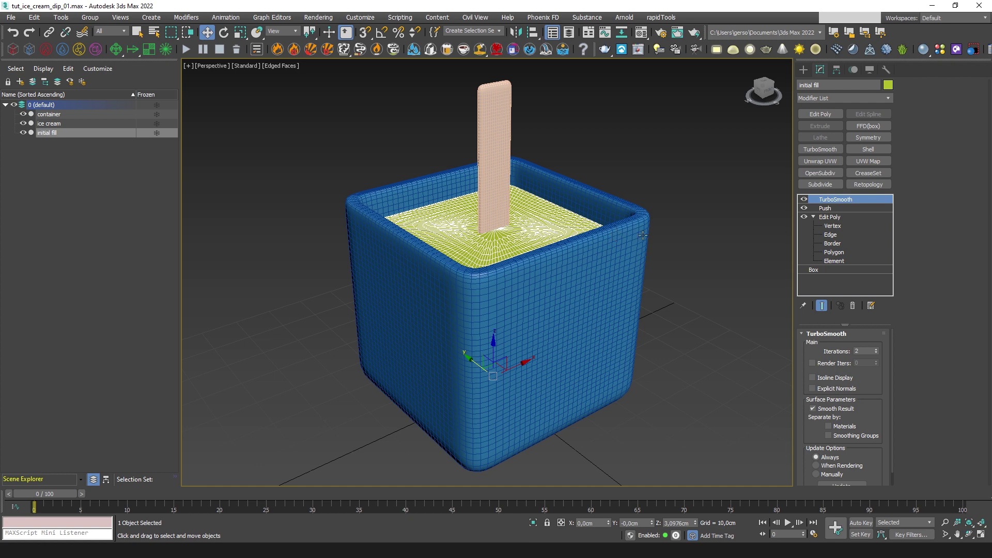
key(q)
click(723, 302)
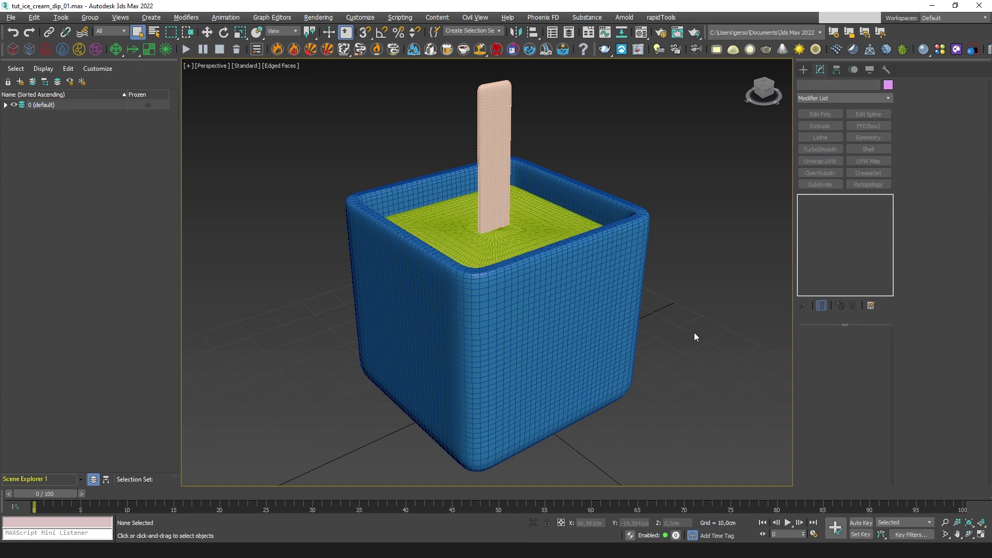
scroll(690, 330, down, 4)
scroll(591, 273, up, 3)
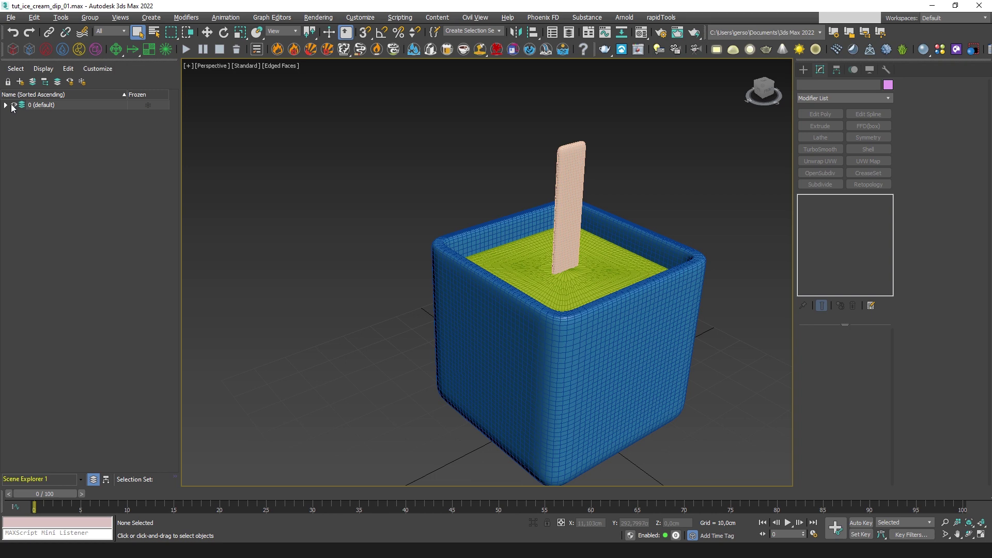
Expand the default layer's object list and select the initial fill with the Move tool active
click(6, 105)
alt+middle_drag(624, 346, 598, 339)
click(548, 241)
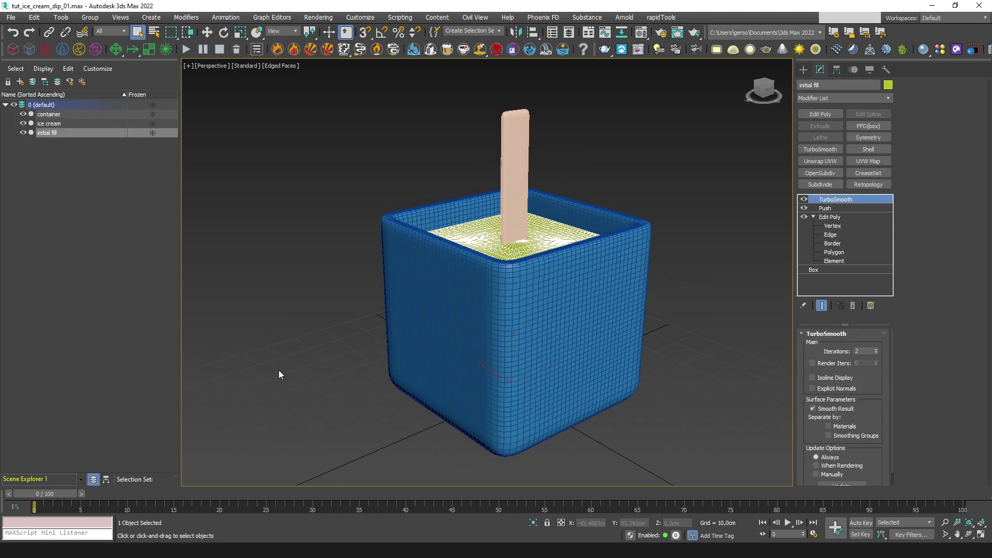
click(206, 32)
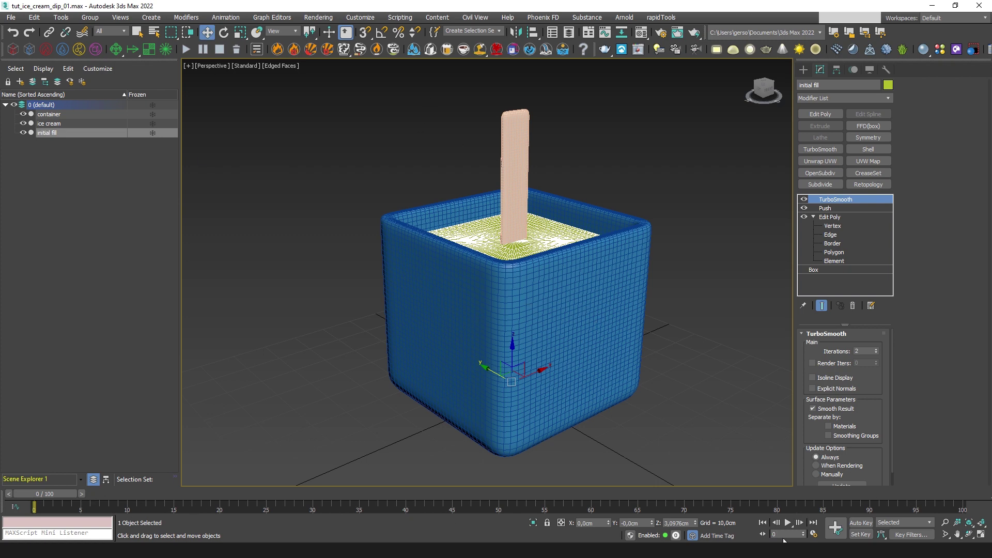
Set the animation's end time to frame 450 in the time configuration
click(814, 535)
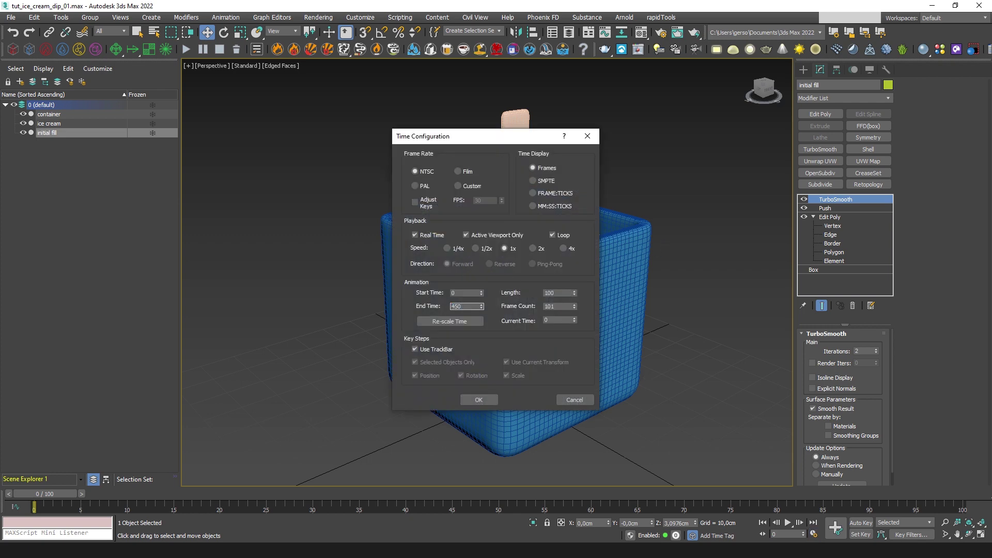
click(479, 400)
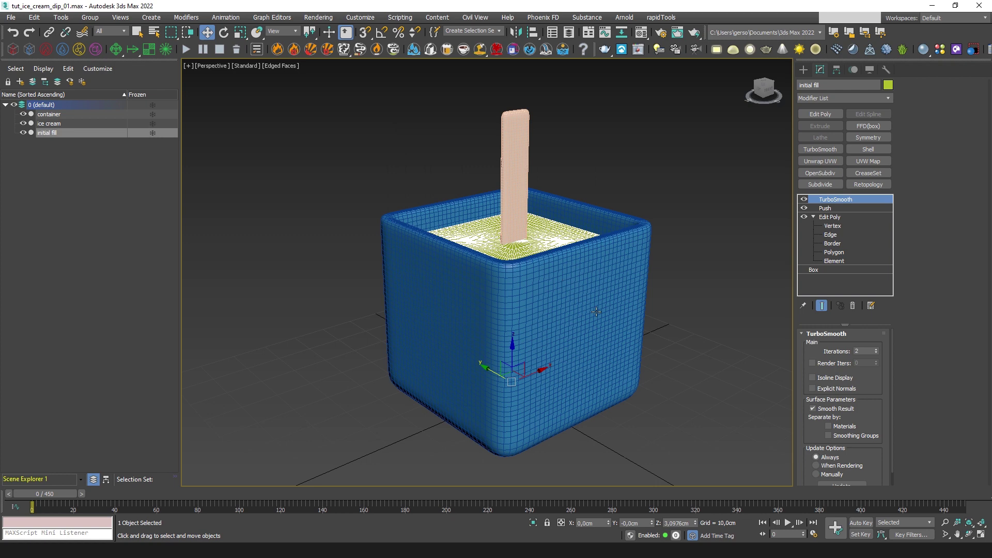
click(813, 535)
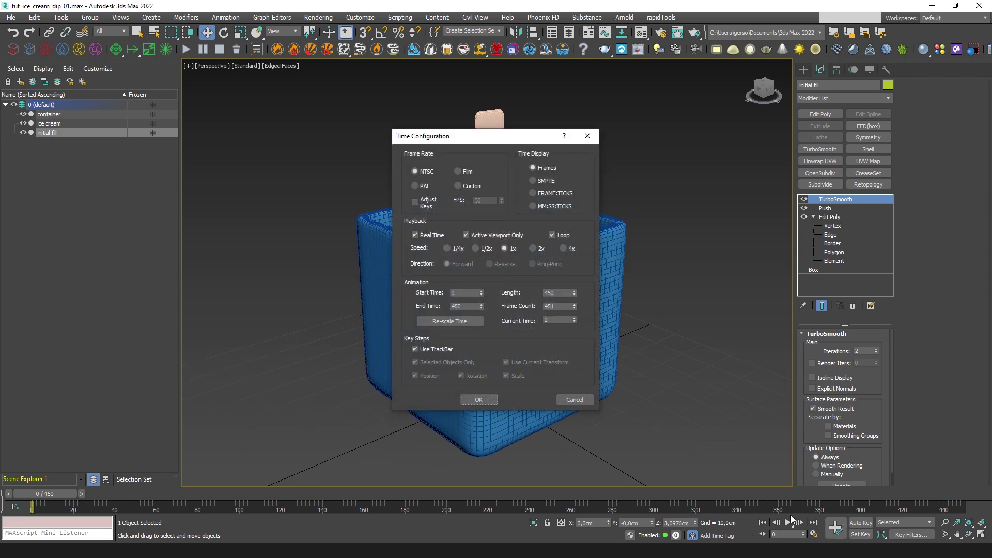
click(567, 399)
Show the front view at full size and hide the initial fill
key(alt+w)
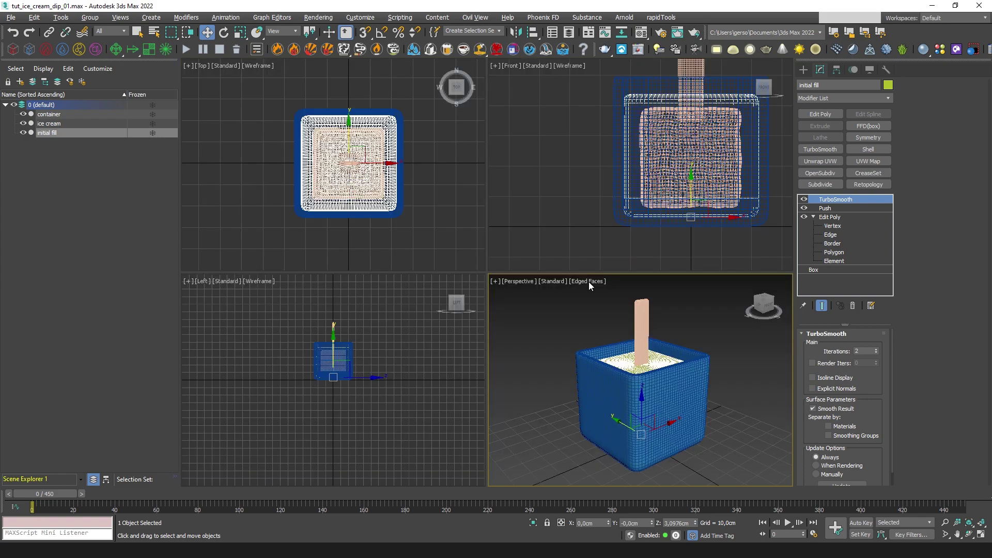
key(alt+w)
middle_drag(653, 262, 582, 307)
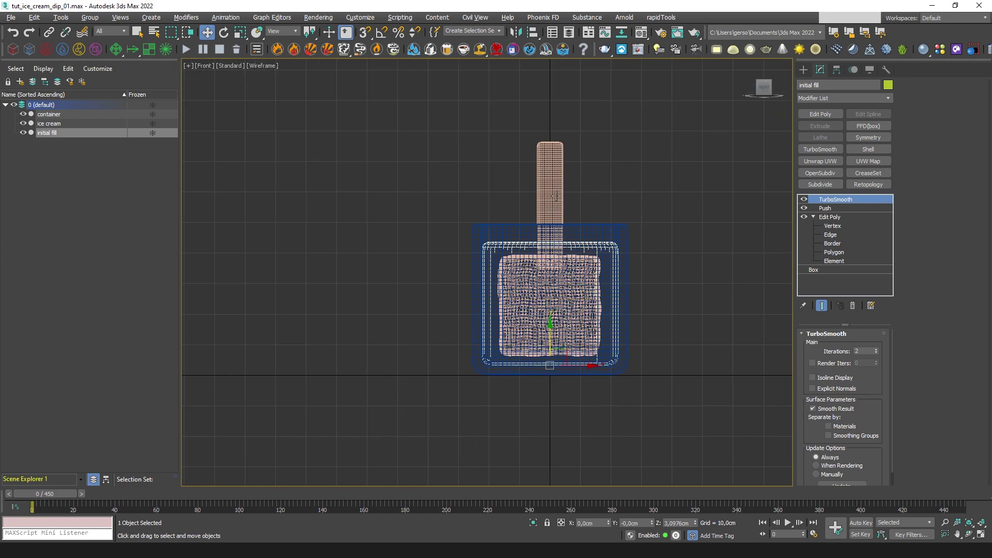
click(22, 133)
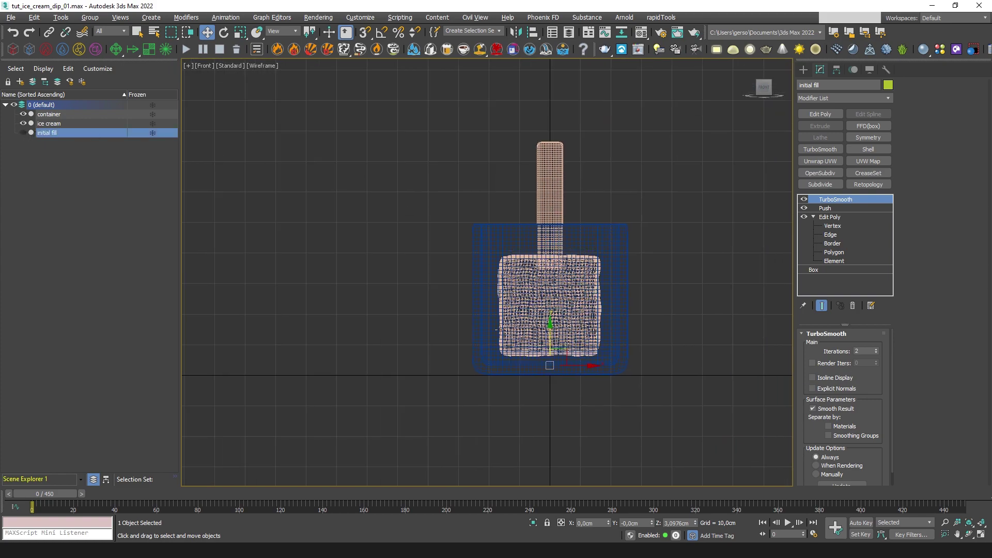
scroll(499, 329, up, 3)
scroll(523, 390, down, 2)
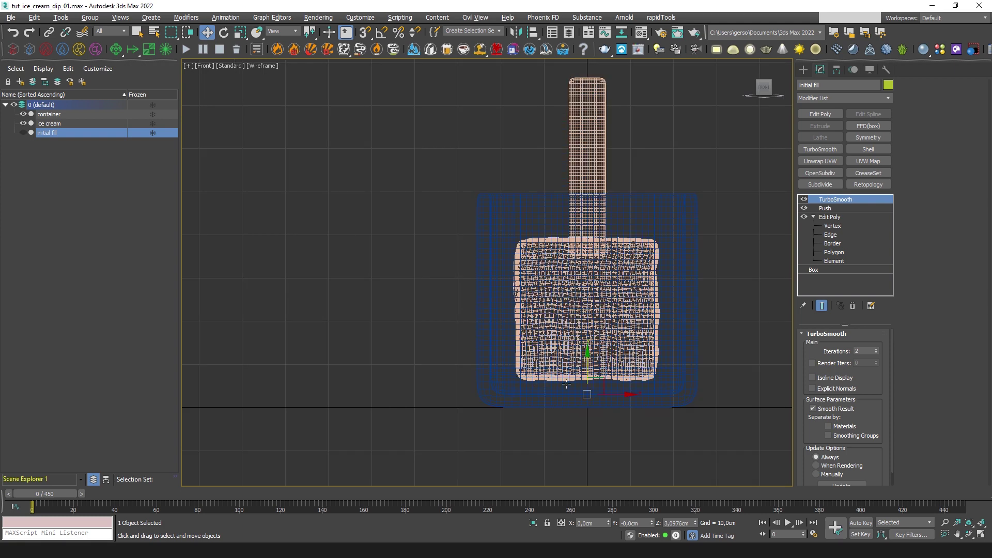
Lower the ice cream slightly inside the container to a Z position of about 5,4 cm
click(585, 186)
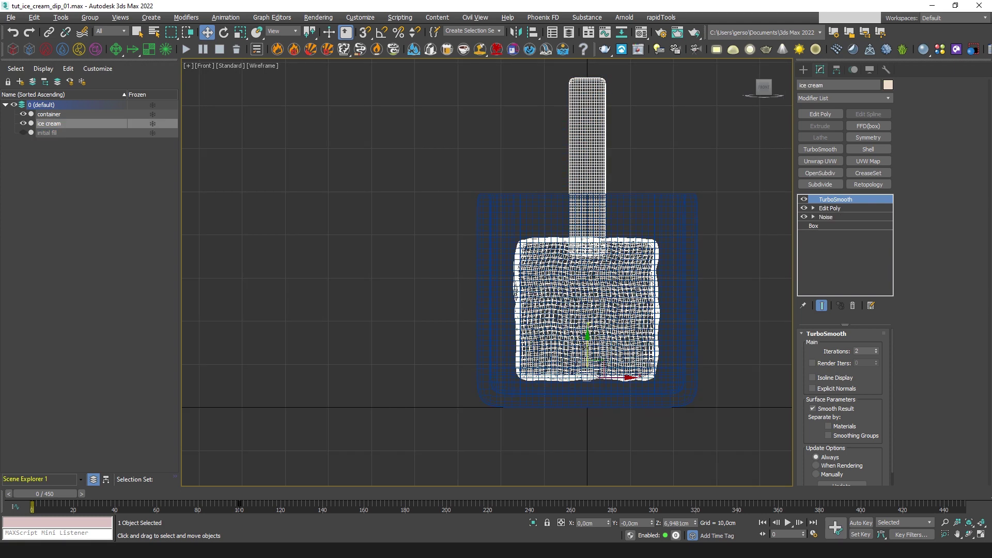
drag(588, 347, 590, 353)
scroll(595, 312, down, 4)
middle_drag(617, 306, 571, 305)
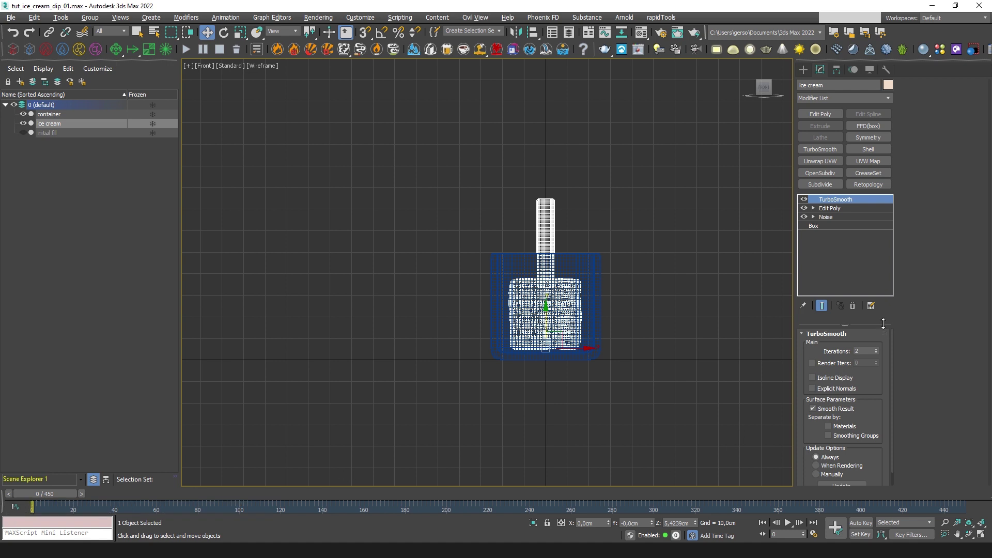
middle_drag(637, 339, 635, 331)
click(860, 522)
mouse_move(59, 495)
mouse_down()
mouse_move(217, 494)
mouse_move(45, 494)
mouse_up()
key(w)
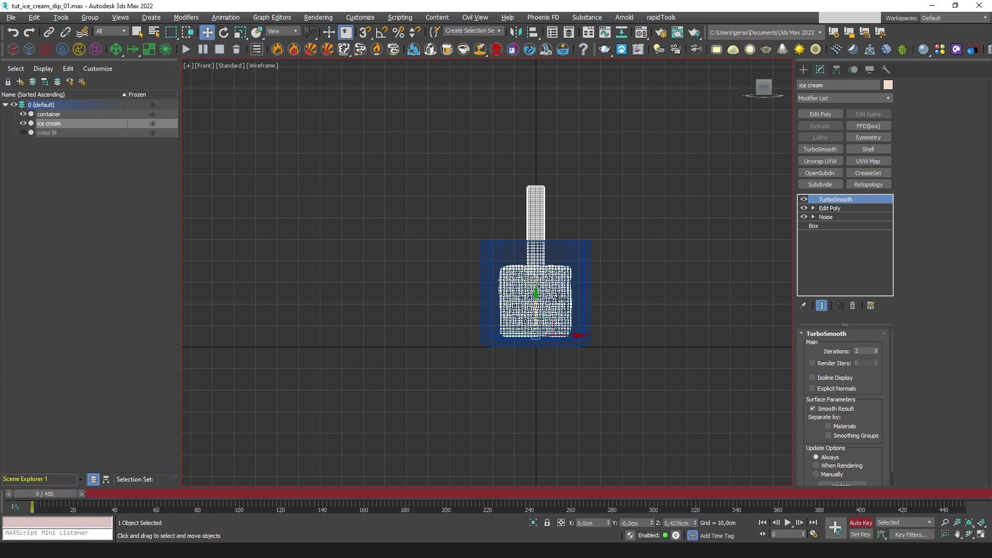
click(866, 524)
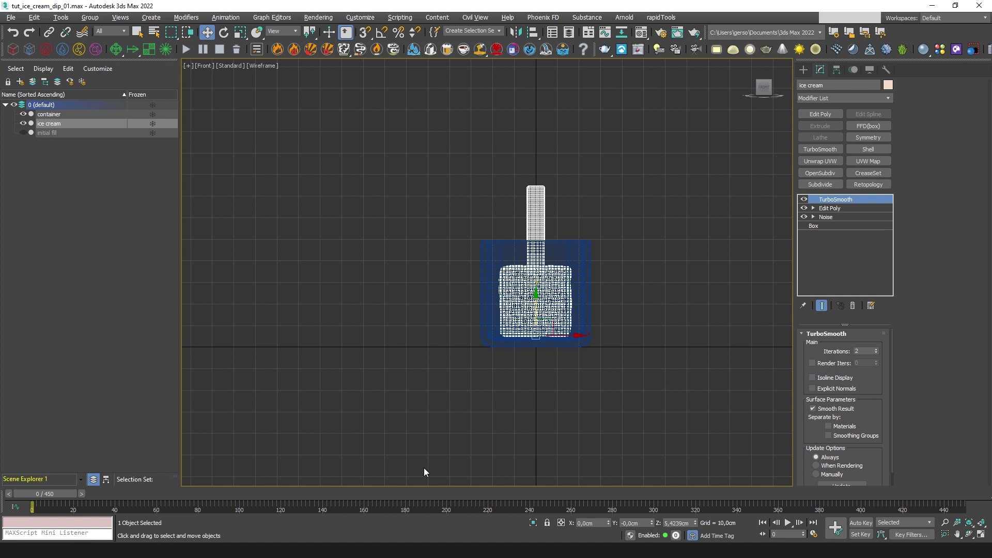
With Auto Key on at frame 90, raise the ice cream above the container to a Z position of about 70,4 cm
drag(64, 494, 242, 494)
click(861, 523)
middle_drag(571, 298, 589, 347)
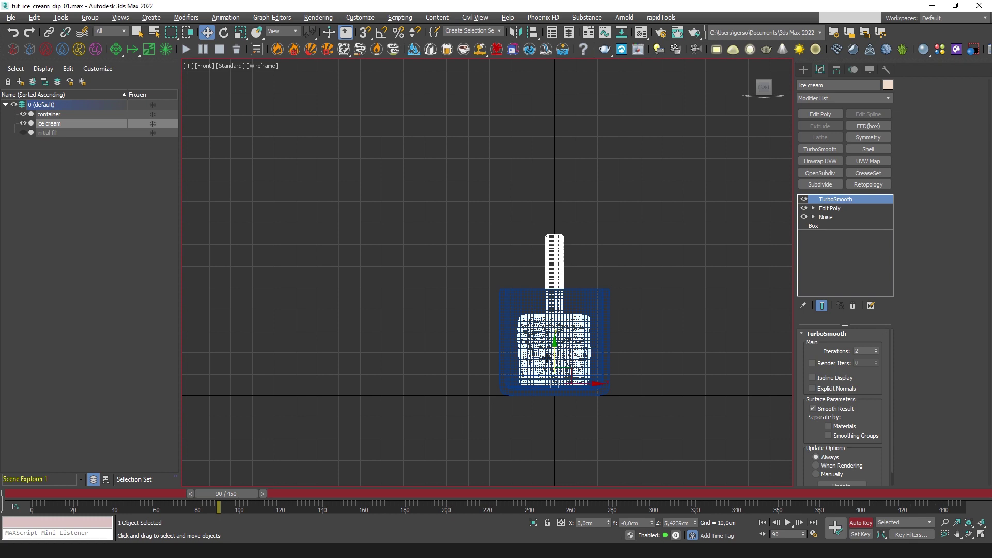
drag(562, 352, 565, 209)
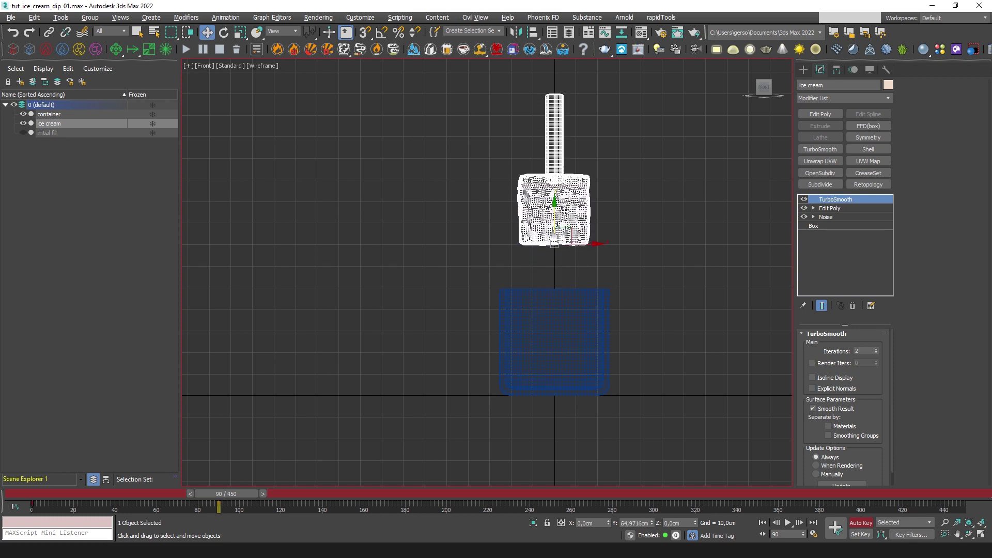
key(alt+w)
middle_click(595, 264)
key(alt+w)
alt+middle_drag(596, 264, 567, 280)
scroll(592, 294, down, 3)
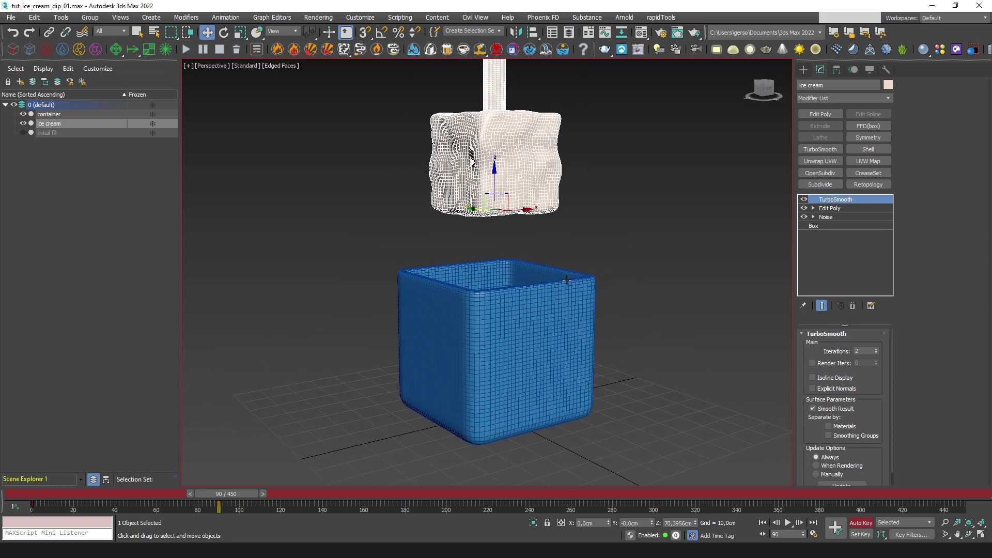
click(870, 523)
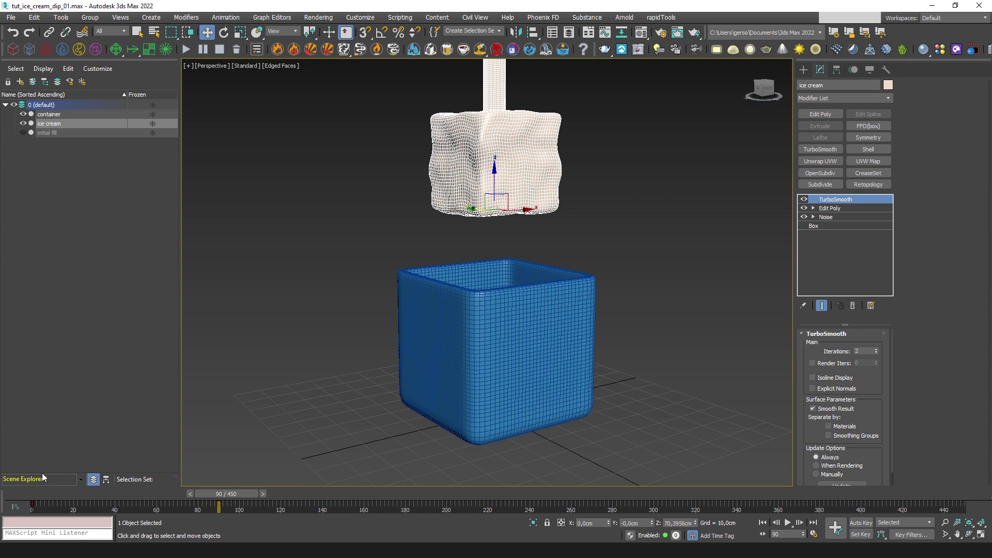
Retime the ice cream's keys so the raised position falls on frame 60 and the lowered one on frame 150
drag(32, 504, 156, 515)
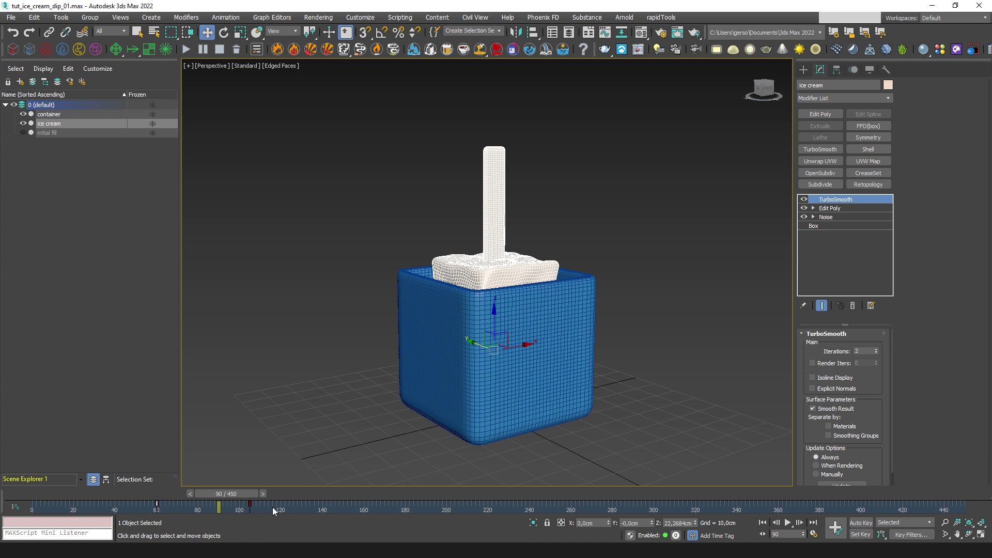
drag(250, 507, 343, 513)
drag(251, 497, 368, 510)
In the front view, auto-key the ice cream at frame 150 slightly higher, at a Z position of about 7,2 cm
key(w)
key(alt+w)
right_click(655, 271)
key(alt+w)
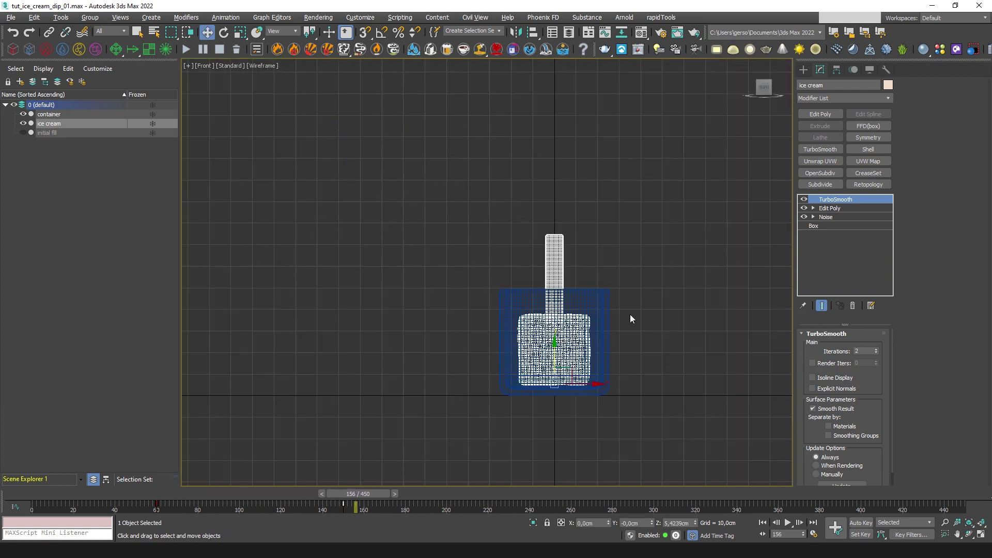
scroll(560, 299, up, 3)
drag(386, 493, 355, 492)
click(861, 522)
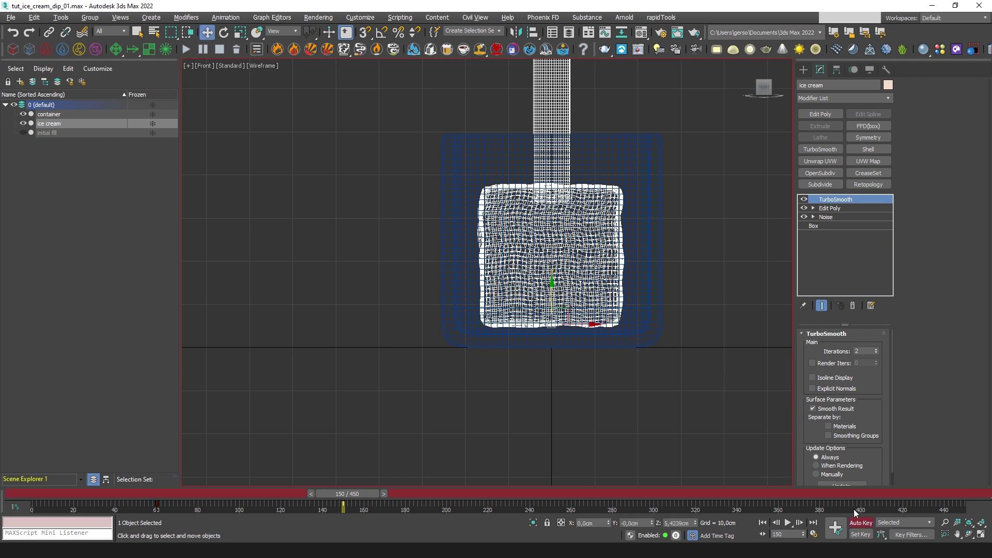
drag(552, 297, 553, 289)
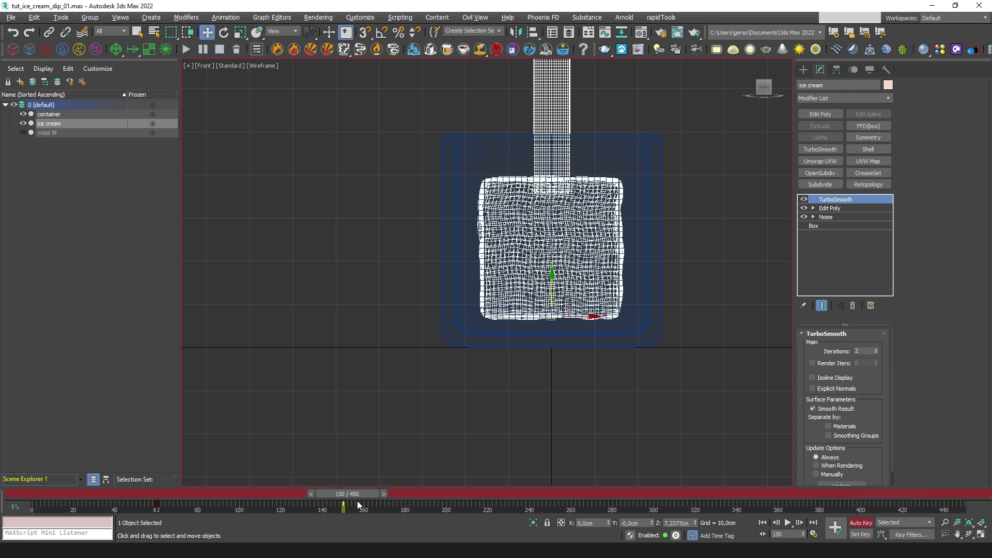
At frame 165, key the ice cream lower in the container, at a Z position of about 5 cm
drag(368, 495, 399, 497)
key(w)
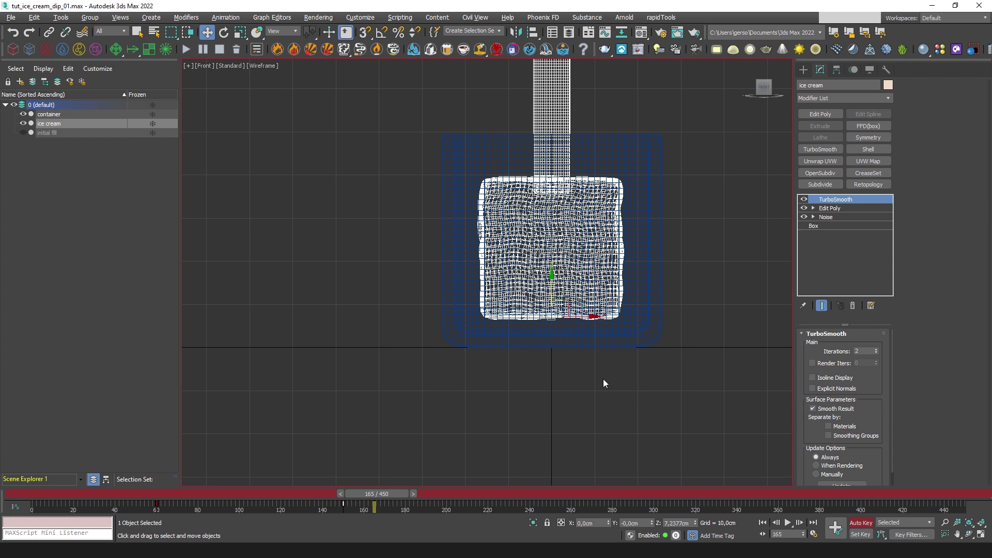
drag(552, 284, 552, 295)
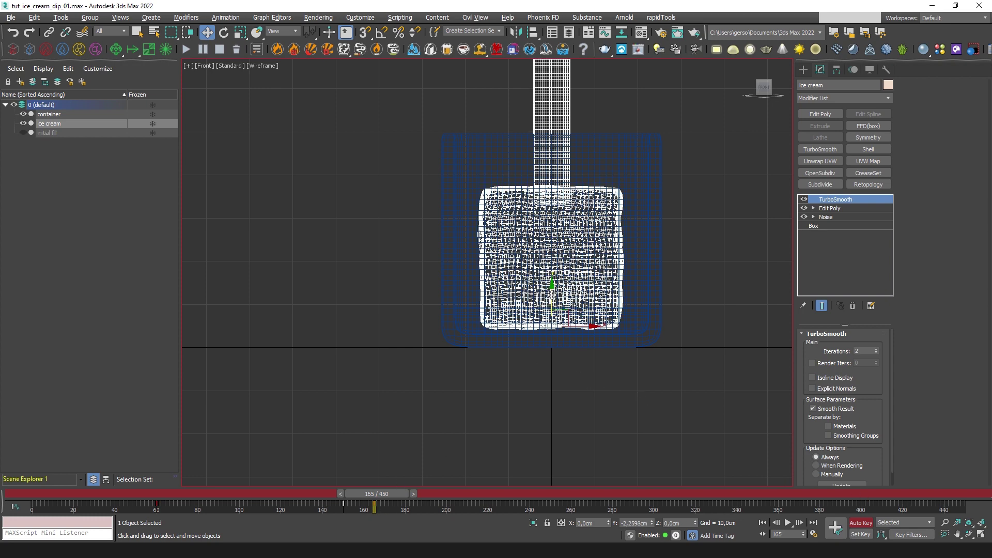
click(861, 522)
Return to frame 150 and auto-key the ice cream's Z position a little higher, at about 8,9 cm
drag(403, 495, 349, 494)
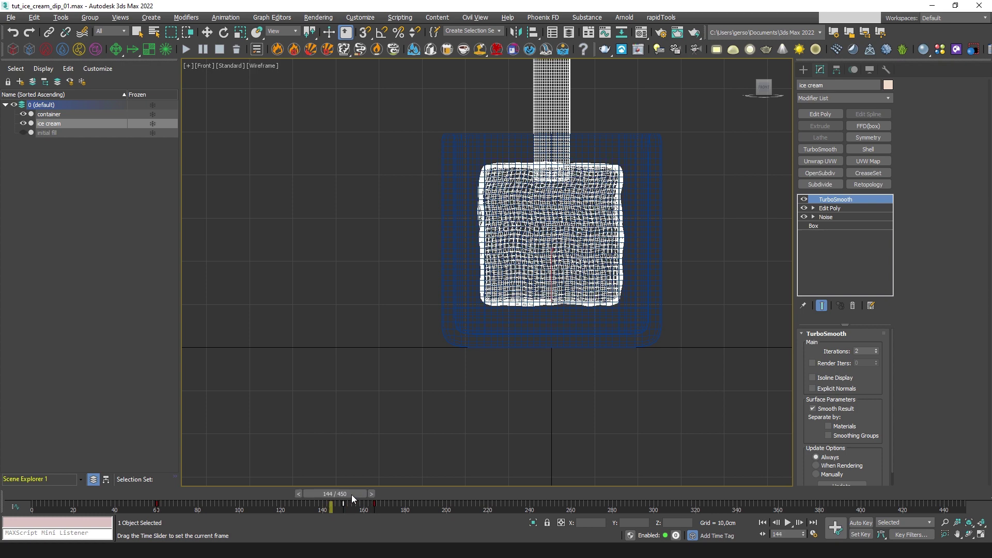
key(w)
click(860, 523)
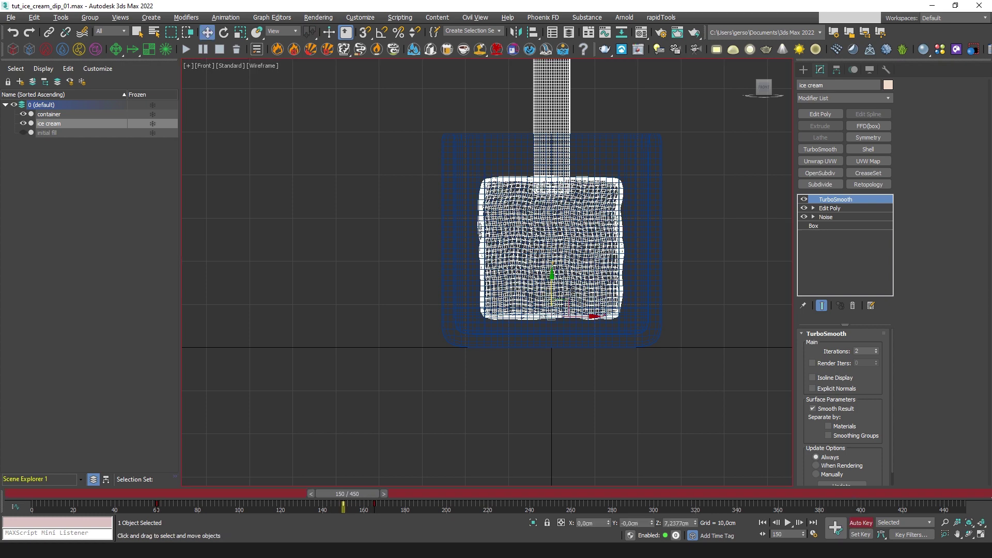
drag(551, 290, 551, 288)
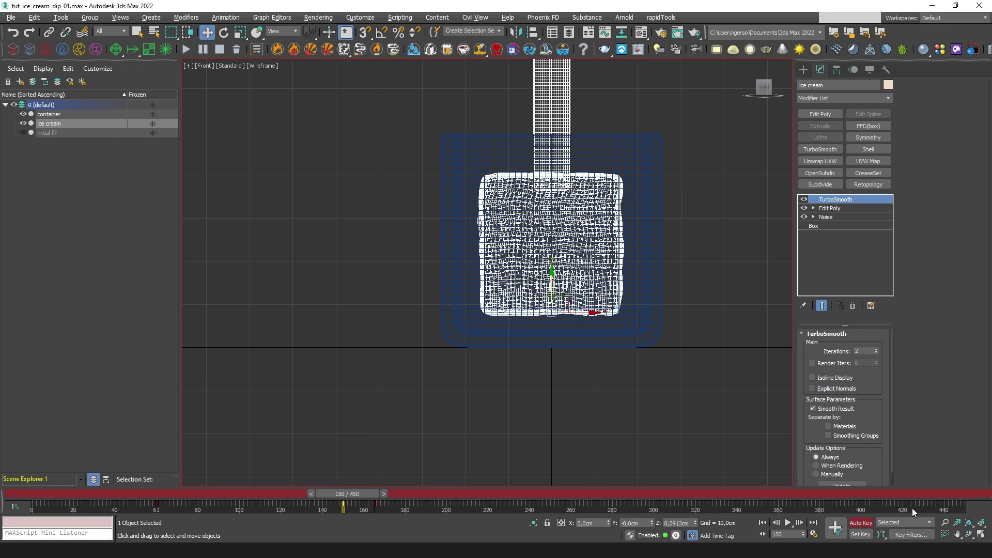
click(866, 524)
scroll(637, 173, down, 2)
middle_drag(637, 173, 586, 252)
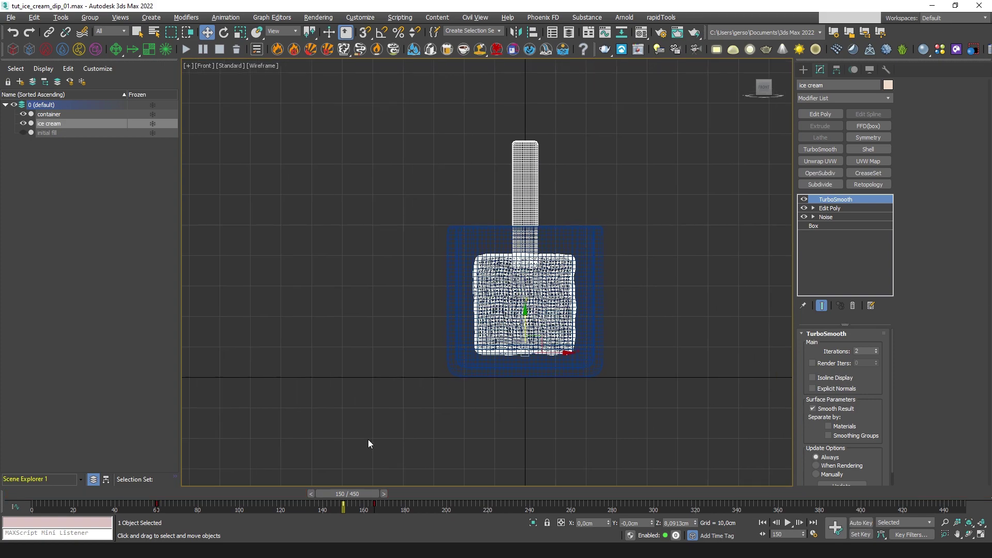
Copy the ice cream's key at frame 165 to frame 180 to hold the dipped position
drag(363, 495, 392, 507)
key(comma)
key(w)
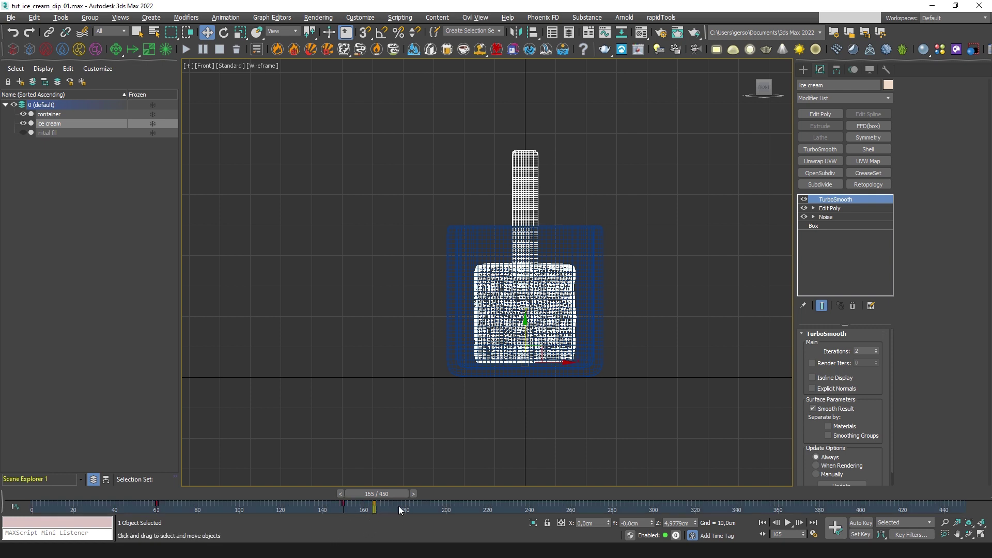
shift+drag(373, 508, 405, 501)
key(w)
Copy the ice cream's raised-position key from frame 60 to frame 270 and clear the selection
click(157, 505)
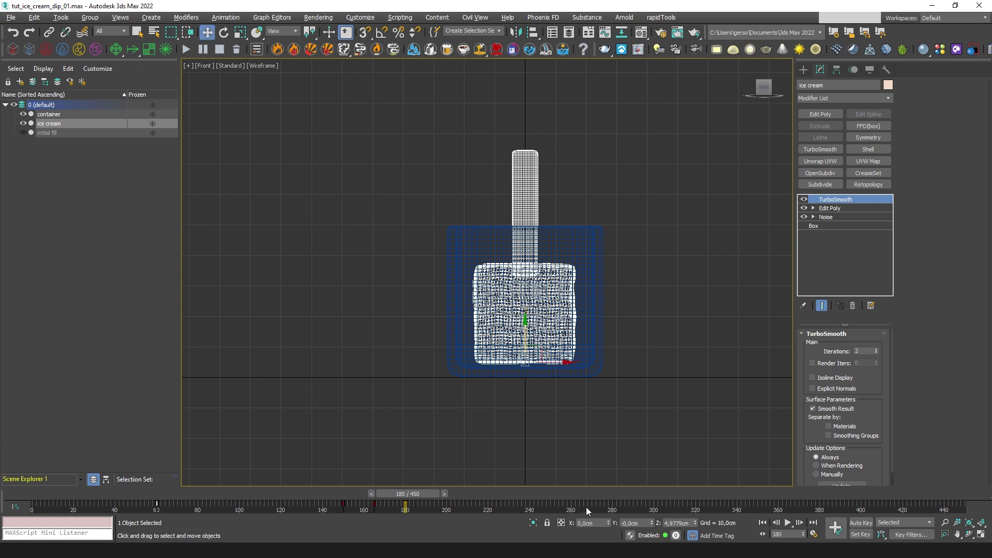
drag(416, 493, 595, 496)
key(w)
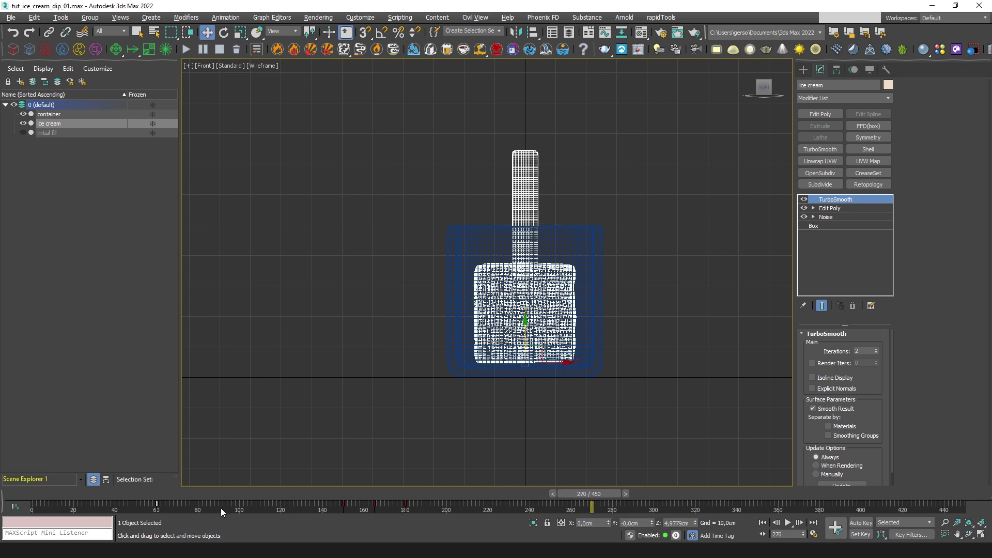
shift+drag(155, 509, 44, 476)
click(317, 364)
Play the dipping animation in the full-size perspective view with edged faces turned off
key(alt+w)
click(556, 410)
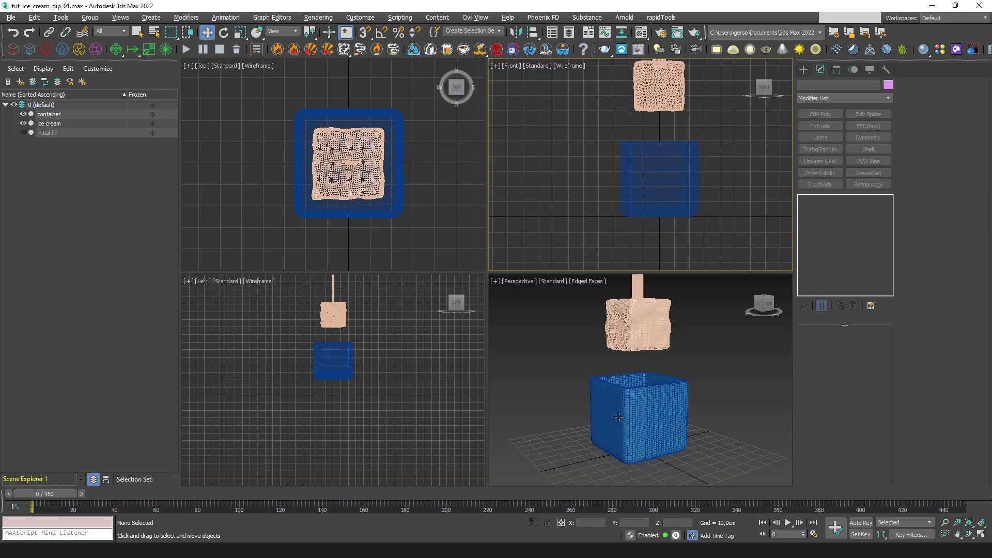
key(alt+w)
key(F4)
alt+middle_drag(562, 347, 575, 356)
middle_drag(574, 321, 581, 334)
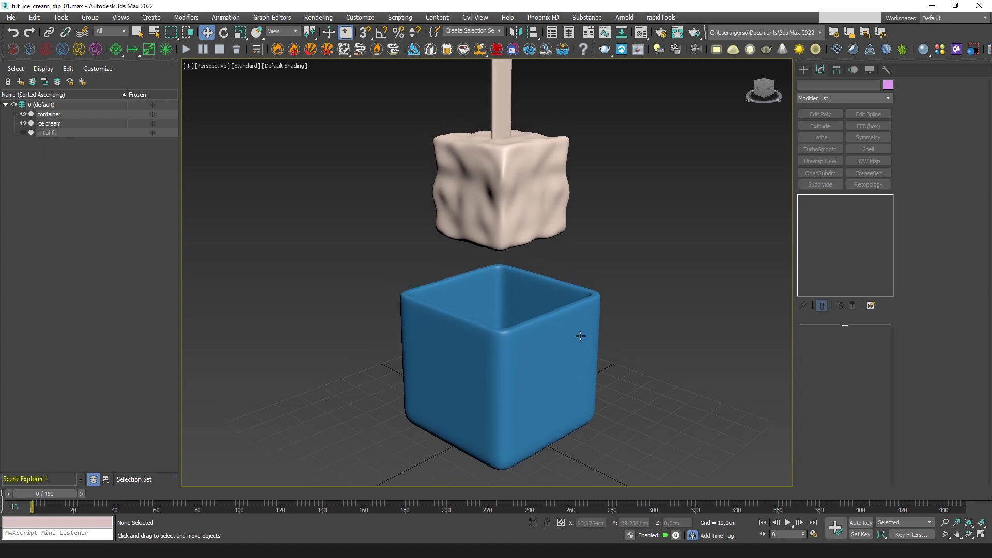
click(789, 523)
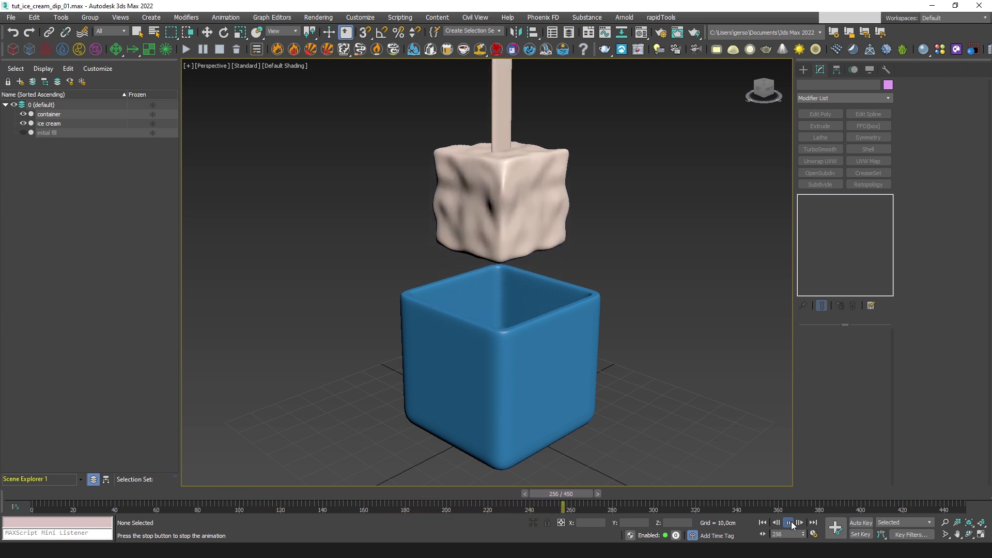
click(790, 525)
Straighten the ice cream's position curve where it leaves the frame 60 key in the Curve Editor
middle_drag(532, 187, 518, 225)
click(506, 235)
click(272, 17)
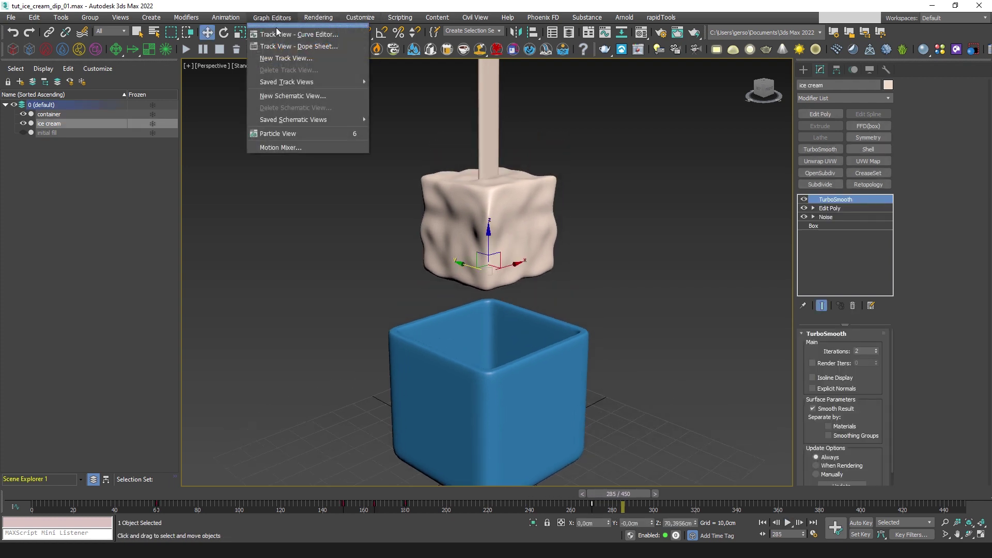
click(277, 33)
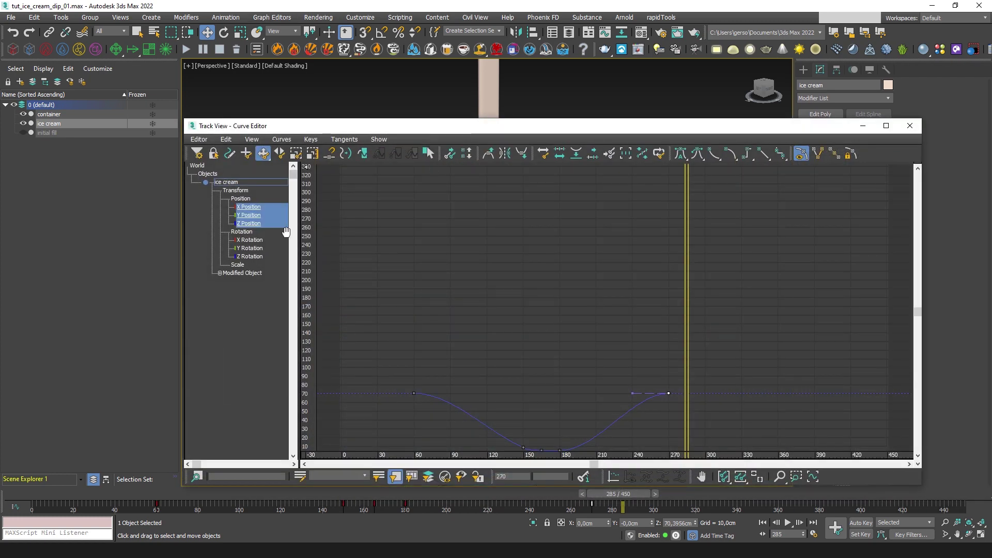
middle_drag(503, 342, 610, 215)
drag(473, 215, 561, 401)
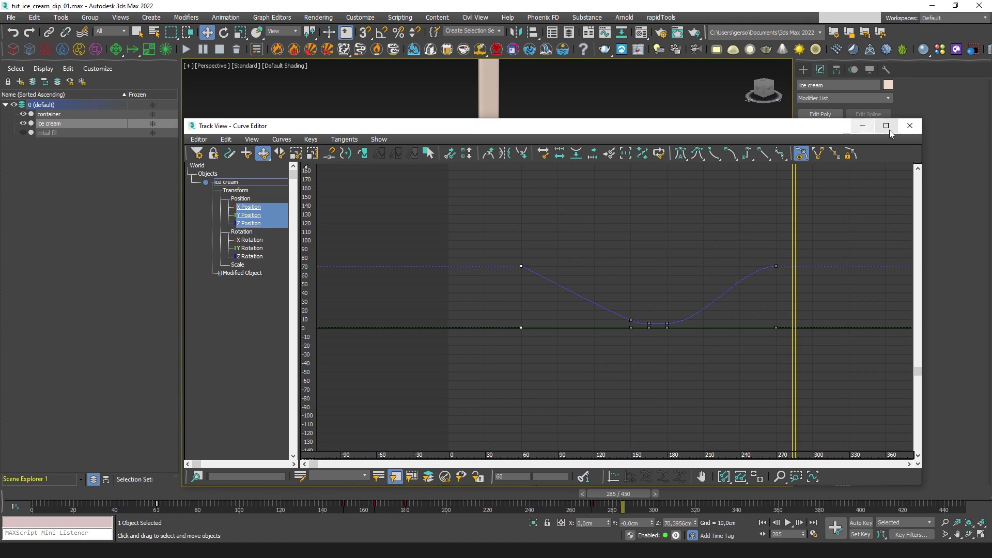
click(910, 132)
middle_drag(534, 335, 528, 286)
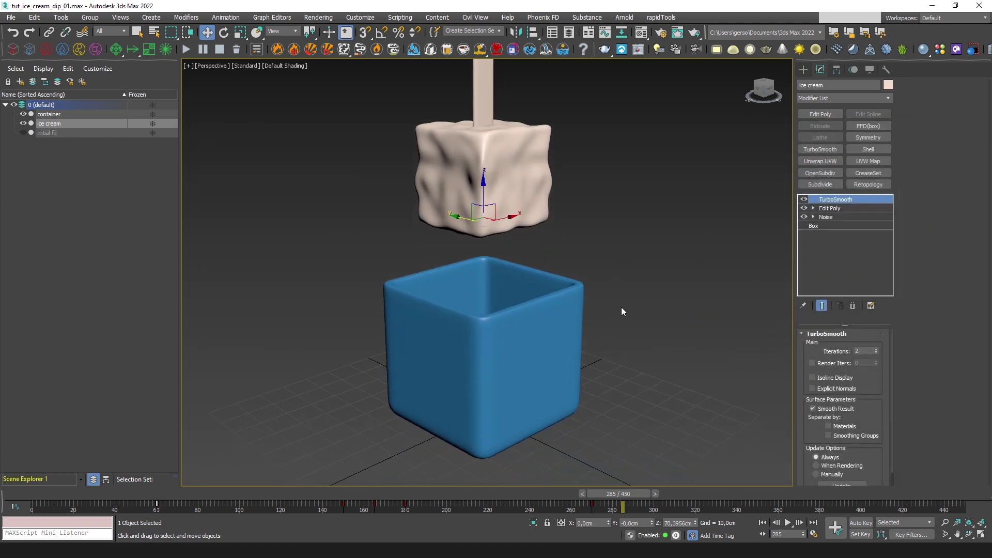
Clear the selection and play the dipping animation from the first frame
click(327, 153)
click(762, 523)
click(787, 522)
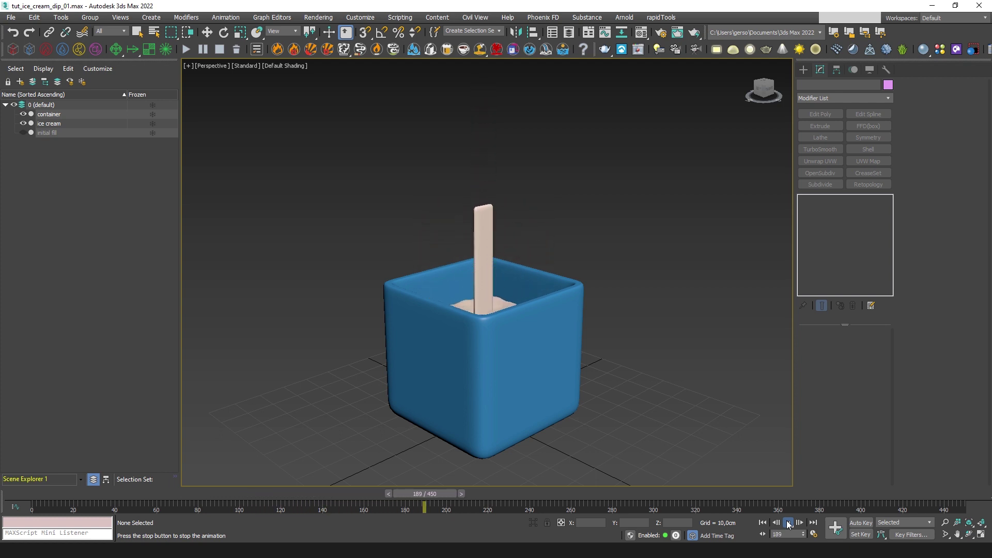
click(788, 523)
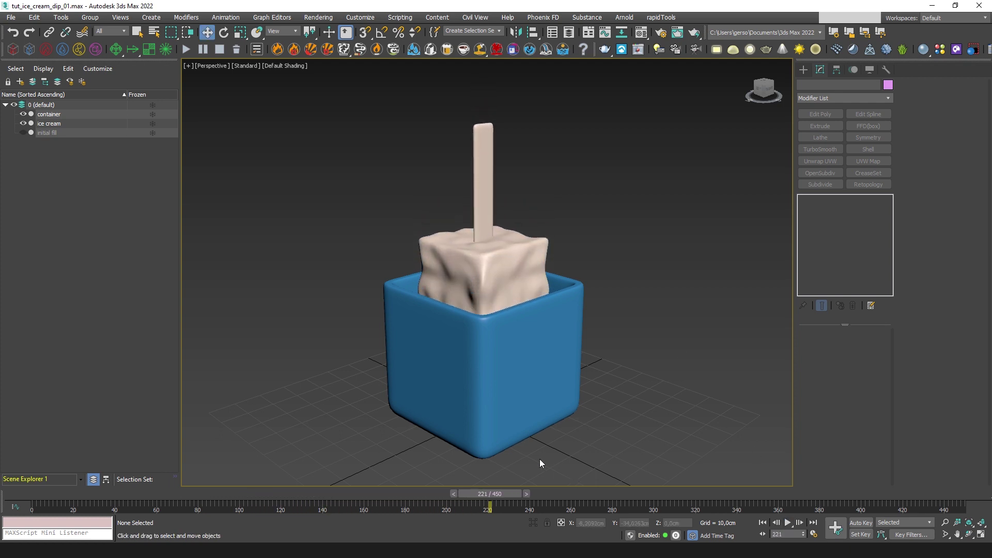
Undo the deselection of the ice cream and check its position curve in the Curve Editor
click(35, 18)
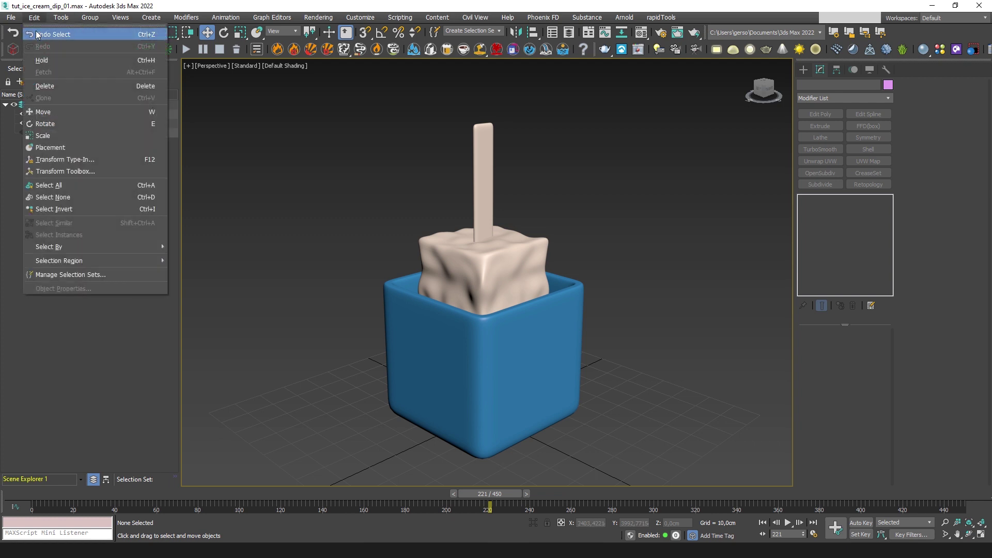
click(52, 34)
click(35, 18)
click(38, 34)
click(273, 19)
click(278, 34)
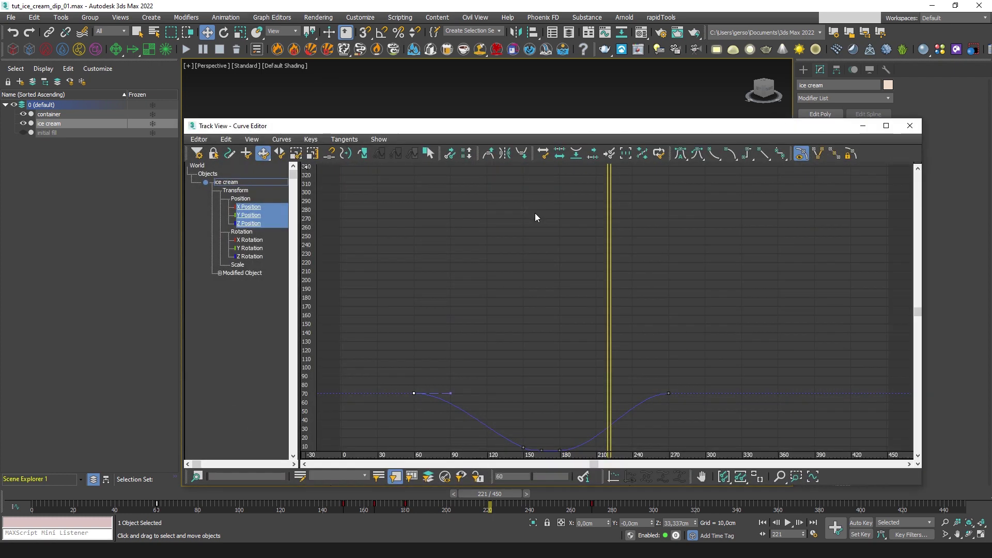
middle_drag(434, 414, 470, 308)
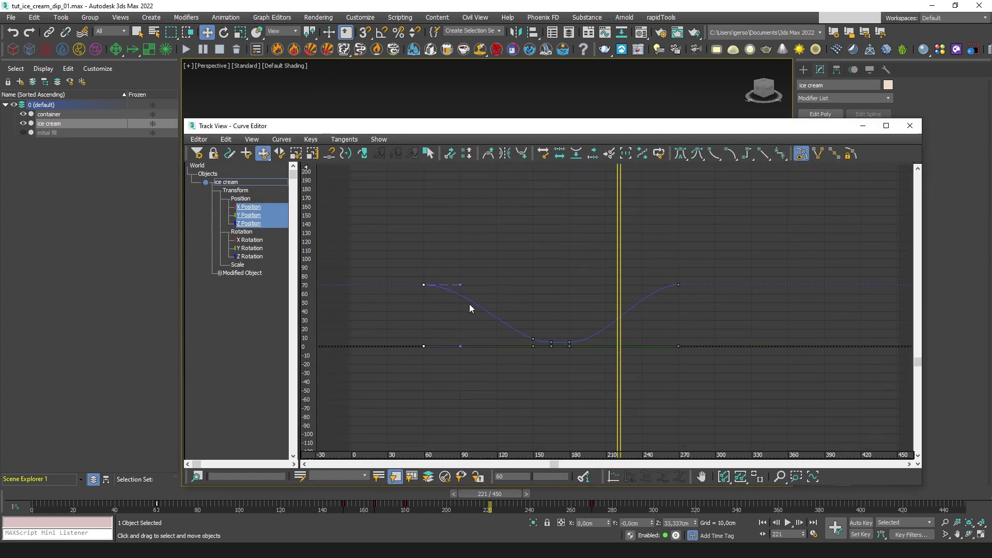
click(909, 126)
Clear the selection and return the timeline to frame 0
click(645, 261)
drag(484, 494, 32, 494)
middle_drag(493, 114, 486, 185)
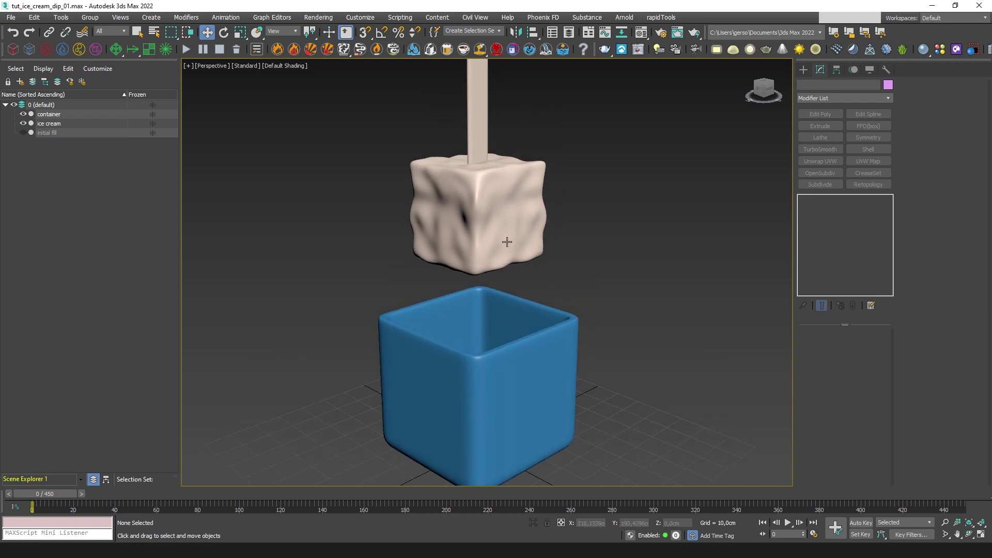
middle_drag(526, 296, 533, 281)
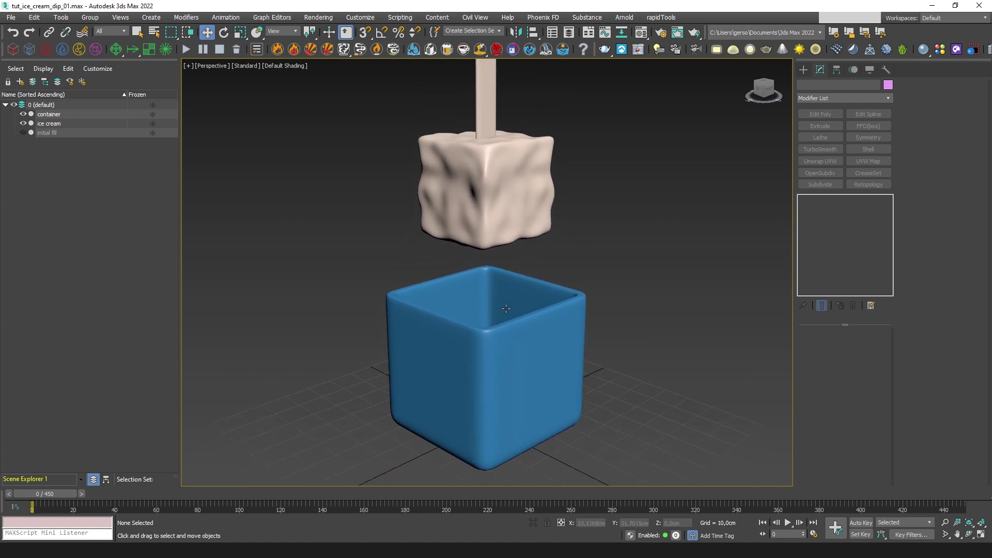
middle_drag(630, 312, 624, 316)
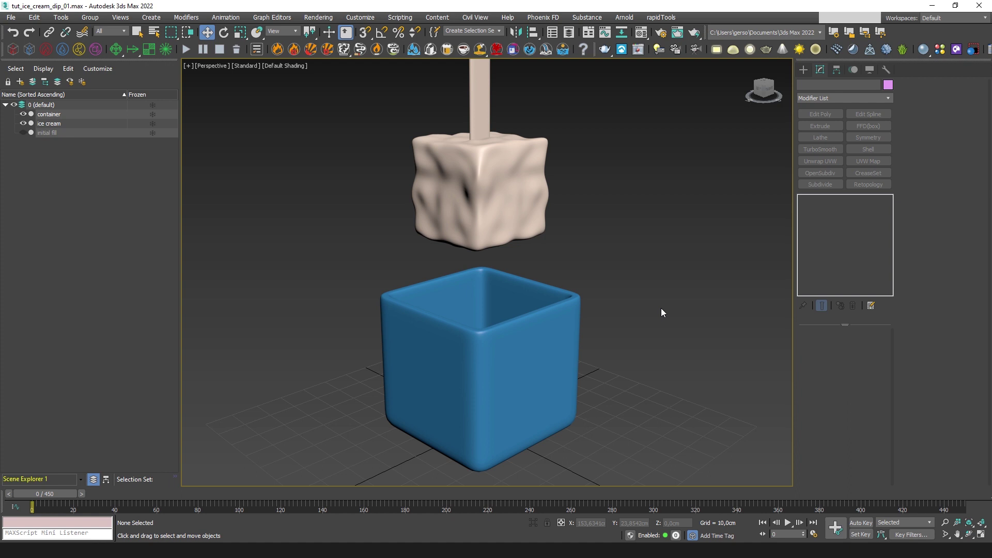
key(q)
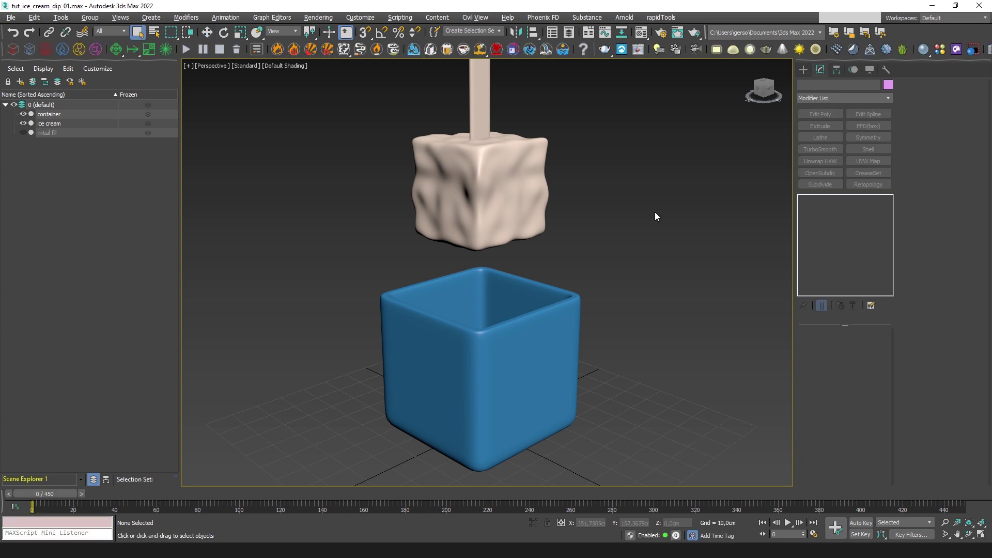
mouse_move(653, 283)
middle_down()
mouse_move(649, 263)
mouse_move(662, 284)
middle_up()
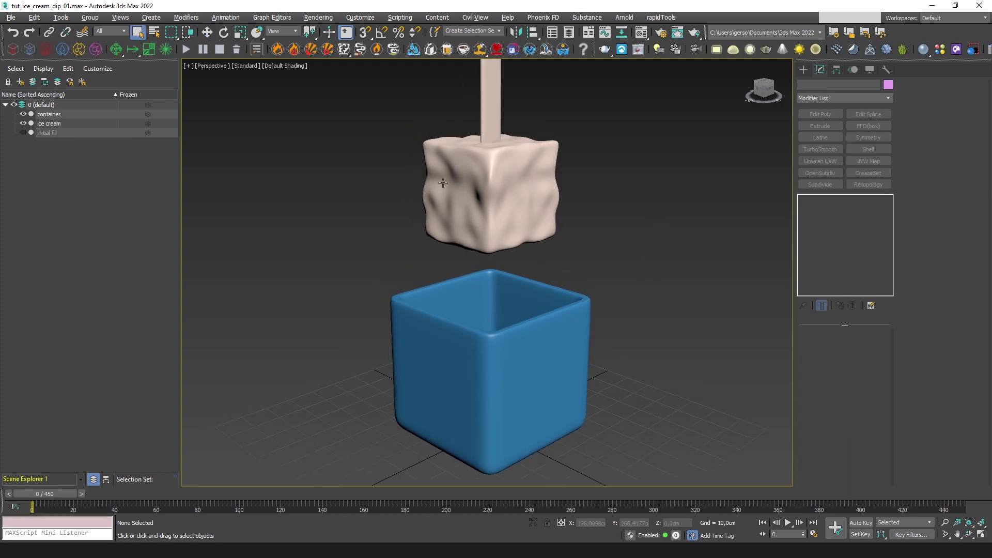
middle_drag(248, 213, 247, 192)
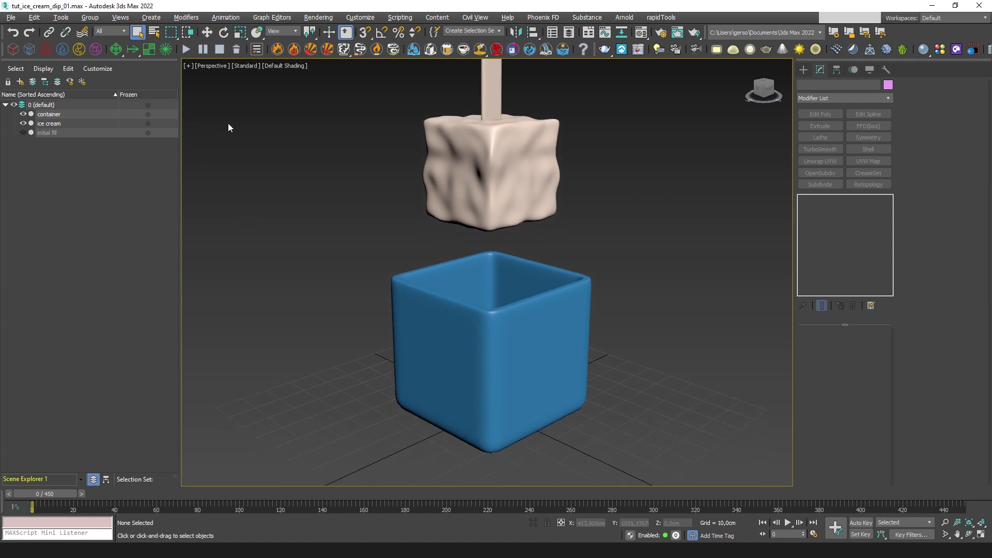
mouse_move(580, 237)
alt+middle_down()
mouse_move(627, 272)
mouse_move(629, 293)
alt+middle_up()
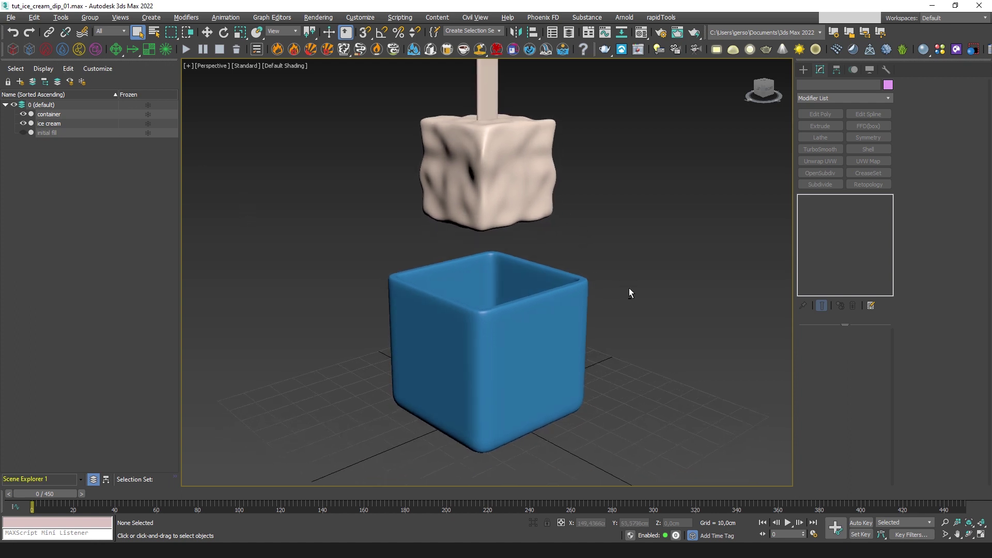
Unhide the initial fill object and enable Display as Box in its object properties
click(23, 132)
click(48, 132)
alt+middle_drag(568, 259, 597, 274)
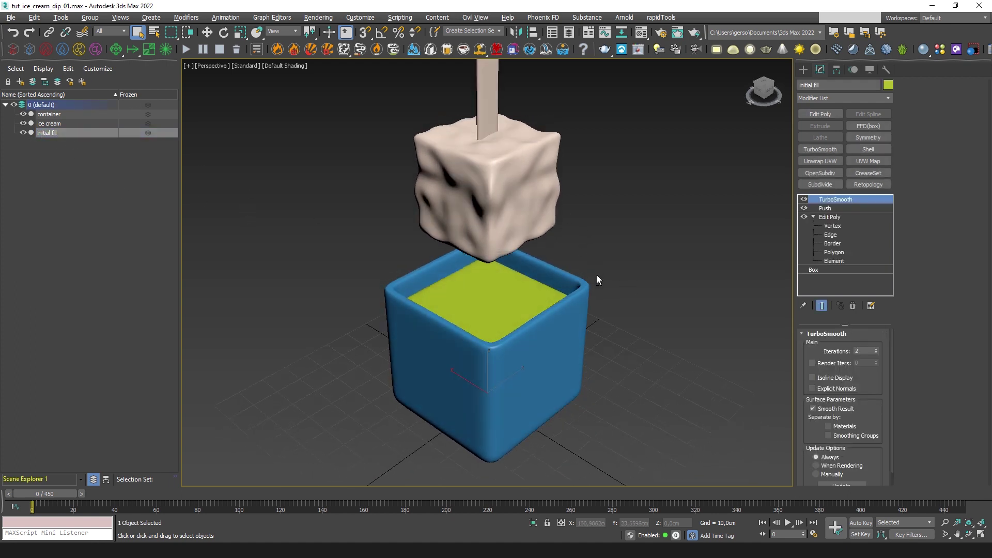
right_click(643, 277)
click(680, 386)
click(445, 171)
click(451, 386)
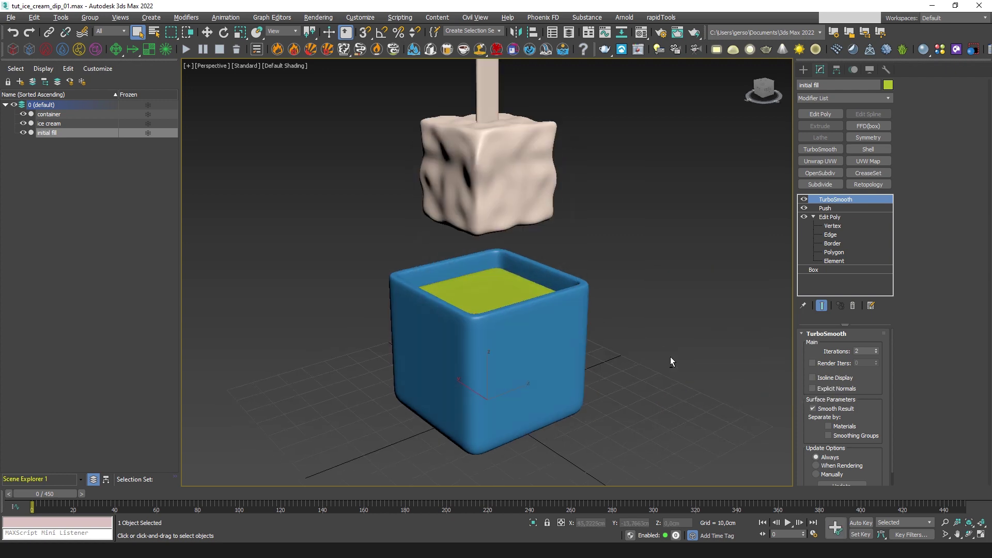
right_click(583, 255)
click(631, 342)
click(525, 260)
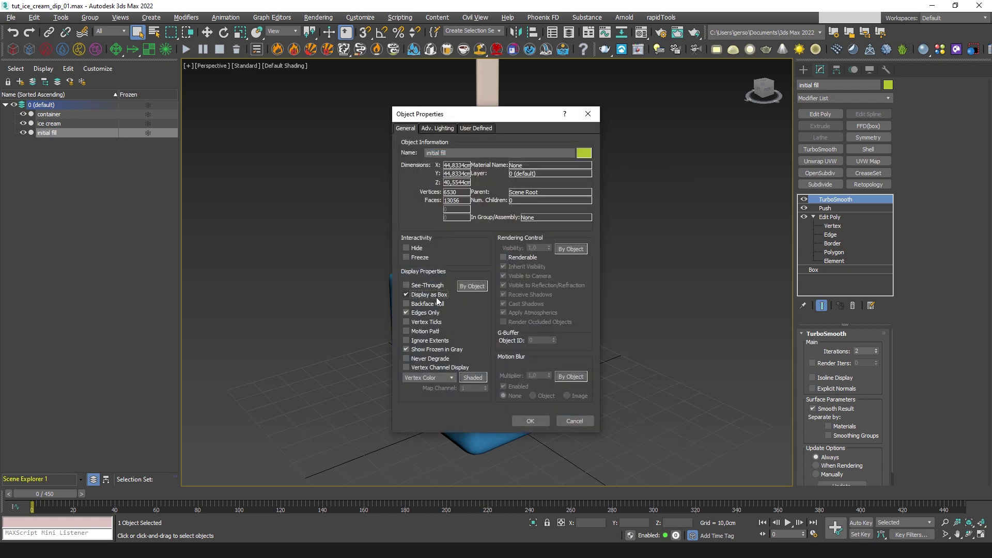
click(530, 421)
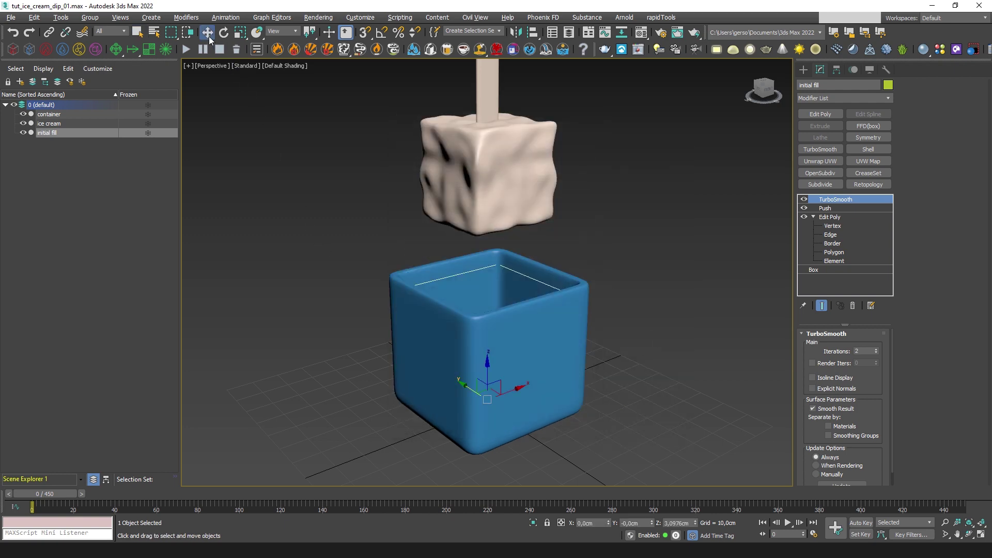
Create a Phoenix liquid source helper beside the container and show its parameters
click(62, 49)
middle_drag(548, 363, 498, 343)
drag(636, 316, 662, 316)
click(821, 72)
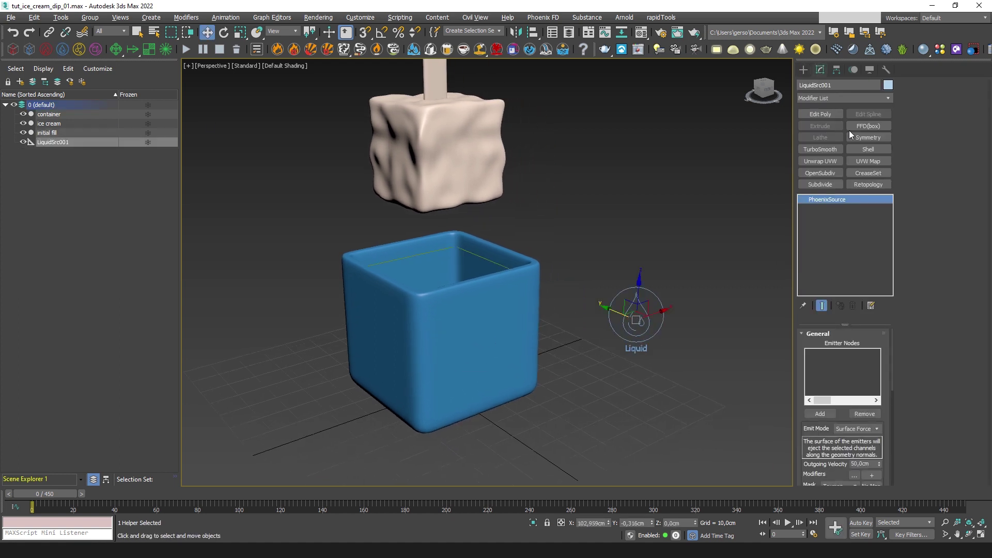
Add the initial fill as the liquid source's emitter node and set Emit Mode to Volume Brush
click(820, 413)
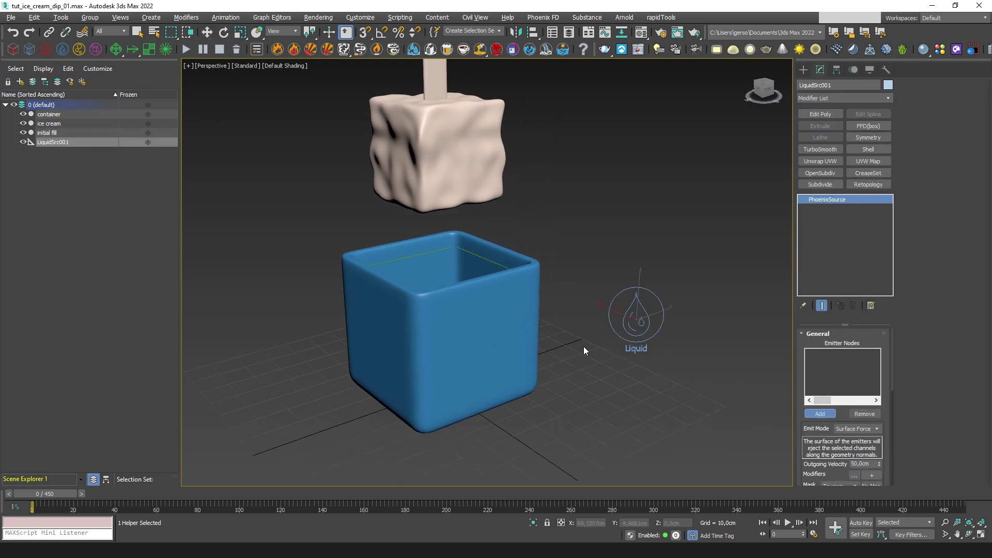
click(47, 133)
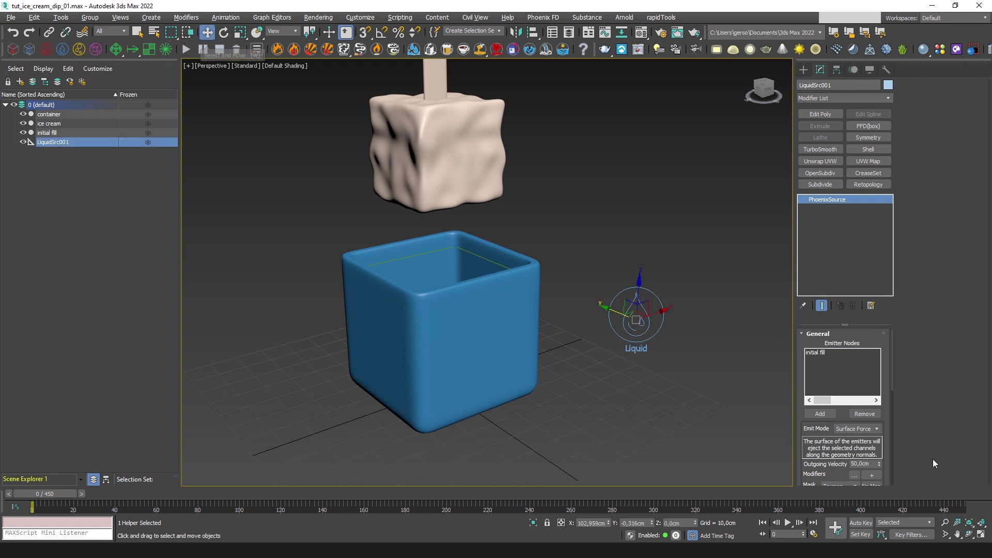
click(874, 428)
click(867, 445)
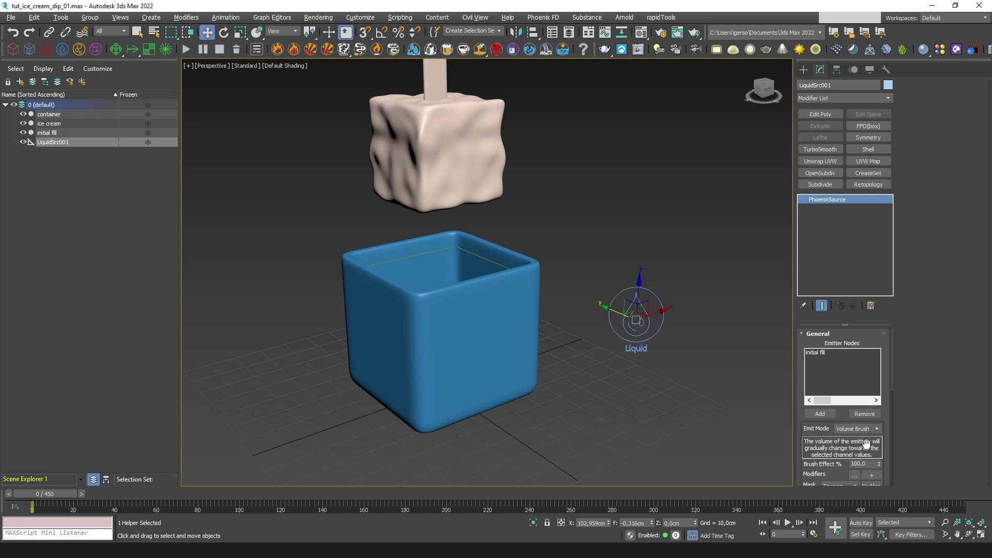
Animate the liquid source's Brush Effect to drop from 100 to 0 by frame 2
mouse_move(831, 467)
mouse_down()
mouse_move(815, 349)
mouse_move(821, 230)
mouse_move(837, 504)
mouse_up()
click(82, 491)
click(82, 491)
click(82, 491)
drag(66, 497, 65, 497)
key(w)
click(864, 521)
right_click(879, 466)
key(n)
drag(34, 507, 55, 494)
click(82, 493)
click(82, 492)
Create a Phoenix liquid simulator about 74 by 78 by 104 cm around the container and ice cream, centred at X 0 and Y 0
alt+middle_drag(422, 367, 673, 327)
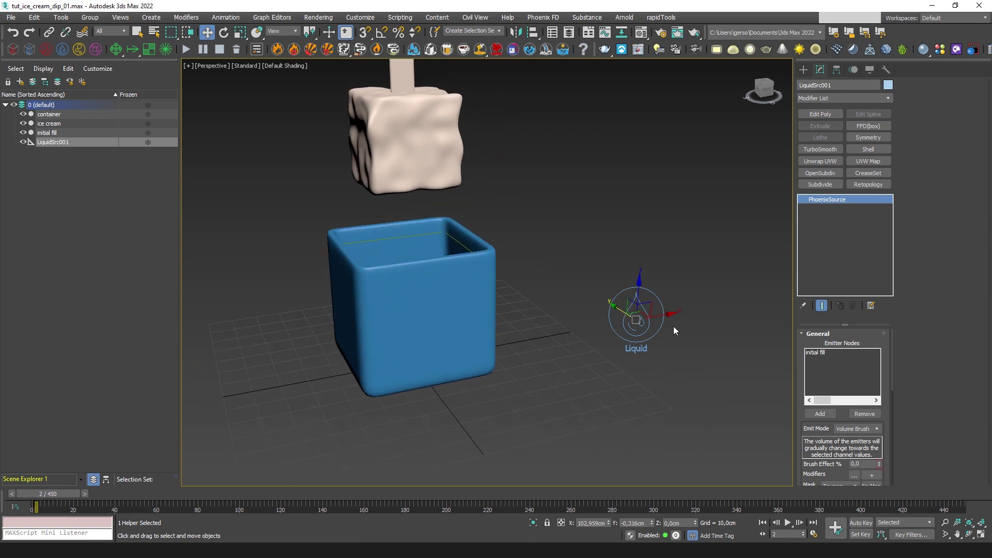
click(539, 333)
middle_drag(455, 341, 502, 349)
alt+middle_drag(502, 349, 527, 348)
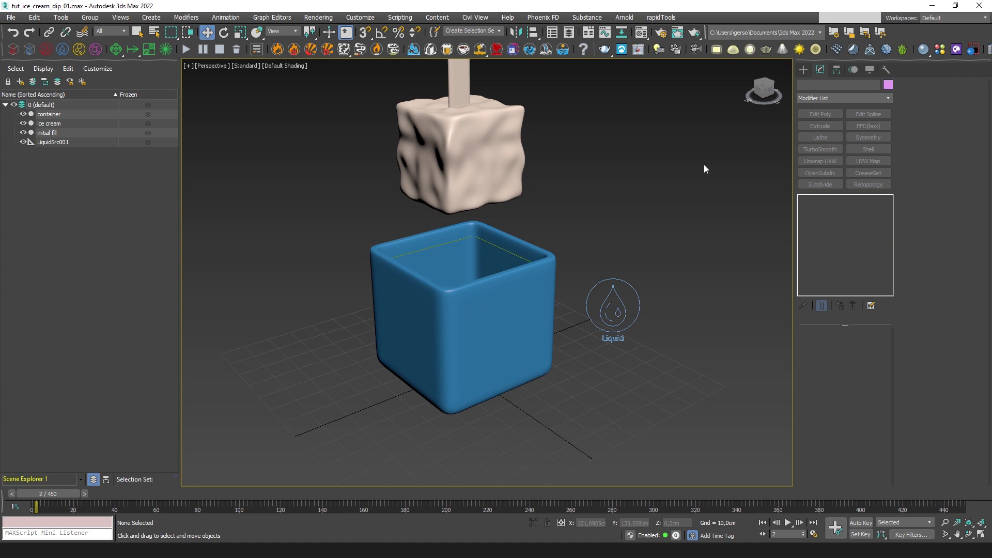
click(30, 53)
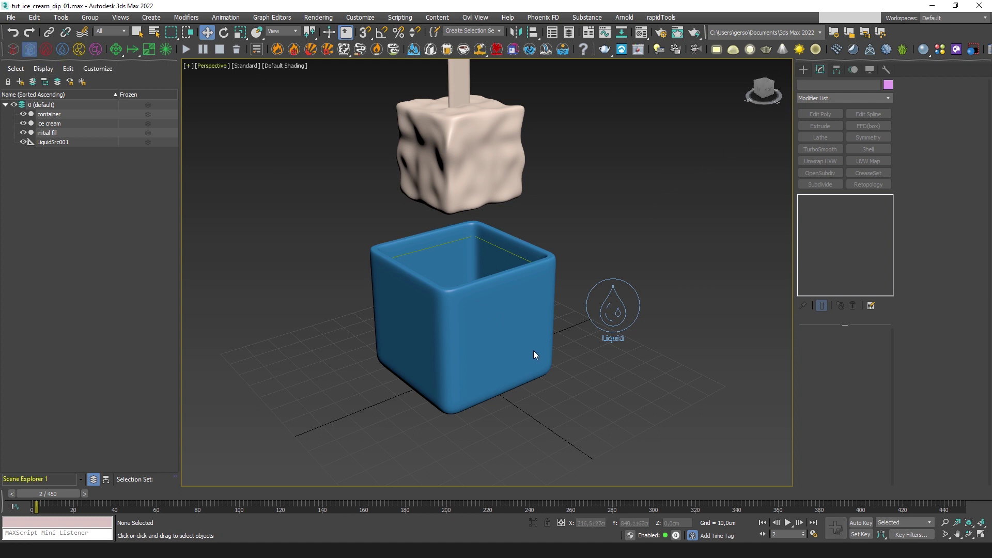
drag(475, 303, 445, 426)
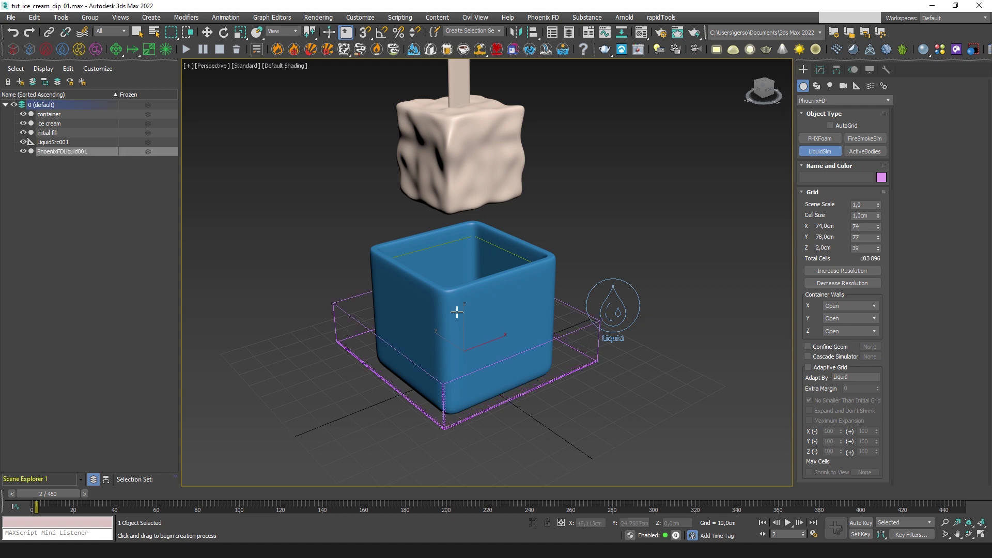
click(442, 171)
key(w)
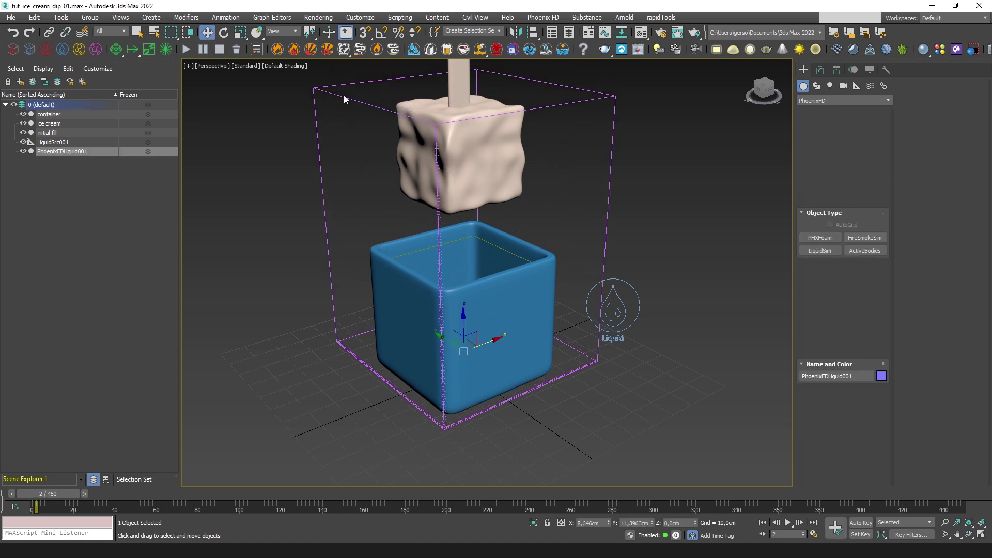
right_click(652, 524)
right_click(609, 523)
Show the simulator's parameters in the full-size Top view and set its grid Cell Size to 0,4 cm
key(alt+w)
key(alt+w)
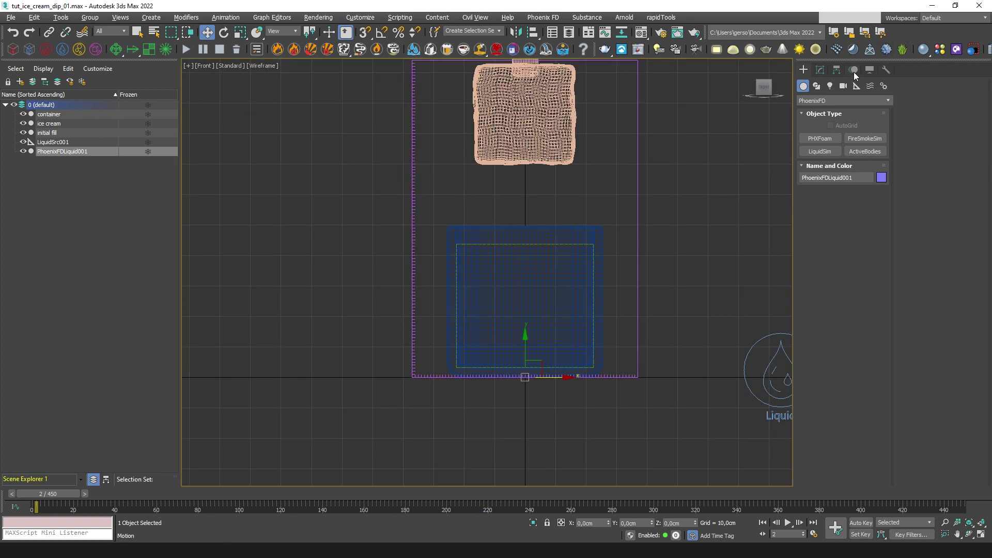
key(alt+w)
right_click(387, 177)
key(alt+w)
click(820, 70)
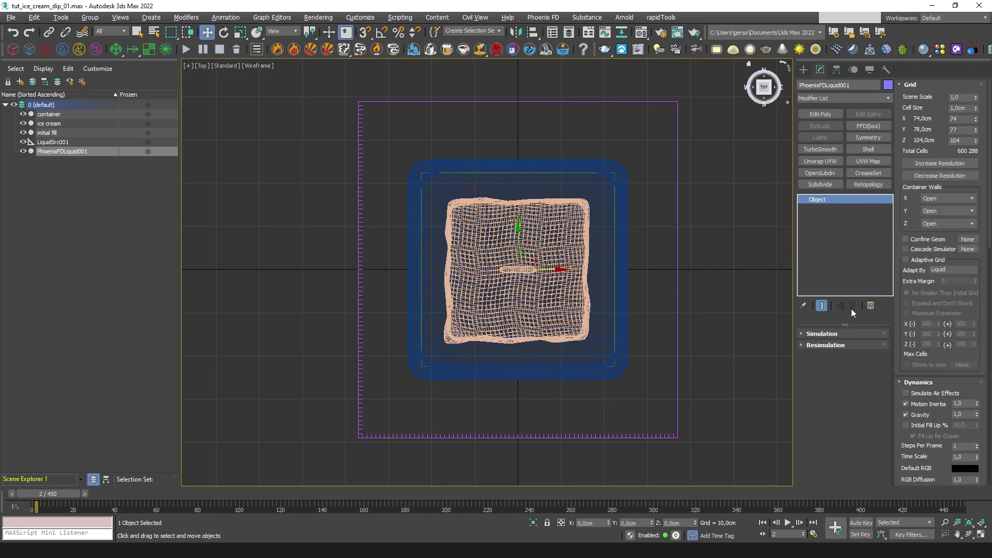
click(833, 334)
double_click(969, 119)
text(,4)
key(Return)
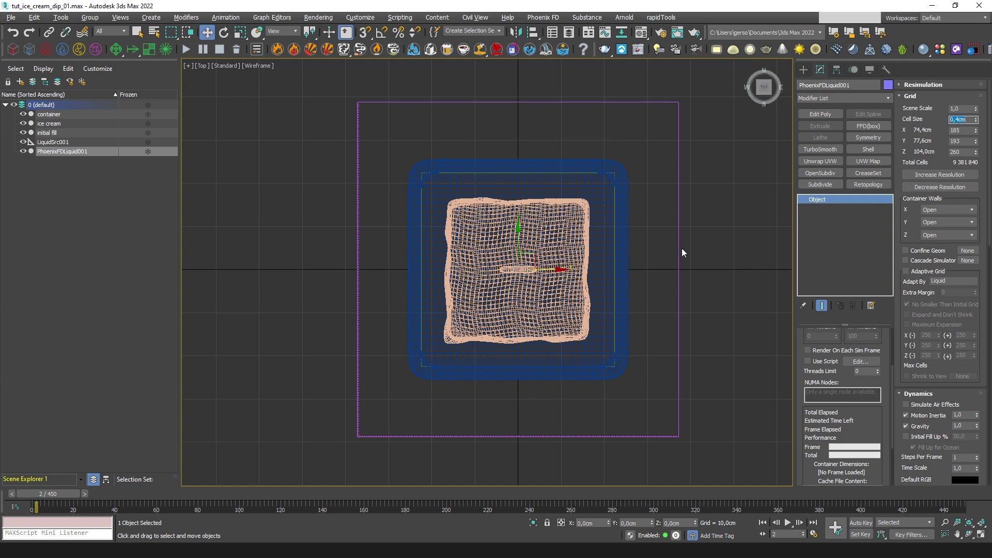
Shrink the grid to the container's footprint at 128 by 127 cells and extend its Z height partway up the stick
drag(976, 130, 975, 159)
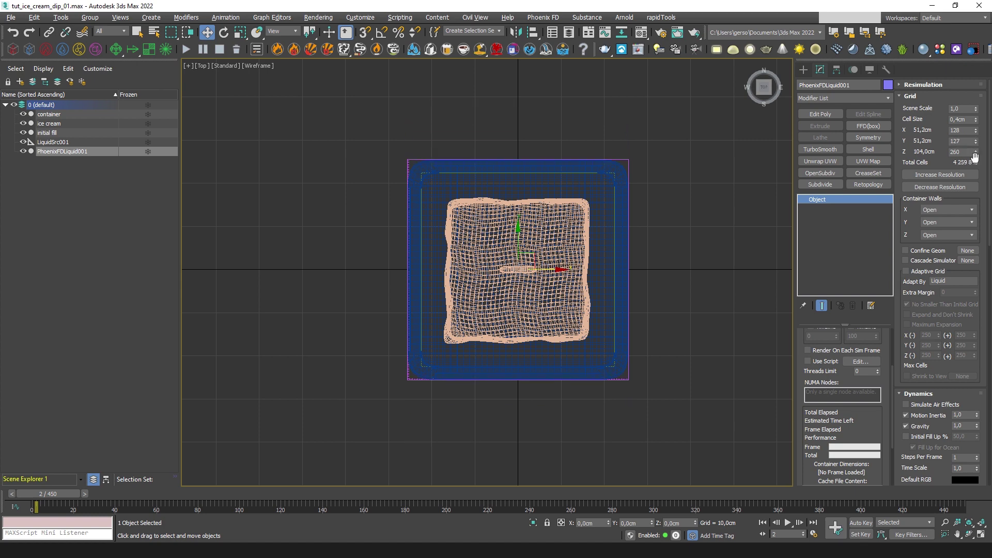
key(alt+w)
middle_click(690, 177)
key(alt+w)
middle_drag(554, 172, 617, 249)
scroll(610, 292, down, 2)
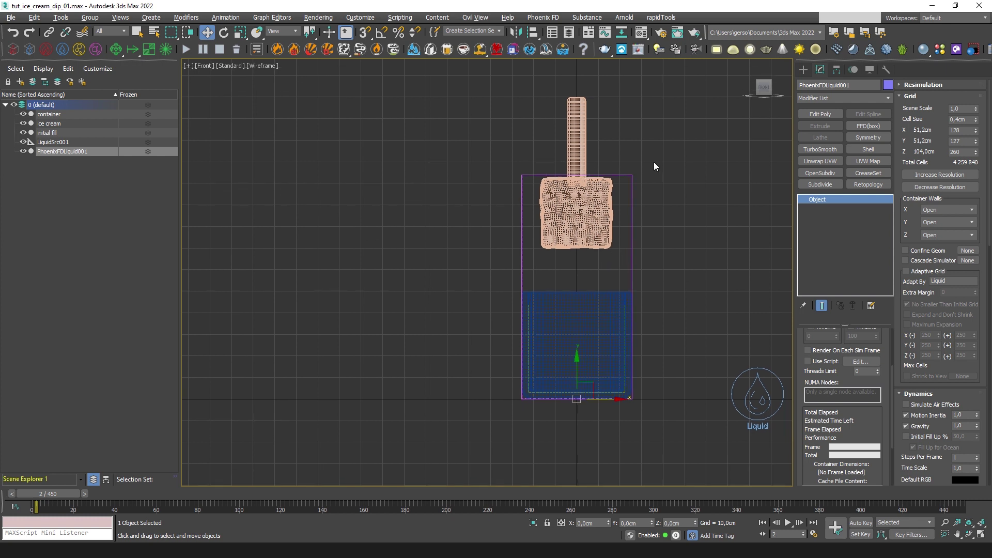
drag(976, 152, 974, 147)
Examine the simulator's Dynamics settings and the grid's fit around the ice cream in the Front view
scroll(909, 460, down, 6)
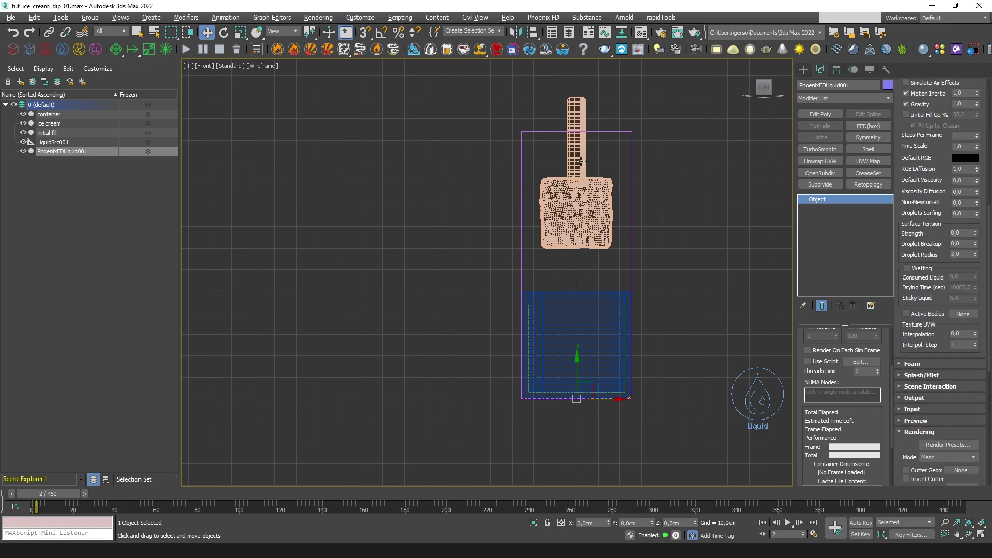
scroll(579, 165, up, 8)
scroll(597, 216, down, 4)
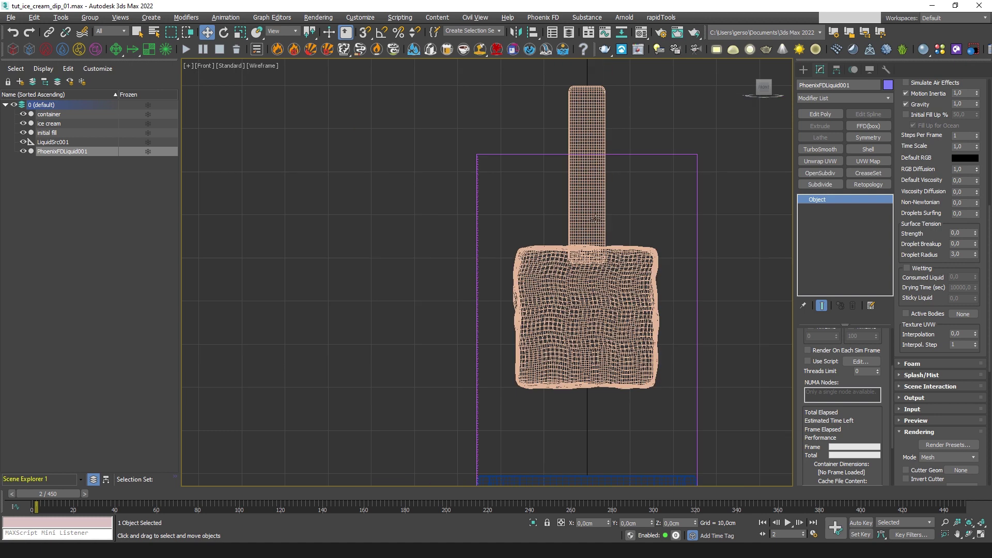
middle_drag(634, 292, 630, 281)
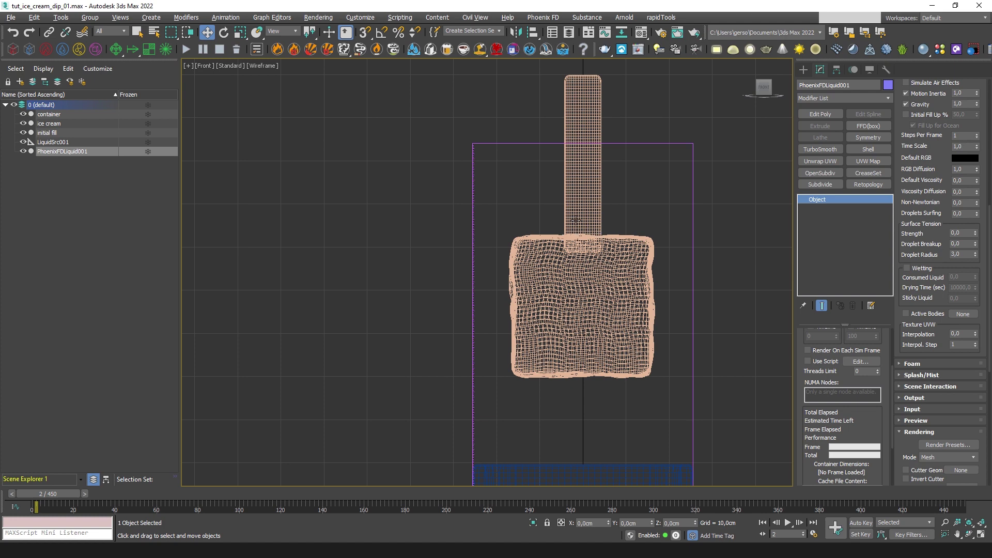
middle_drag(639, 338, 640, 276)
scroll(626, 287, down, 2)
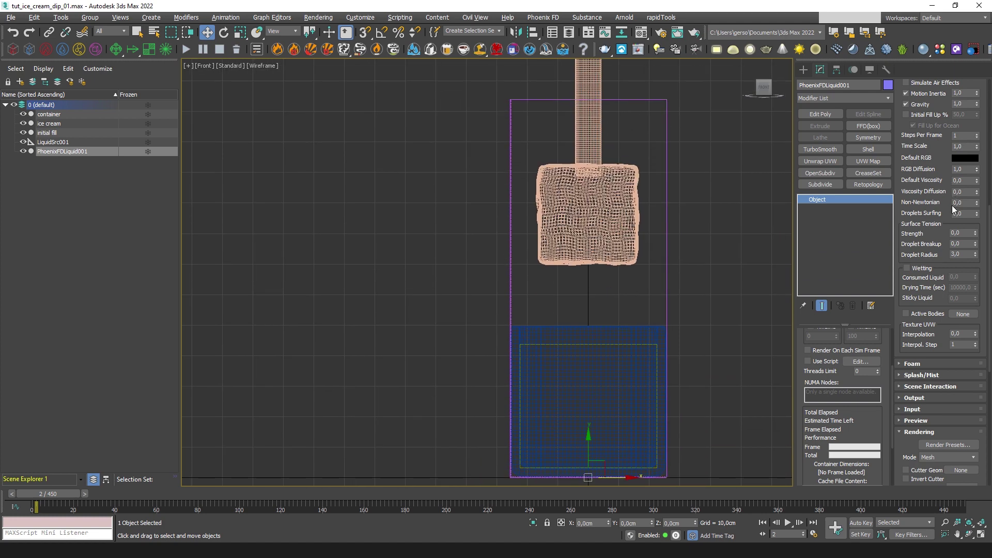
scroll(918, 215, up, 5)
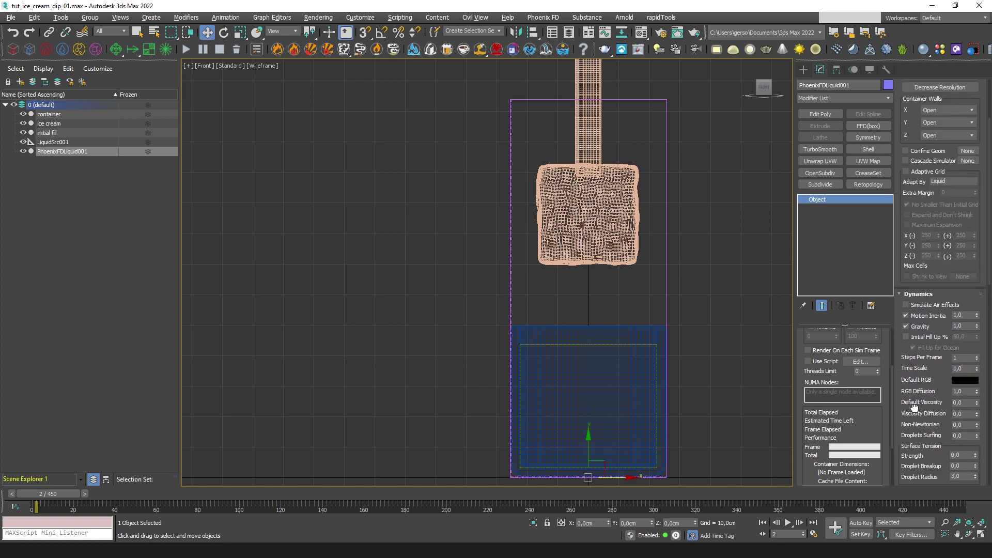
Raise the simulator to about Z 2,65 cm inside the container's base and shorten its grid to 285 cells in Z
scroll(935, 229, up, 3)
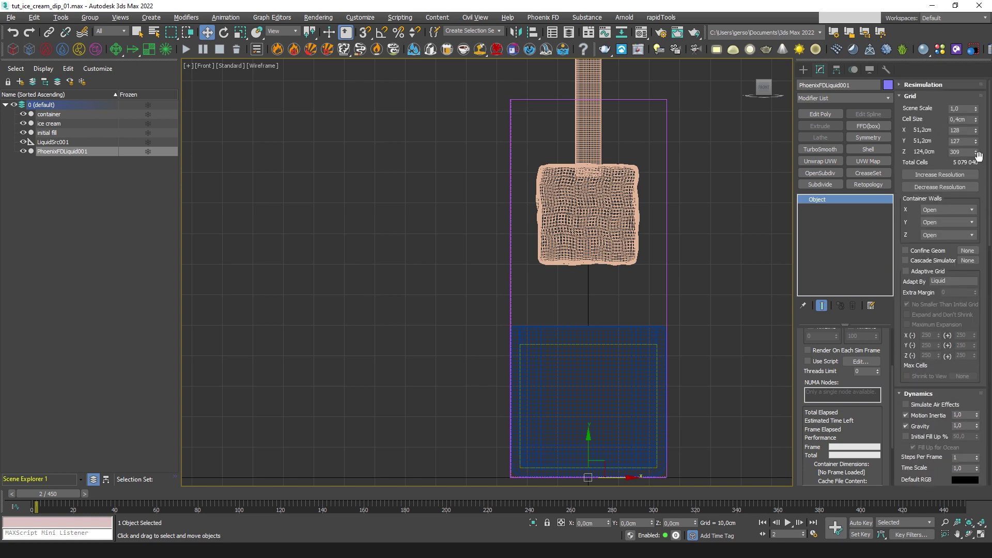
click(976, 154)
click(976, 153)
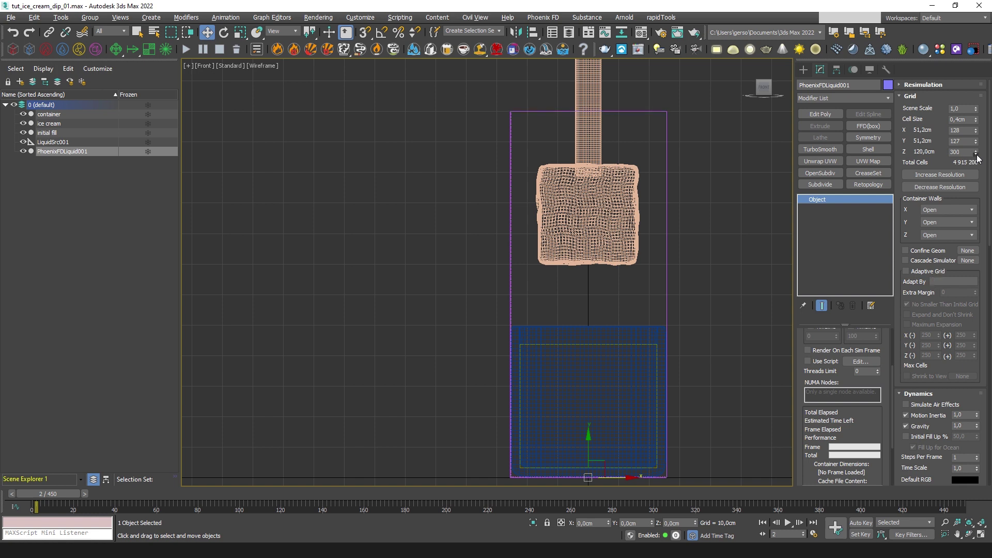
click(976, 153)
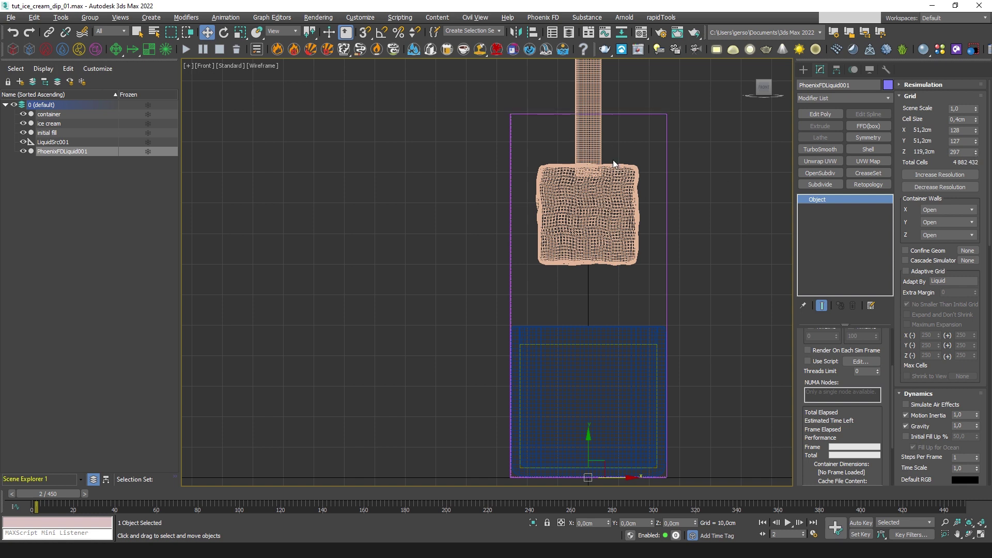
middle_drag(668, 265, 655, 215)
middle_drag(620, 402, 620, 356)
scroll(565, 389, up, 5)
drag(595, 338, 596, 322)
drag(596, 319, 596, 316)
scroll(600, 310, down, 5)
middle_drag(619, 213, 603, 403)
drag(975, 153, 975, 158)
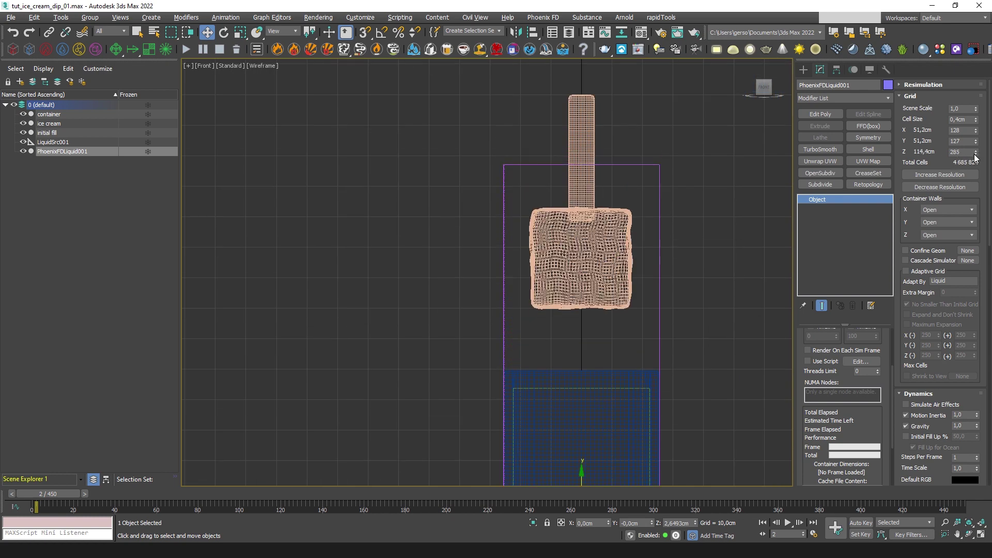
In the full-size Perspective view, set the simulator's Gravity to 0,5, Steps Per Frame to 2 and Time Scale to 0,2
middle_drag(602, 281, 572, 219)
key(alt+w)
right_click(614, 283)
key(alt+w)
middle_drag(614, 280, 599, 298)
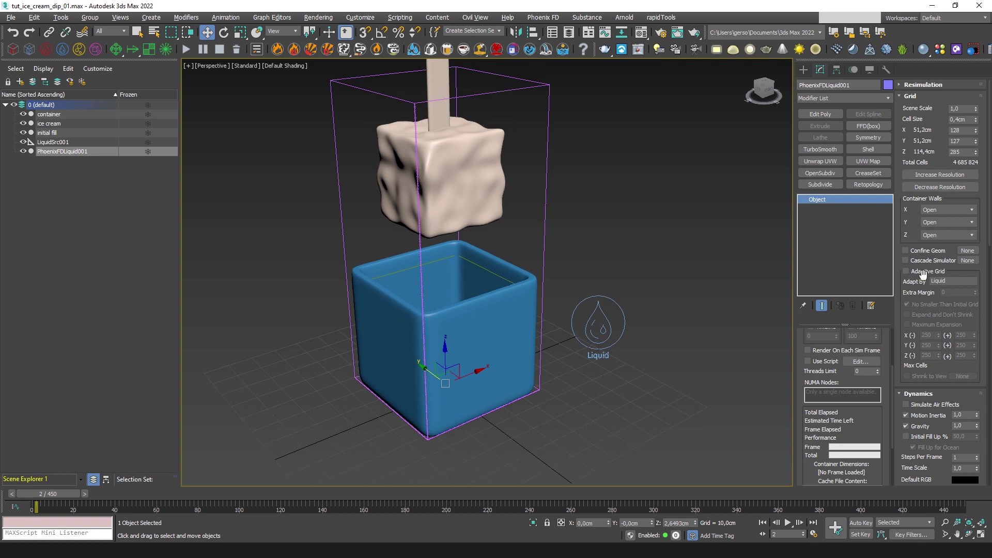
click(916, 96)
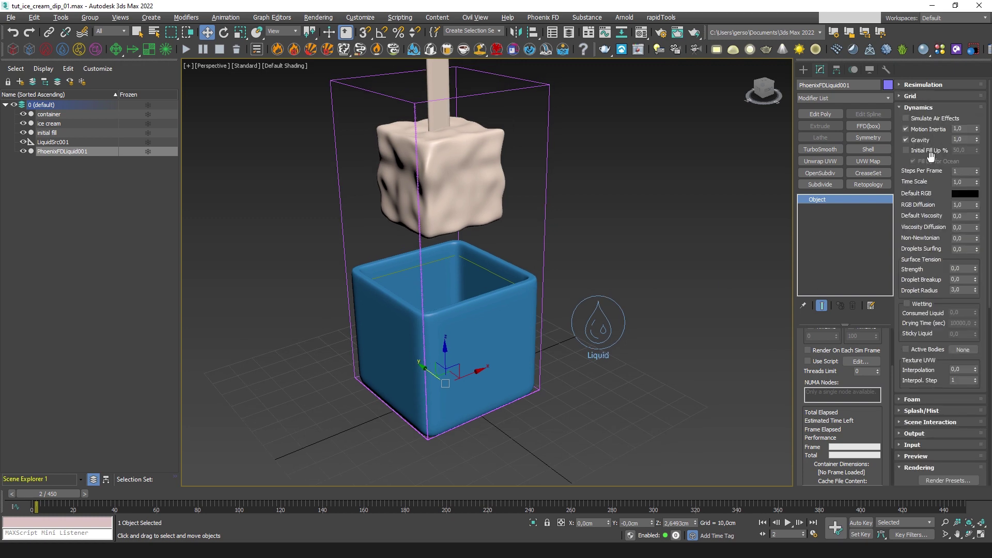
drag(965, 139, 935, 133)
text(,5)
click(976, 169)
drag(966, 182, 875, 175)
text(,)
Set the liquid's Surface Tension Strength to 0,5 and Droplet Breakup to 0,5
middle_drag(615, 245, 637, 237)
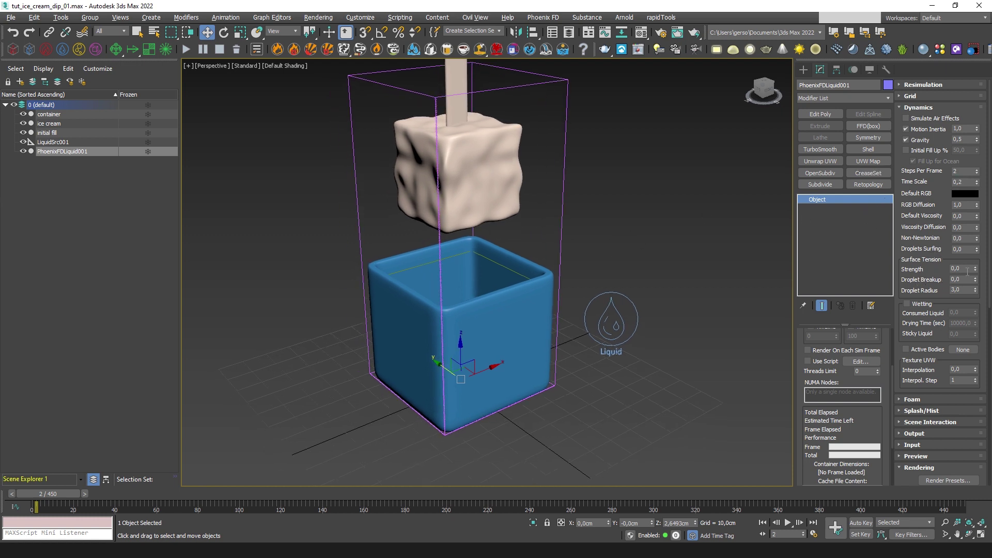
drag(966, 269, 928, 263)
text(0,5)
key(Return)
drag(964, 281, 878, 267)
text(,)
Enable Wetting for the simulator and set Sticky Liquid to 1,0
click(924, 304)
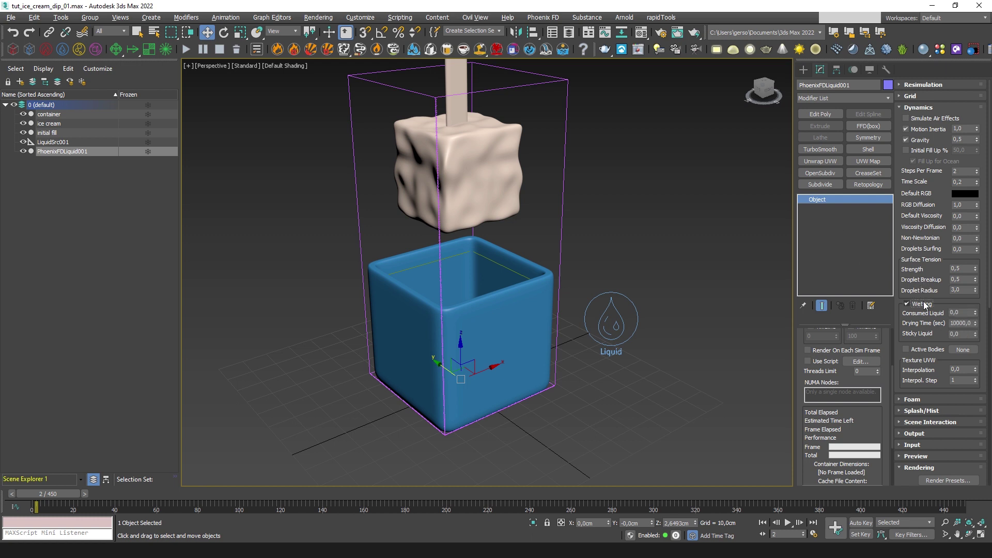
click(962, 334)
text(1)
key(Return)
Set the simulator's output Backup Interval to 5
scroll(927, 255, down, 1)
scroll(926, 254, down, 6)
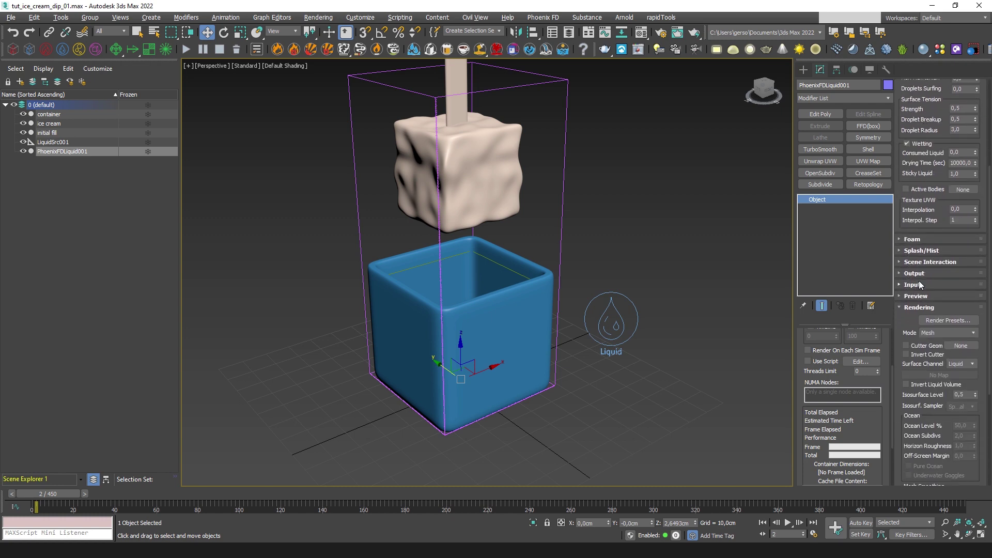
click(918, 282)
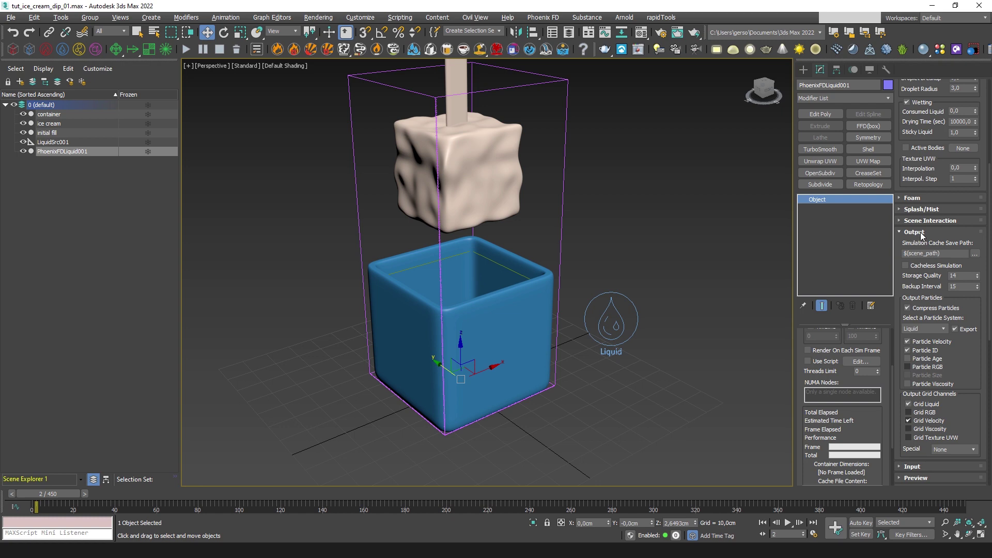
drag(959, 287, 938, 286)
text(5)
click(926, 232)
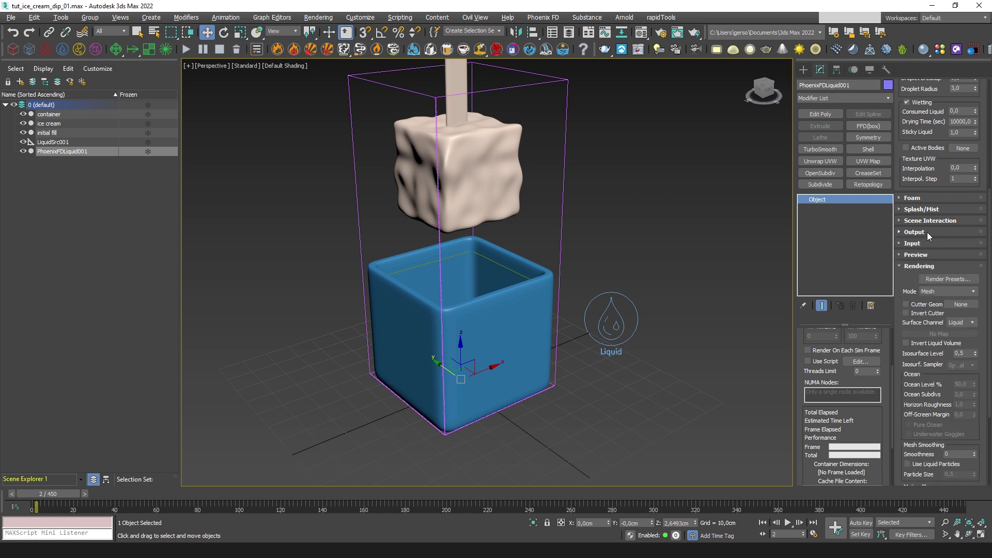
Review the simulator's Rendering and mesh smoothing settings and collapse that section
drag(918, 370, 916, 209)
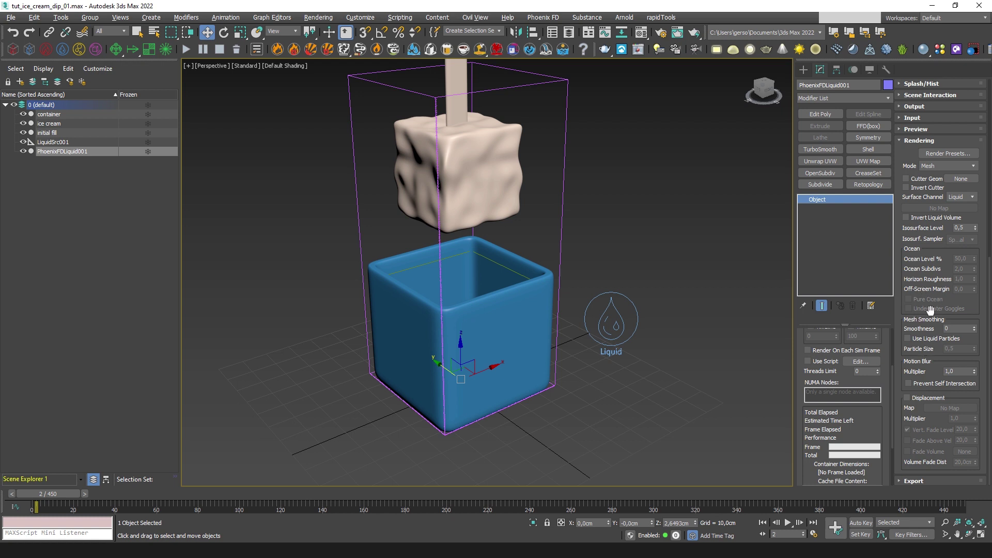
scroll(936, 320, up, 1)
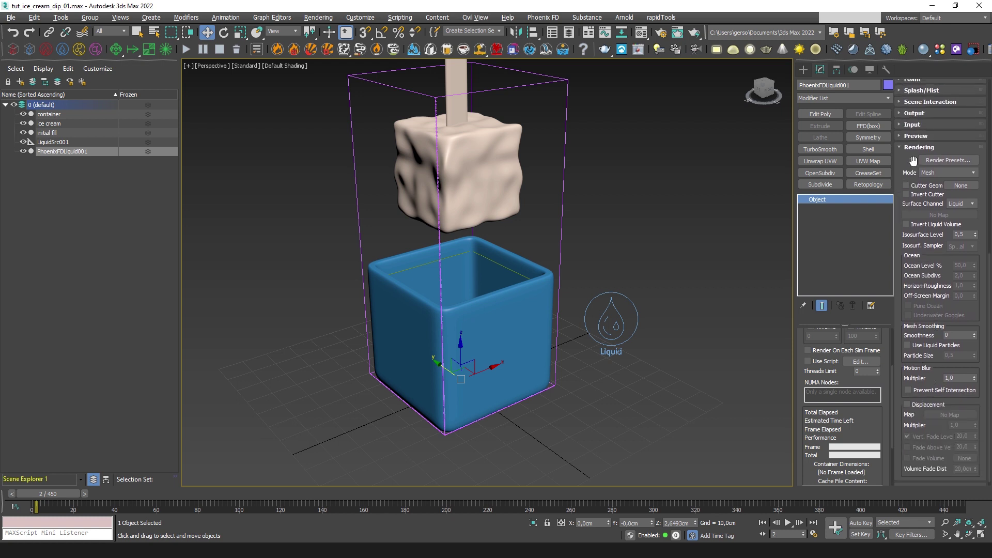
drag(912, 149, 926, 266)
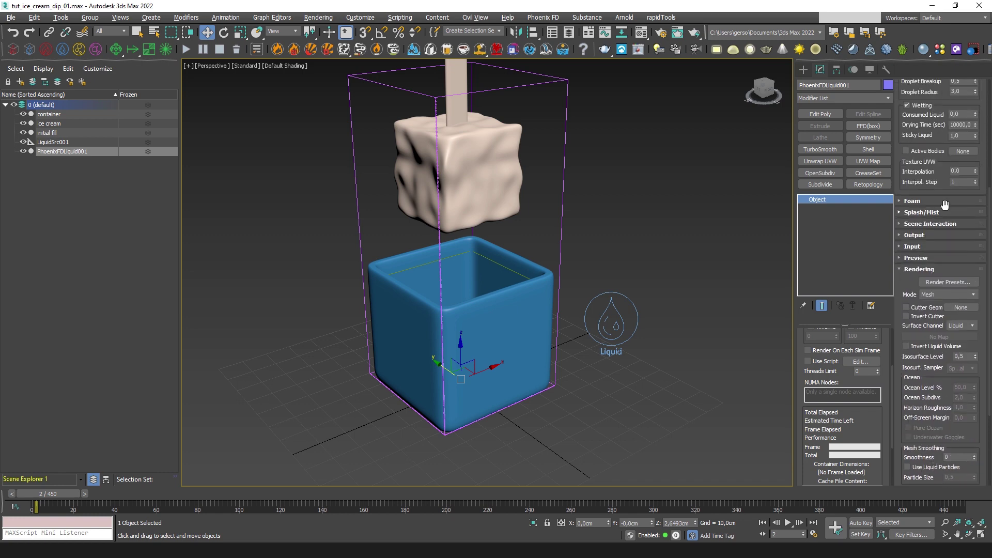
click(923, 270)
Deselect the simulator, run the liquid simulation and stop it at about frame 20
middle_drag(653, 220, 693, 233)
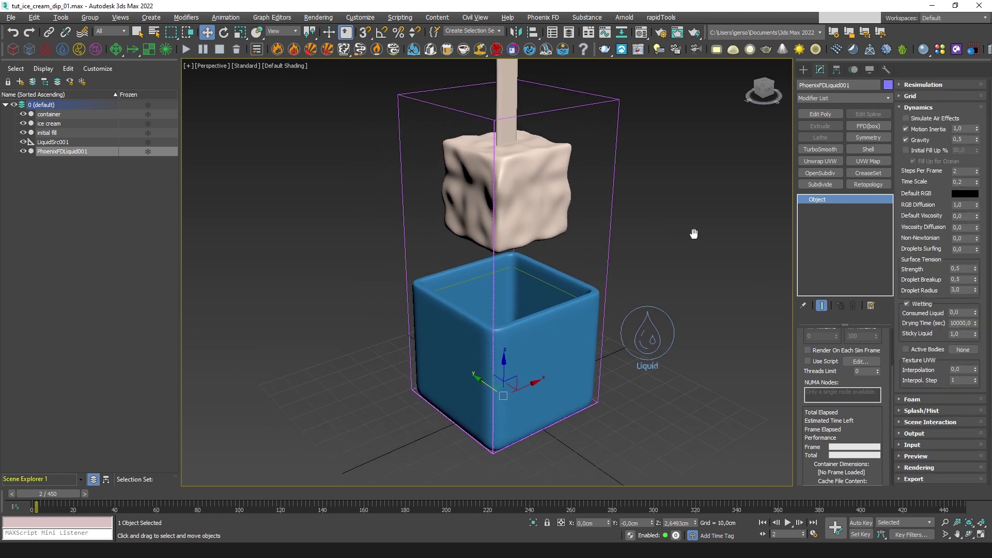
click(672, 235)
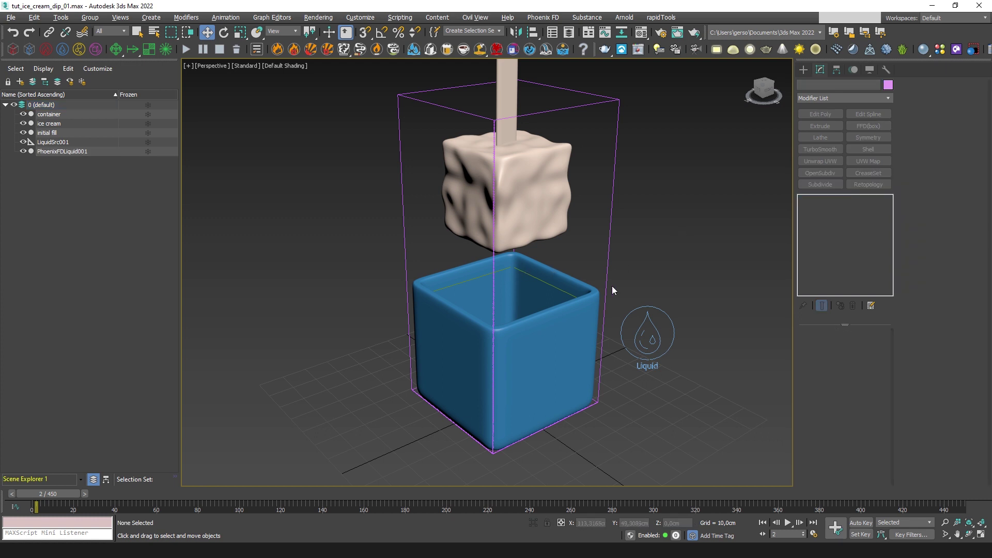
mouse_move(621, 274)
middle_down()
mouse_move(599, 283)
mouse_move(602, 266)
mouse_move(617, 285)
middle_up()
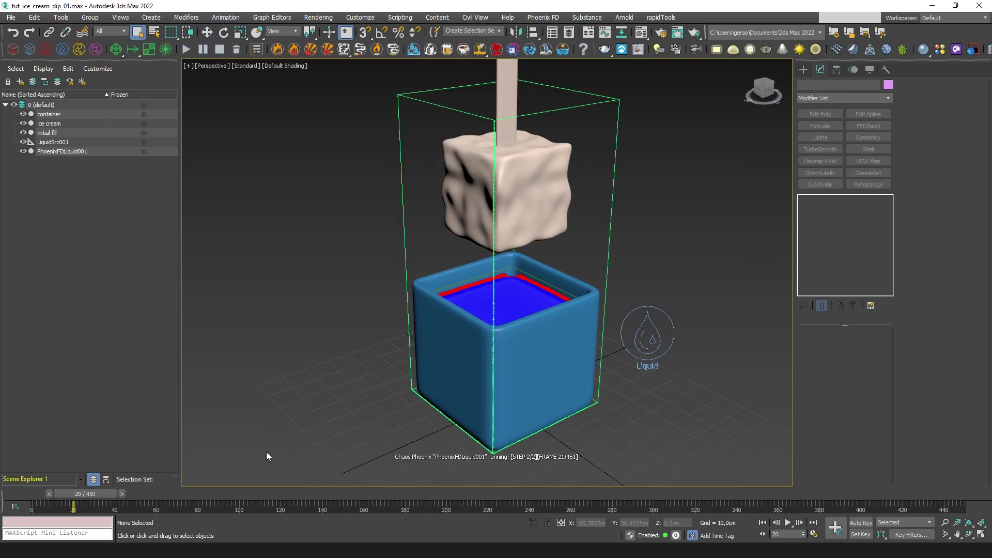
click(219, 50)
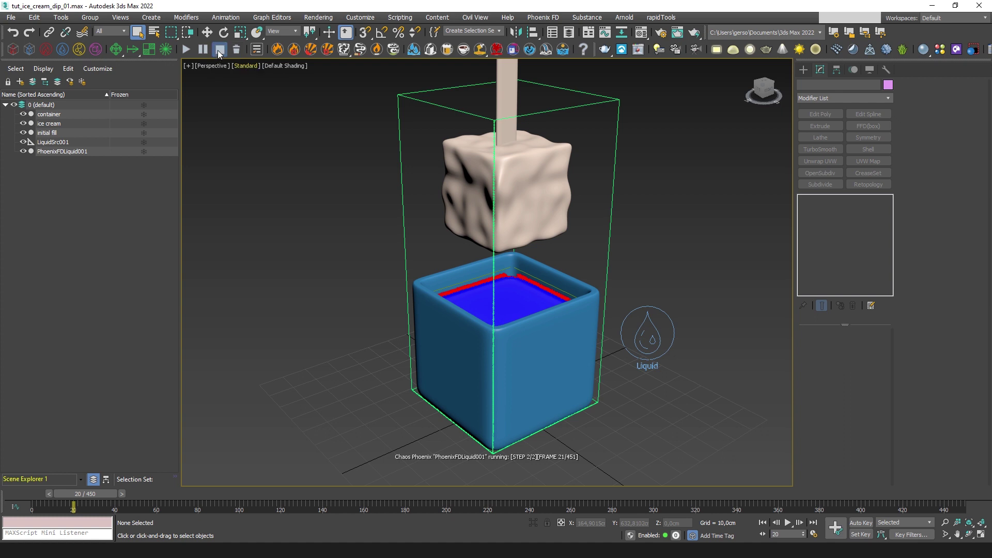
Turn off Wetting in the container's Phoenix properties
click(569, 281)
right_click(670, 262)
click(703, 387)
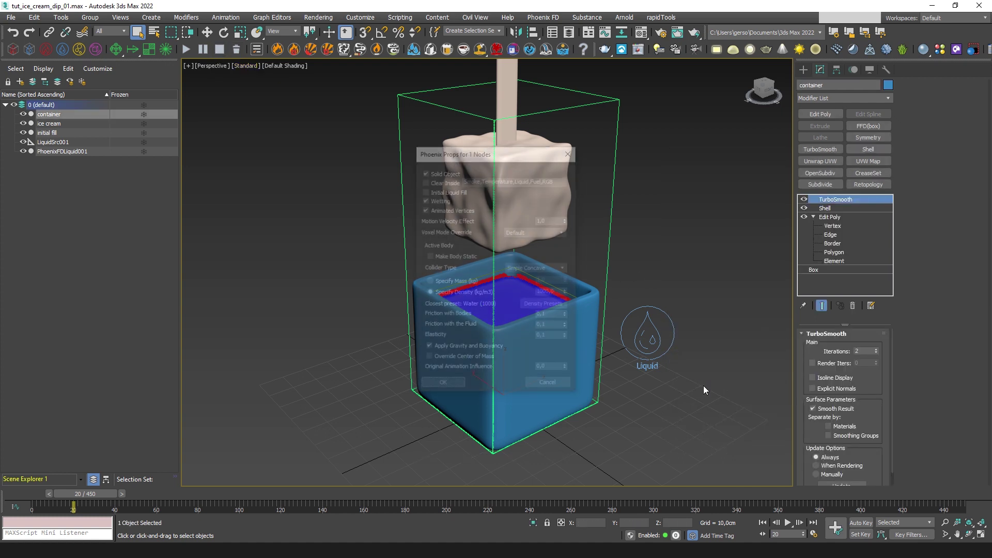
click(425, 199)
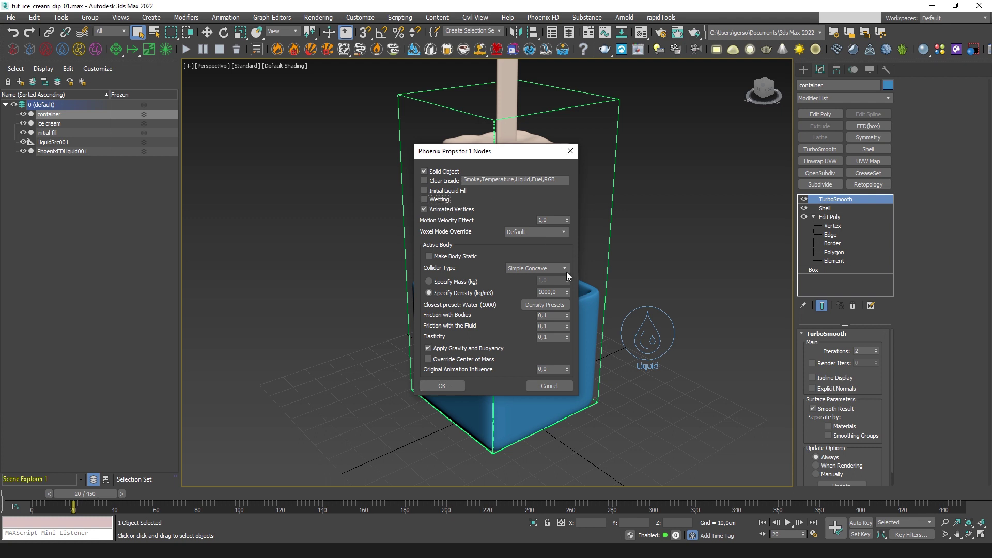
click(447, 387)
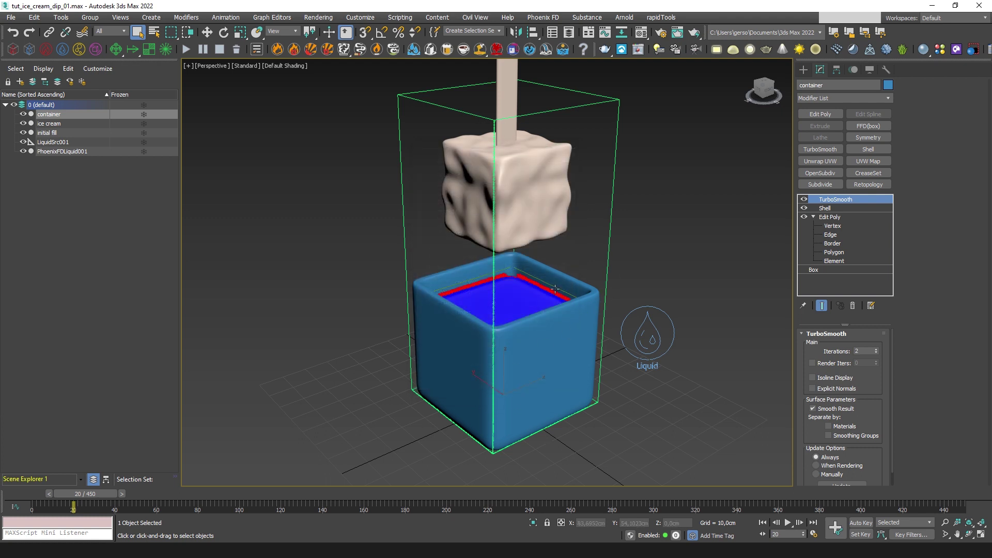
Delete the simulator's cache files and restart the liquid simulation
click(237, 49)
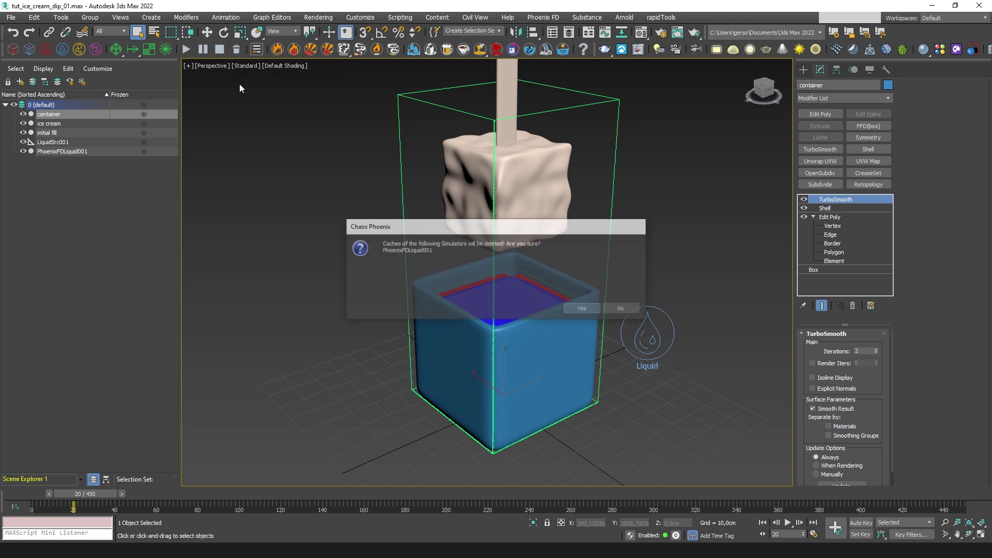
click(596, 308)
alt+middle_drag(597, 308, 588, 311)
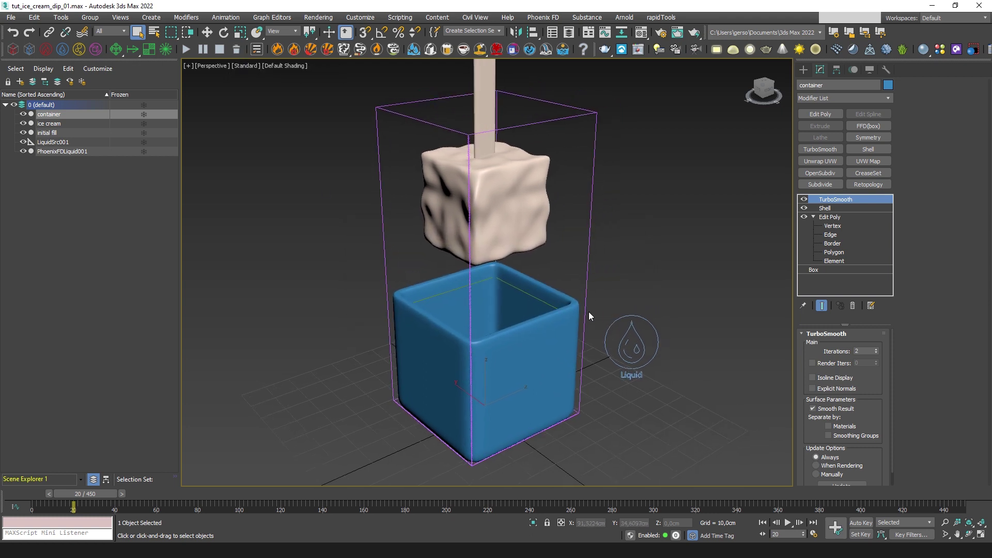
click(187, 50)
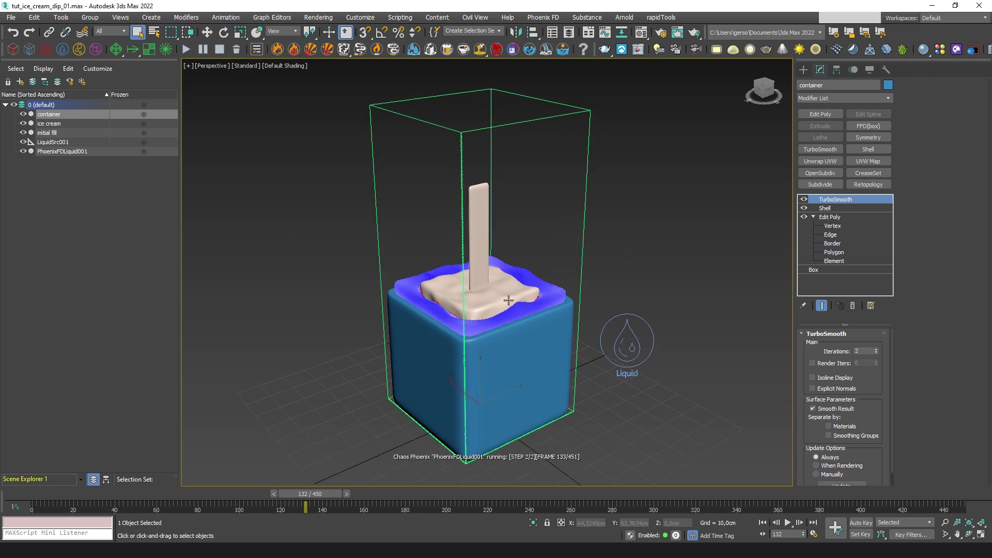
Examine the liquid around the dipped ice cream and the container rim, and stop the simulation at about frame 134
scroll(559, 306, up, 6)
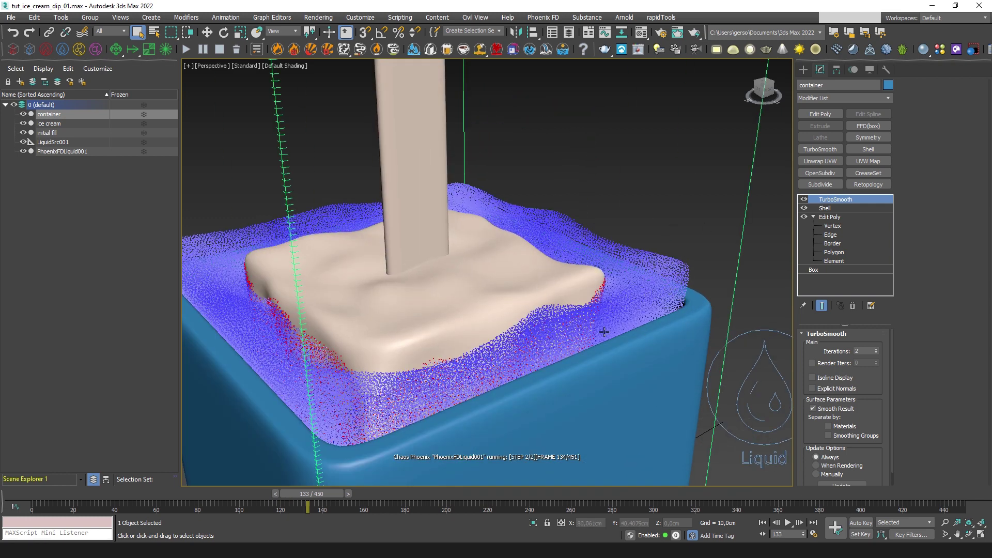
scroll(604, 332, down, 6)
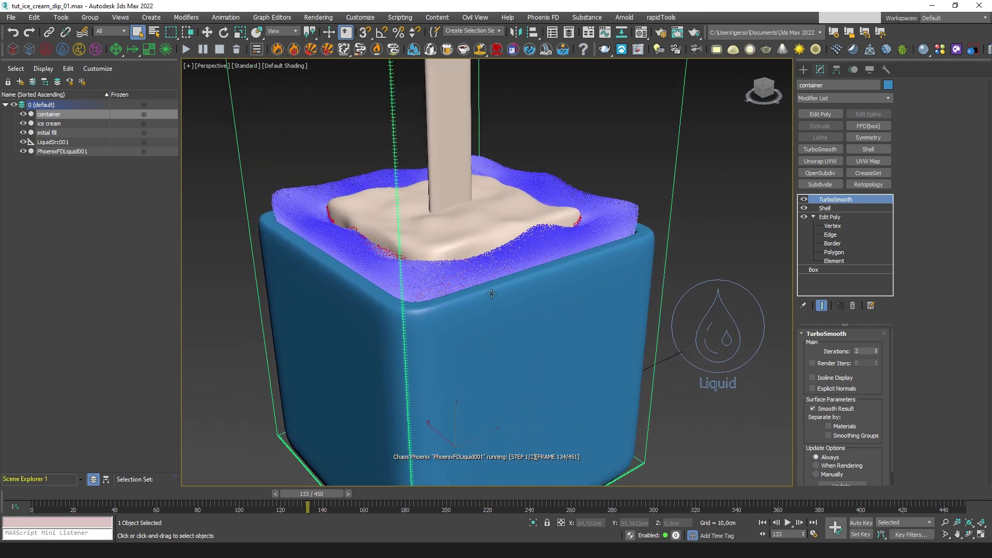
scroll(497, 336, down, 5)
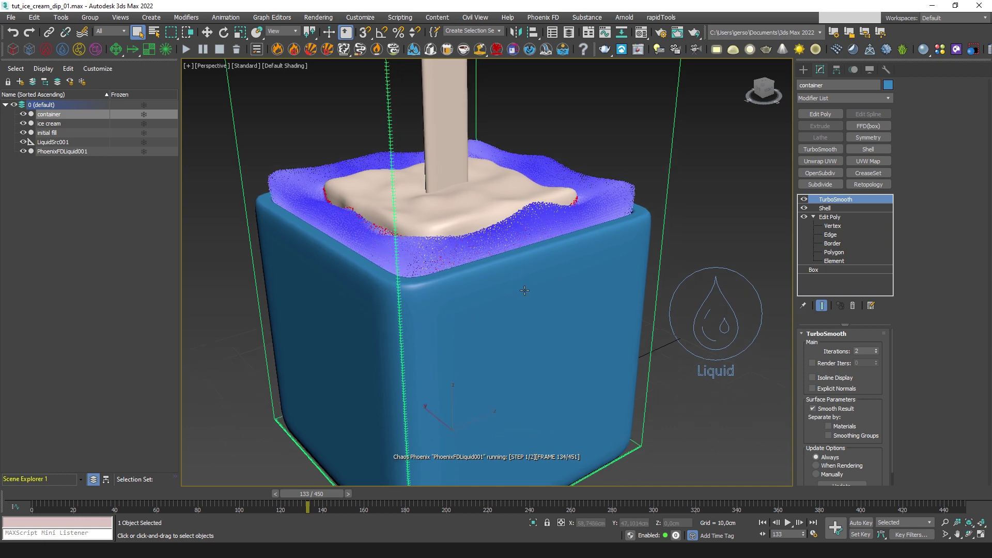
mouse_move(579, 285)
alt+middle_down()
mouse_move(562, 245)
mouse_move(566, 296)
alt+middle_up()
middle_drag(562, 248, 540, 286)
scroll(478, 266, up, 3)
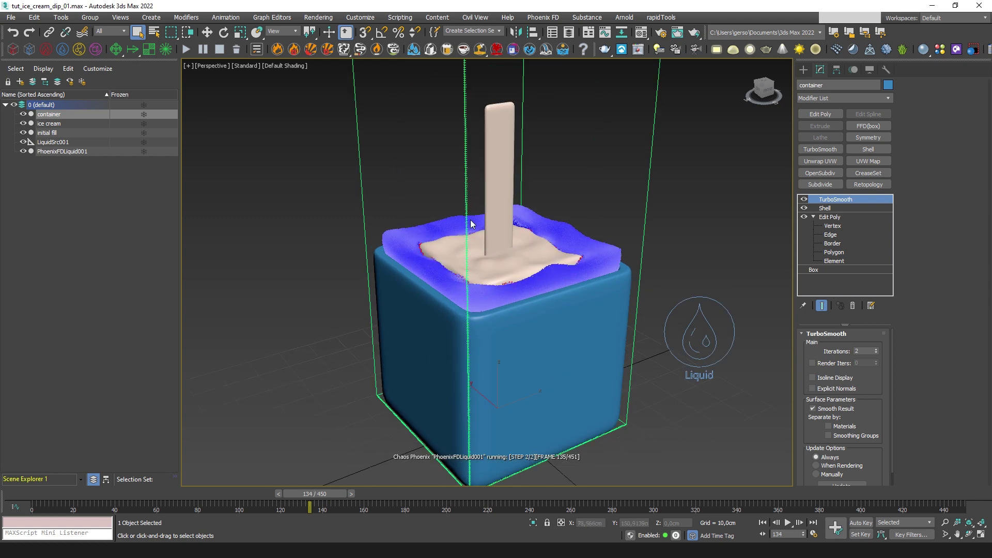
click(219, 49)
Scrub through the simulated dip in the Front view and compare the liquid level with the container rim and ice cream
drag(314, 493, 39, 485)
middle_drag(589, 287, 568, 286)
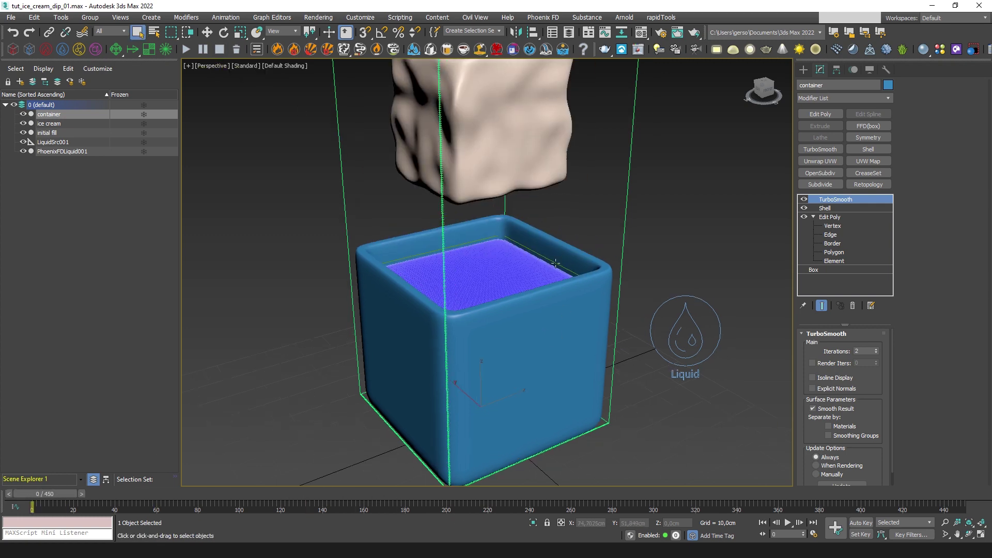
key(alt+w)
key(alt+w)
scroll(595, 321, up, 4)
scroll(546, 322, down, 2)
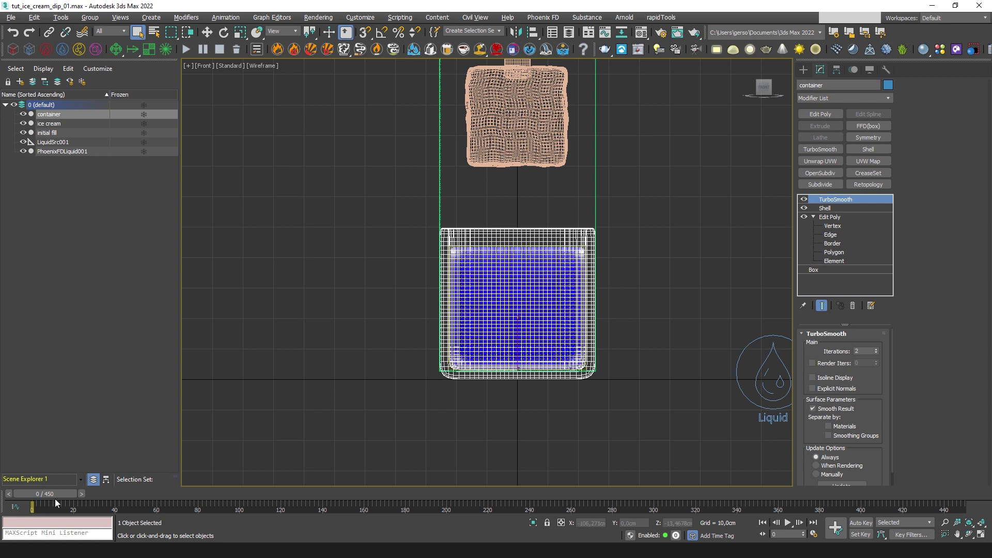
drag(58, 491, 371, 491)
key(q)
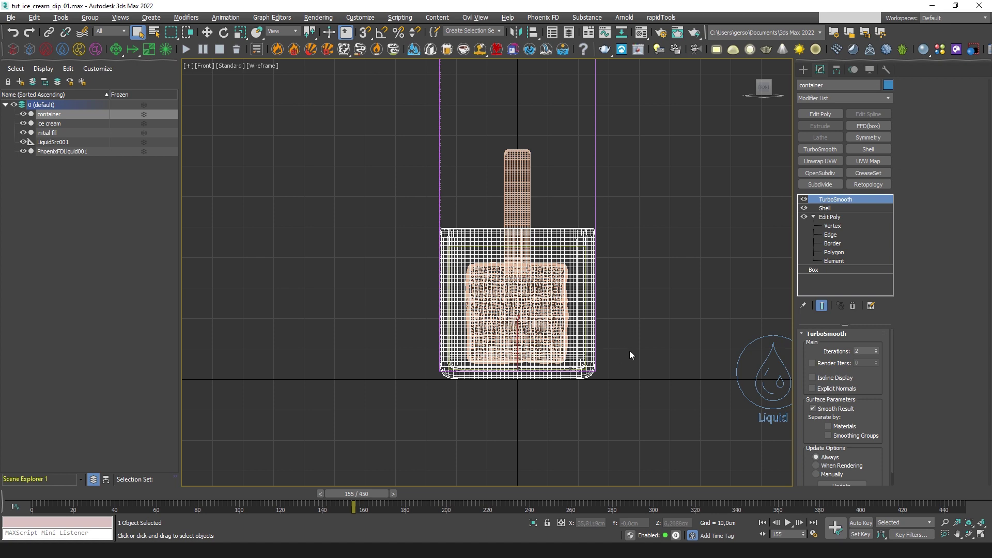
drag(342, 494, 255, 493)
key(q)
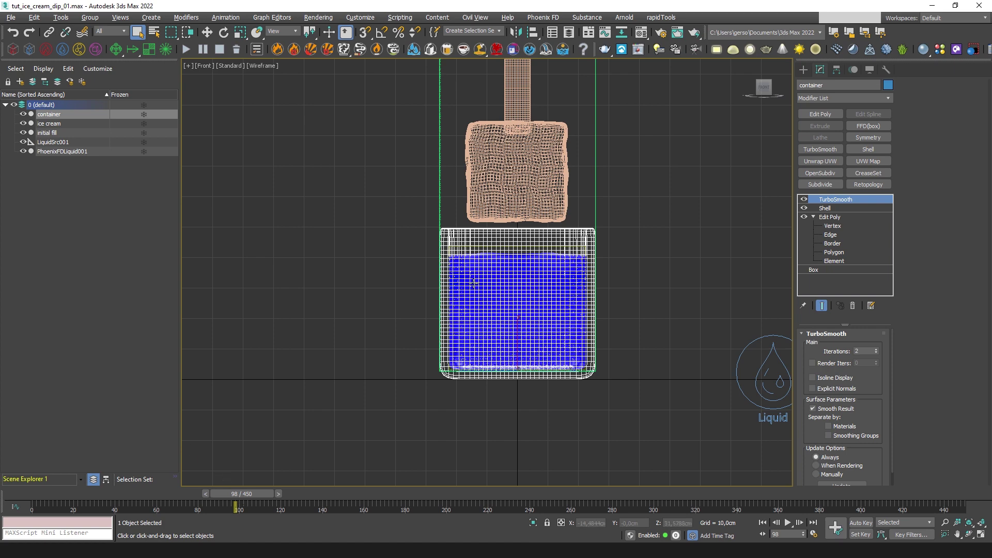
Return to frame 0 and delete the liquid simulator's cache
drag(250, 493, 52, 493)
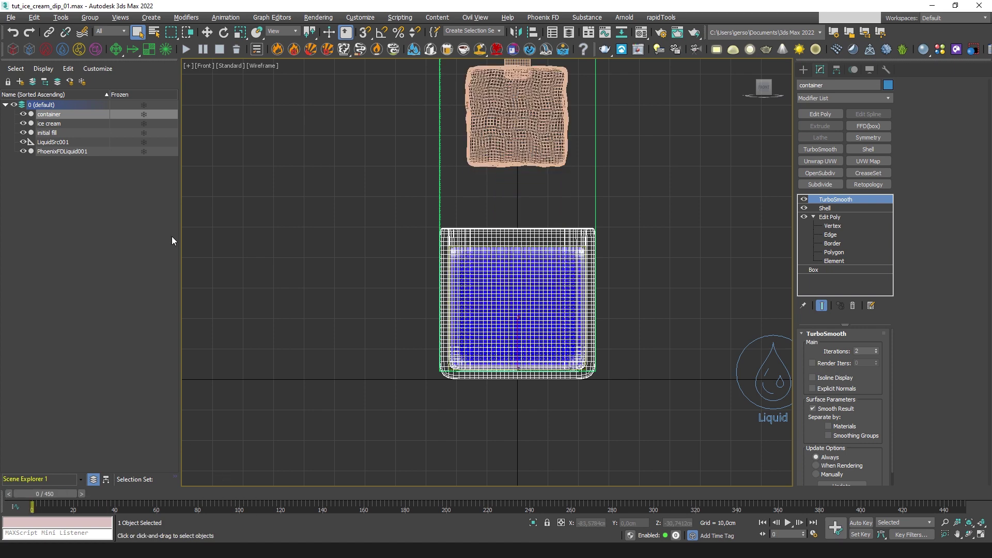
click(238, 53)
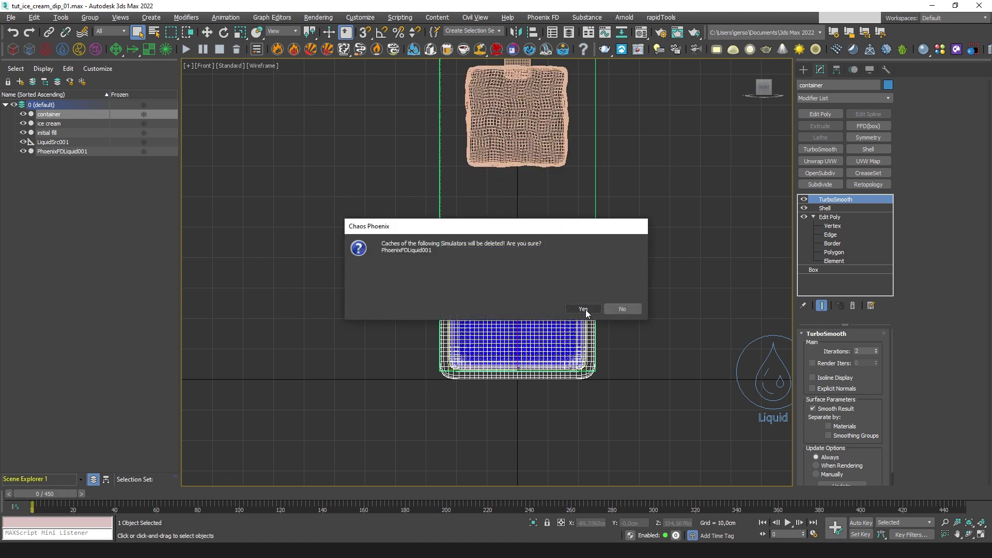
click(583, 309)
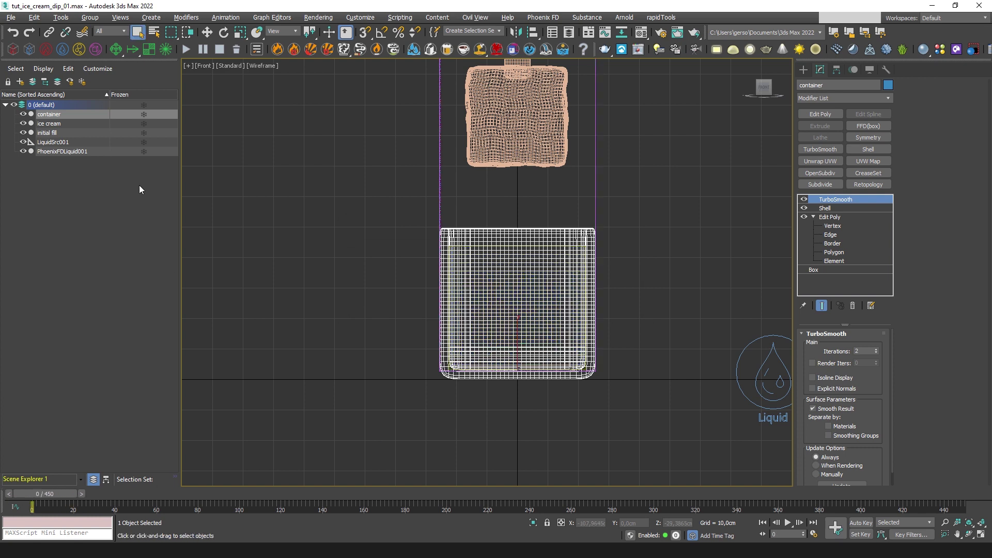
Turn off Display as Box for the initial fill object
click(47, 133)
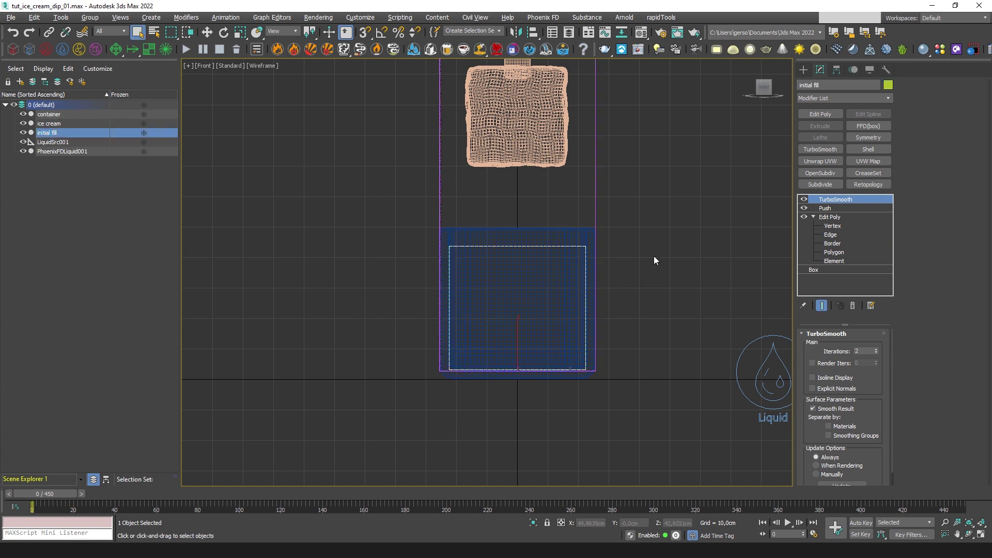
right_click(578, 284)
click(626, 372)
click(436, 295)
click(530, 408)
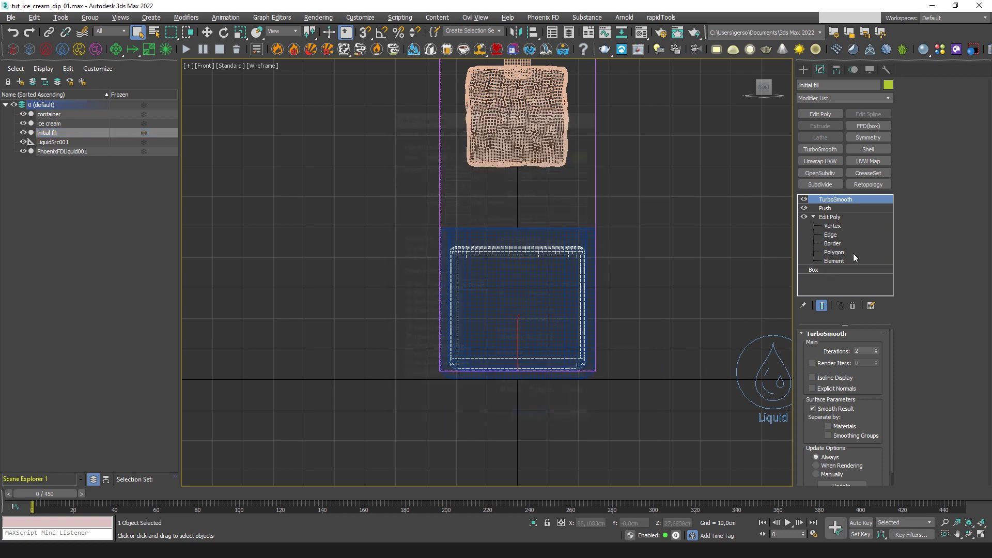
Add a second Edit Poly below the initial fill's Push modifier, disable its TurboSmooth and enter vertex editing
click(834, 219)
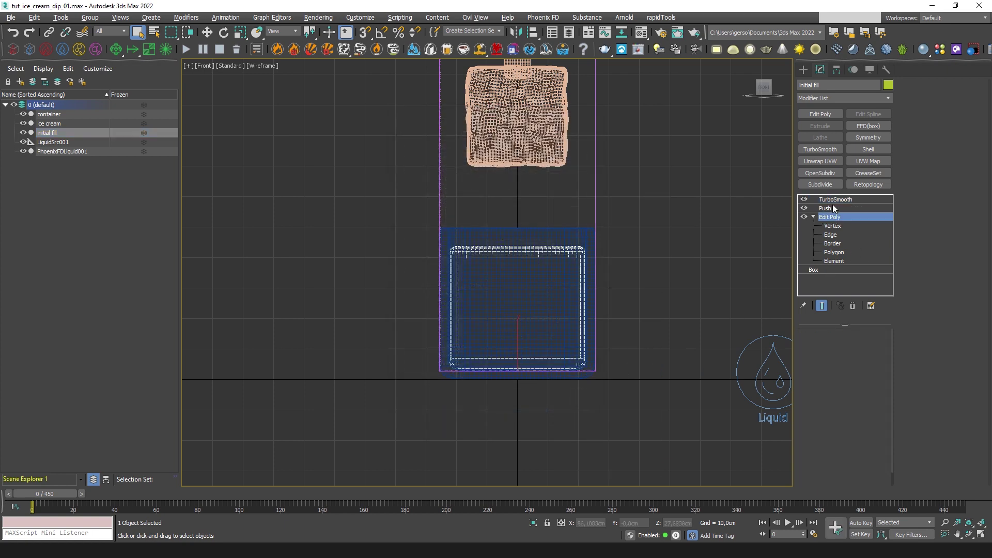
click(829, 117)
click(803, 200)
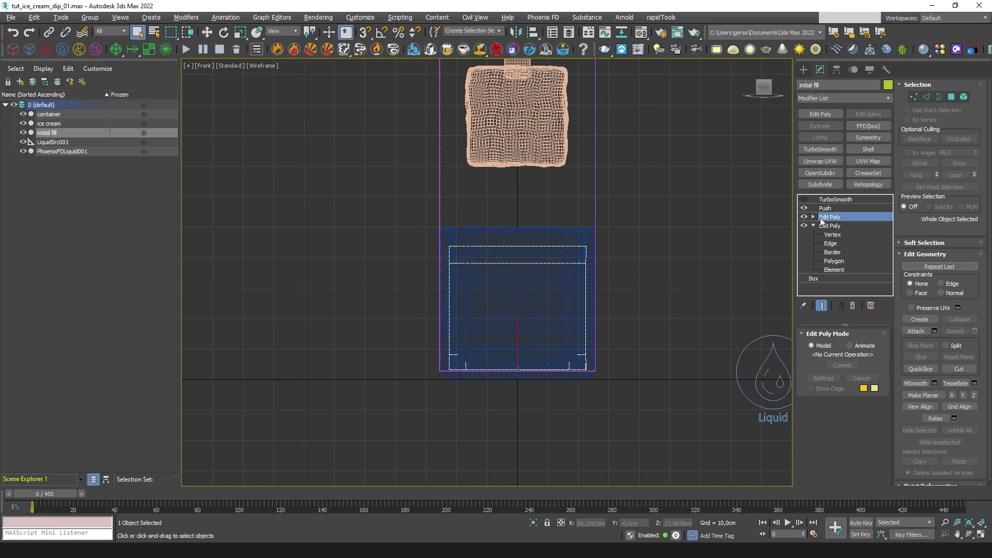
click(914, 98)
Isolate the initial fill object in the Front view
scroll(527, 281, up, 5)
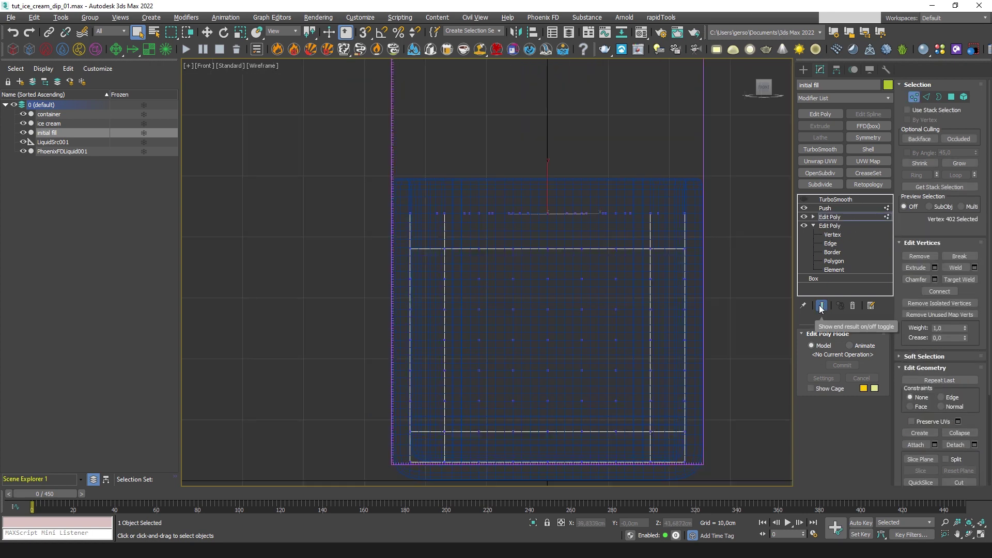
middle_drag(604, 248, 589, 244)
right_click(590, 244)
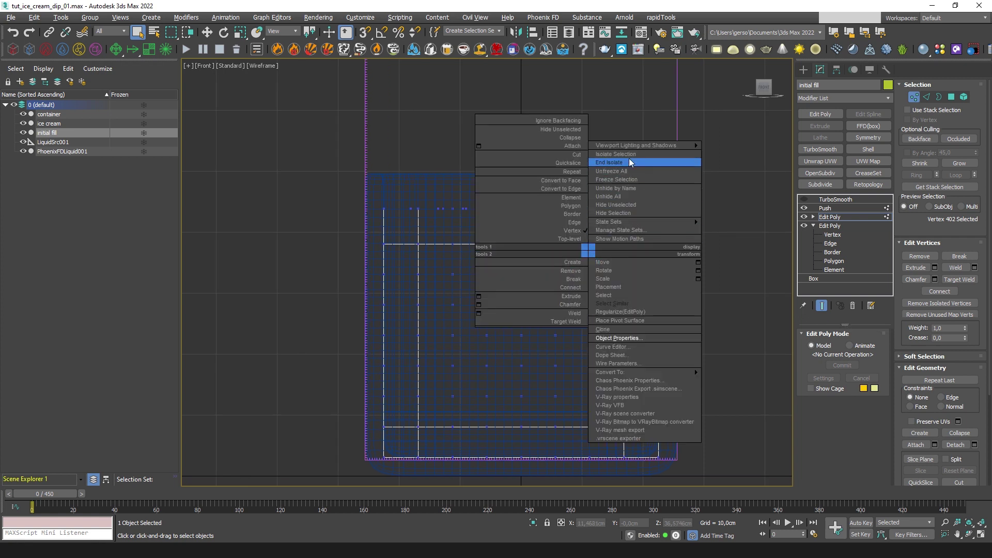
click(627, 154)
scroll(622, 231, down, 10)
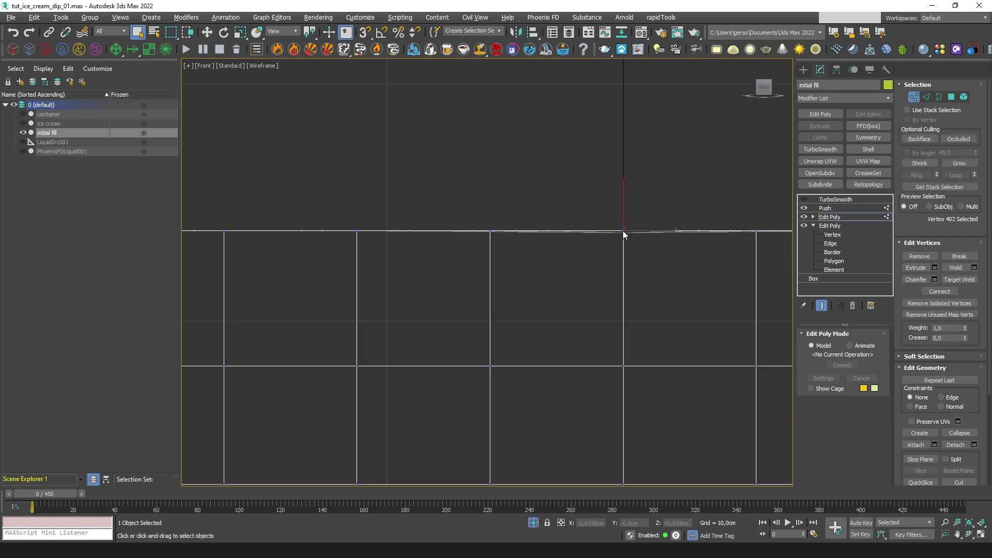
middle_drag(622, 230, 551, 221)
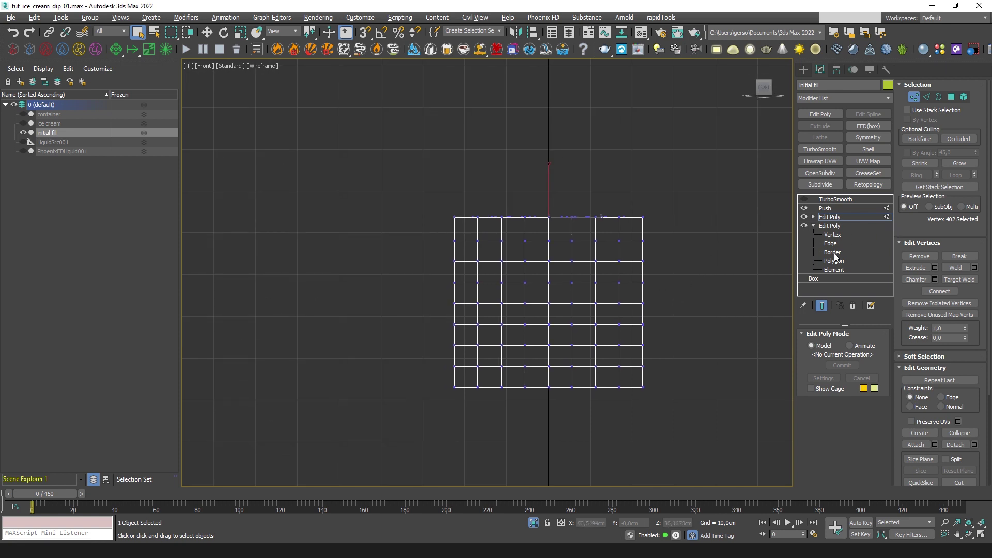
Remove the two horizontal edge loops just below the initial fill's top, including their leftover vertices
key(2)
double_click(516, 241)
ctrl+double_click(516, 262)
key(ctrl+BackSpace)
key(1)
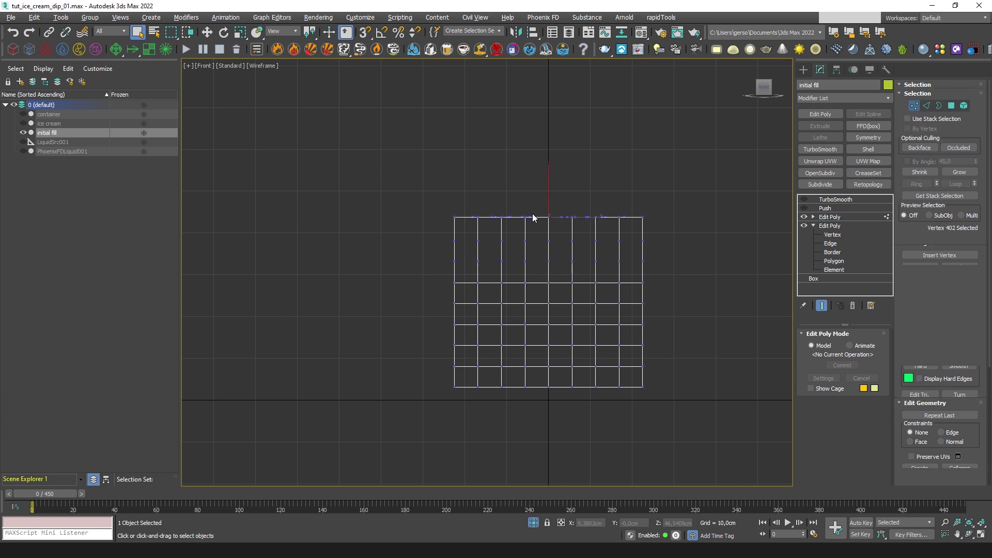
drag(330, 173, 700, 229)
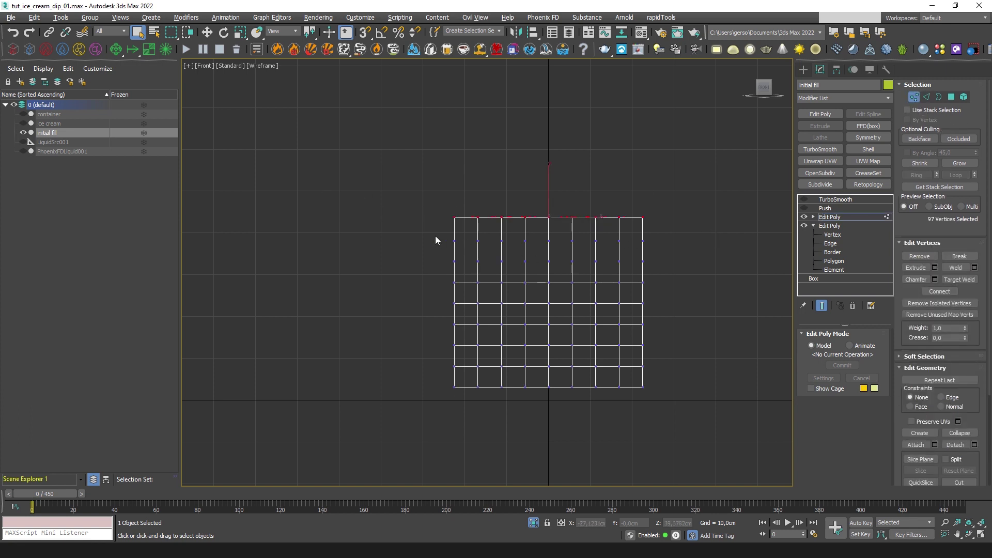
drag(708, 259, 705, 263)
click(919, 256)
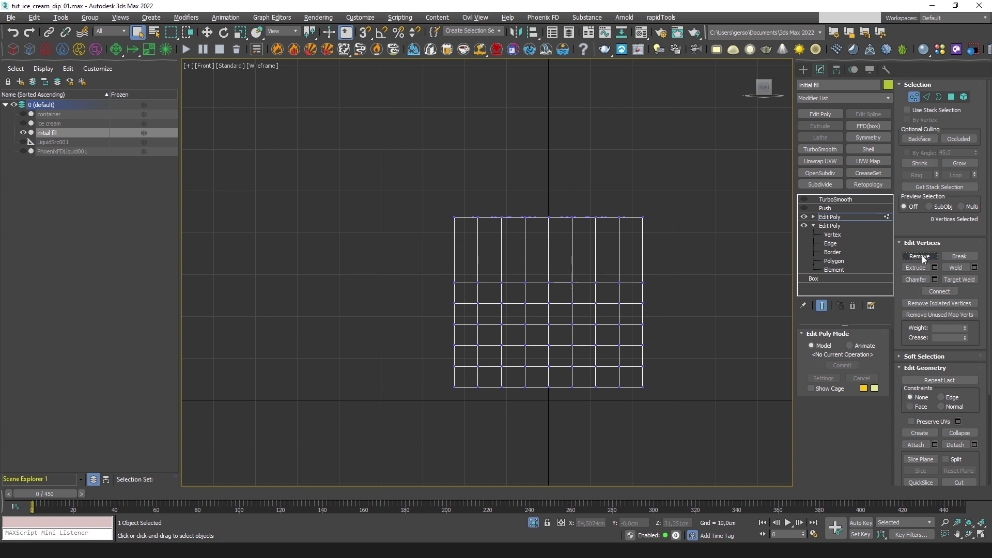
Lower the initial fill's top vertices by about 6 cm, keeping them above the highest remaining edge loop
drag(365, 181, 713, 244)
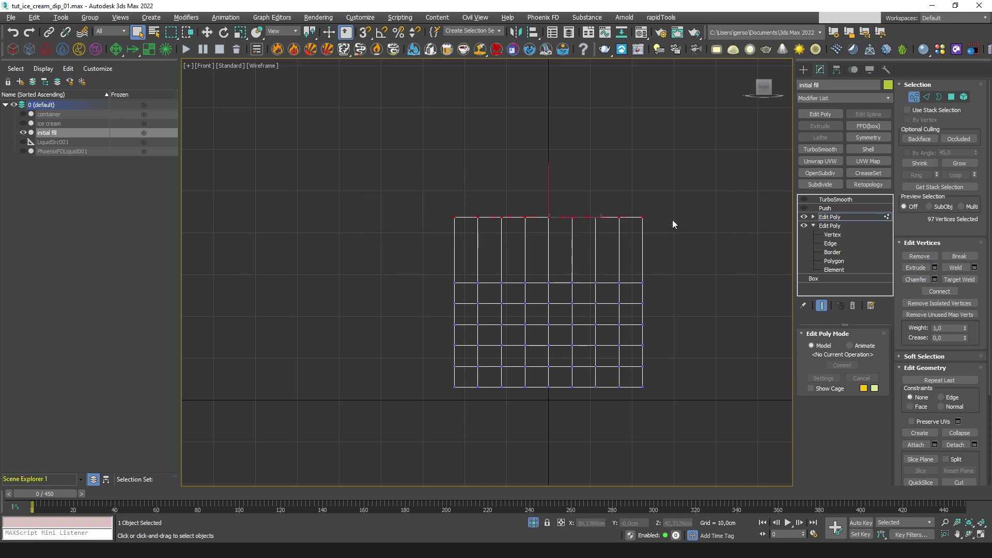
click(207, 32)
mouse_move(548, 217)
mouse_down()
mouse_move(548, 252)
mouse_move(545, 221)
mouse_up()
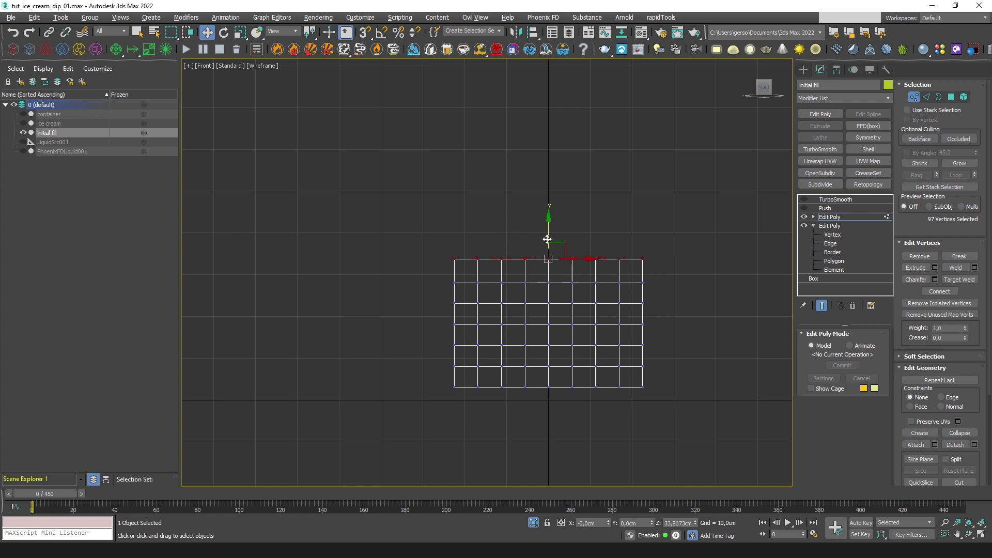
drag(549, 234, 547, 216)
Connect the initial fill's uppermost vertical edges with one new horizontal edge loop
click(926, 97)
drag(656, 262, 374, 276)
click(955, 304)
click(928, 96)
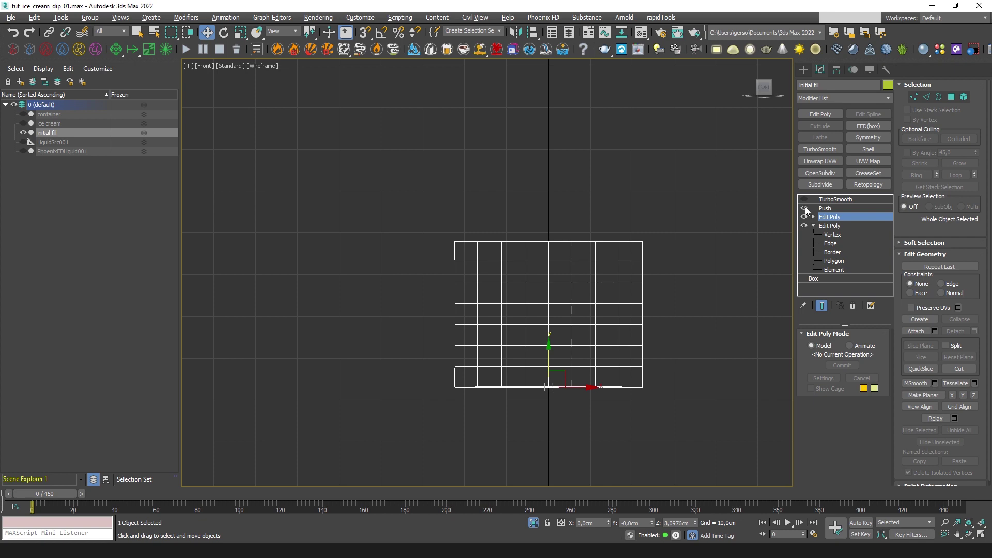
Re-enable TurboSmooth on the initial fill and end the isolation
click(804, 199)
click(845, 199)
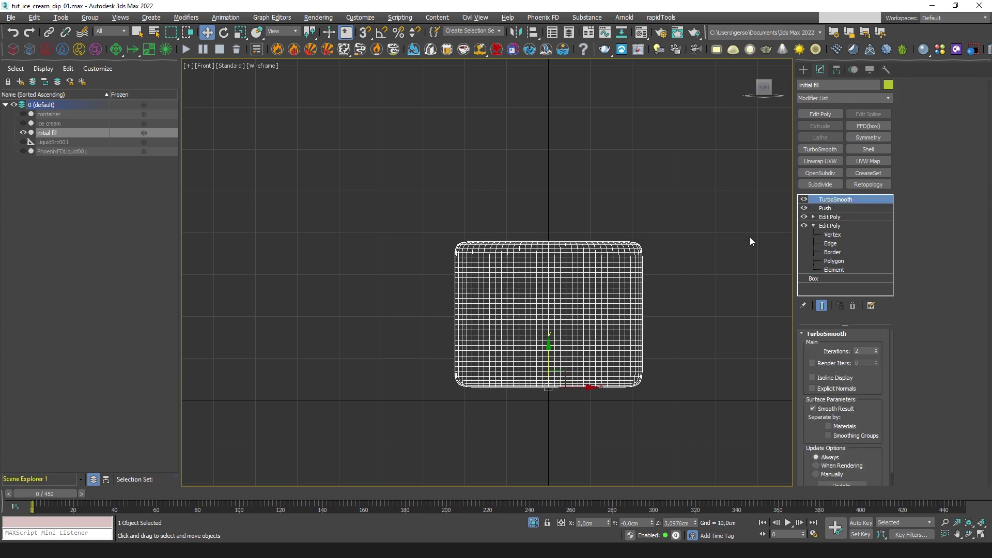
click(534, 523)
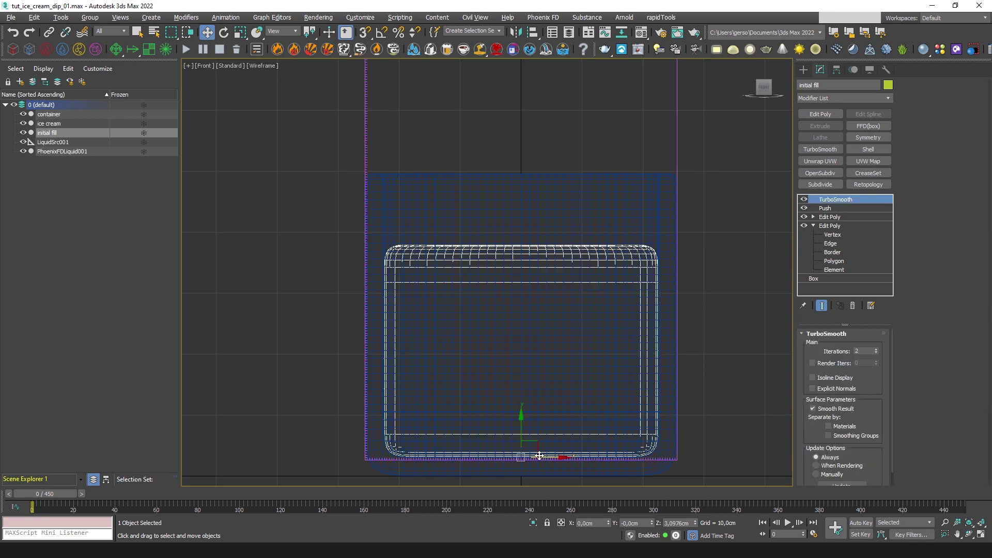
Go to frame 174 with the ice cream dipped, and disable the container's Shell and TurboSmooth modifiers
drag(60, 492, 412, 467)
key(w)
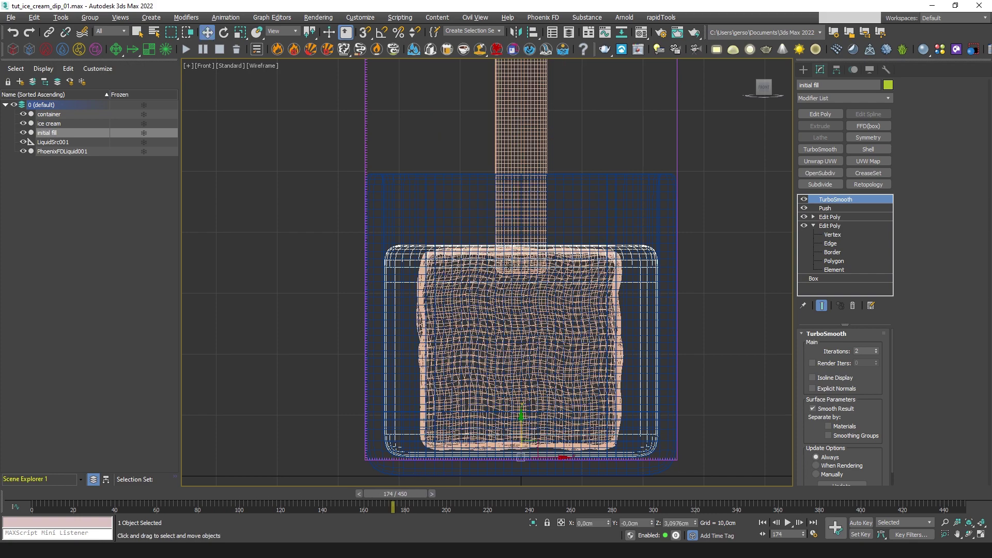
click(476, 206)
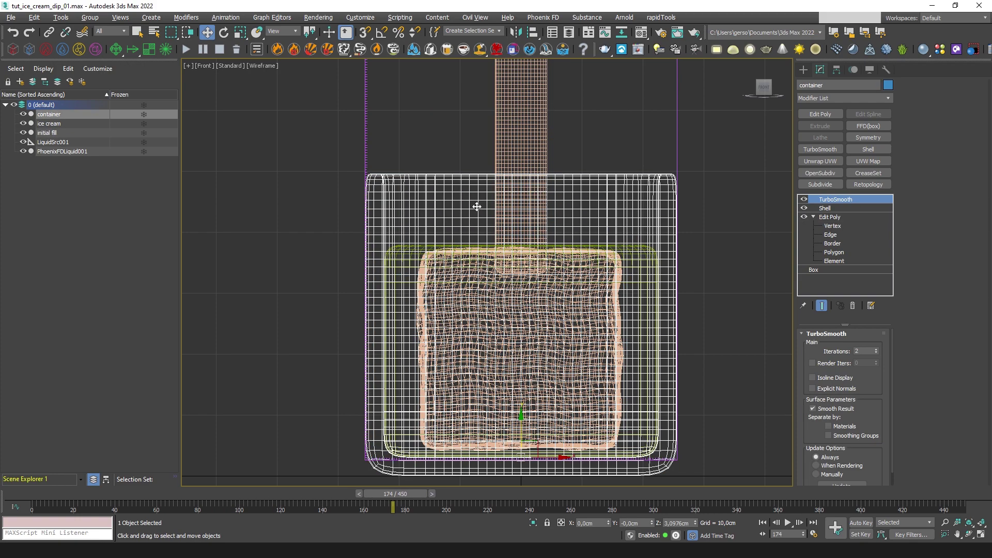
click(804, 208)
click(804, 200)
click(804, 208)
Raise the container's top two rows of vertices by about 3.8 cm
click(832, 225)
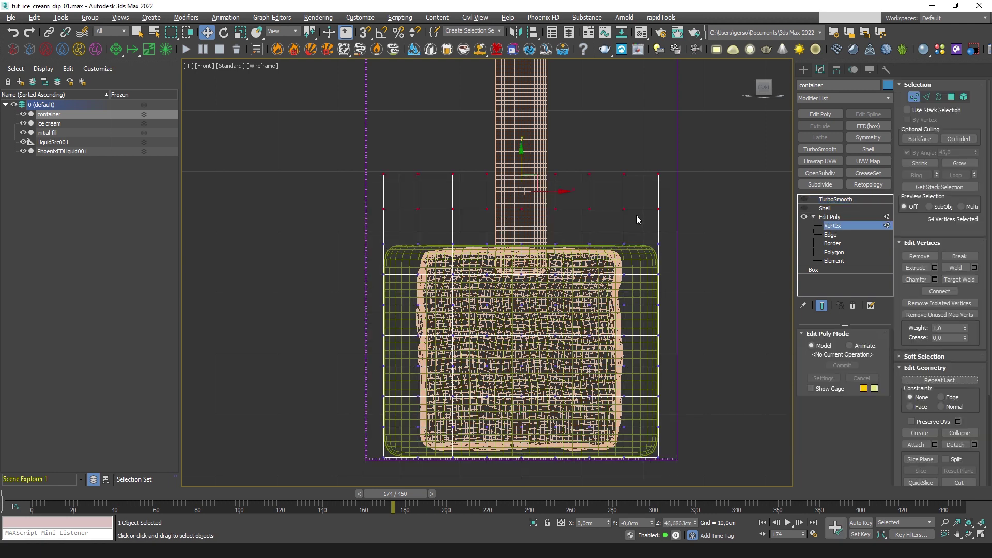
middle_drag(433, 172, 448, 211)
drag(737, 262, 737, 261)
drag(537, 201, 537, 179)
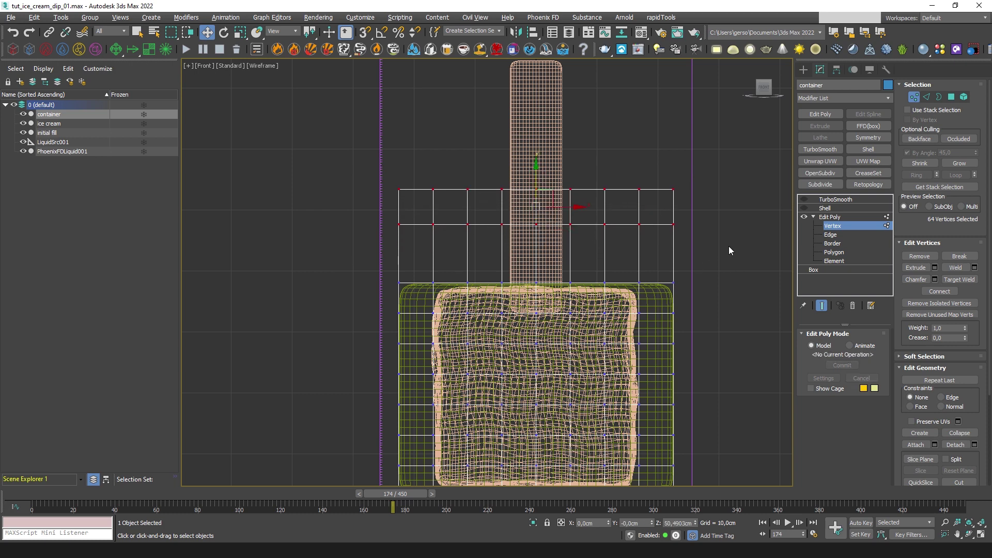
Connect the stretched vertical edges near the container's top with a new horizontal edge loop
click(336, 261)
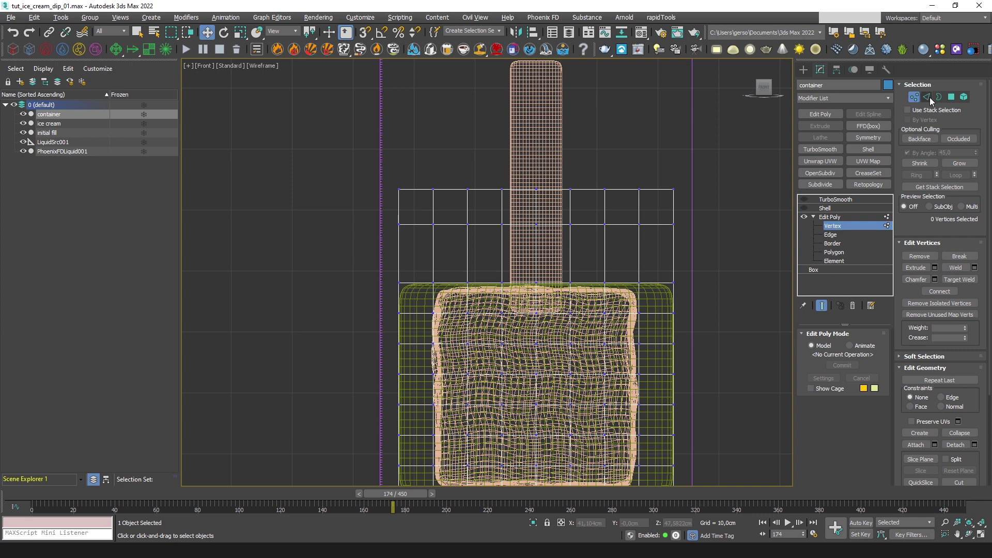
click(926, 98)
drag(405, 254, 404, 253)
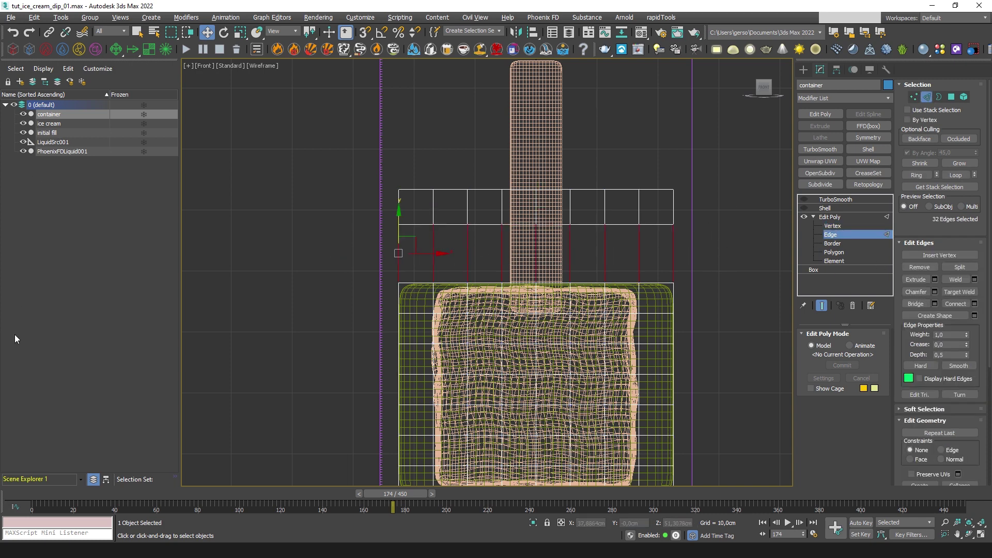
click(955, 305)
Finish edge editing on the container and re-enable its Shell and TurboSmooth modifiers
click(832, 234)
click(805, 208)
click(806, 199)
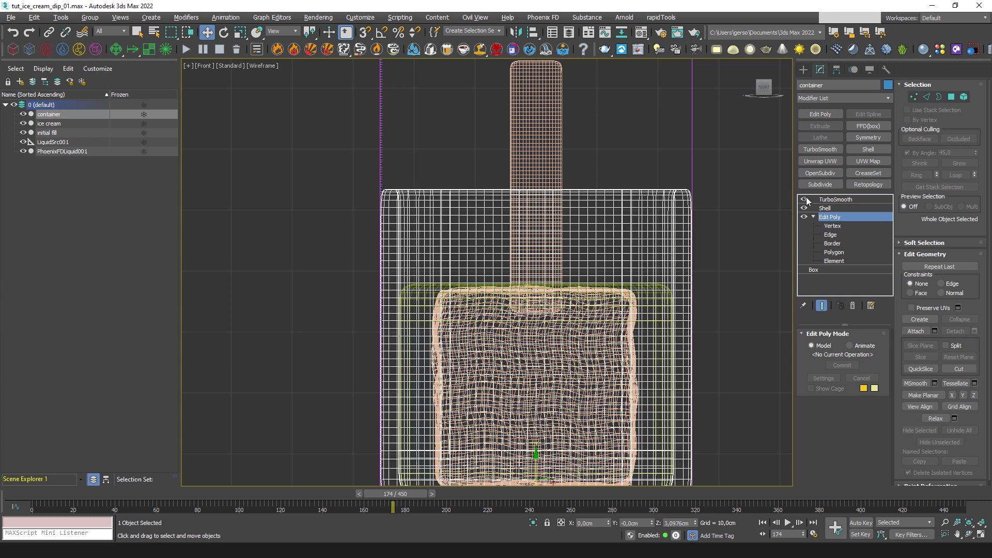
click(835, 199)
Make the container see-through in the Perspective view and select the initial fill object
key(alt+w)
click(717, 357)
key(alt+w)
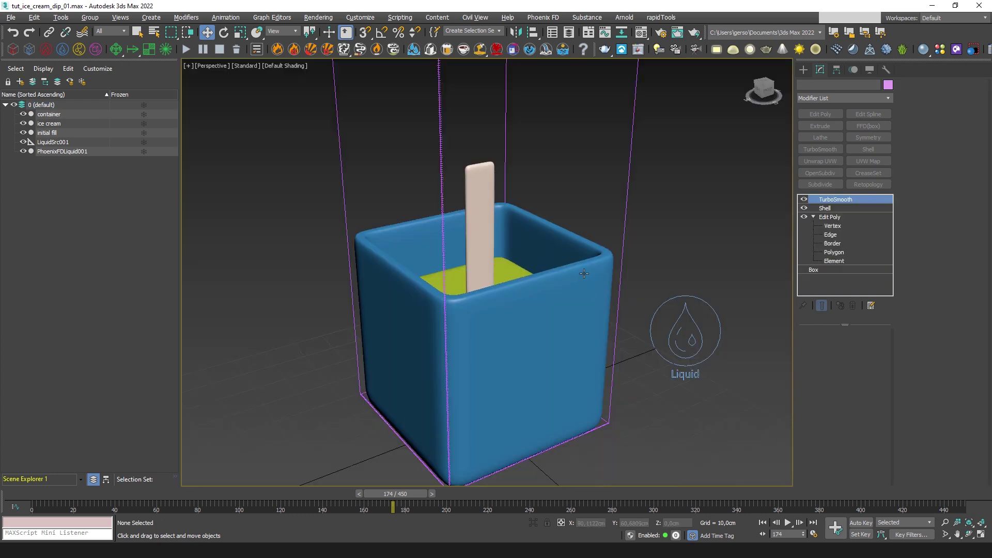
click(584, 274)
key(alt+x)
mouse_move(620, 313)
alt+middle_down()
mouse_move(637, 322)
mouse_move(622, 309)
alt+middle_up()
scroll(632, 331, down, 5)
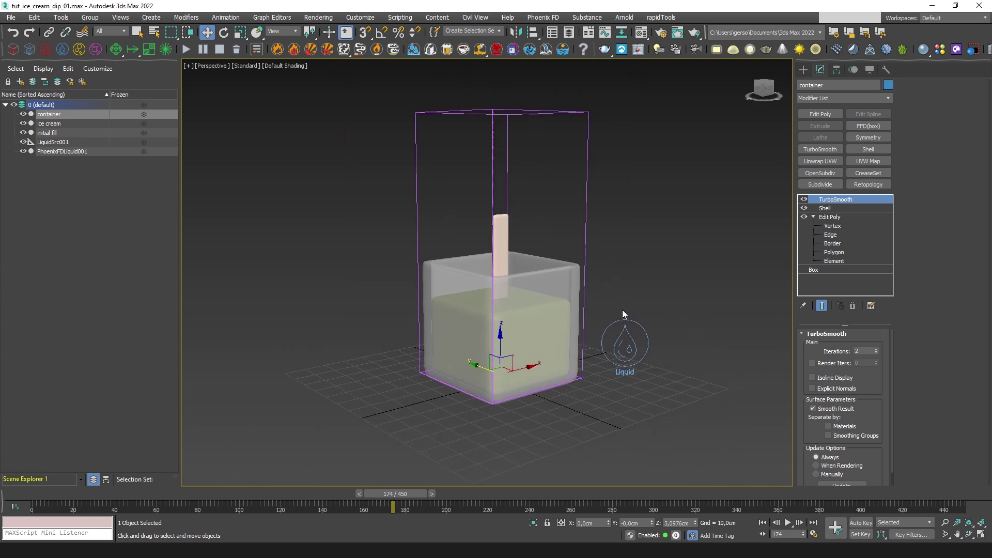
click(47, 133)
right_click(637, 262)
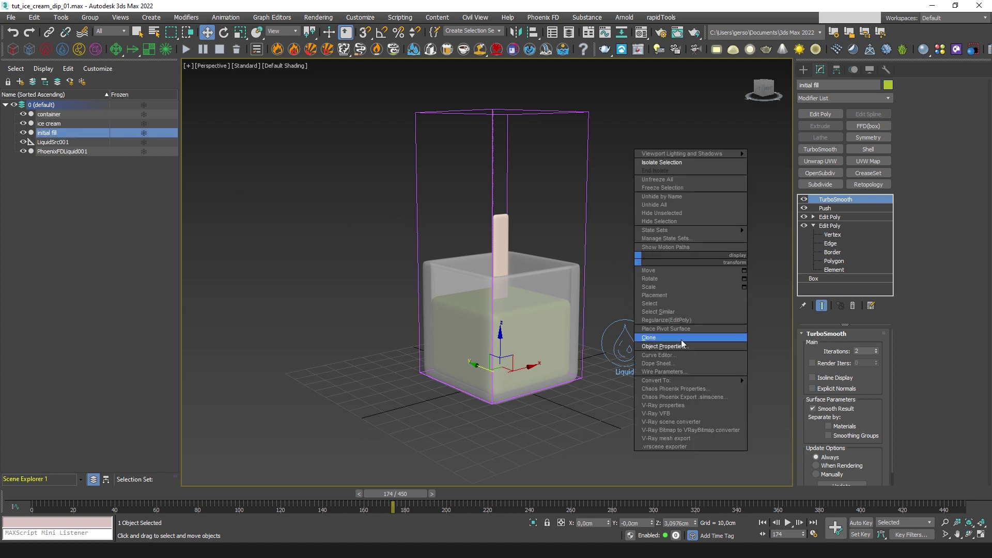
click(674, 388)
key(Escape)
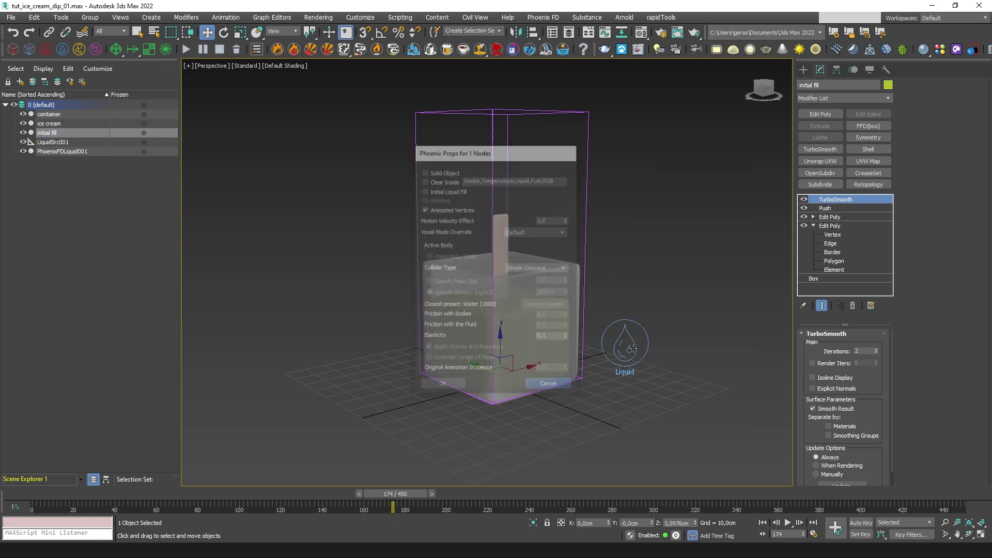
Turn on Display as Box in the initial fill's object properties
right_click(687, 300)
click(716, 386)
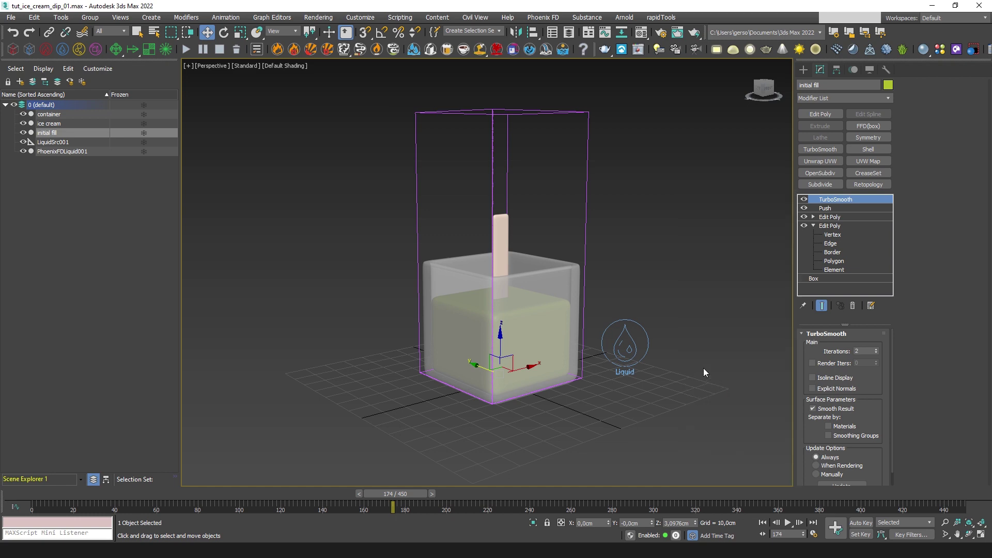
click(447, 294)
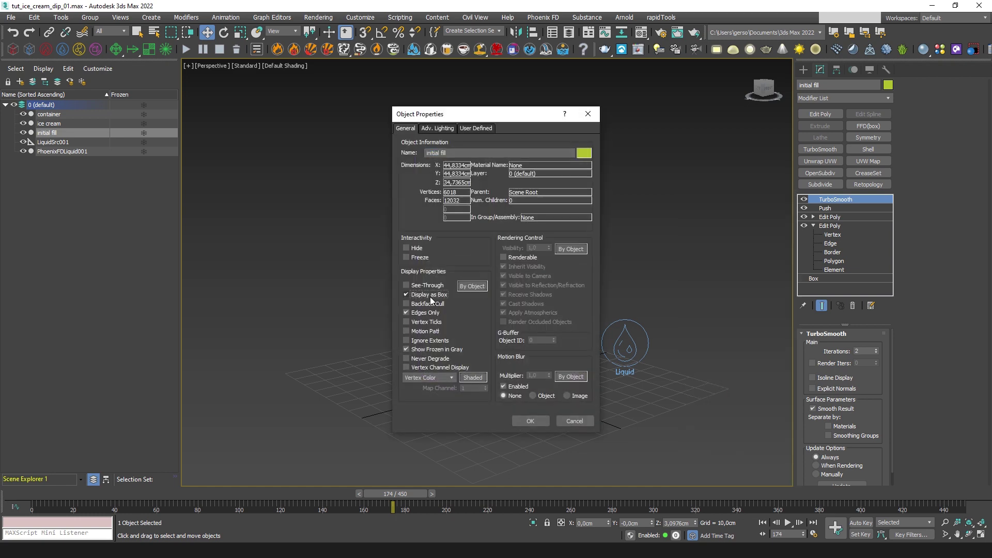
click(531, 421)
Clear the selection, frame the container in the Perspective view and start the liquid simulation
scroll(624, 331, down, 2)
click(616, 311)
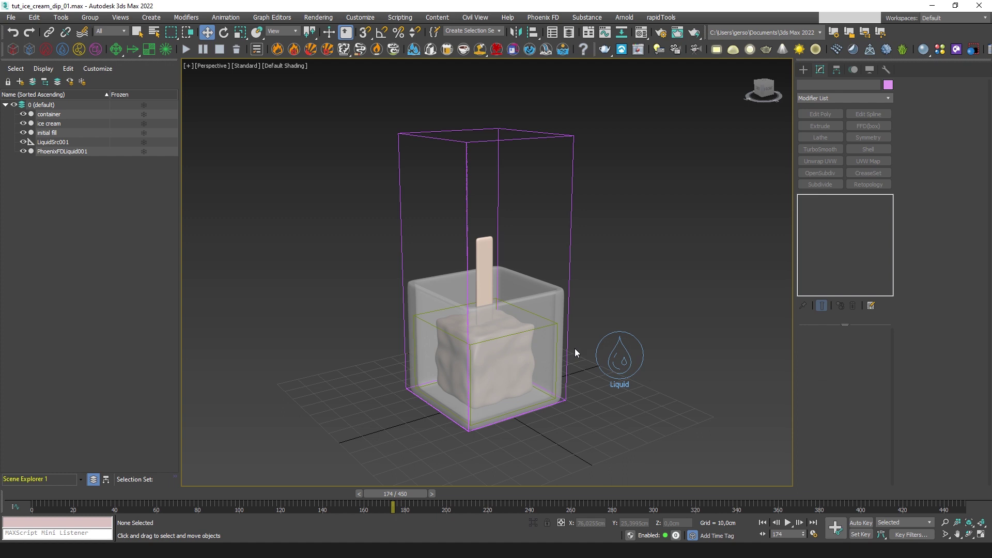
scroll(575, 353, up, 3)
scroll(589, 336, down, 4)
scroll(589, 326, up, 2)
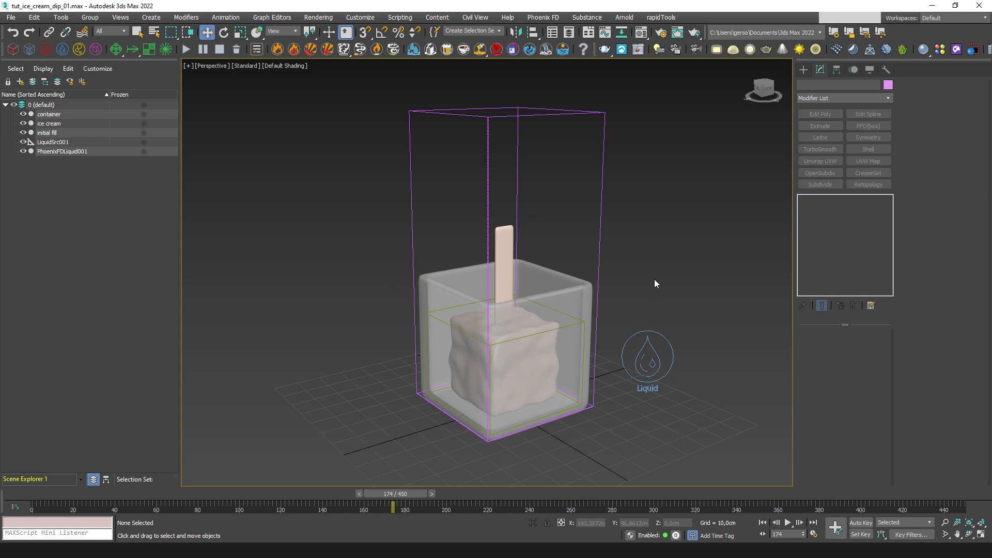
middle_drag(653, 283, 643, 281)
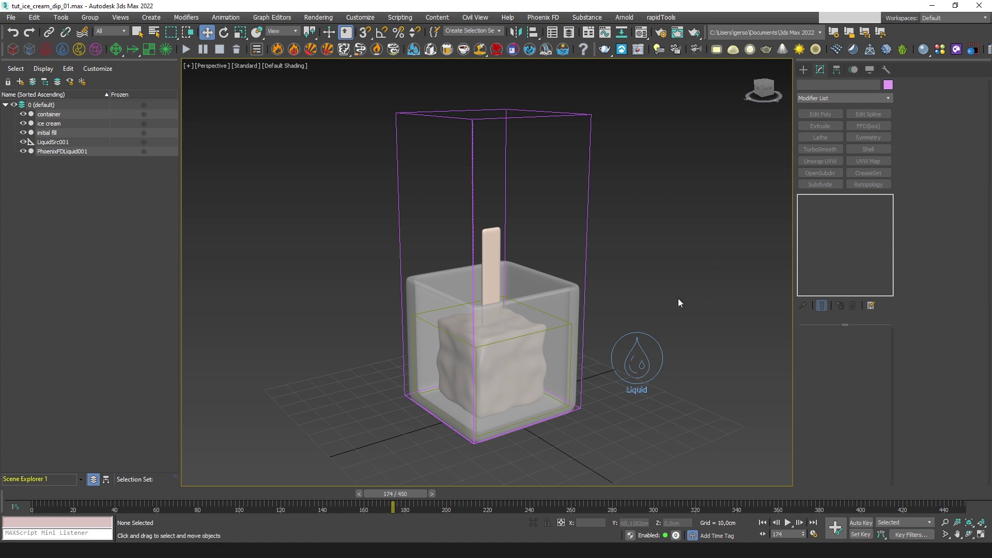
middle_drag(662, 279, 655, 281)
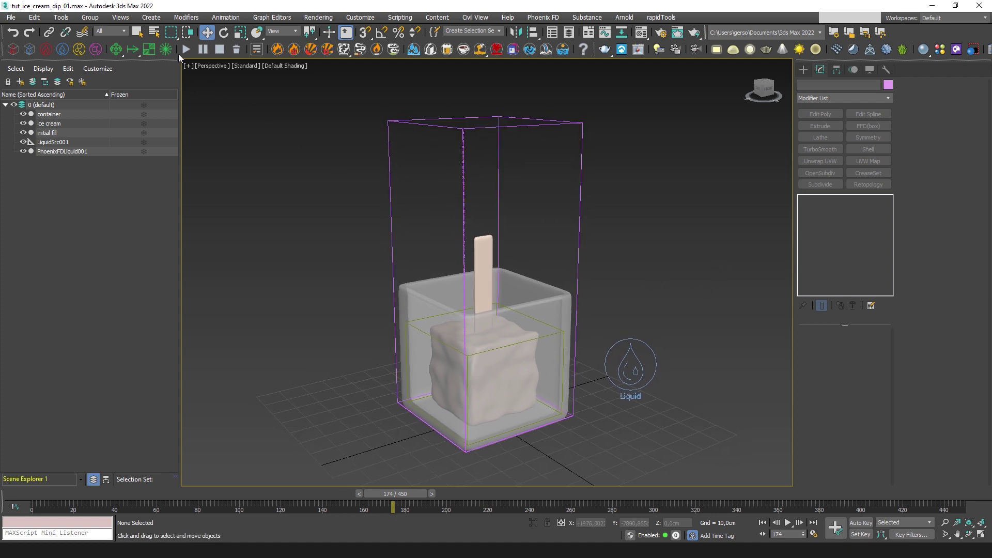
click(187, 50)
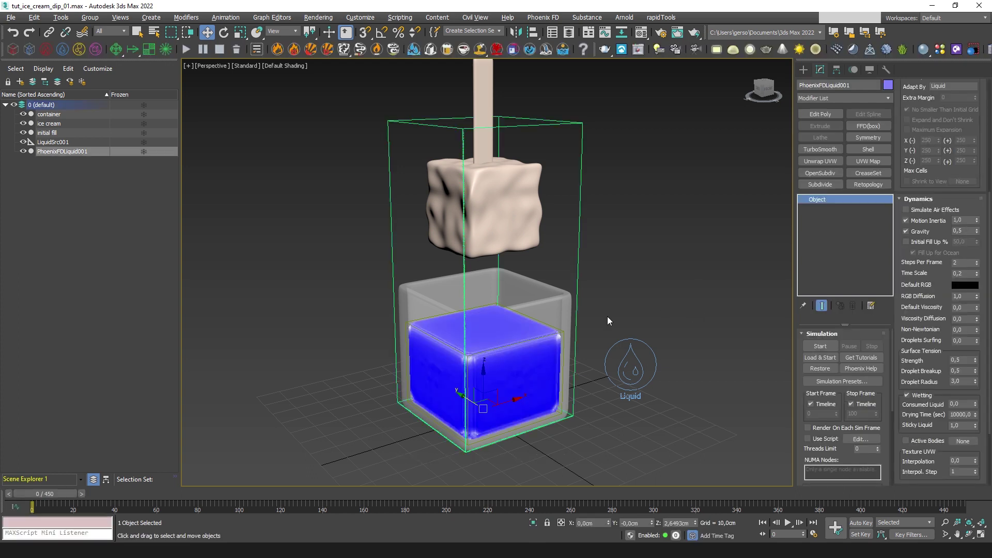
Scrub the simulated dip from frame 0 to about frame 236 to examine the coating and the container rim
drag(60, 494, 544, 500)
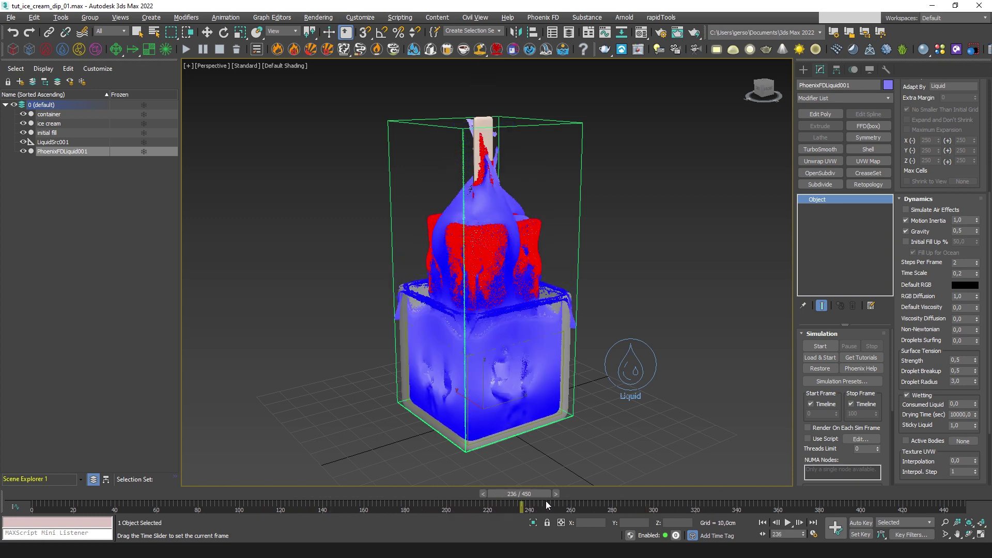
Scrub the simulated dip between about frames 221 and 338 to examine how the liquid runs off the rising ice cream
key(w)
drag(535, 495, 490, 462)
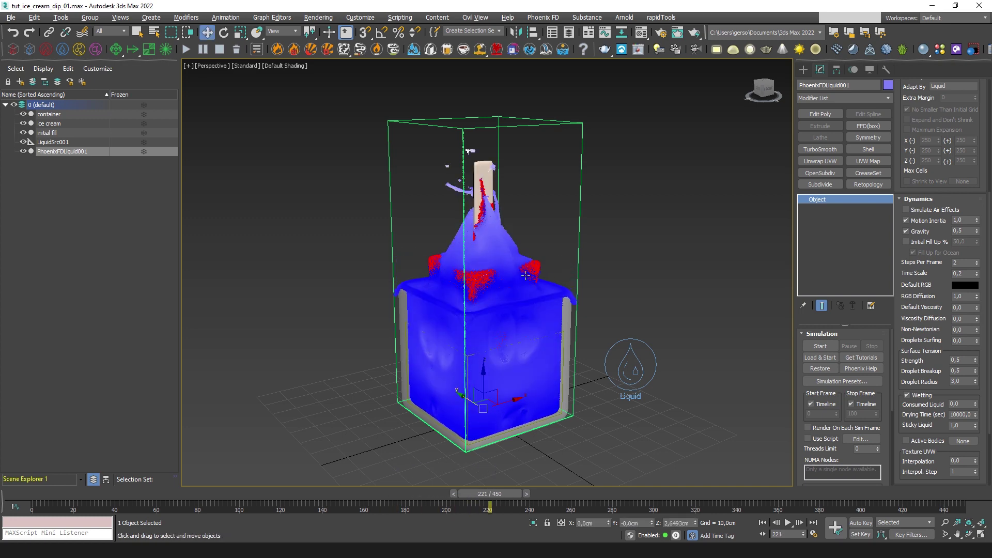
drag(498, 495, 581, 493)
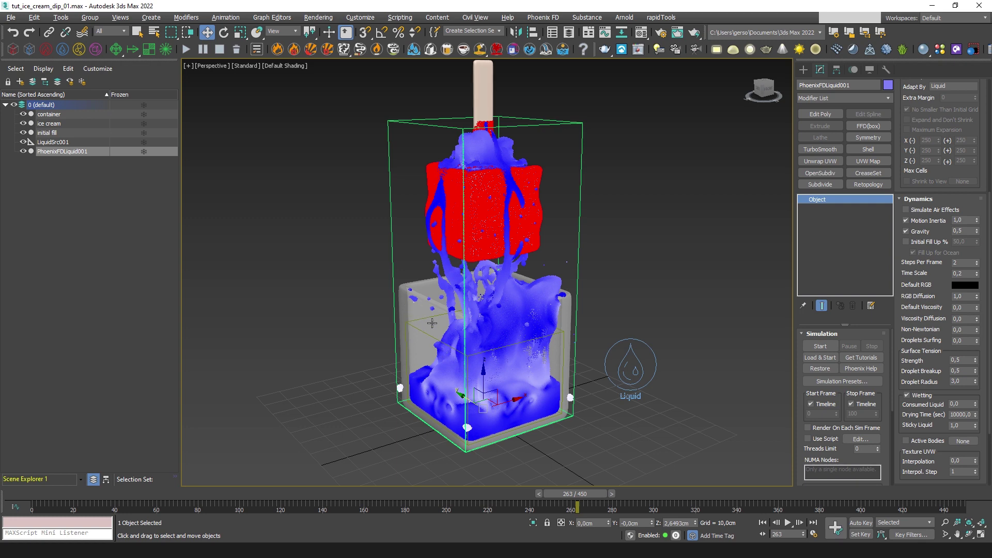
drag(573, 492, 730, 486)
key(w)
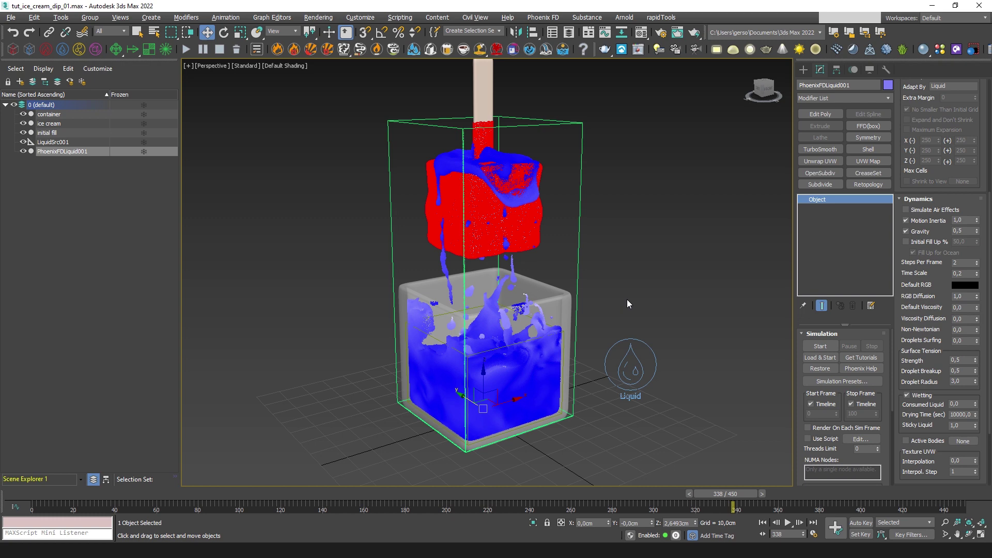
Turn on Show Mesh and turn off Particle Preview for the liquid simulator
click(925, 199)
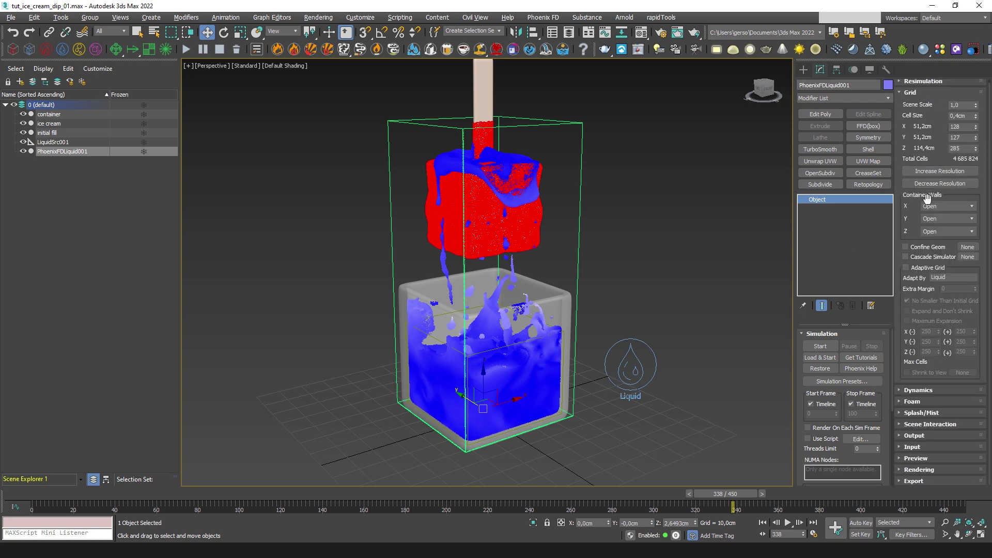
click(924, 459)
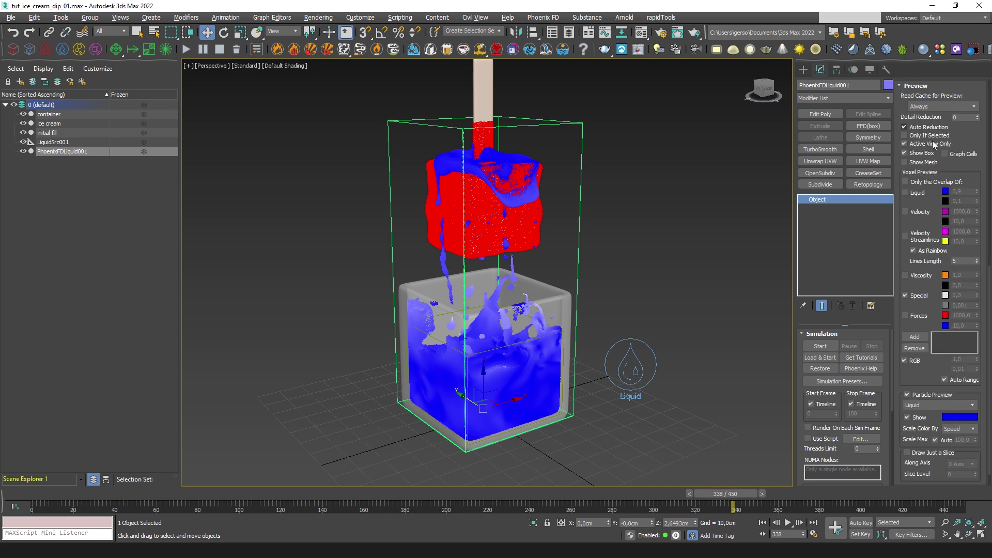
click(925, 162)
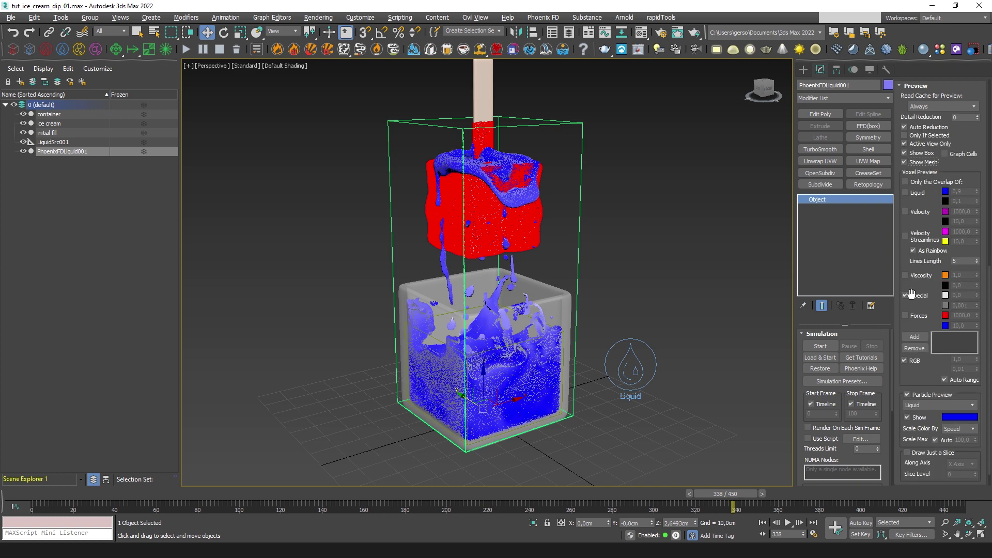
click(922, 395)
alt+middle_drag(579, 270, 599, 297)
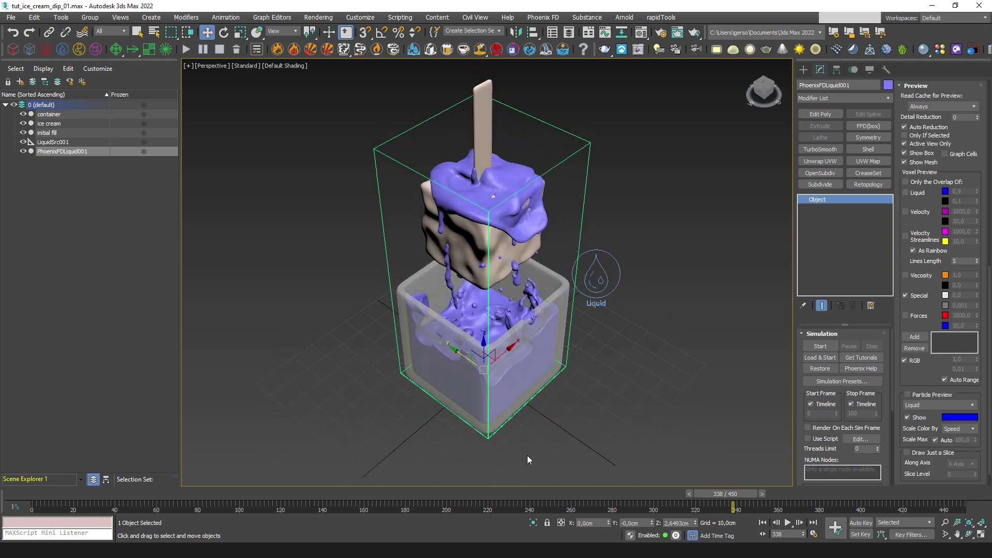
Scrub the meshed simulation to frame 437 and examine the coating on the ice cream up close from several angles
drag(714, 495, 516, 489)
drag(432, 489, 916, 479)
middle_drag(587, 222, 578, 274)
scroll(578, 274, up, 8)
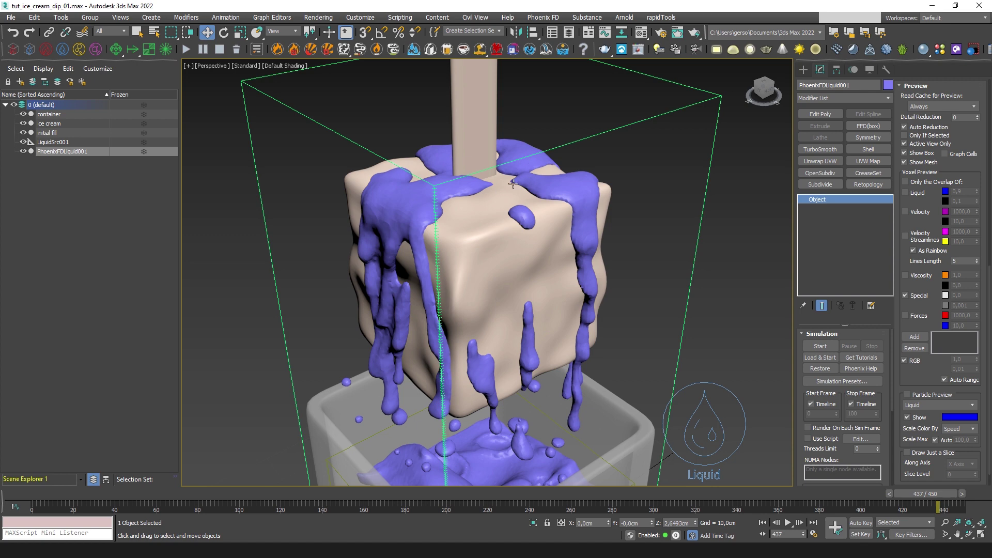
alt+middle_drag(500, 223, 618, 346)
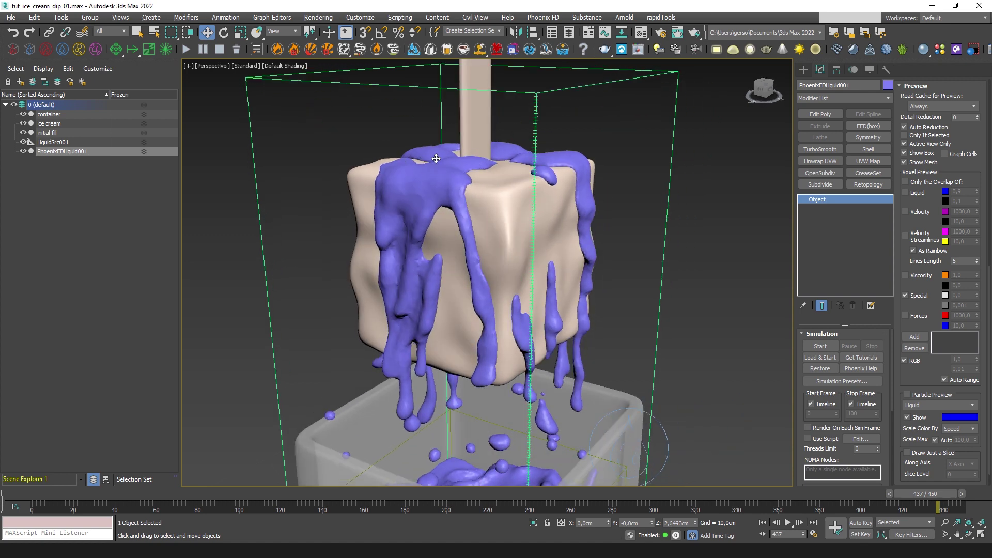
alt+middle_drag(512, 197, 462, 163)
scroll(541, 242, down, 5)
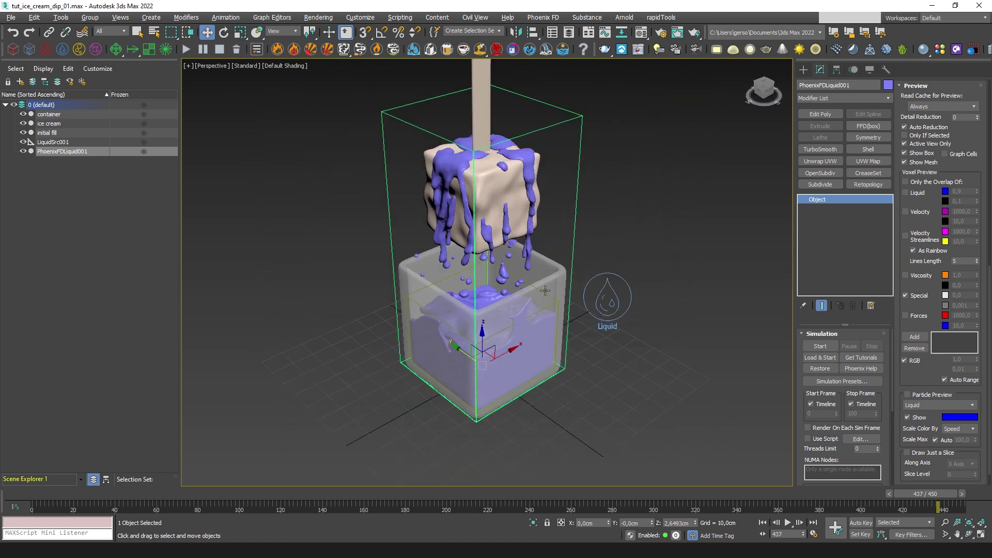
alt+middle_drag(545, 291, 542, 282)
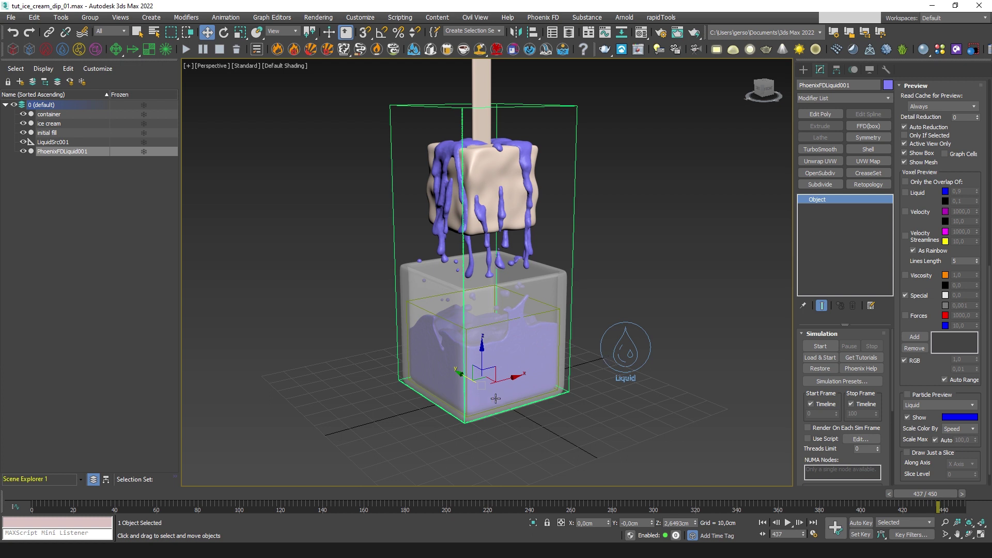
Return to frame 0 and delete the liquid simulator's caches
drag(925, 493, 41, 491)
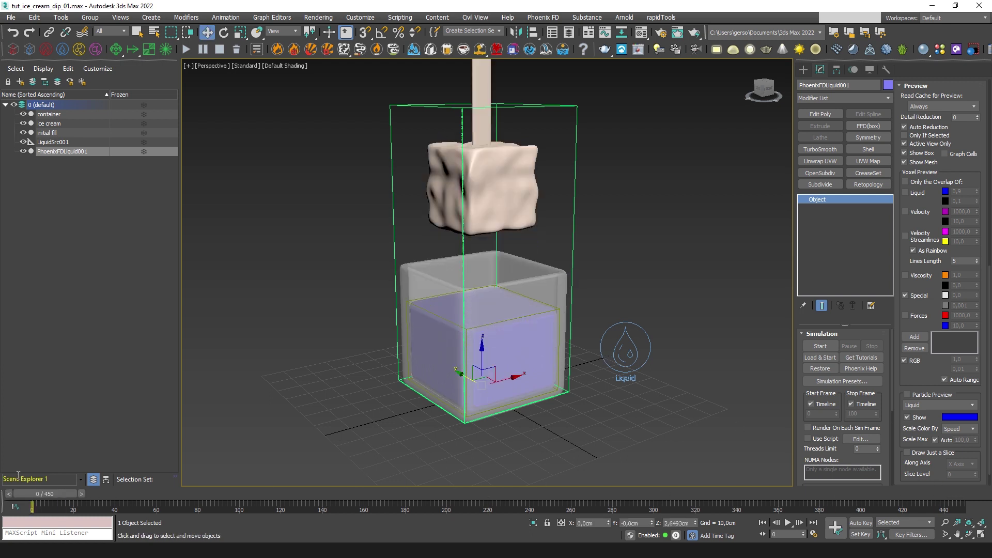
click(237, 50)
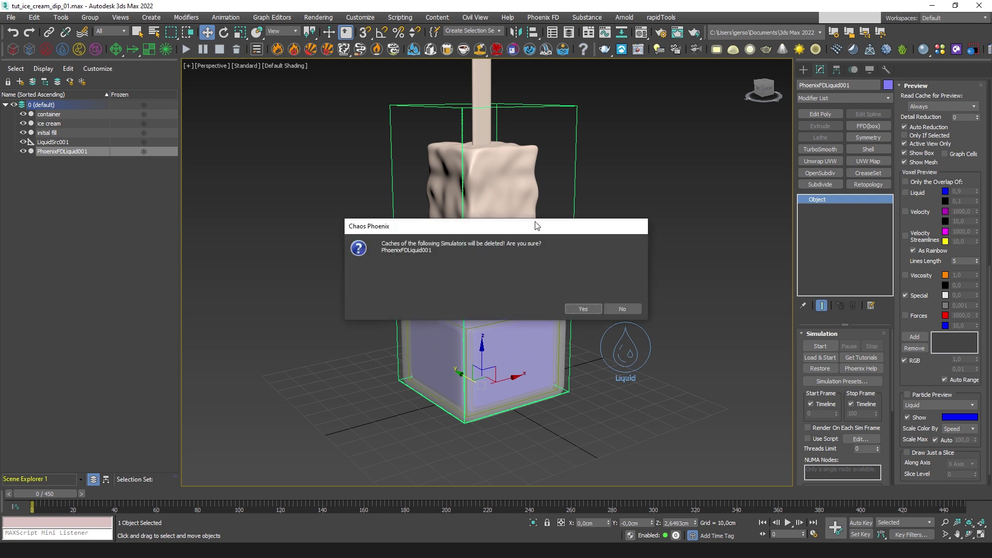
click(578, 310)
Disable the container's TurboSmooth and Shell modifiers and display edged faces in the Perspective view
click(439, 320)
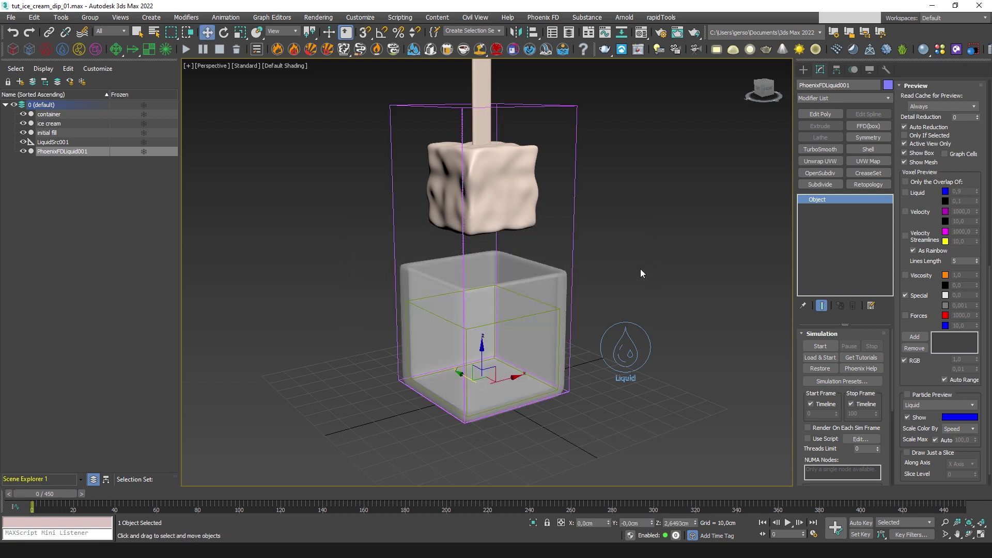
alt+middle_drag(584, 280, 649, 272)
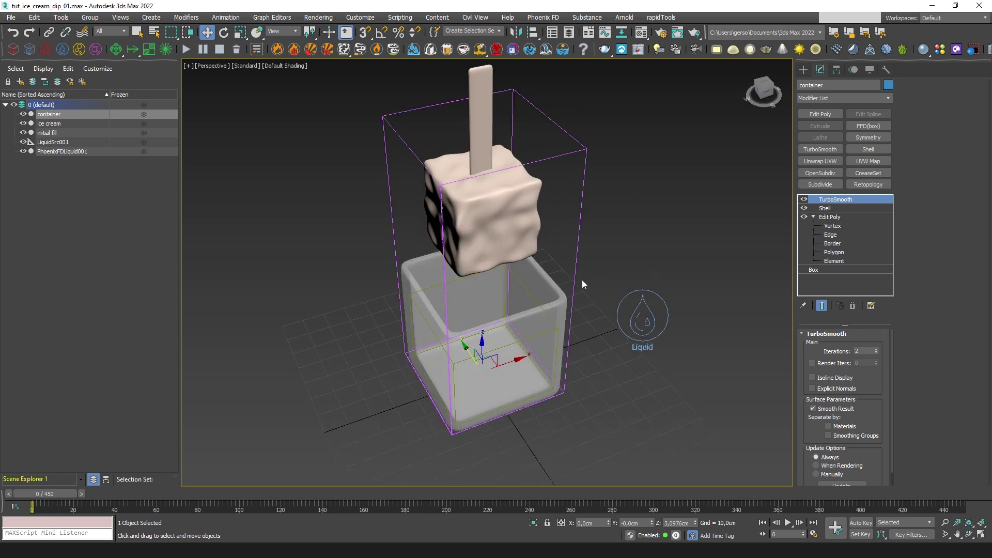
click(804, 200)
click(803, 208)
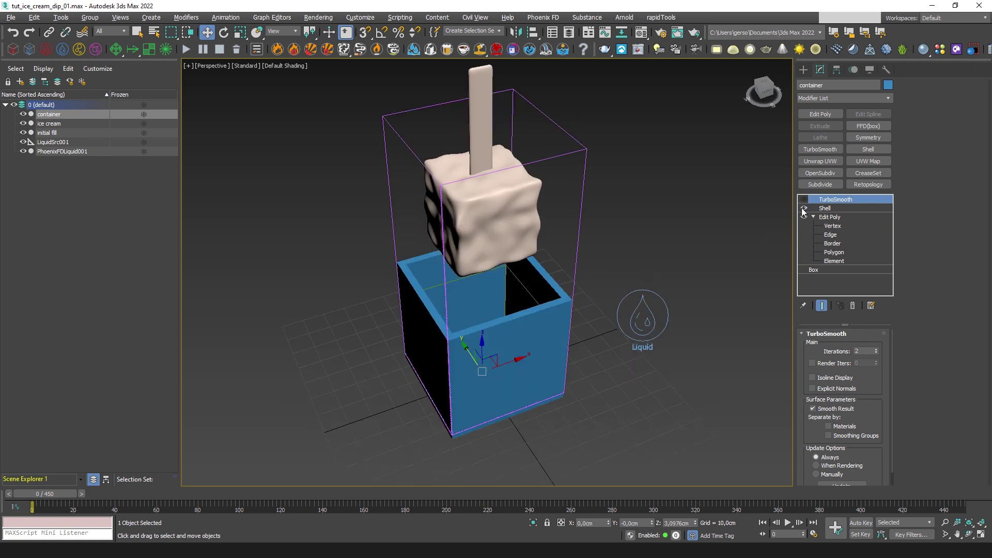
key(F4)
middle_drag(547, 294, 579, 320)
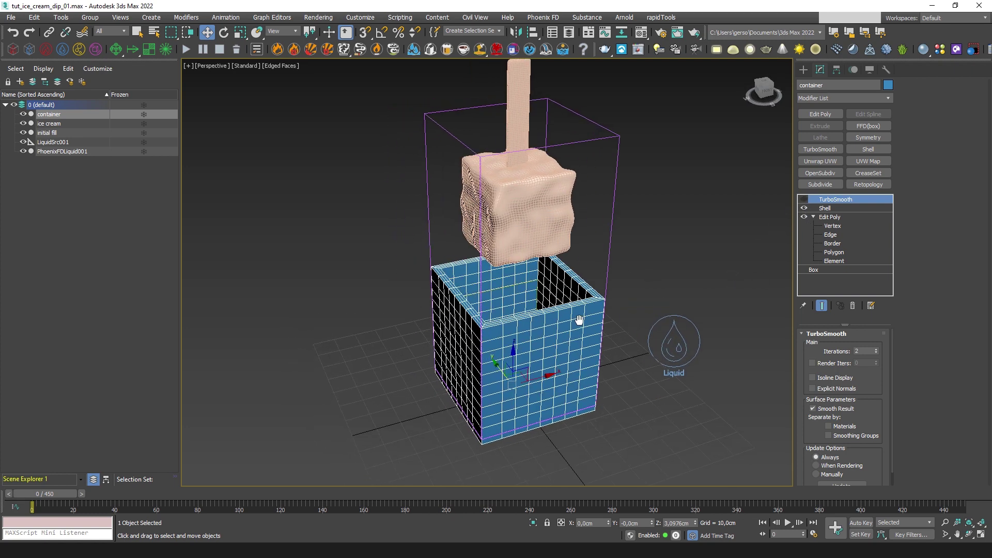
click(804, 208)
Set the length and width of the container's base box to 55 cm each
click(830, 217)
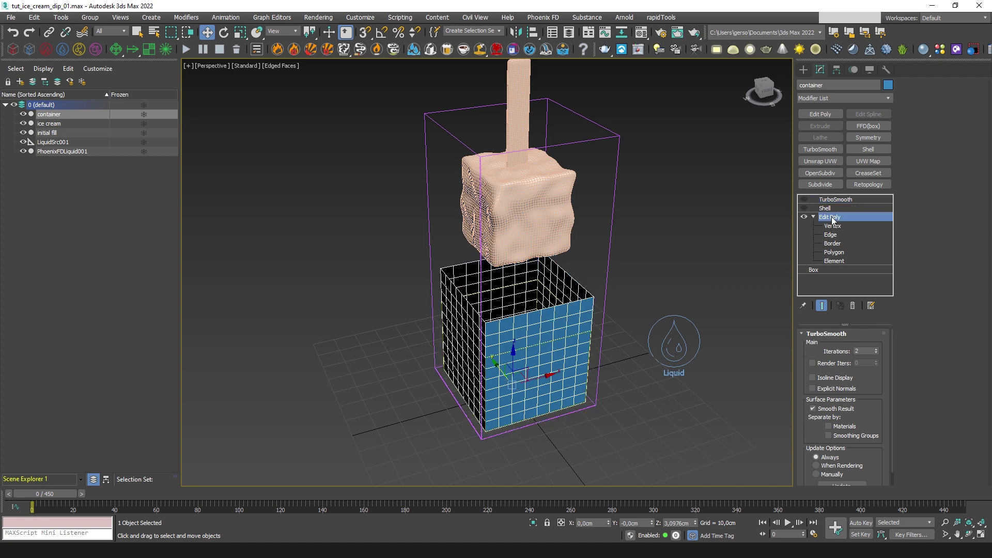
click(830, 269)
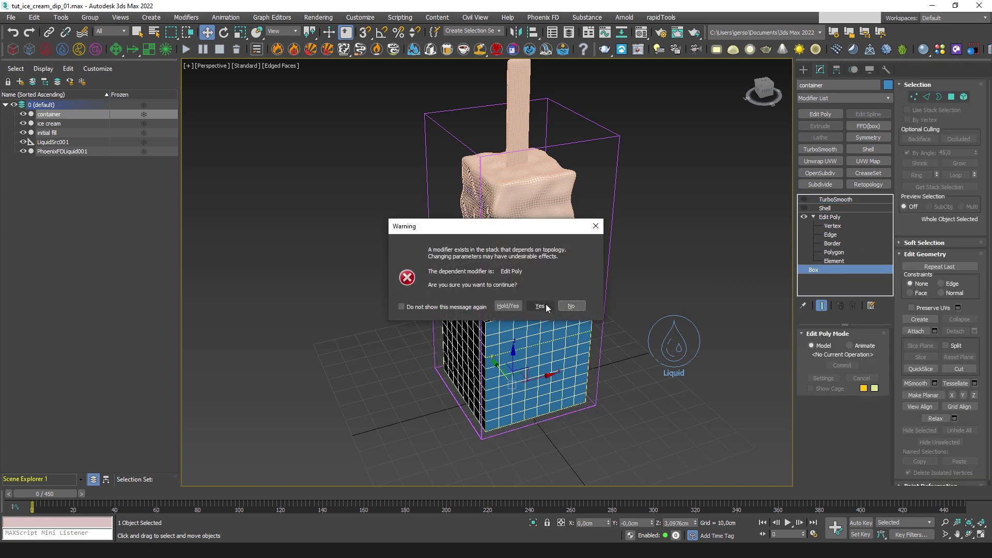
click(546, 304)
drag(872, 346, 877, 332)
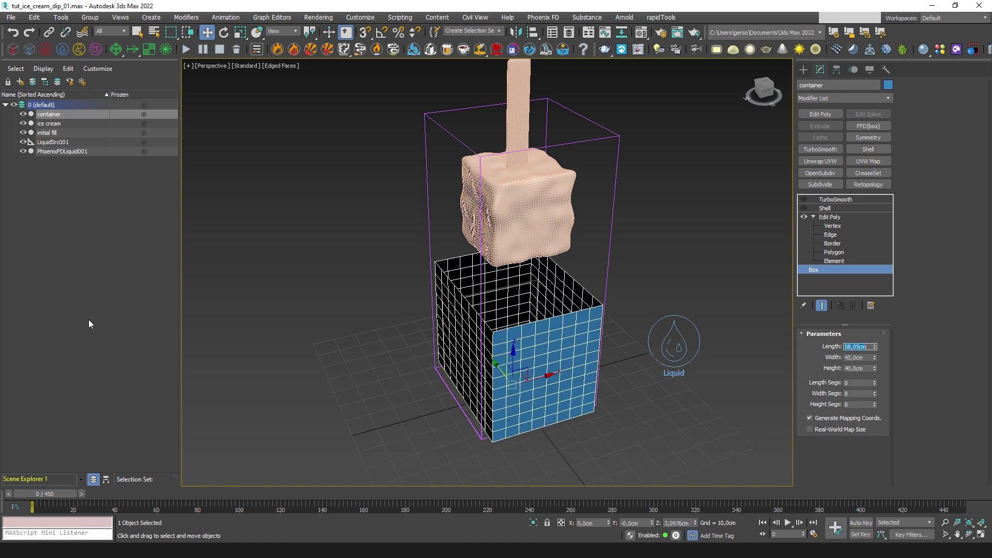
text(55)
key(Tab)
text(55)
key(Return)
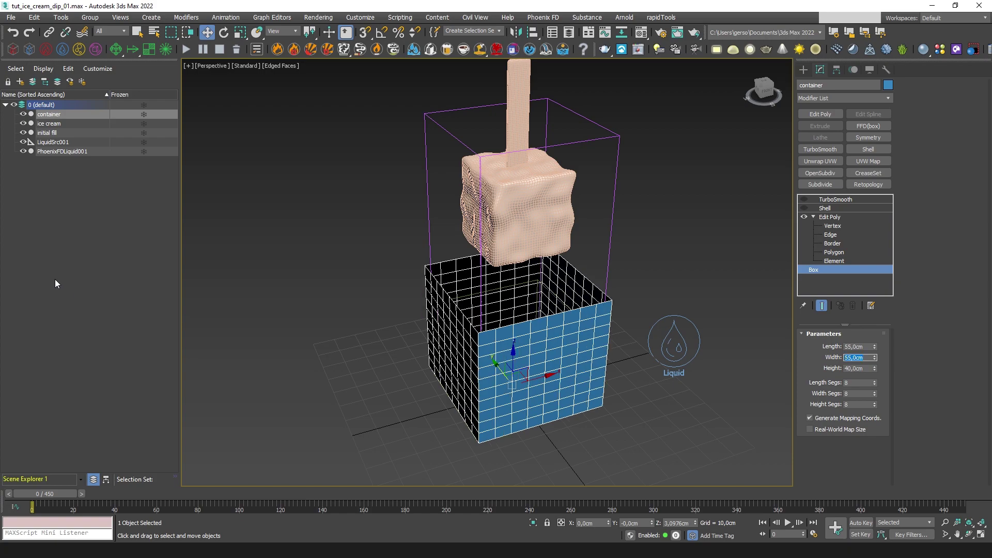
Re-enable the container's Shell and TurboSmooth modifiers and move the animation to frame 175
click(804, 208)
click(804, 199)
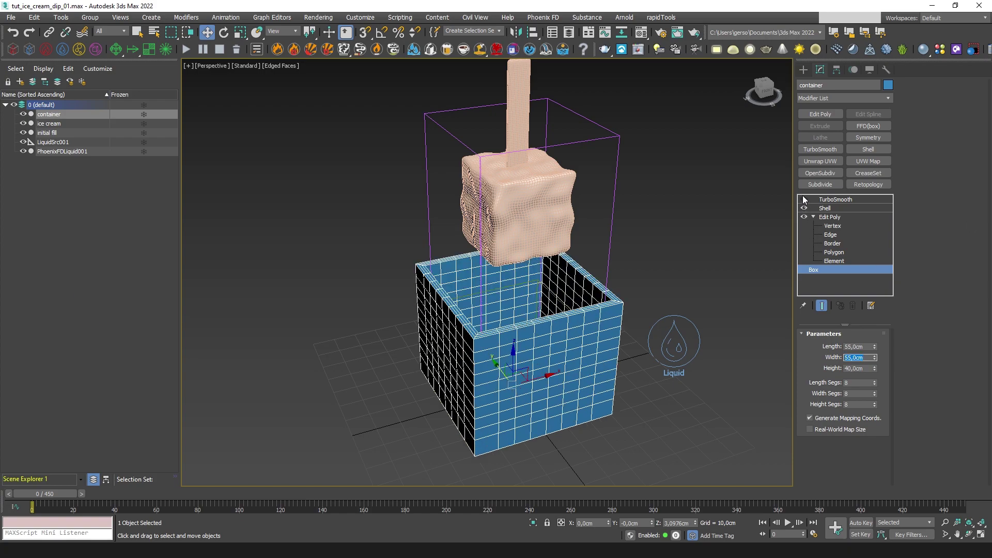
alt+middle_drag(718, 309, 593, 382)
drag(49, 492, 345, 494)
alt+middle_drag(594, 310, 621, 315)
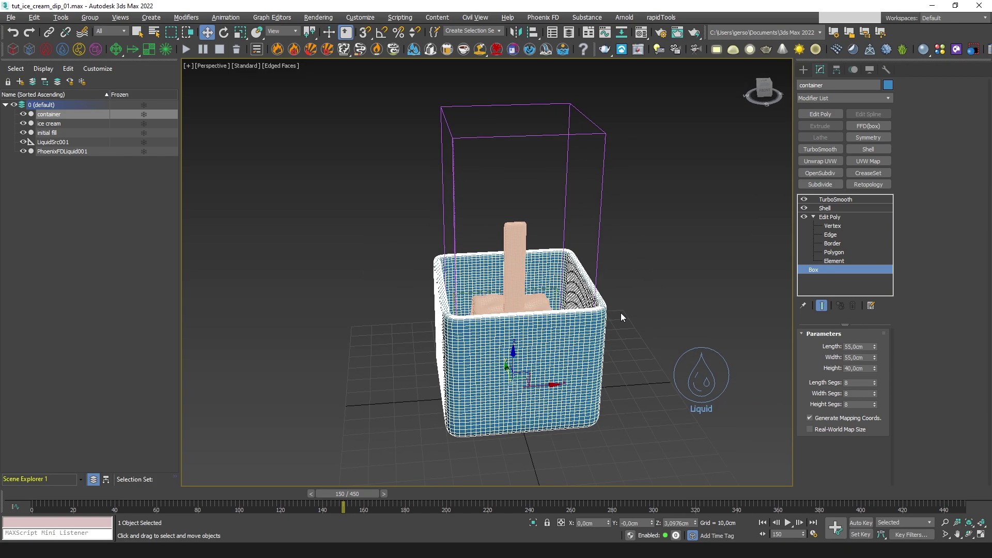
drag(343, 493, 397, 493)
In the Front view, set the width of the initial fill's base box to 55 cm
key(alt+w)
key(alt+w)
scroll(565, 261, down, 3)
scroll(563, 271, up, 1)
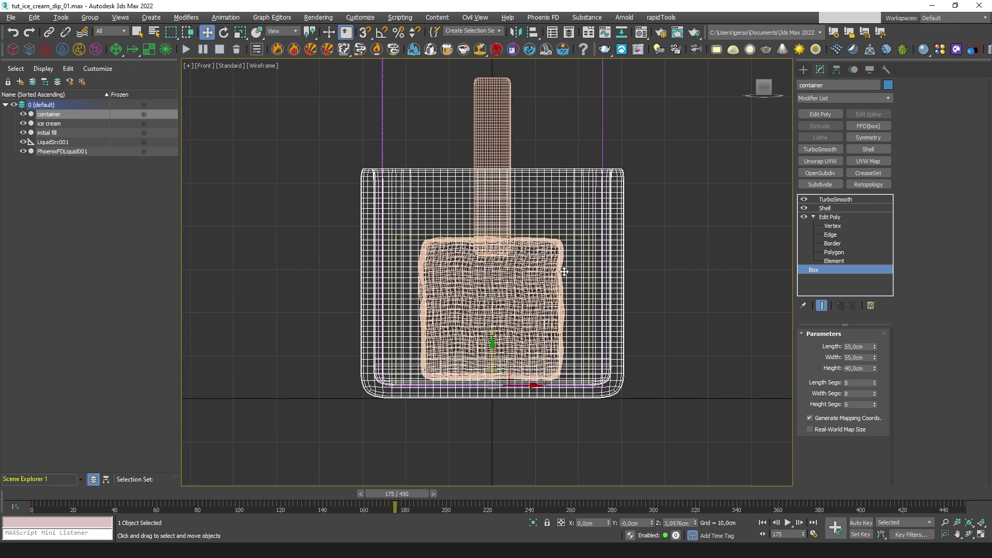
middle_drag(566, 276, 563, 274)
click(47, 133)
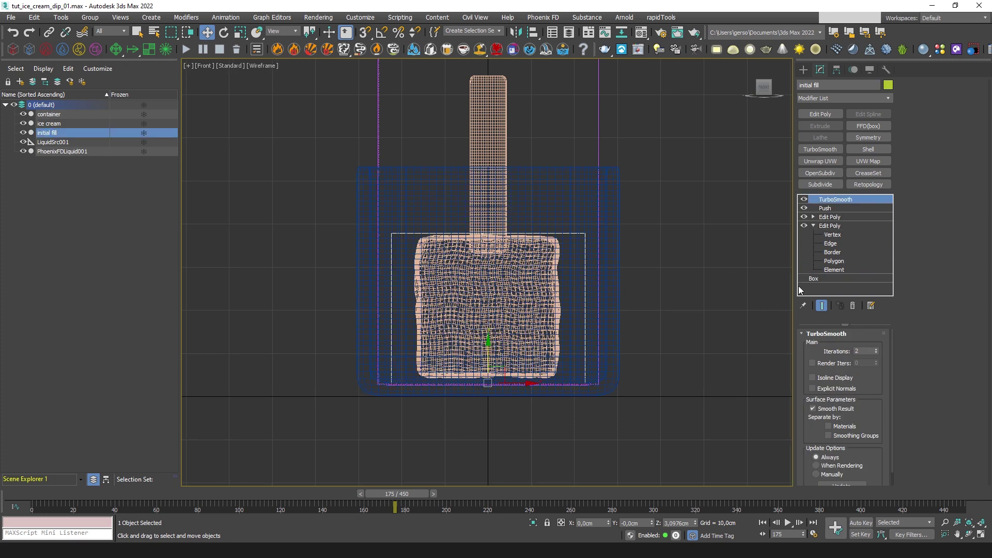
click(825, 279)
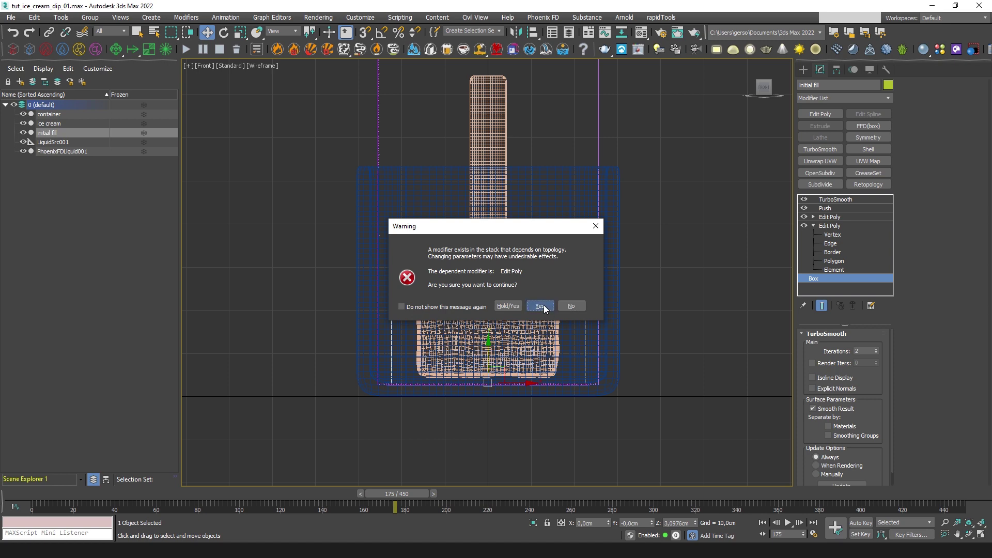
click(539, 306)
drag(873, 347, 750, 336)
key(ctrl+z)
text(55)
key(Return)
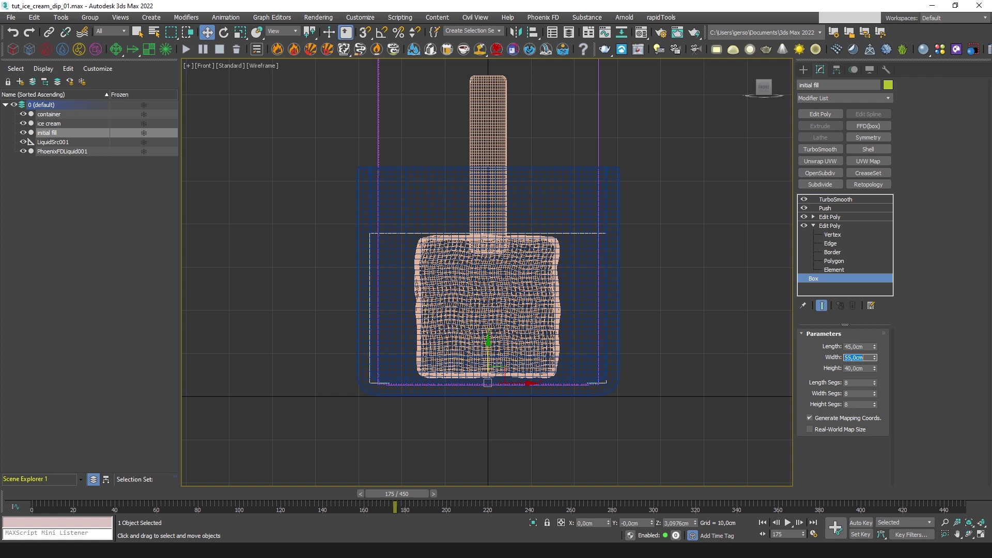
Set the length of the initial fill's base box to 55 cm and return to its TurboSmooth modifier
click(866, 346)
text(55)
key(Return)
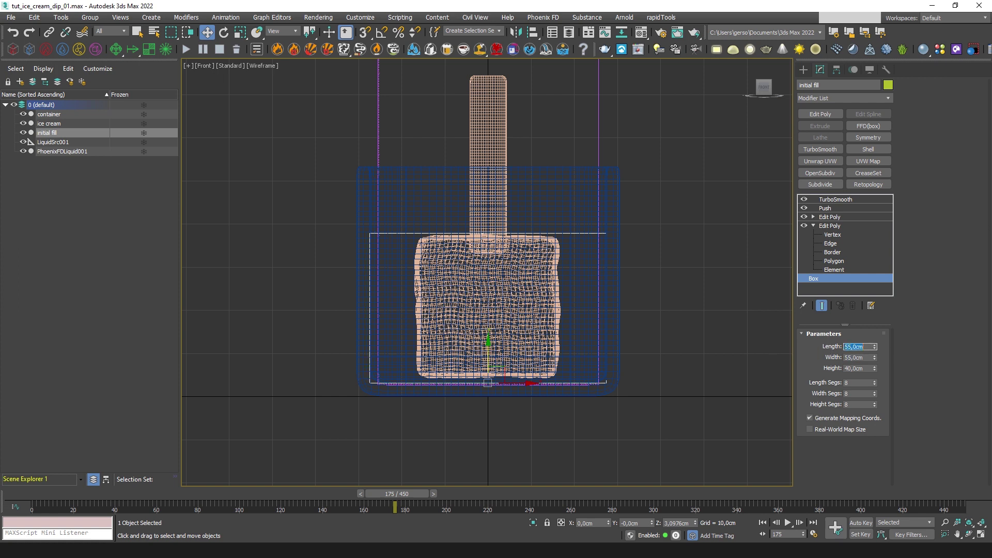
click(837, 200)
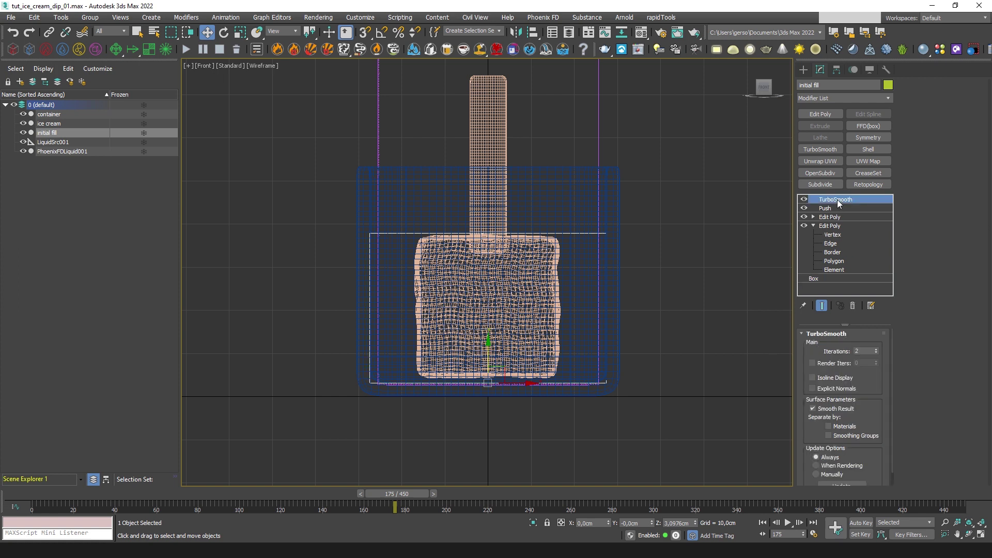
click(820, 306)
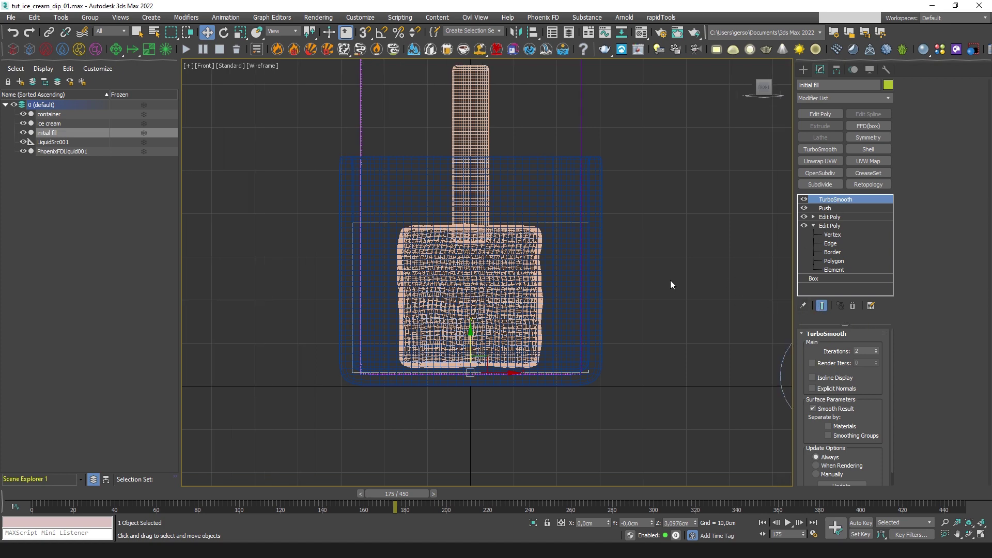
Turn off Display as Box in the initial fill's object properties, working in the Perspective view
scroll(671, 280, down, 3)
click(656, 272)
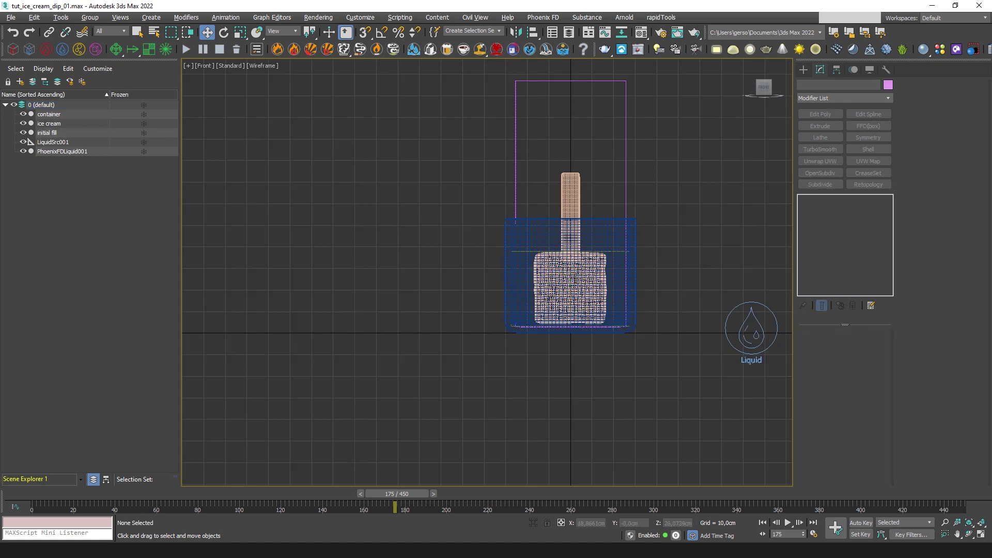
click(44, 133)
key(p)
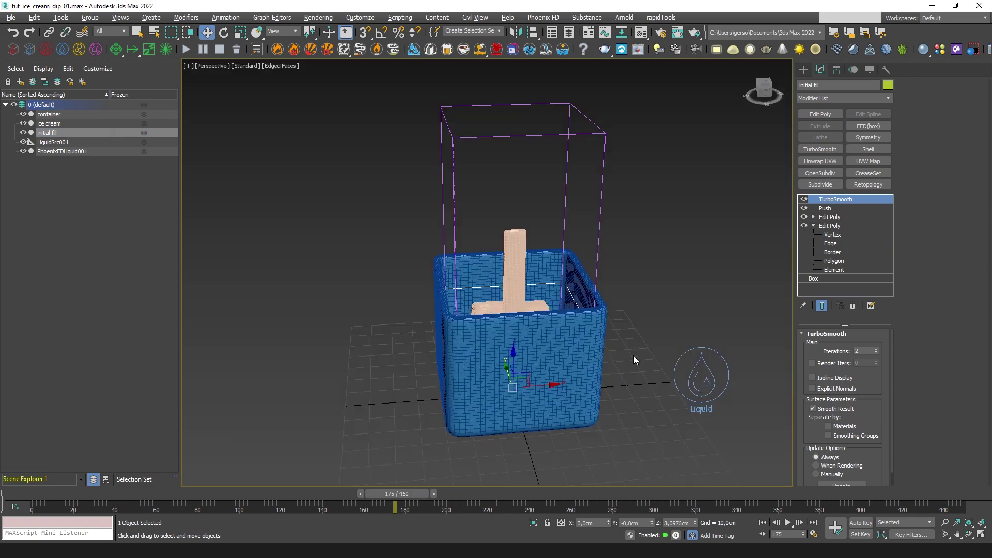
right_click(655, 300)
click(706, 386)
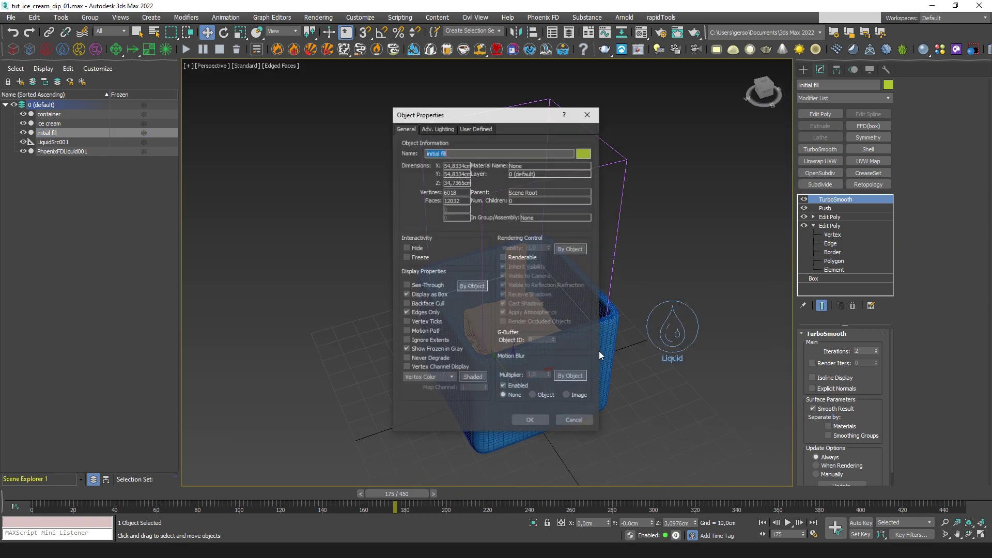
click(406, 294)
click(535, 422)
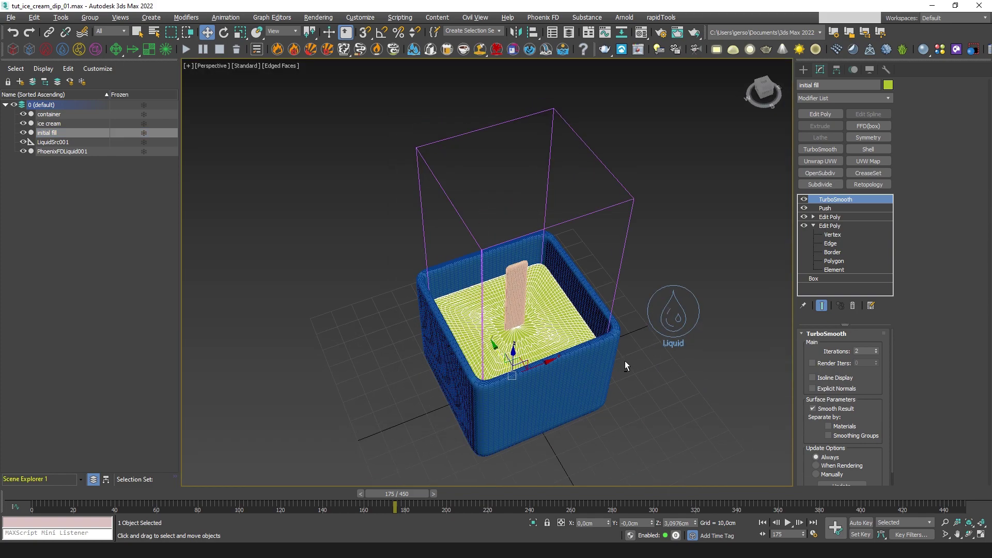
Check the initial fill against the container in the Front view and turn Display as Box back on for the fill
key(f)
scroll(634, 268, up, 5)
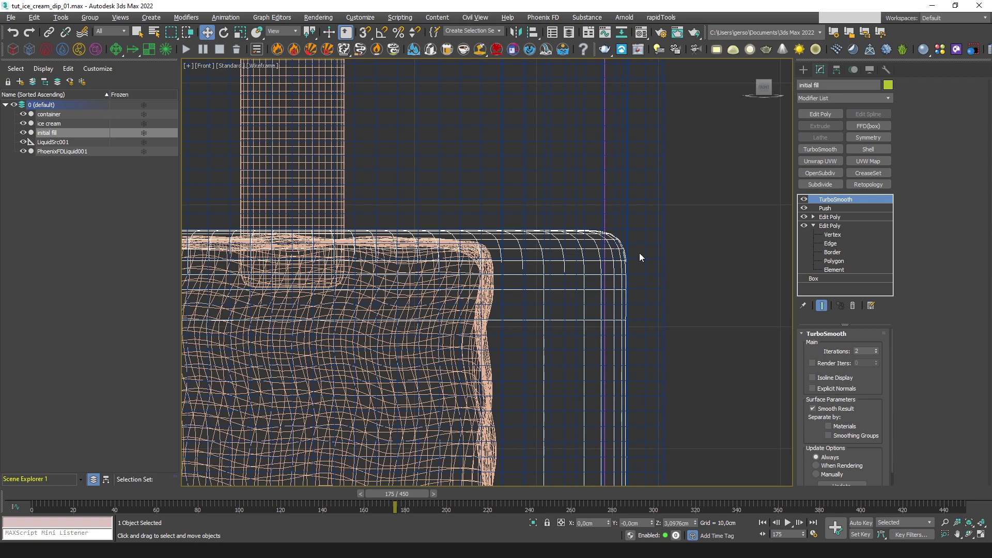
key(alt+w)
key(alt+w)
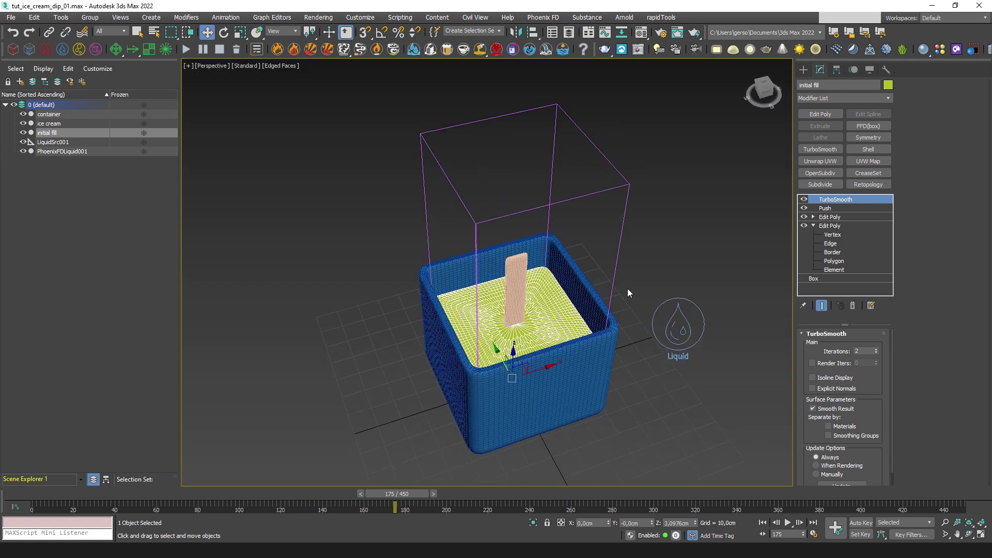
right_click(627, 288)
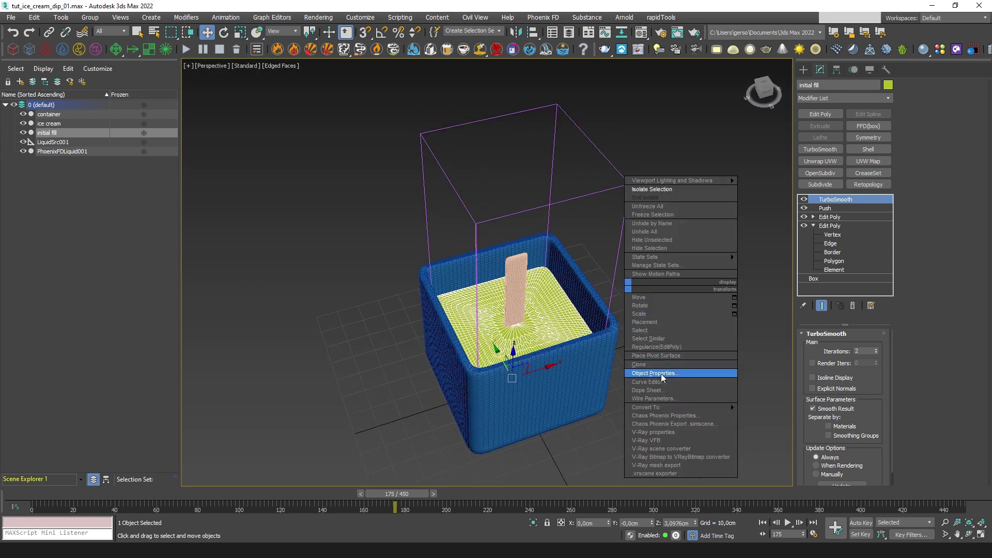
click(662, 373)
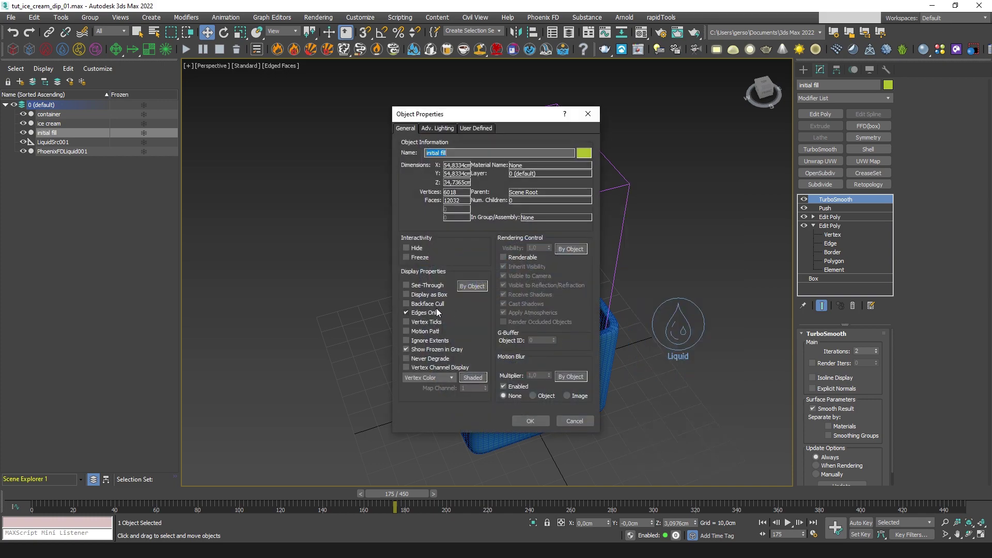
click(431, 296)
click(536, 421)
alt+middle_drag(653, 348, 568, 263)
Select the ice cream and review its Chaos Phoenix properties, keeping the settings as they are
click(680, 266)
click(507, 261)
middle_drag(507, 261, 513, 244)
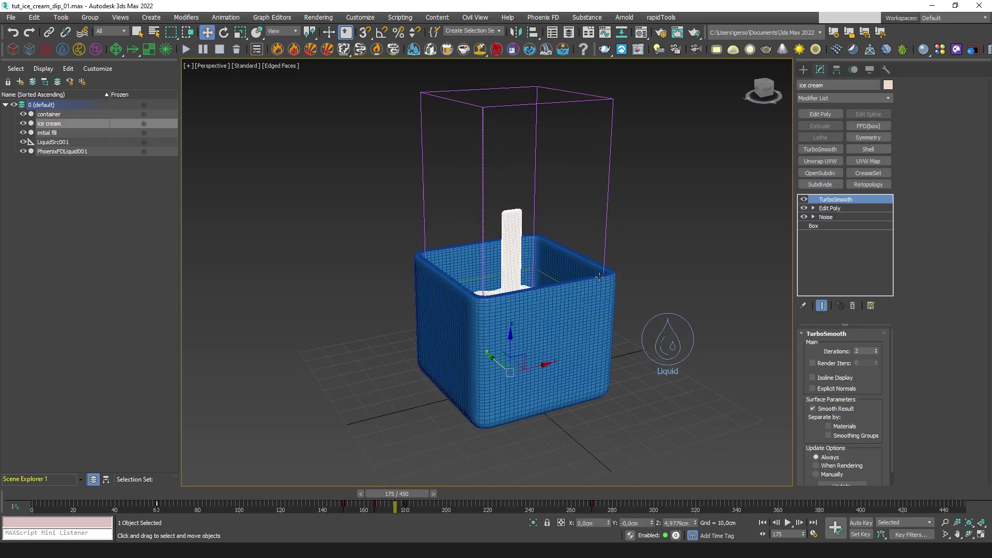
right_click(594, 281)
alt+middle_drag(545, 303, 526, 289)
right_click(527, 290)
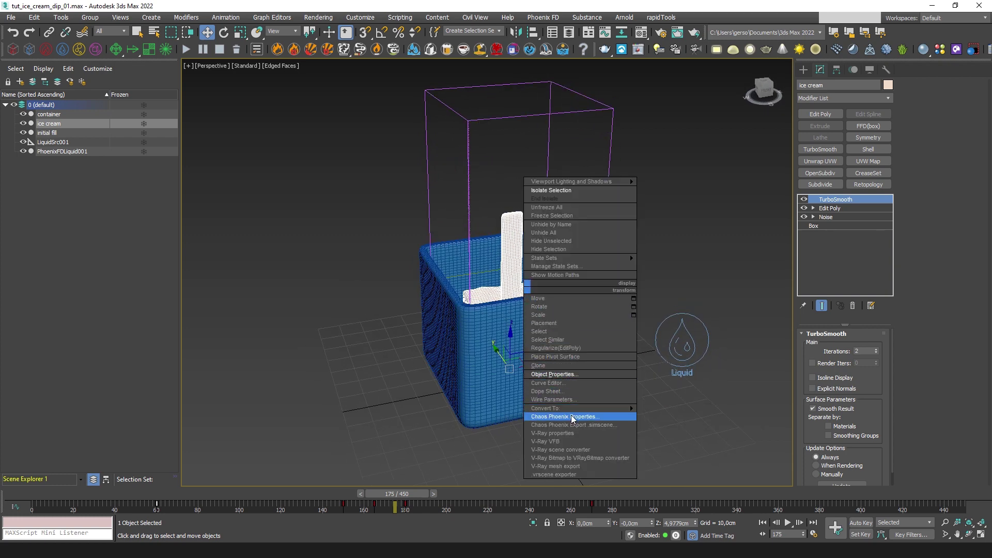
click(610, 414)
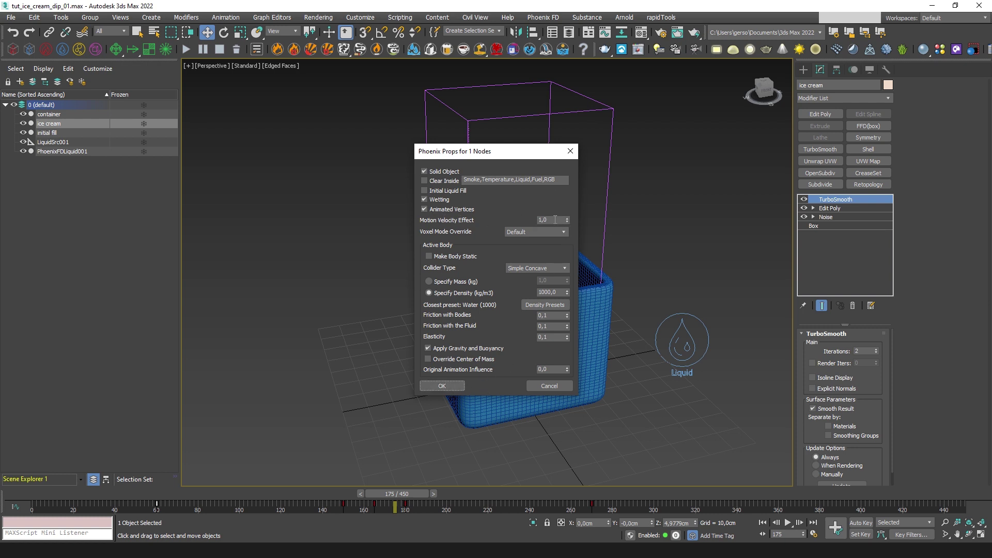
click(449, 388)
click(442, 386)
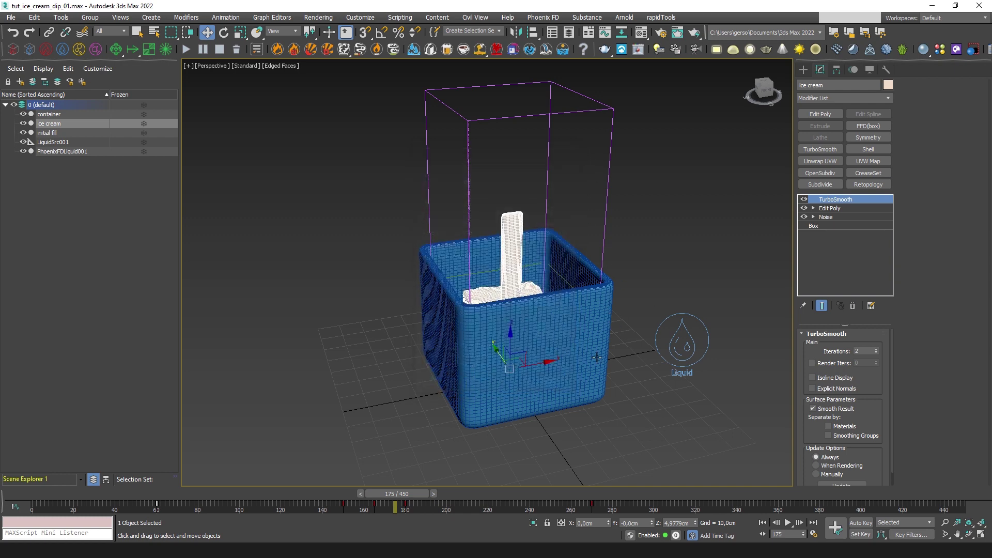
Turn off edged faces in the Perspective view and make the container see-through
mouse_move(566, 330)
alt+middle_down()
mouse_move(573, 351)
mouse_move(571, 319)
alt+middle_up()
key(F4)
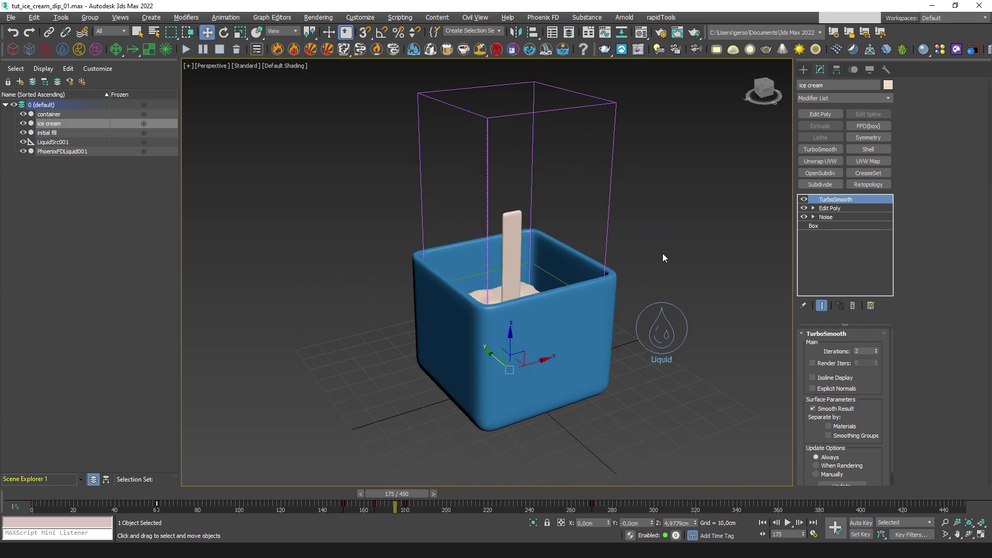
click(571, 319)
key(alt+x)
alt+middle_drag(693, 330, 542, 403)
Move the animation back to near the beginning of the timeline, save the scene and start the Phoenix simulation
drag(413, 493, 43, 480)
key(w)
middle_drag(513, 320, 521, 323)
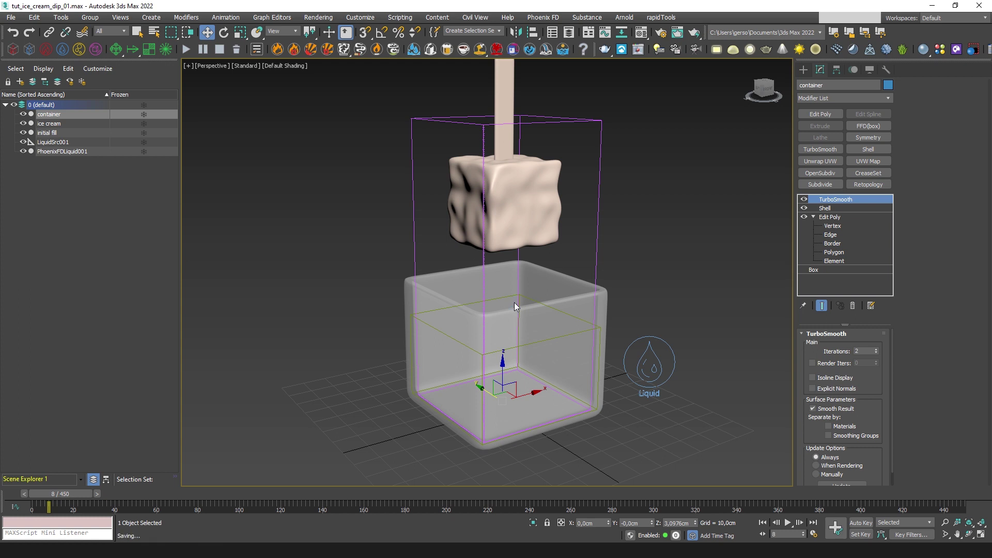
middle_drag(562, 282, 545, 284)
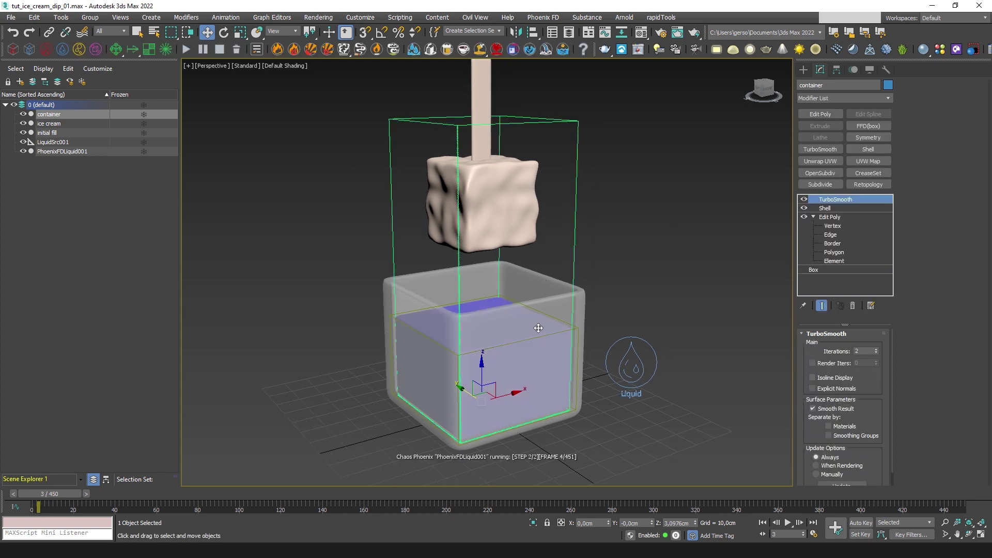
Stop the simulation and, working in the Top view, enlarge the Phoenix liquid simulator's grid to 151 cells in X and Y
click(220, 53)
drag(551, 223, 585, 241)
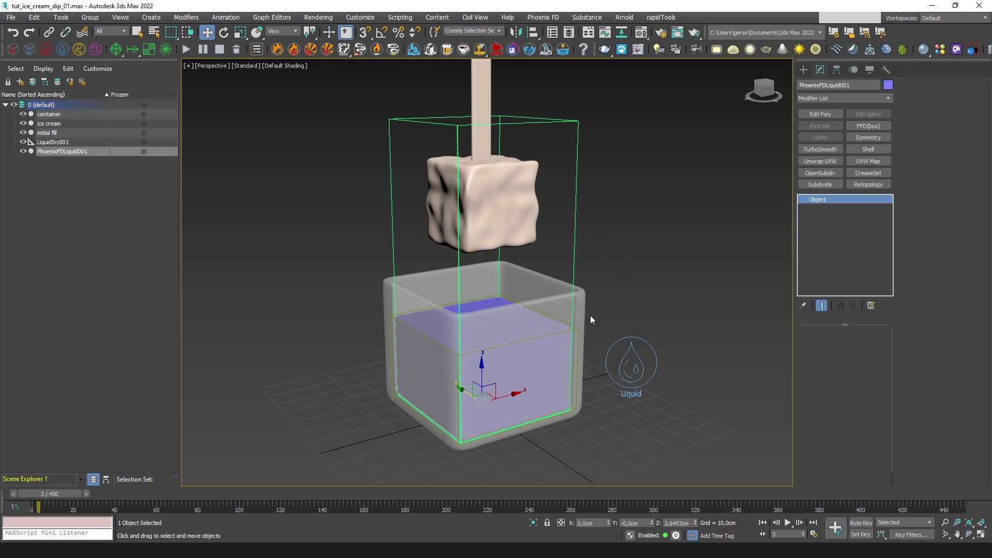
key(alt+w)
middle_click(396, 189)
key(alt+w)
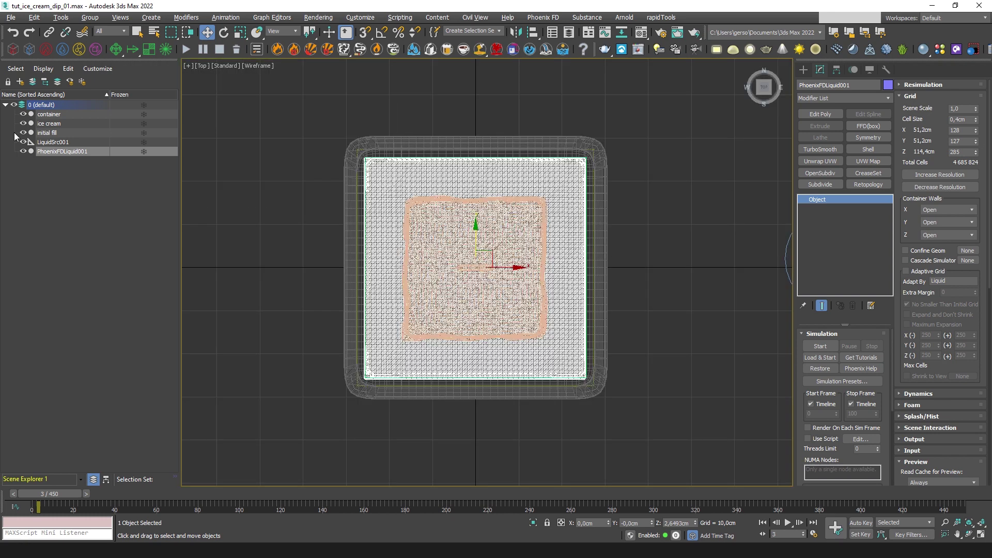
drag(976, 134, 974, 123)
key(Tab)
text(151)
key(Return)
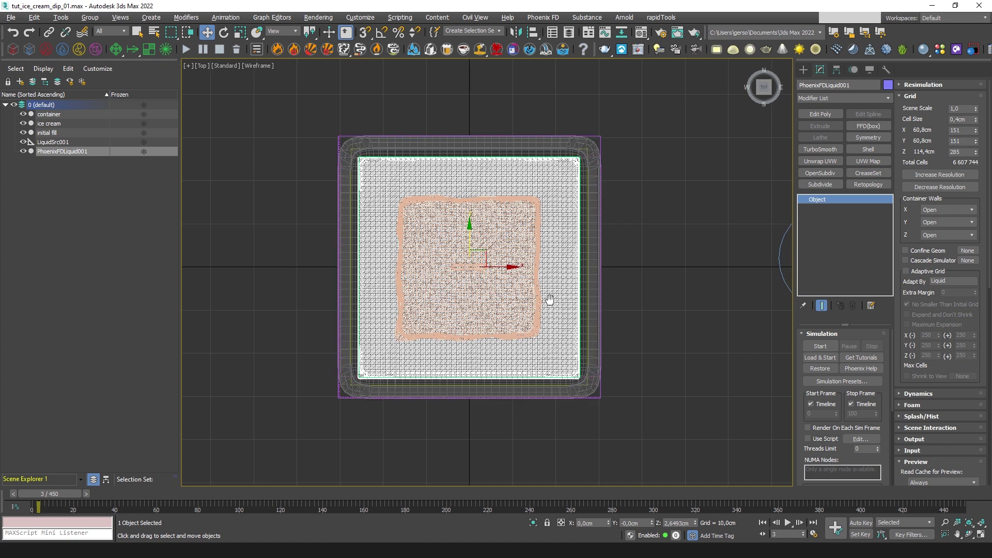
Return to the Perspective view and start the liquid simulation with the enlarged grid
middle_drag(551, 299, 548, 300)
key(alt+w)
middle_click(653, 326)
key(alt+w)
middle_drag(677, 267, 652, 268)
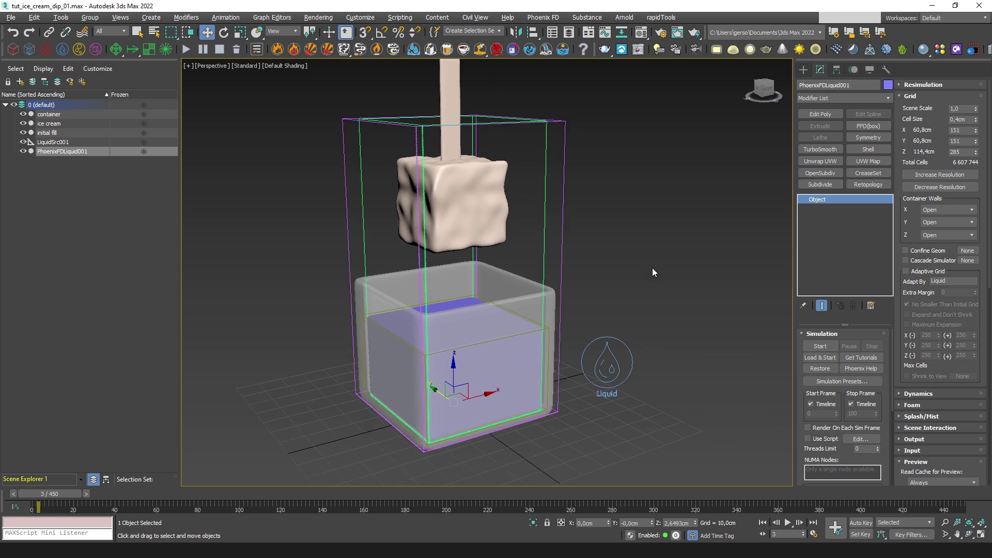
click(186, 49)
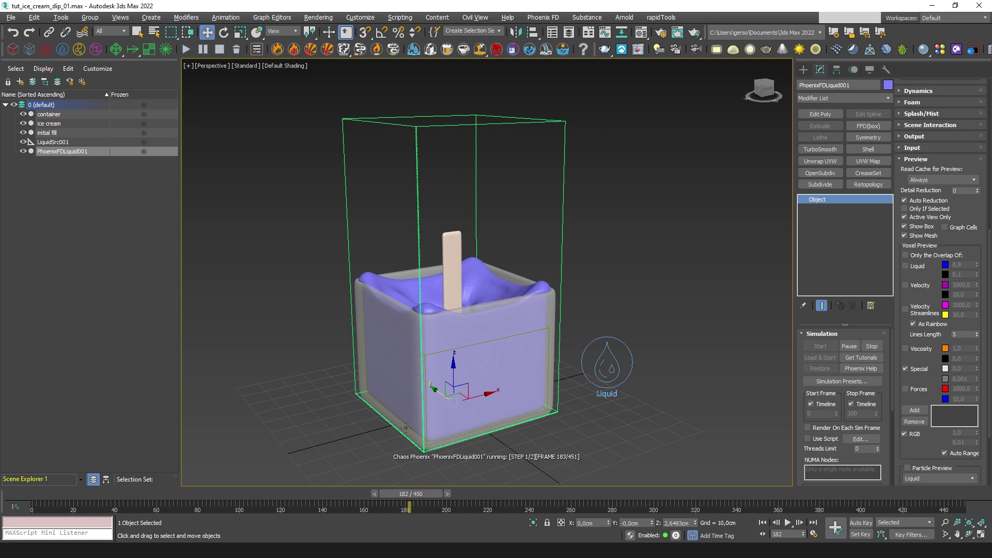
Examine the simulated liquid around the dipped ice cream back to frame 134, stop the simulation and return to frame 0
alt+middle_drag(553, 324, 553, 346)
mouse_move(431, 495)
mouse_down()
mouse_move(278, 490)
mouse_move(429, 498)
mouse_up()
key(w)
alt+middle_drag(540, 335, 529, 299)
alt+middle_drag(440, 333, 496, 305)
alt+middle_drag(495, 341, 448, 411)
drag(429, 493, 331, 493)
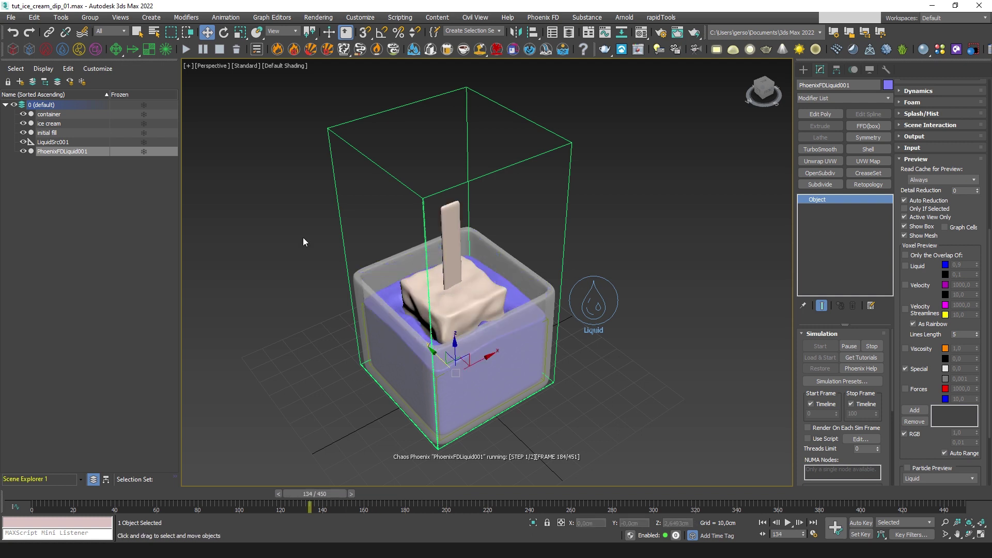
click(220, 50)
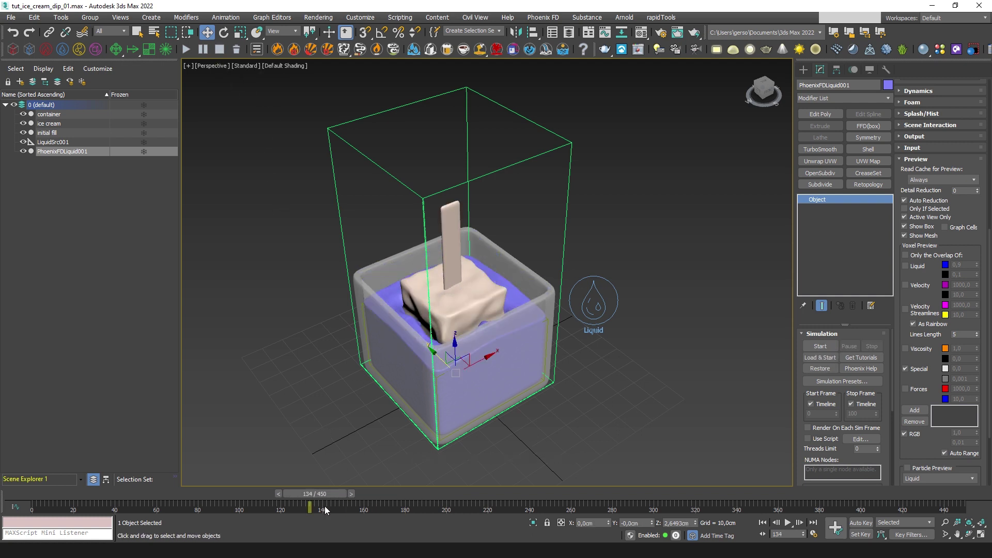
drag(322, 495, 30, 494)
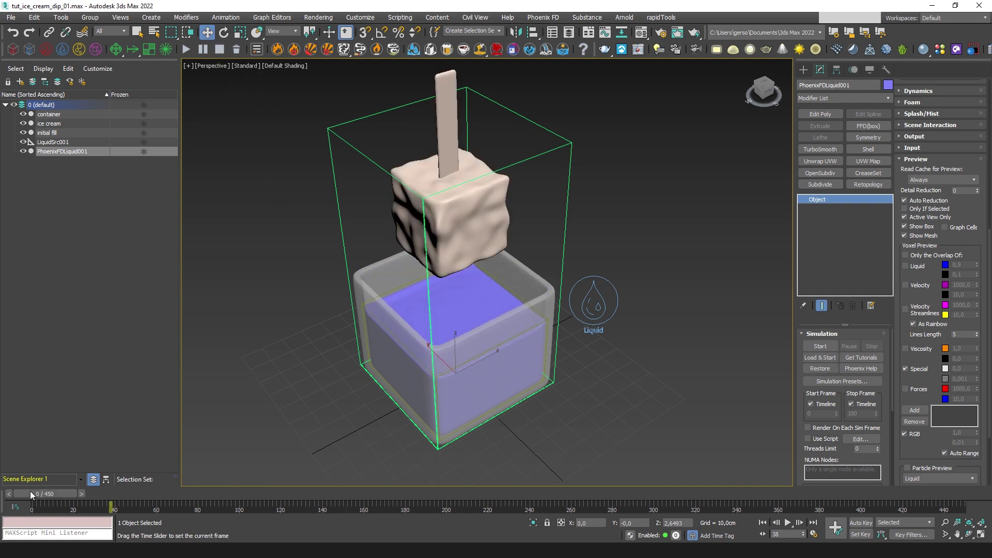
Set the length and width of the container's base box to 60 cm
click(539, 281)
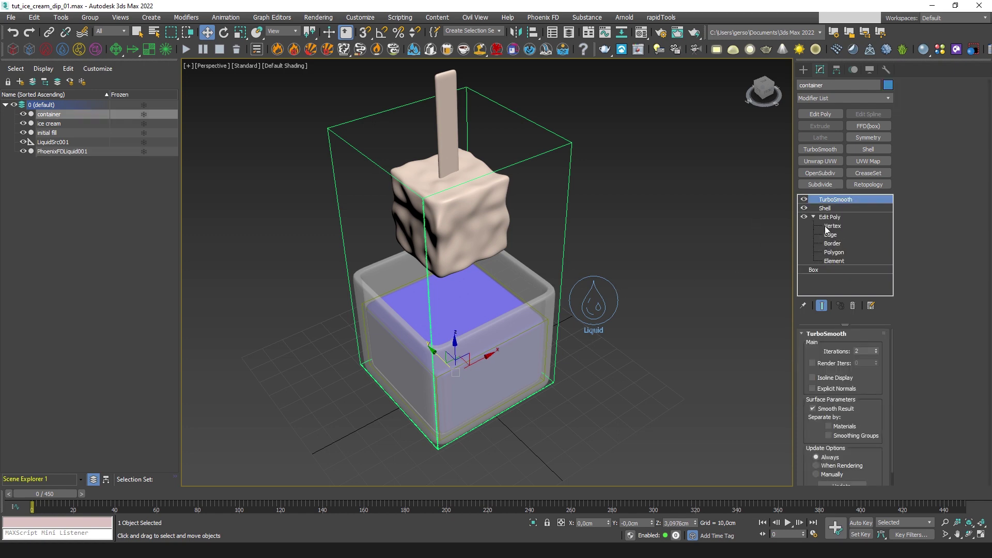
click(824, 269)
click(538, 307)
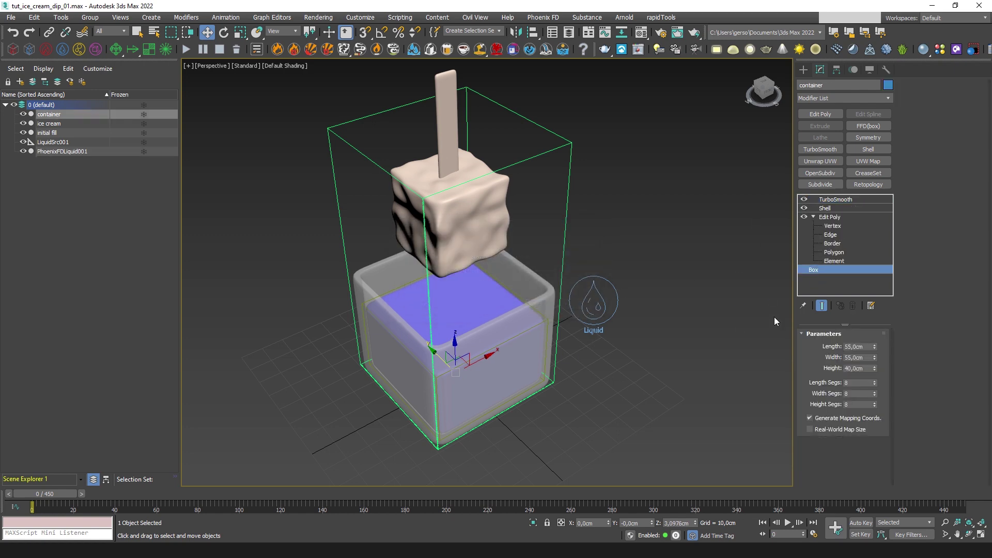
click(862, 346)
text(60)
key(Tab)
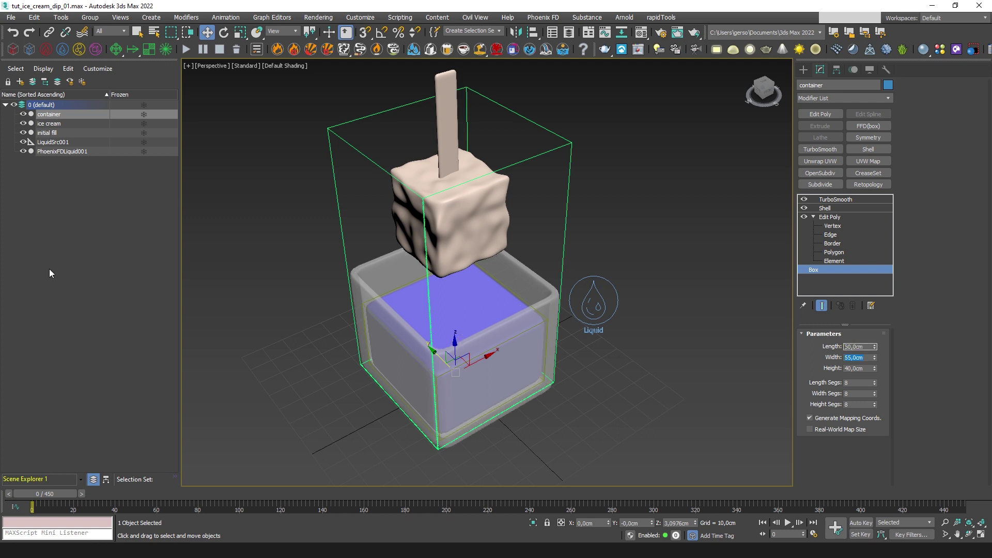
text(60)
key(Return)
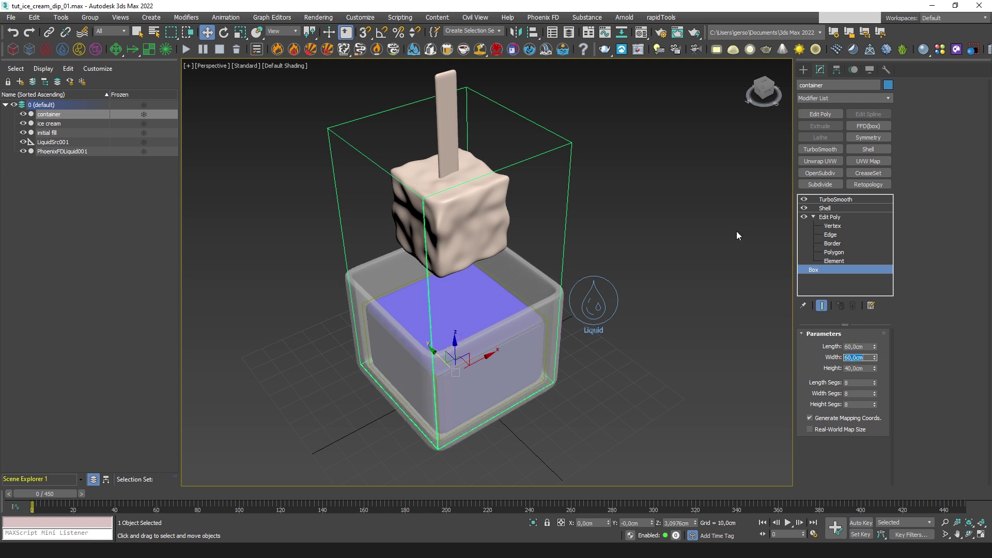
text(50)
key(Return)
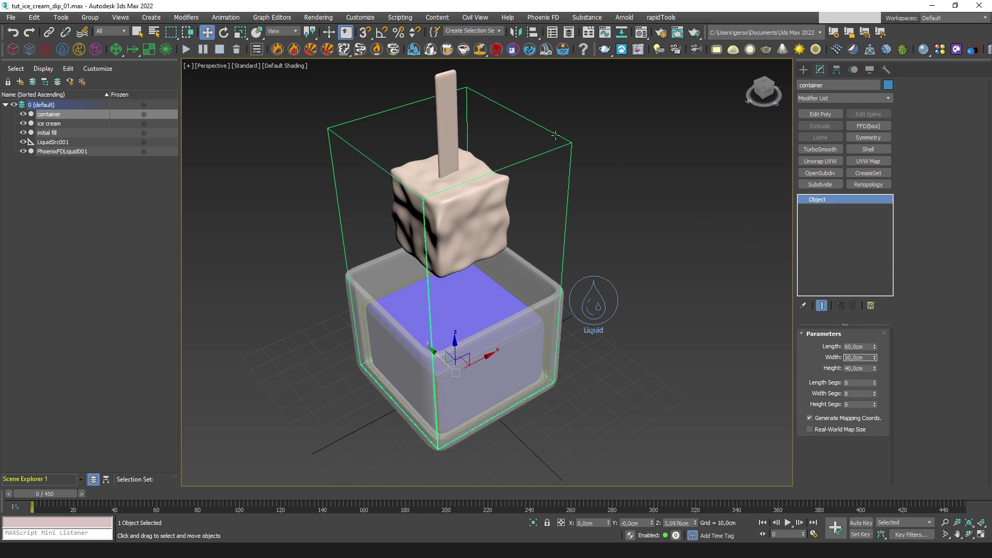
In the Top view, enlarge the Phoenix simulator's grid to 165 cells in X and Y to enclose the container
click(555, 135)
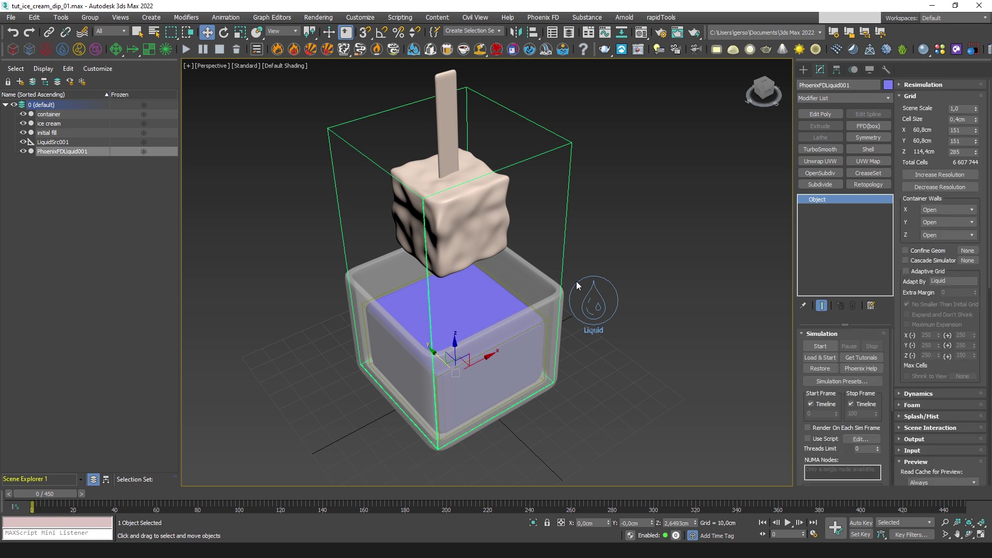
key(t)
key(F3)
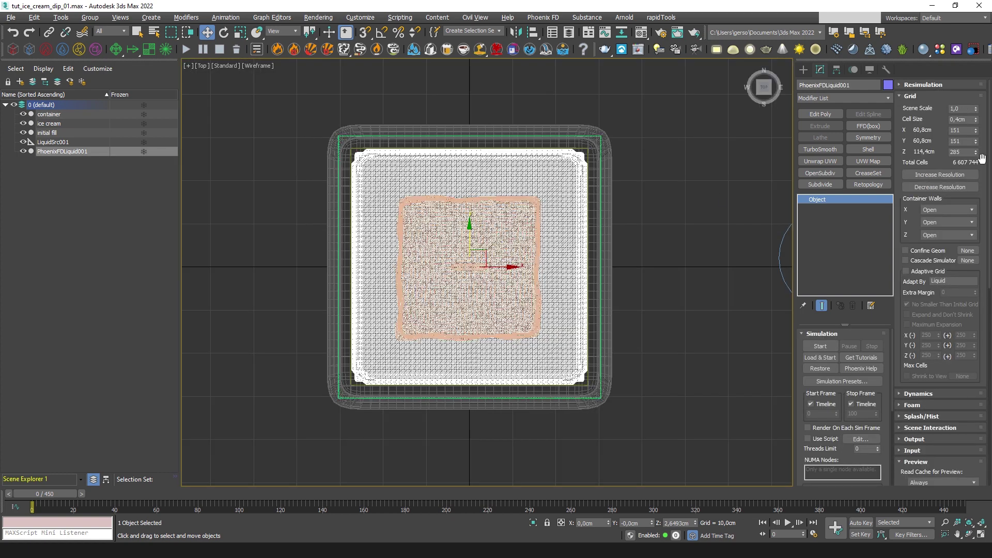
drag(975, 131, 976, 136)
click(975, 140)
key(alt+w)
key(alt+w)
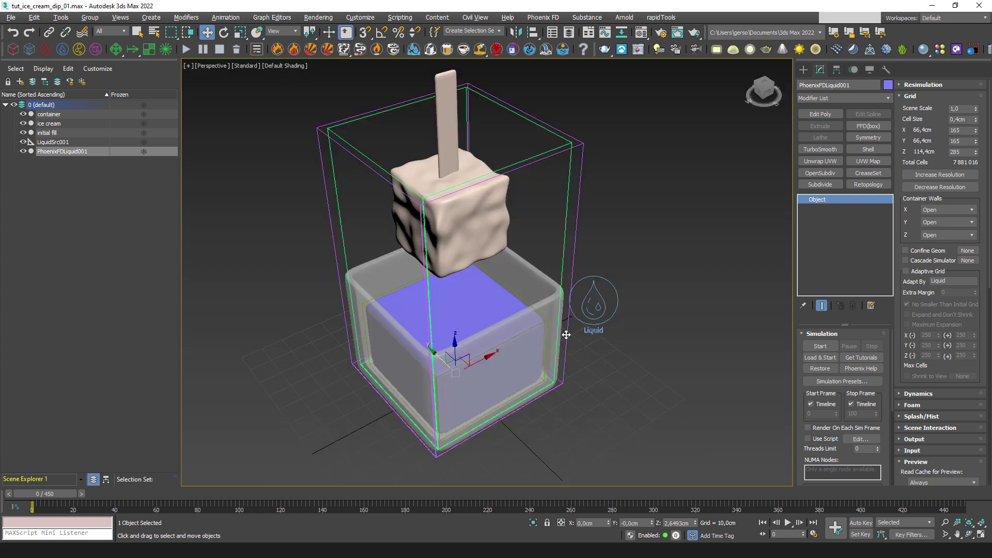
Set the length and width of the initial fill's base box to 60 cm
click(524, 303)
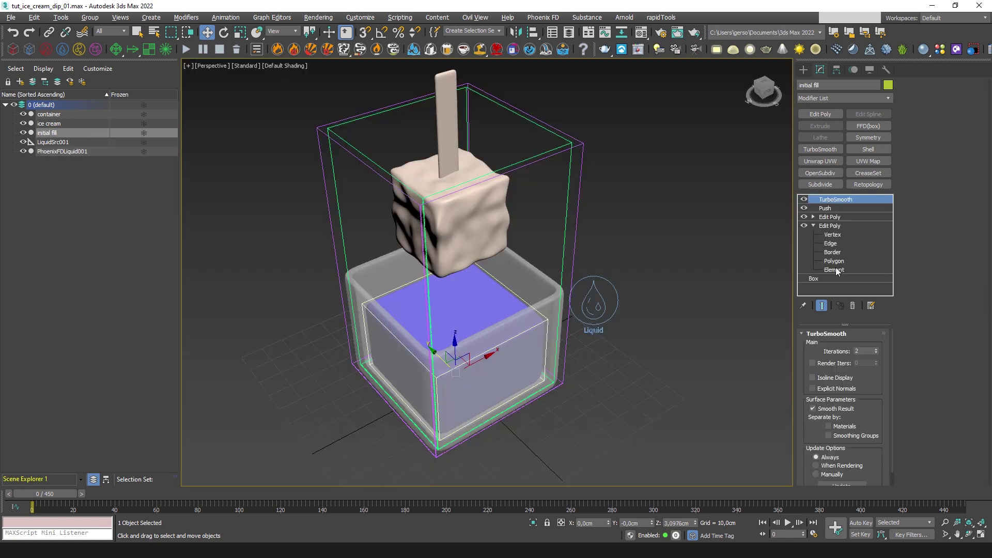
click(826, 278)
click(553, 305)
drag(864, 347, 830, 339)
text(0)
key(Return)
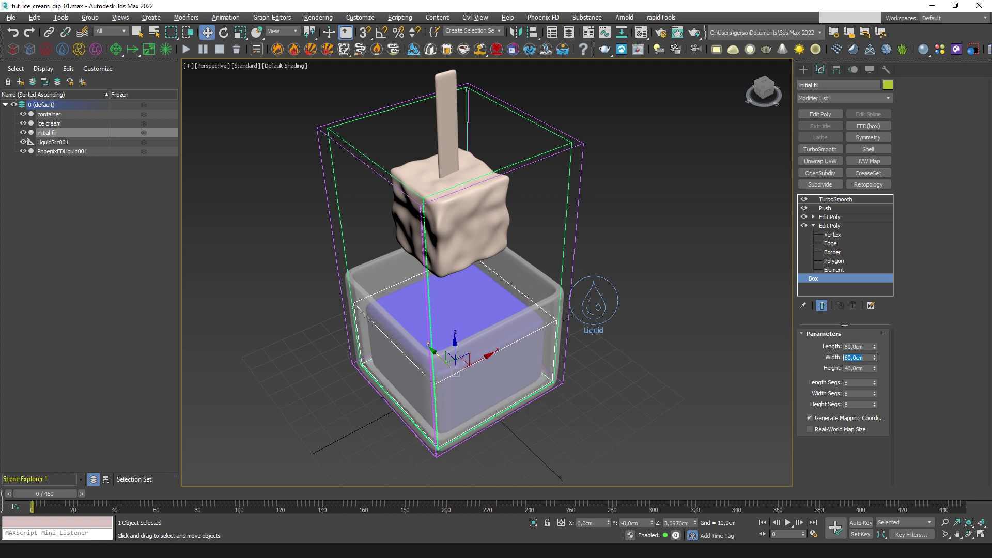
Set the length, width and height of the ice cream's base box to 30 cm
click(499, 224)
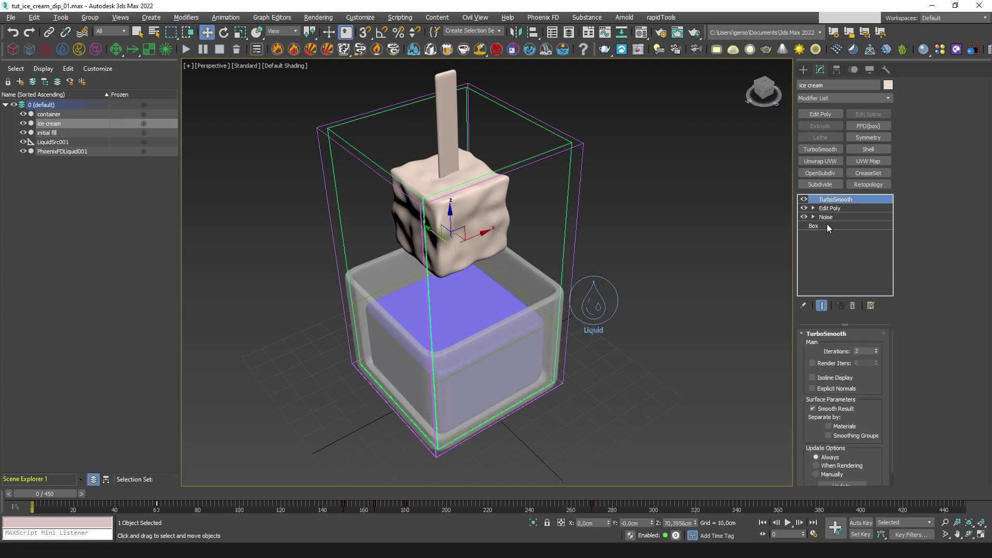
click(827, 224)
click(572, 307)
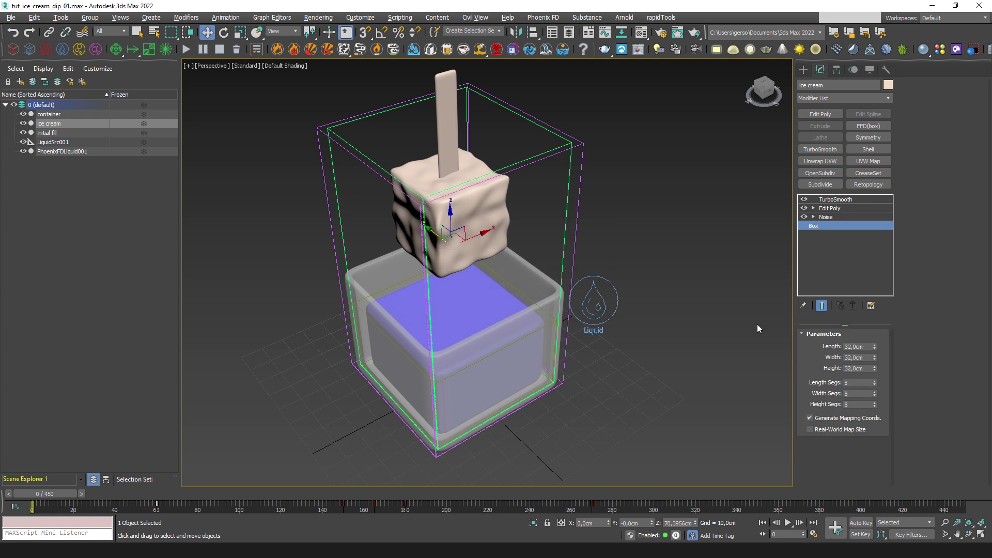
double_click(854, 347)
text(30)
key(Tab)
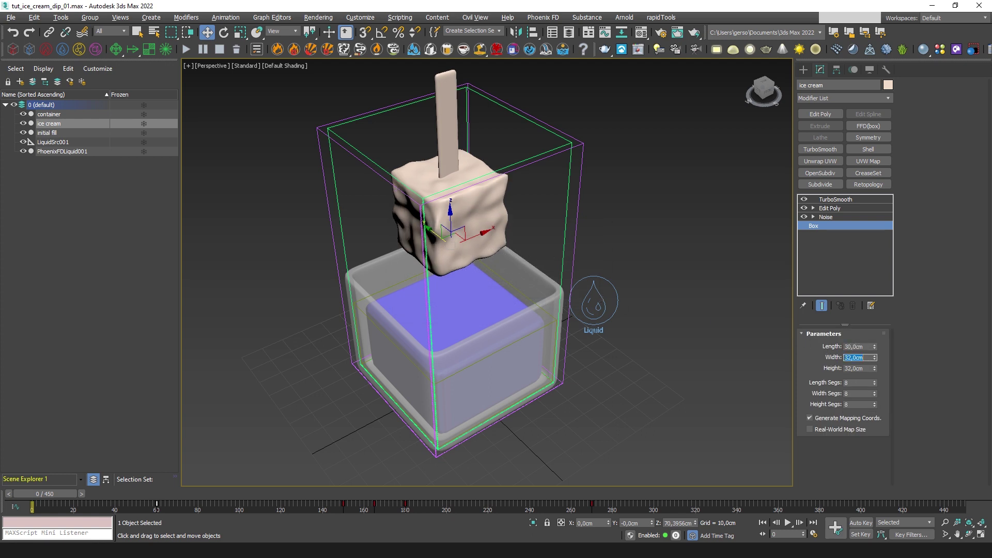
text(30)
key(Tab)
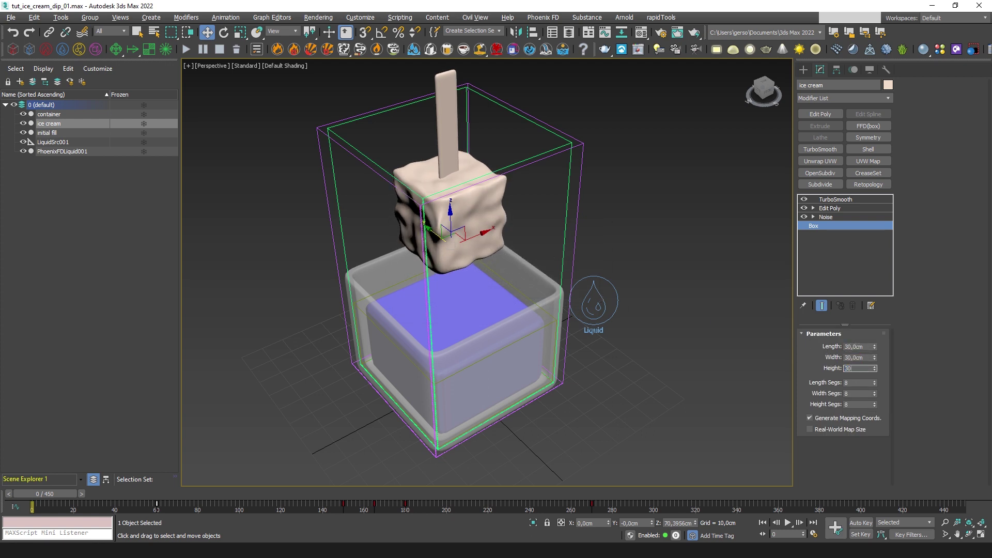
key(Return)
Examine the resized ice cream's surface and mesh density in shaded and wireframe display
click(670, 245)
click(454, 149)
alt+middle_drag(617, 296, 634, 277)
scroll(434, 181, up, 6)
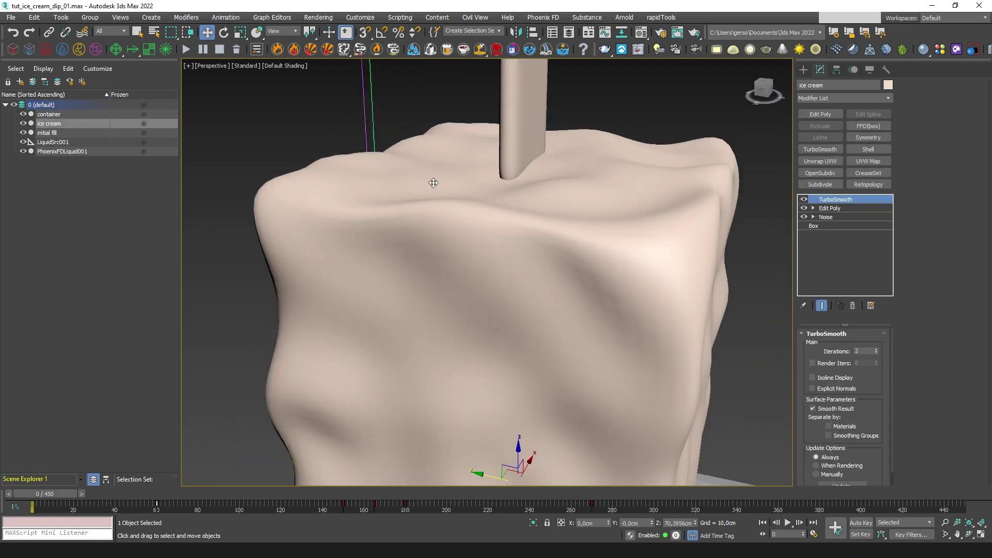
scroll(579, 216, down, 3)
key(F3)
mouse_move(566, 254)
alt+middle_down()
mouse_move(574, 218)
mouse_move(628, 273)
mouse_move(667, 292)
alt+middle_up()
scroll(615, 304, down, 4)
In the ice cream's Edit Poly modifier, select the stick element, scale it slightly and deselect the object
click(829, 209)
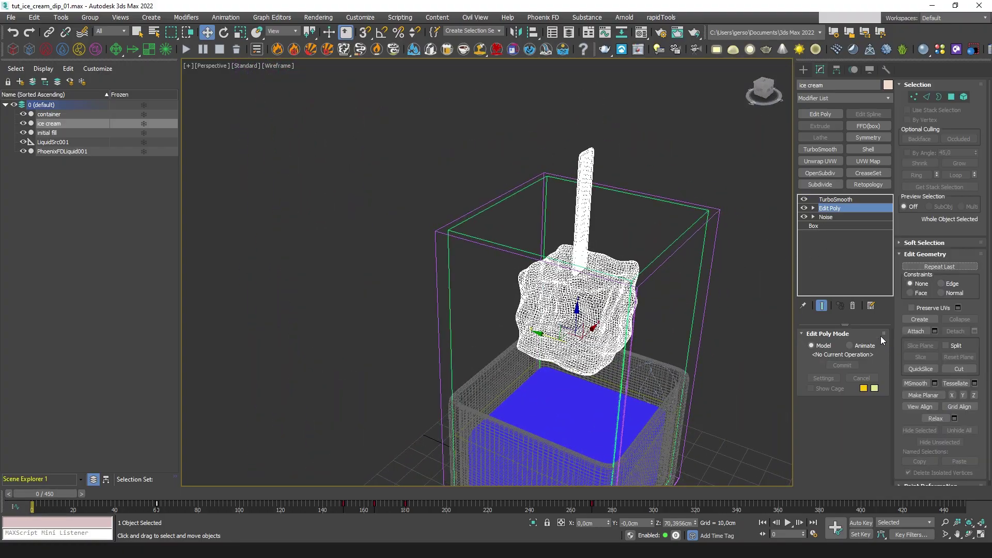
click(963, 96)
click(585, 217)
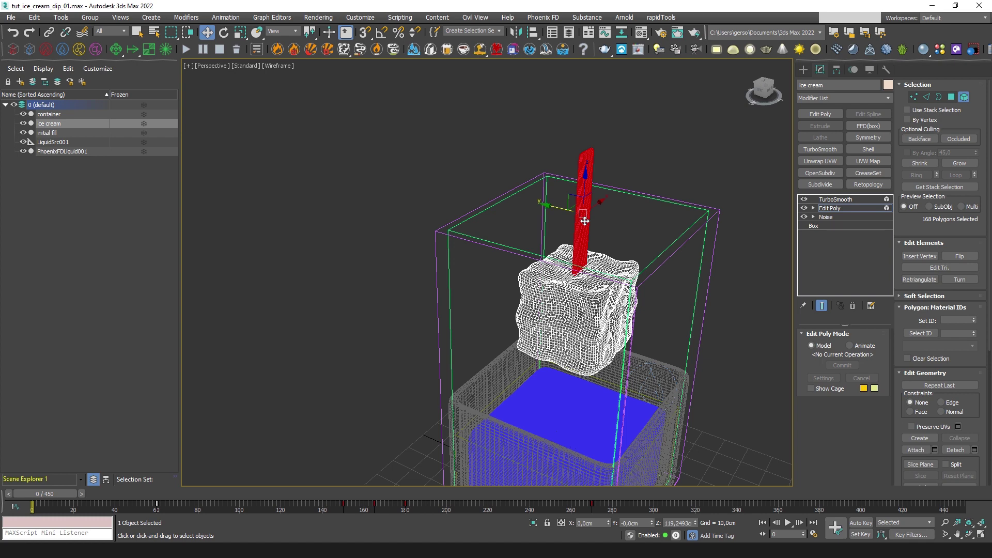
key(F3)
scroll(549, 262, up, 5)
click(241, 32)
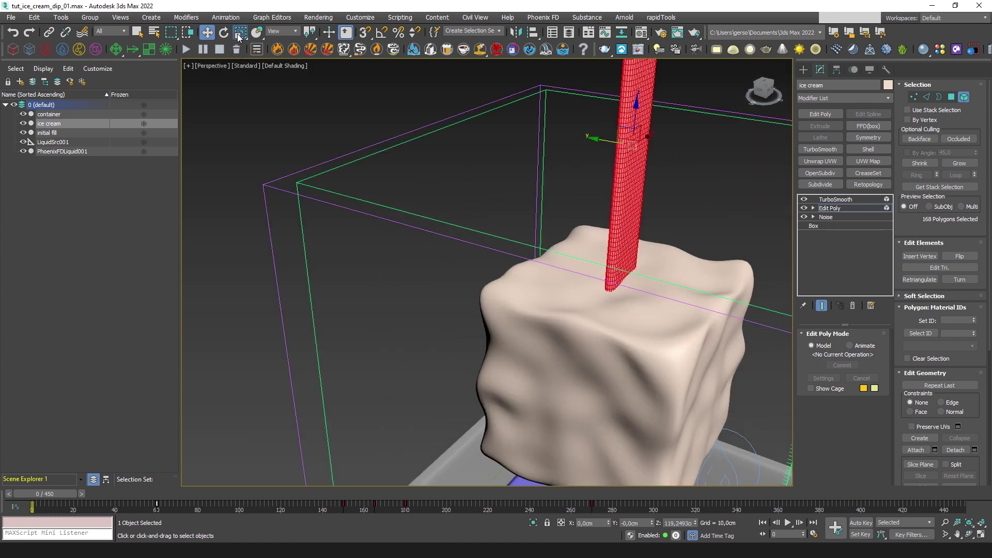
drag(676, 151, 692, 156)
click(964, 97)
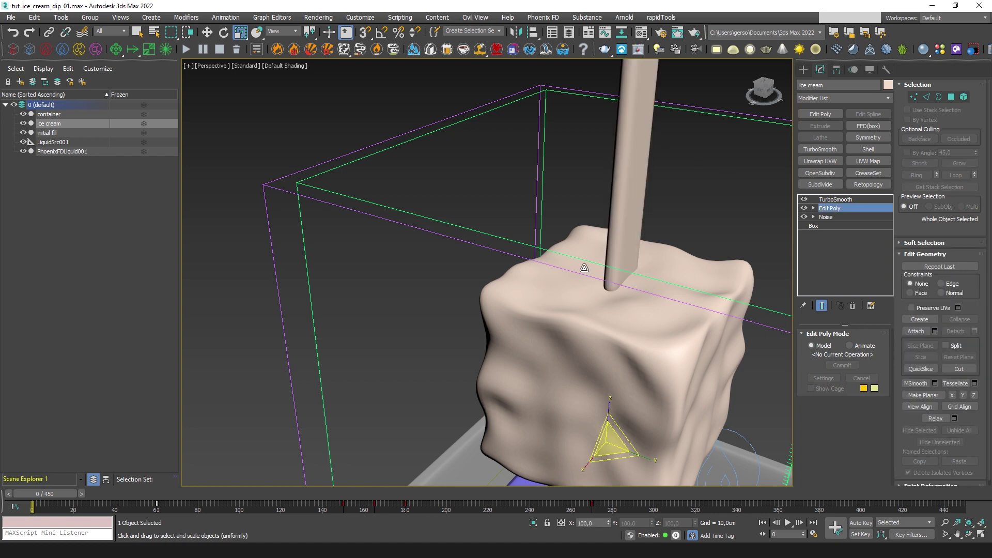
scroll(582, 273, down, 5)
click(210, 33)
middle_drag(655, 326, 638, 336)
click(681, 274)
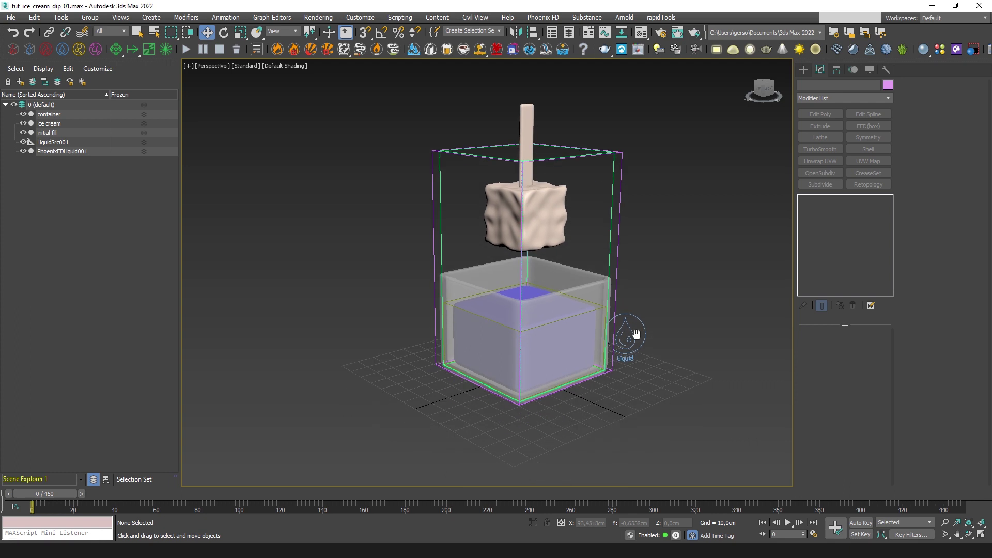
Delete the Phoenix simulator's existing cache, run the liquid simulation from the start and stop it at about frame 21
click(236, 49)
click(579, 308)
middle_drag(658, 275, 623, 267)
scroll(615, 282, up, 3)
scroll(631, 268, down, 4)
scroll(637, 265, up, 4)
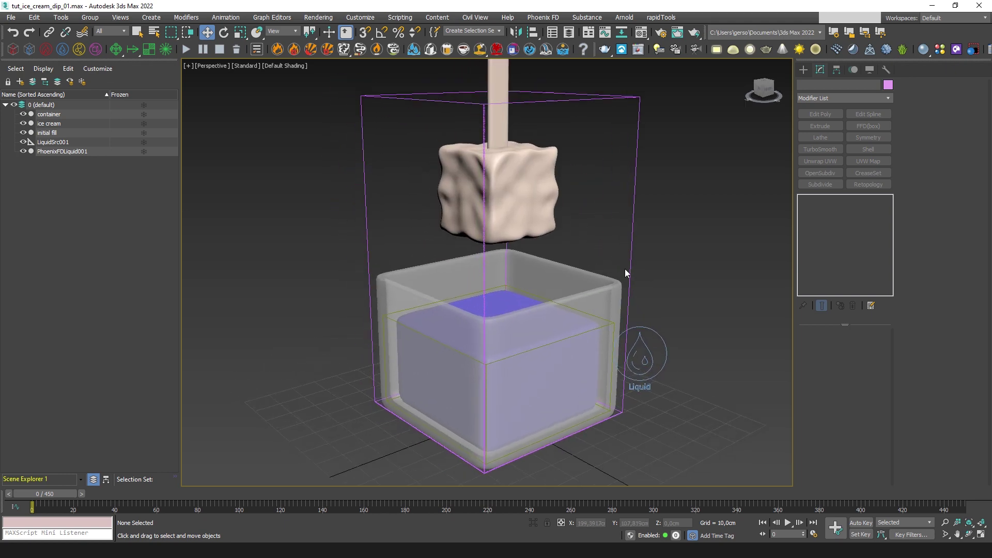
alt+middle_drag(569, 210, 610, 217)
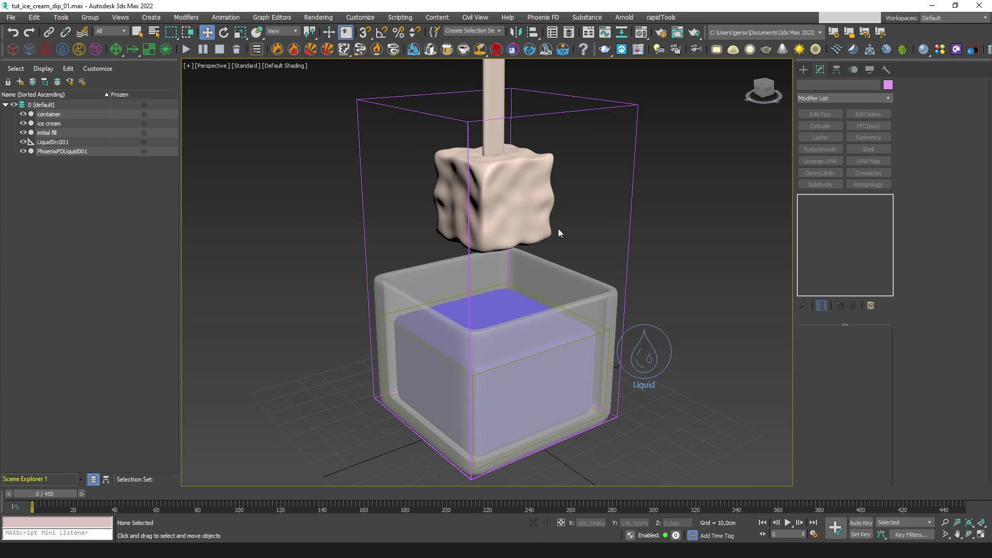
click(186, 49)
click(582, 308)
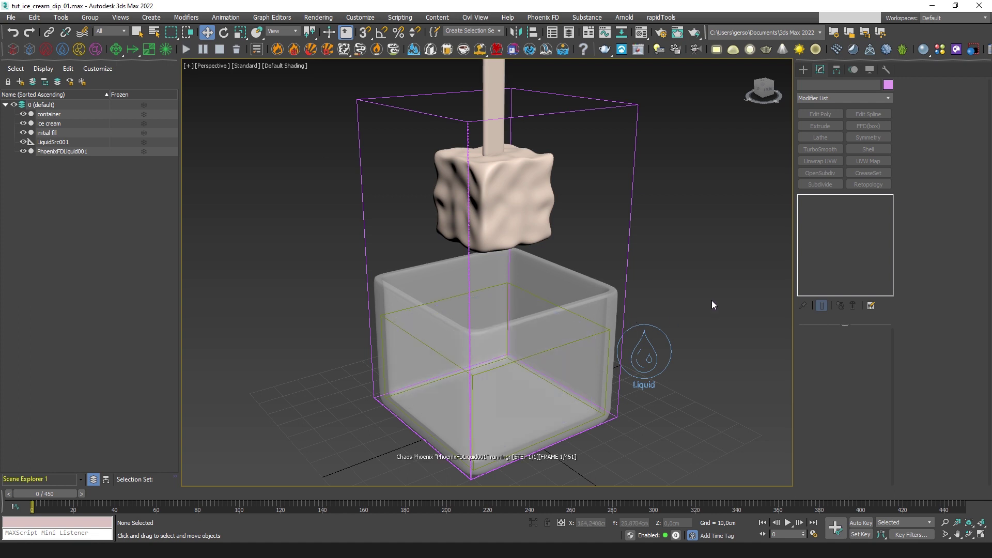
key(r)
alt+middle_drag(712, 299, 675, 285)
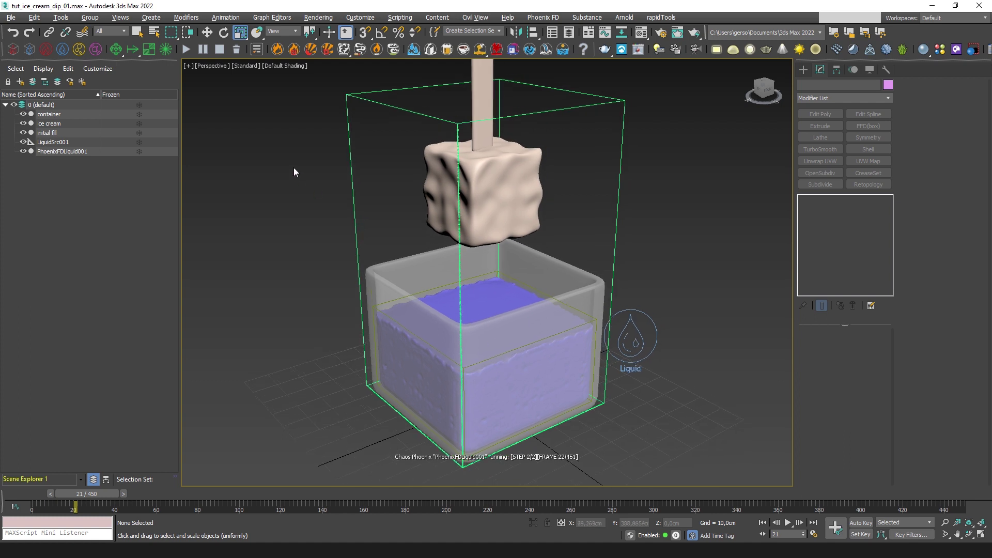
click(216, 49)
In the Top view, reduce the Phoenix simulator's grid to 160 cells in X and Y so its sides cut through the container walls
drag(318, 130, 368, 148)
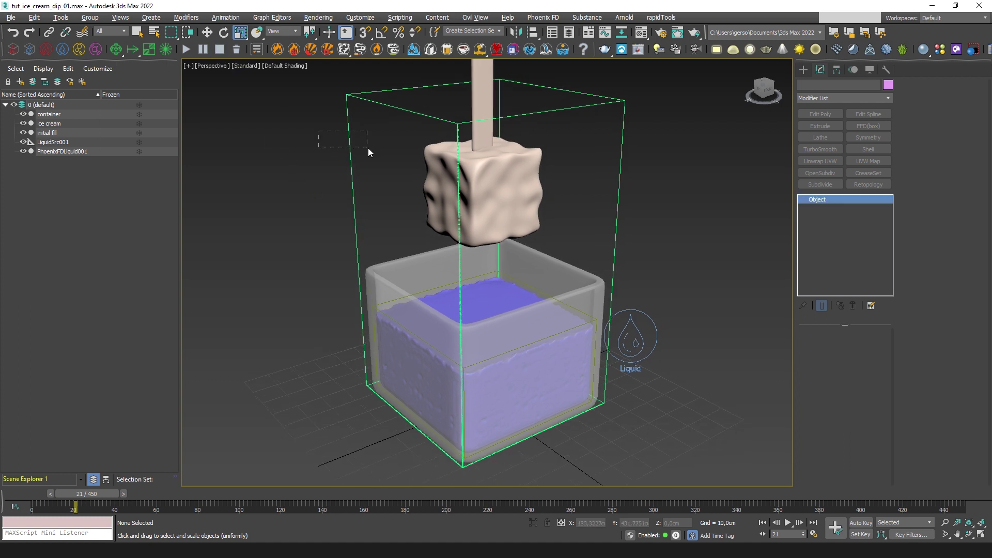
middle_drag(646, 243, 631, 244)
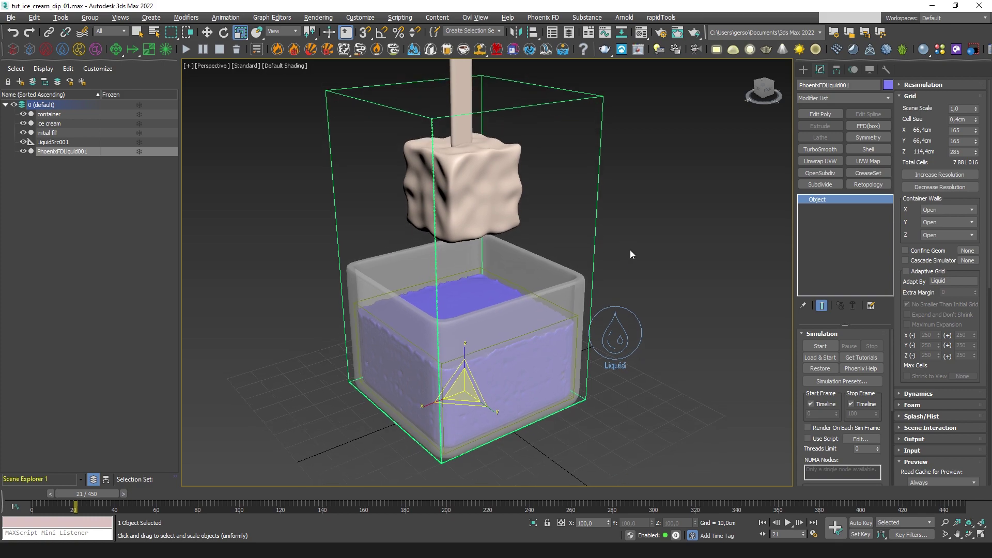
key(alt+w)
middle_click(426, 246)
key(alt+w)
scroll(607, 206, up, 6)
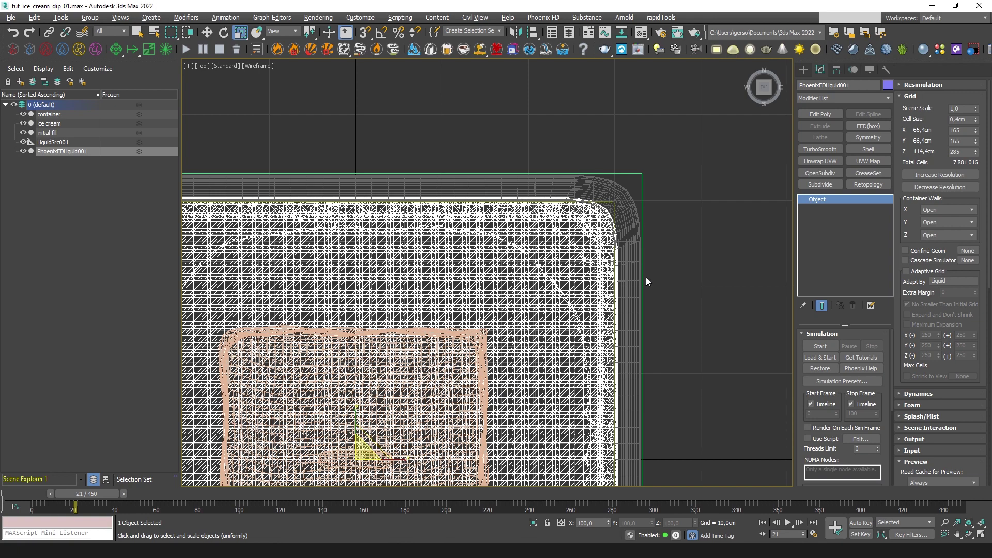
scroll(564, 178, up, 3)
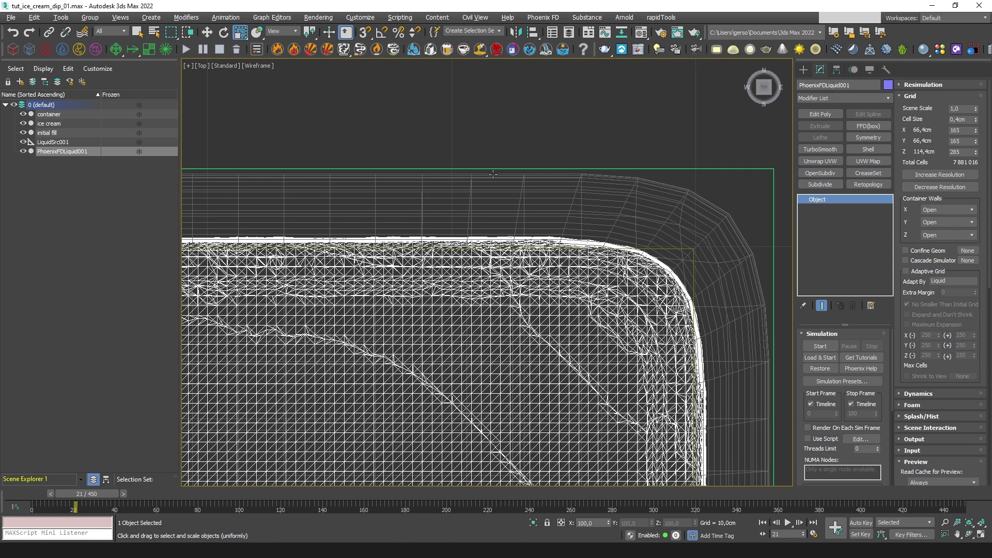
scroll(735, 330, down, 10)
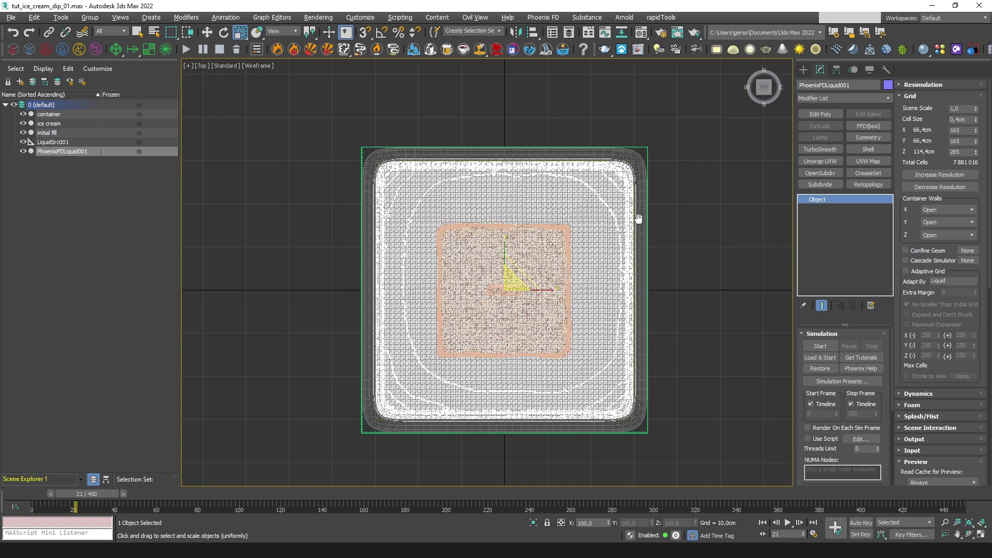
drag(976, 132, 976, 129)
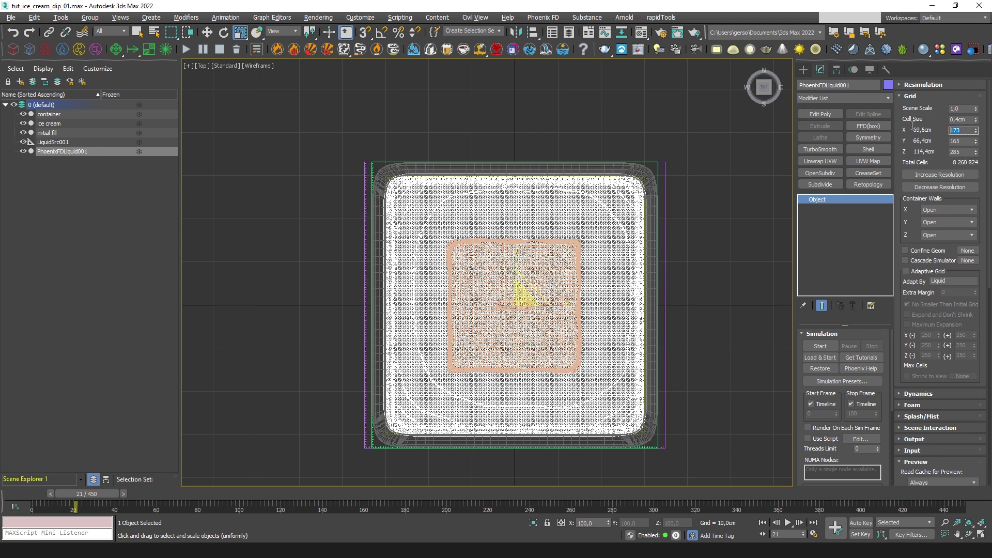
key(Tab)
text(160)
key(Return)
scroll(620, 184, up, 7)
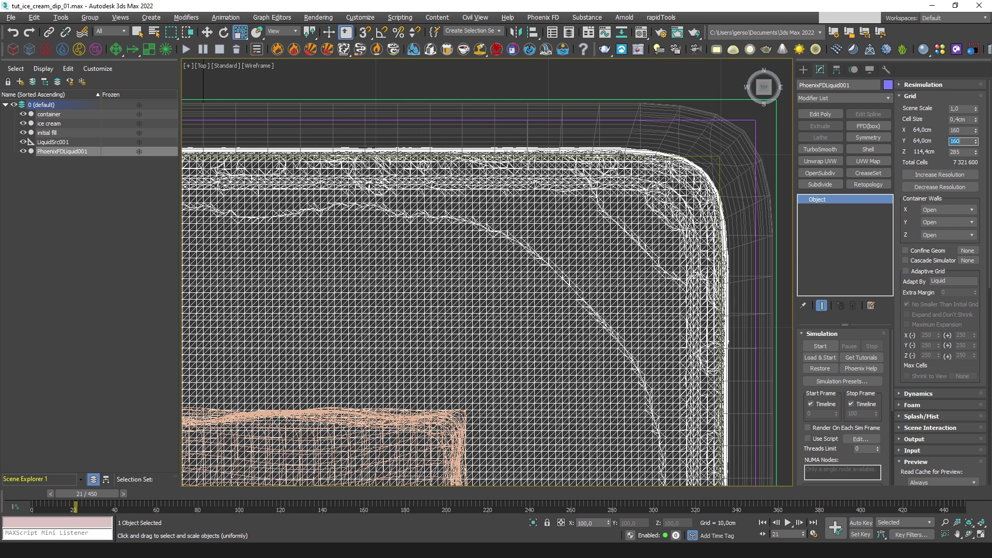
scroll(641, 202, down, 7)
key(alt+w)
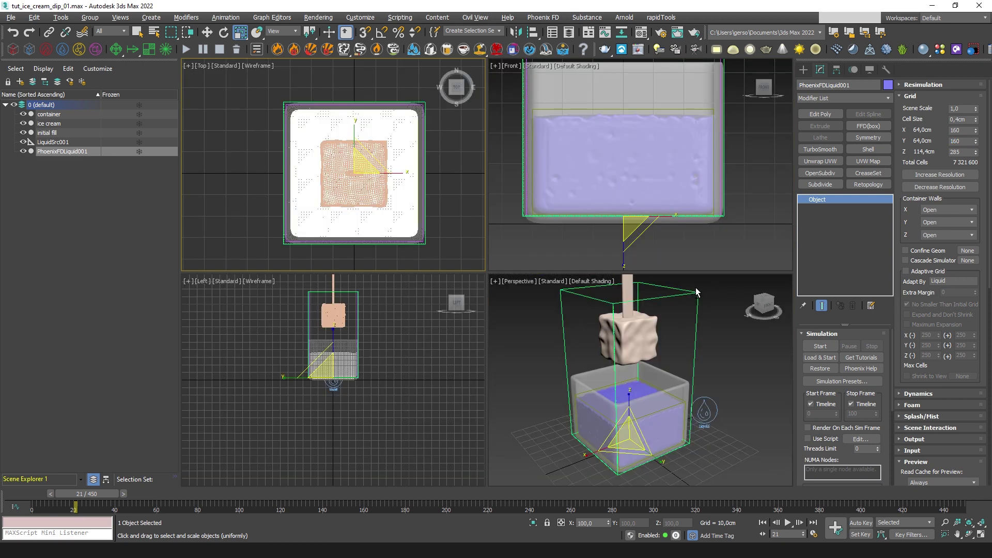
key(alt+w)
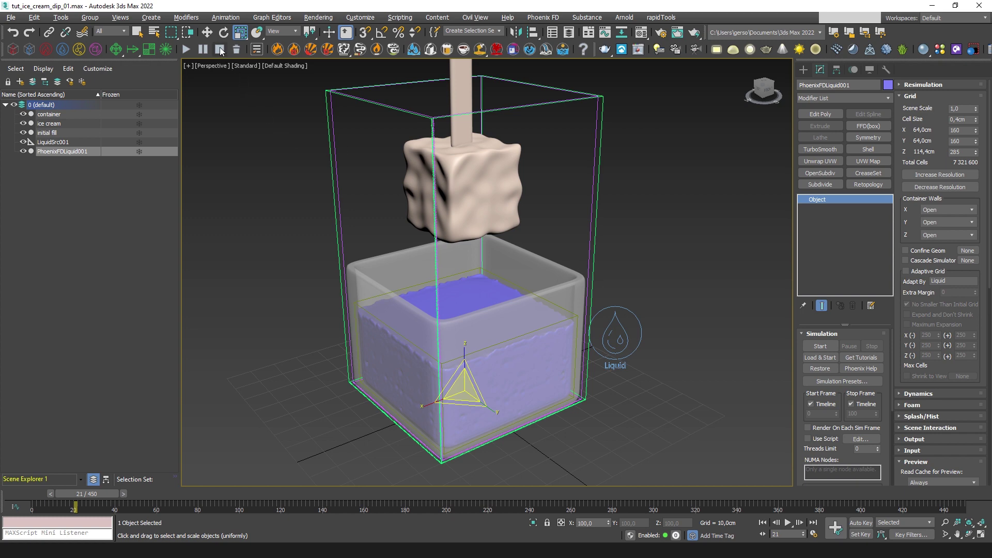
Return the timeline to frame 0 and delete the Phoenix simulator's cache
click(236, 49)
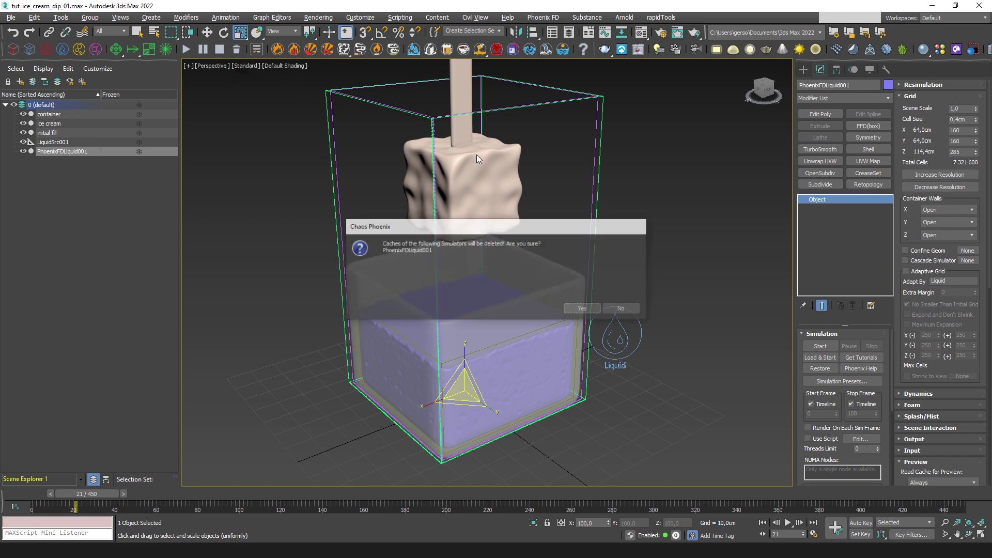
click(620, 309)
drag(83, 492, 36, 493)
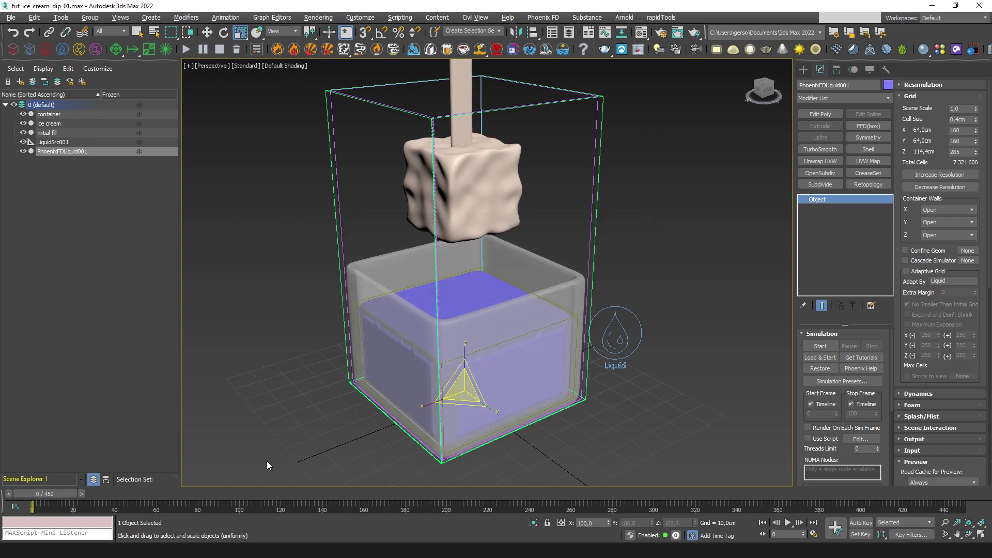
click(234, 50)
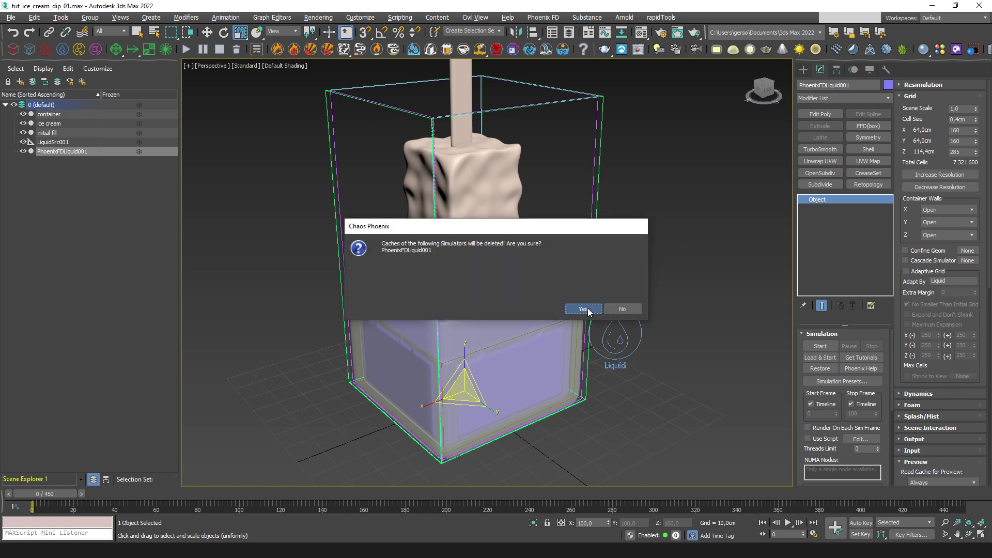
click(585, 309)
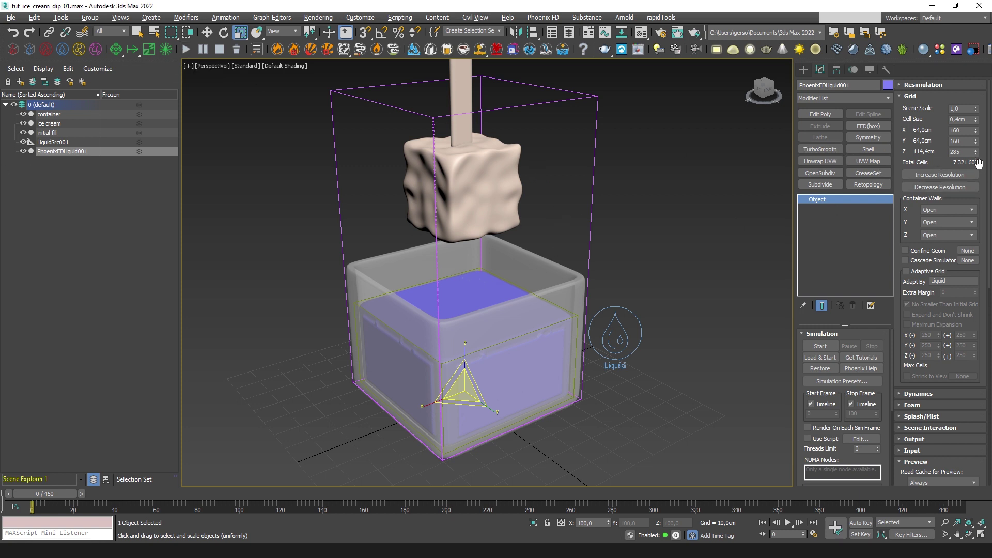
Lower the Phoenix liquid grid's Z size to 111 cells so it ends just below the container's rim
drag(977, 155, 973, 184)
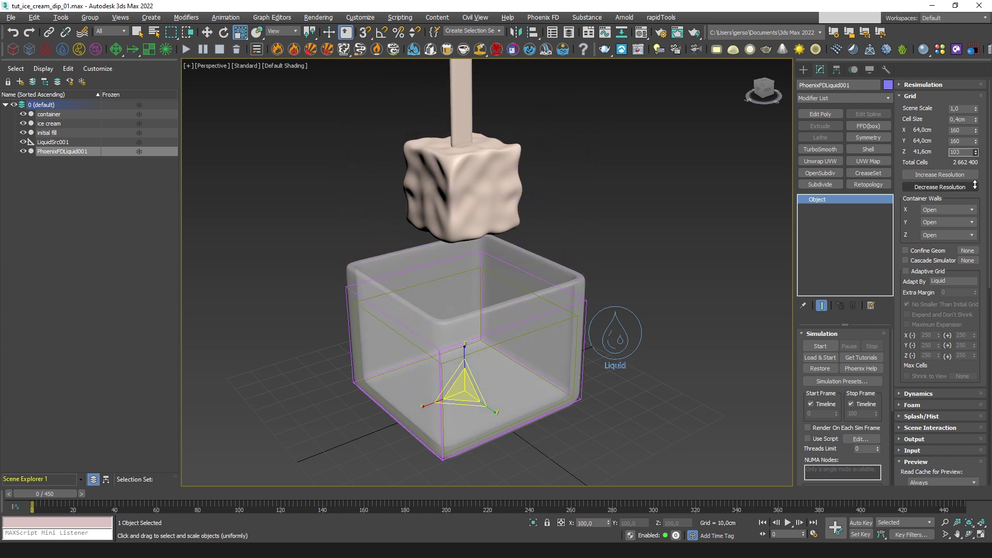
alt+middle_drag(599, 345, 656, 351)
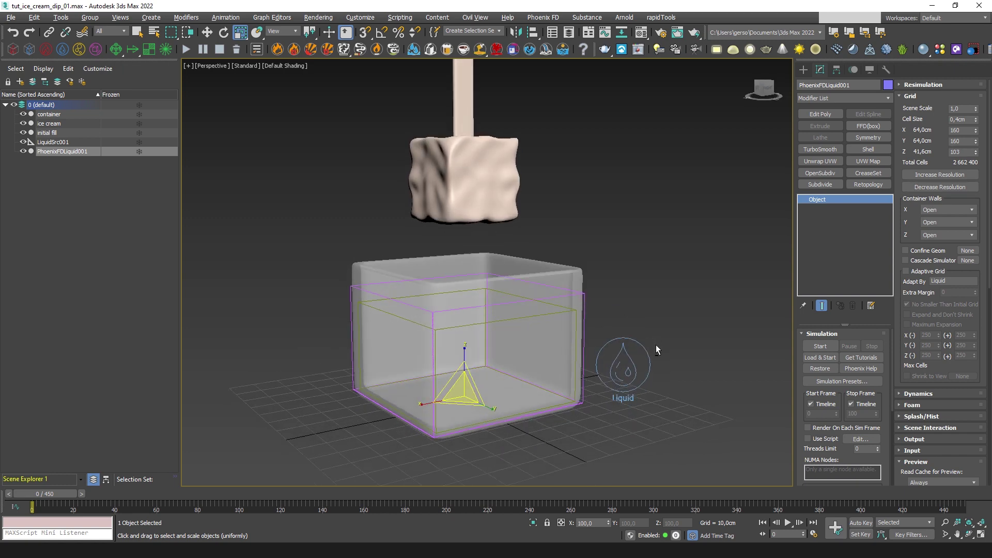
drag(977, 151, 977, 147)
With Auto Key on at frame 101, animate the liquid grid's Z size to 285 cells, and turn Auto Key off
drag(69, 491, 260, 495)
key(r)
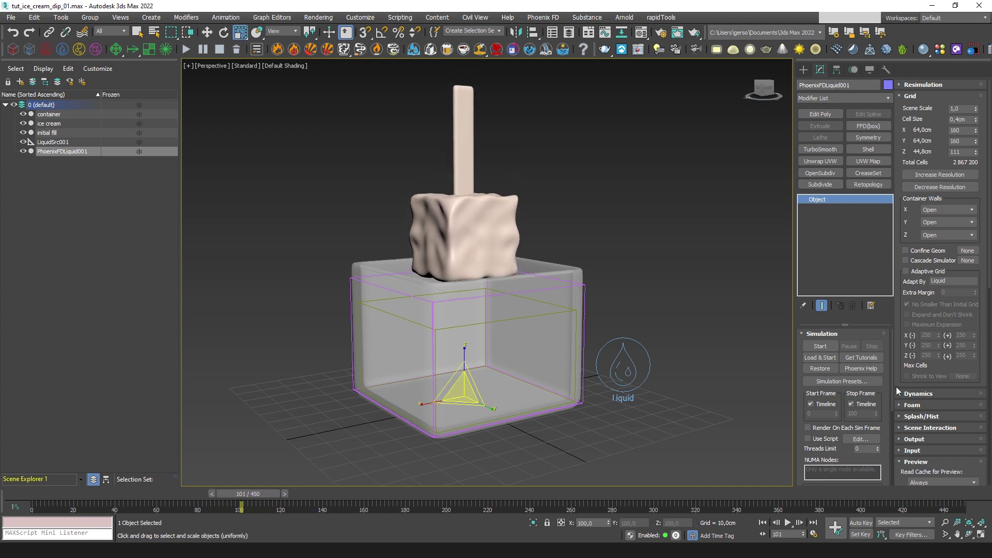
click(861, 522)
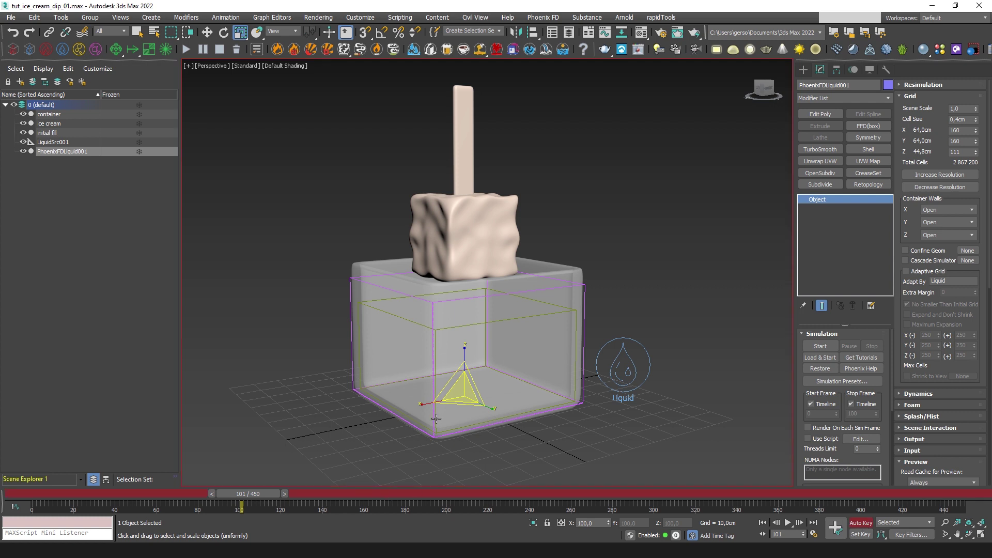
double_click(961, 152)
key(Return)
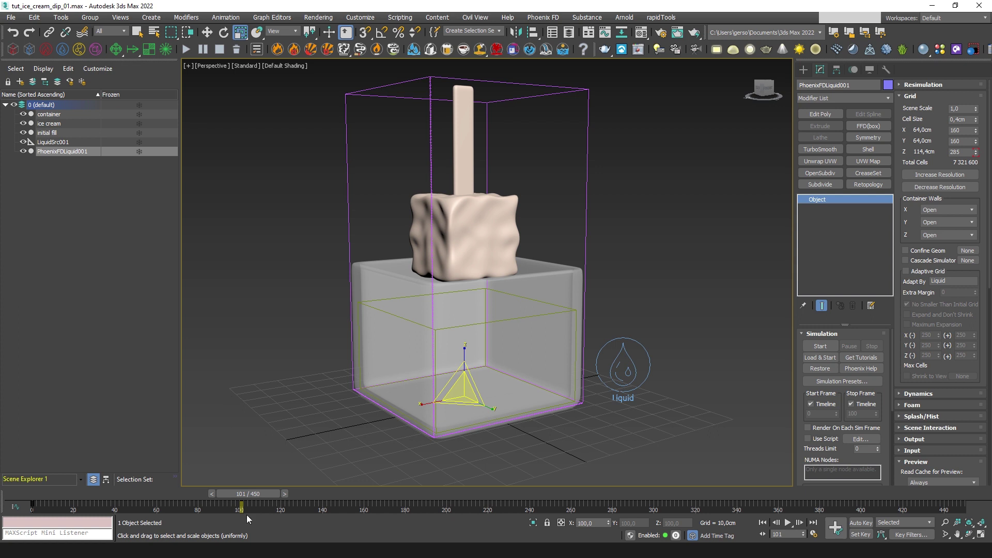
Retime the two grid height keys to about frames 100 and 105, and save the scene
key(ctrl+z)
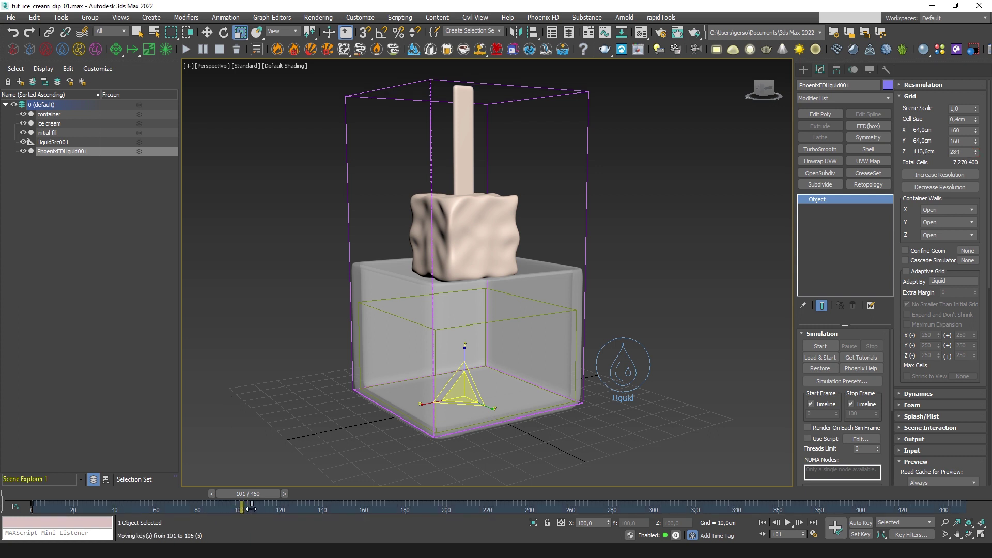
drag(36, 511, 21, 477)
click(240, 32)
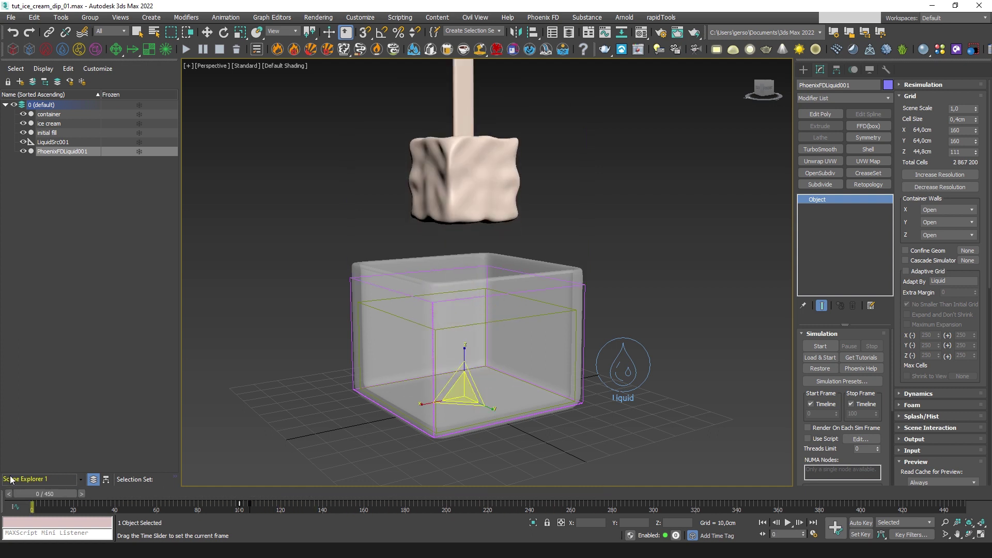
click(10, 17)
click(33, 94)
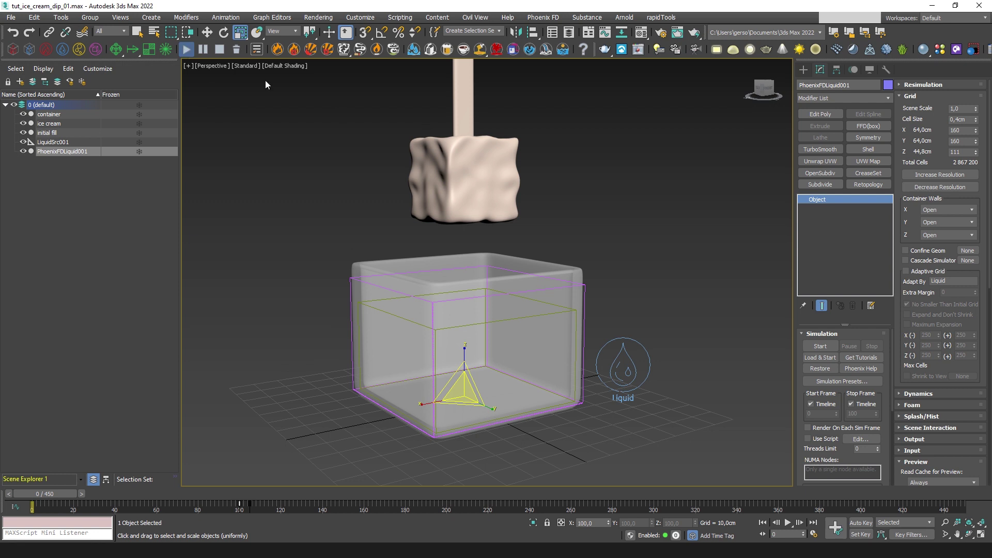
Start the liquid simulation and inspect the initial fill inside the container
mouse_move(634, 301)
middle_down()
mouse_move(643, 310)
mouse_move(646, 296)
middle_up()
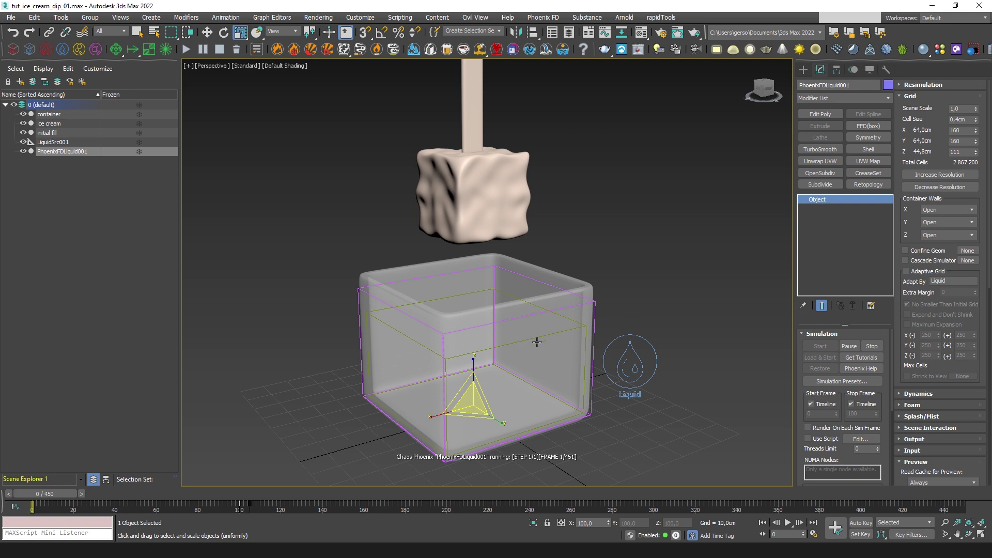
key(w)
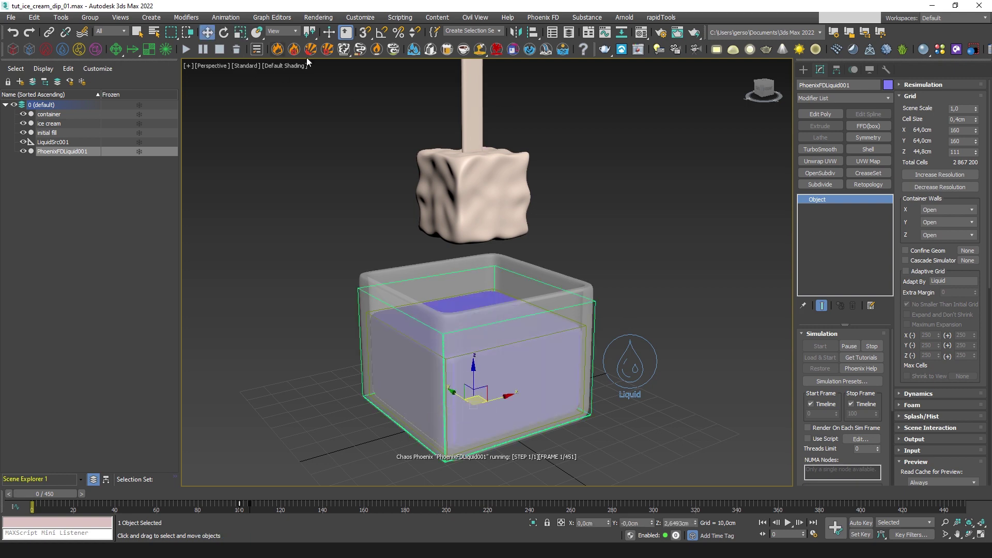
scroll(469, 366, up, 5)
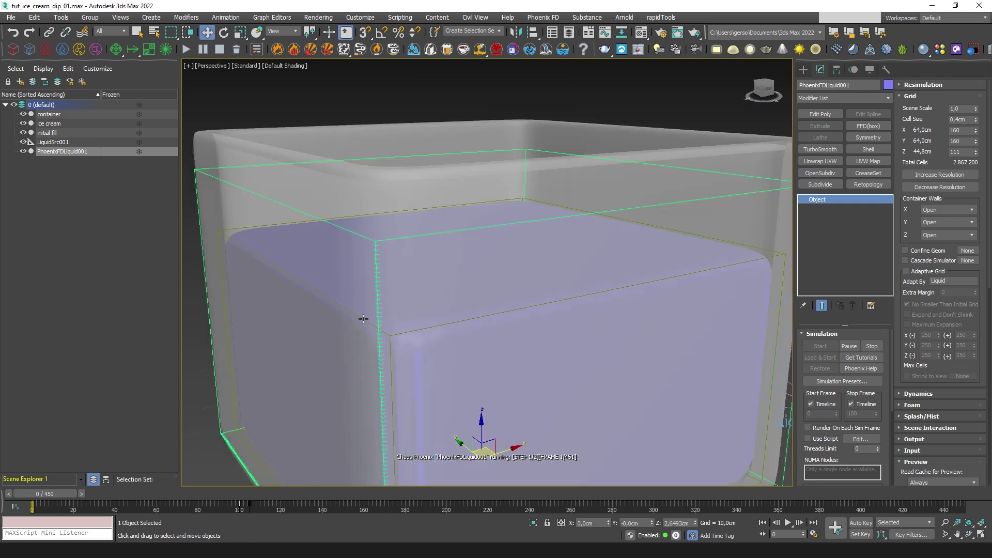
scroll(458, 275, down, 5)
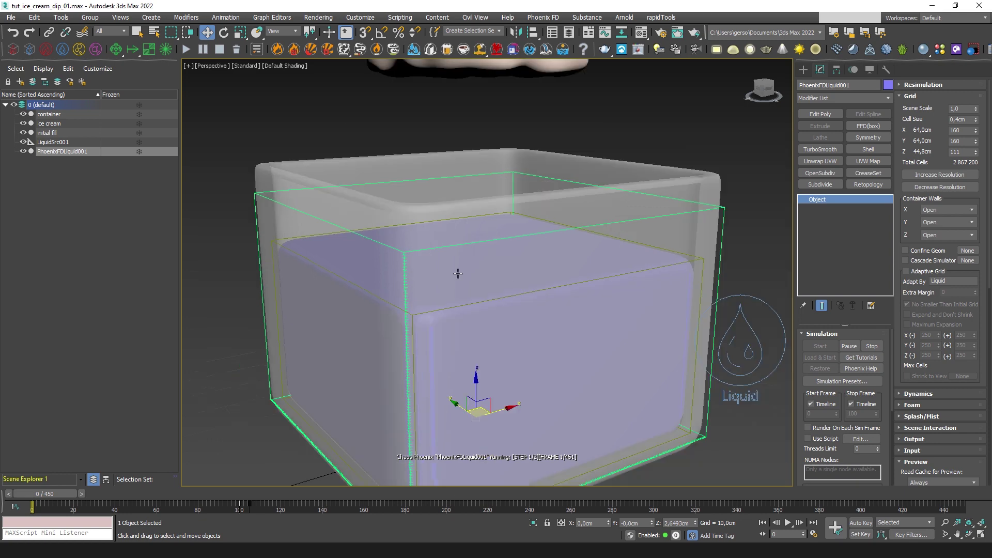
scroll(572, 333, down, 1)
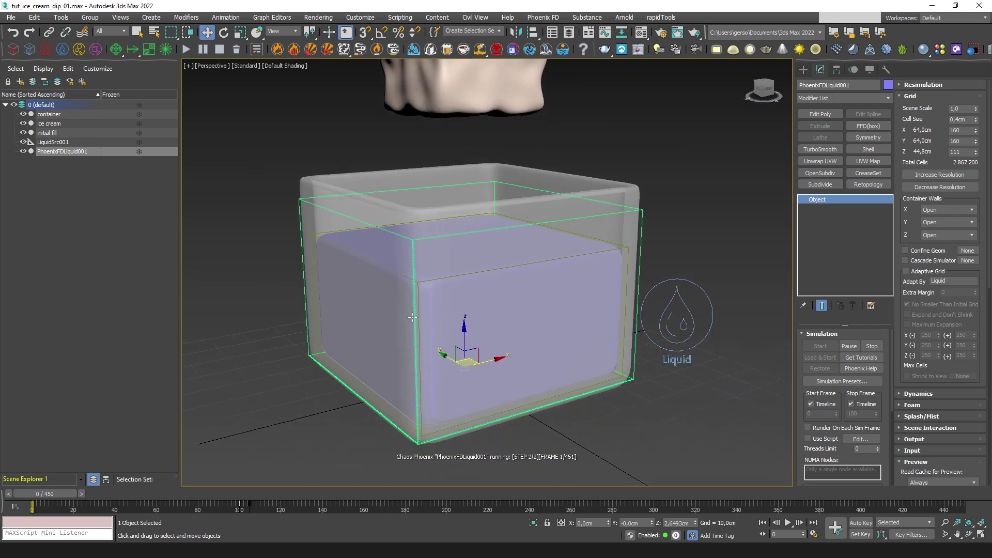
scroll(412, 317, down, 2)
scroll(525, 295, down, 2)
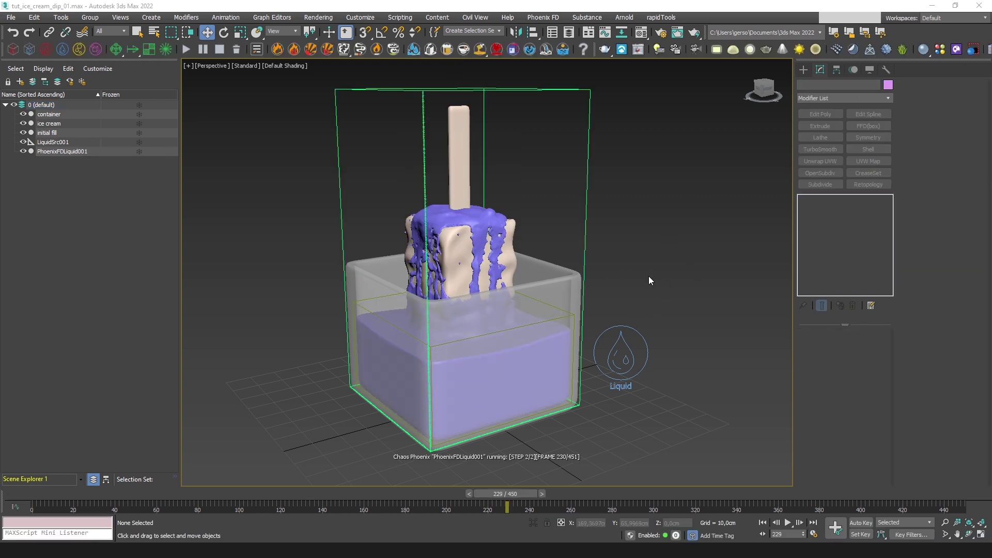
Scrub through the frames around the ice cream's rise out of the liquid, and stop the running simulation
alt+middle_drag(656, 277, 592, 469)
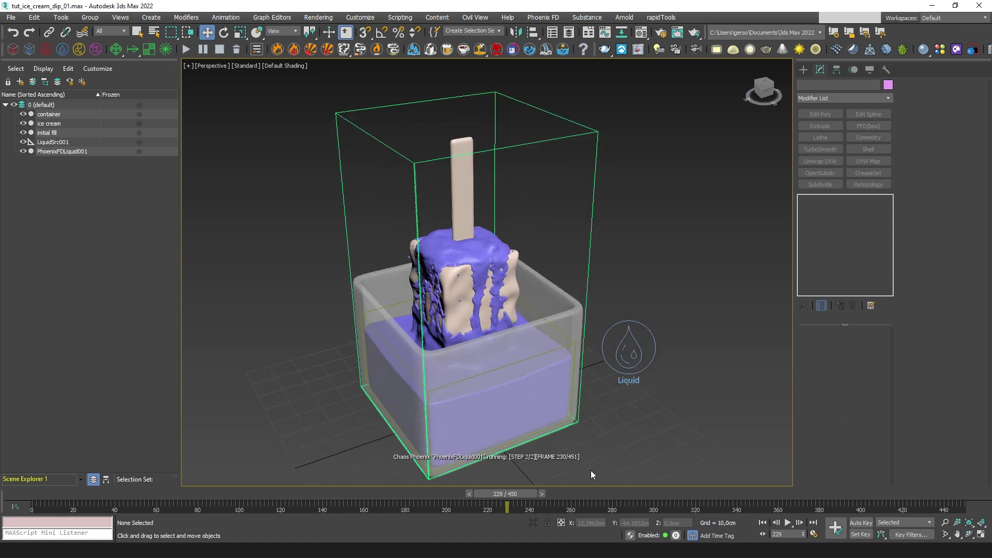
drag(523, 494, 435, 505)
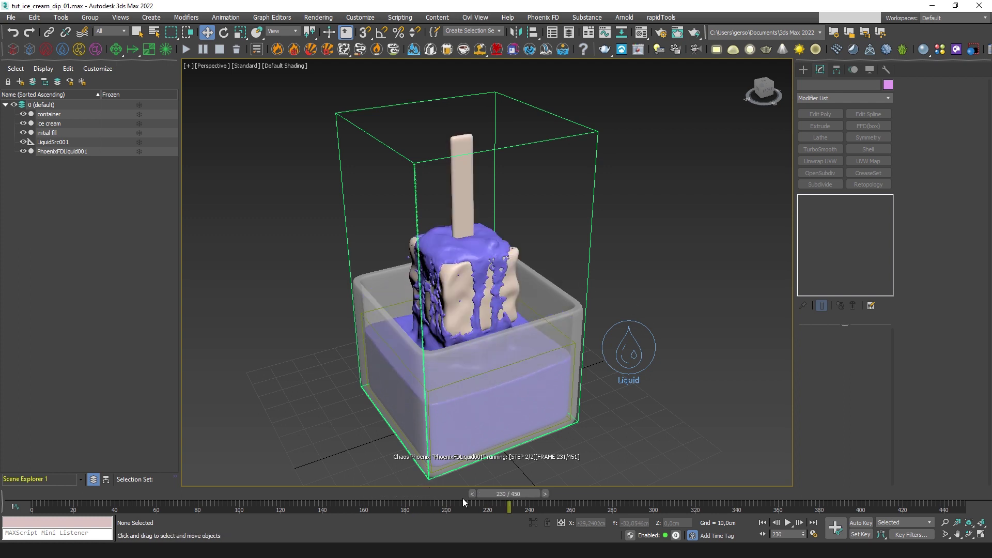
drag(449, 494, 528, 504)
click(207, 32)
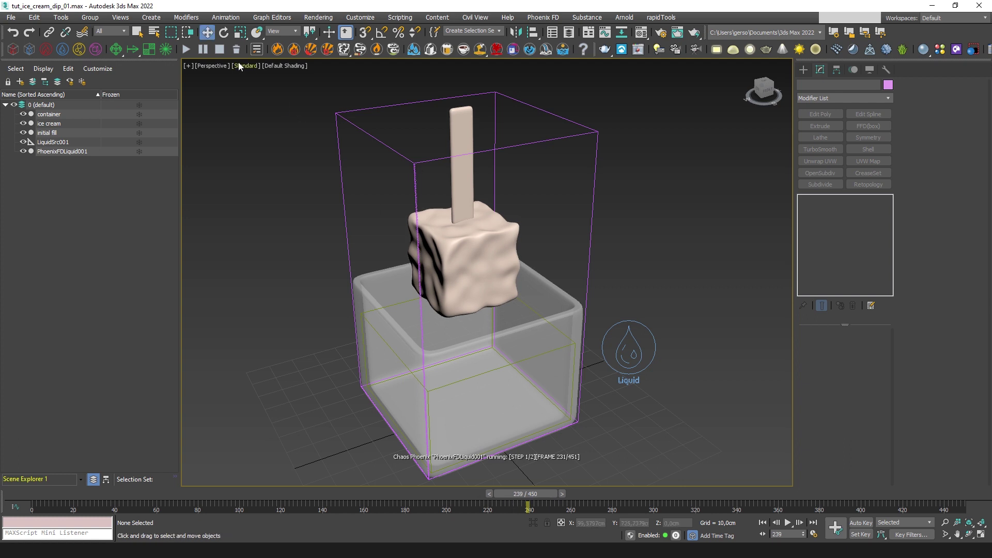
click(222, 48)
Examine at frame 225 how the liquid coats the ice cream's top and sides around the stick
mouse_move(518, 494)
mouse_down()
mouse_move(357, 482)
mouse_move(520, 492)
mouse_move(505, 494)
mouse_up()
key(w)
alt+middle_drag(484, 295, 483, 272)
scroll(481, 271, up, 4)
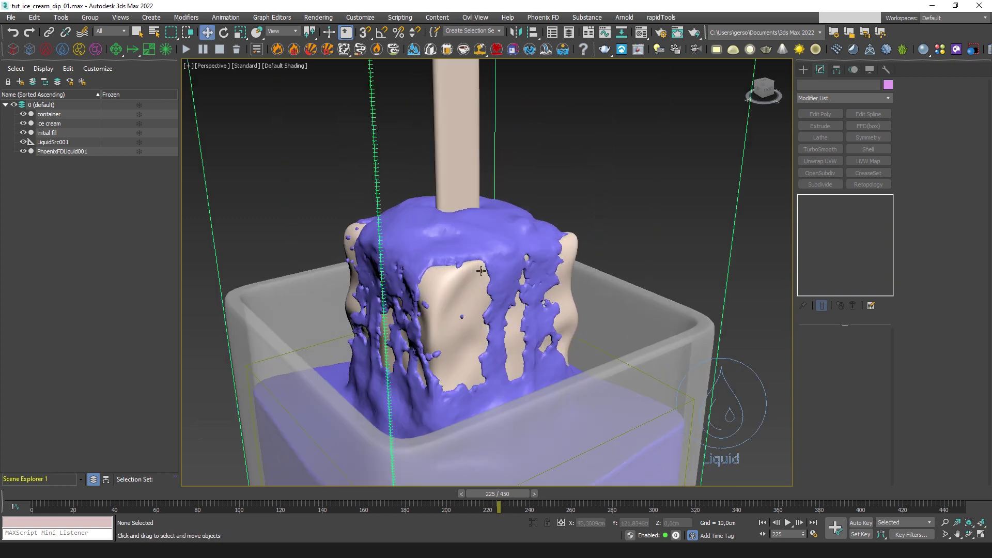
scroll(490, 246, down, 3)
scroll(495, 242, down, 5)
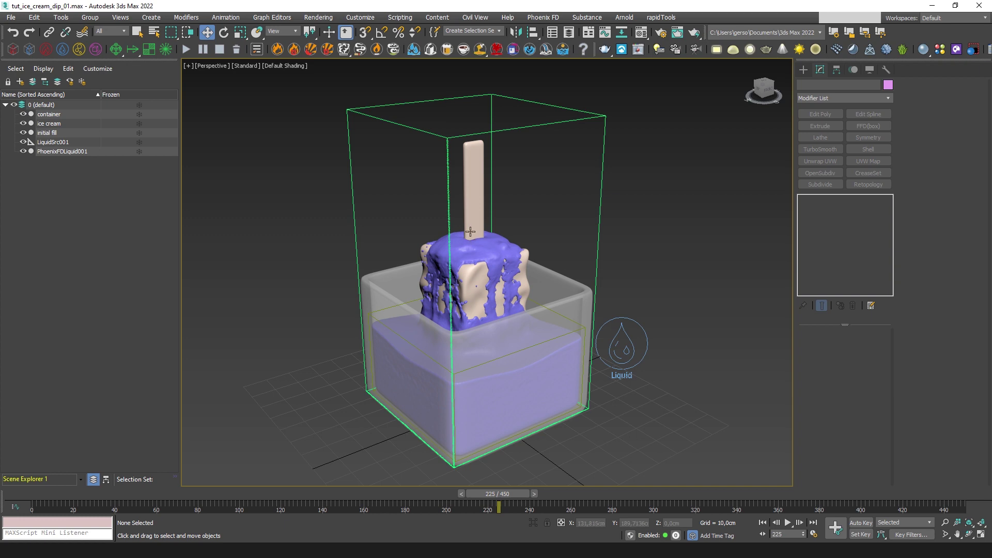
alt+middle_drag(481, 243, 468, 219)
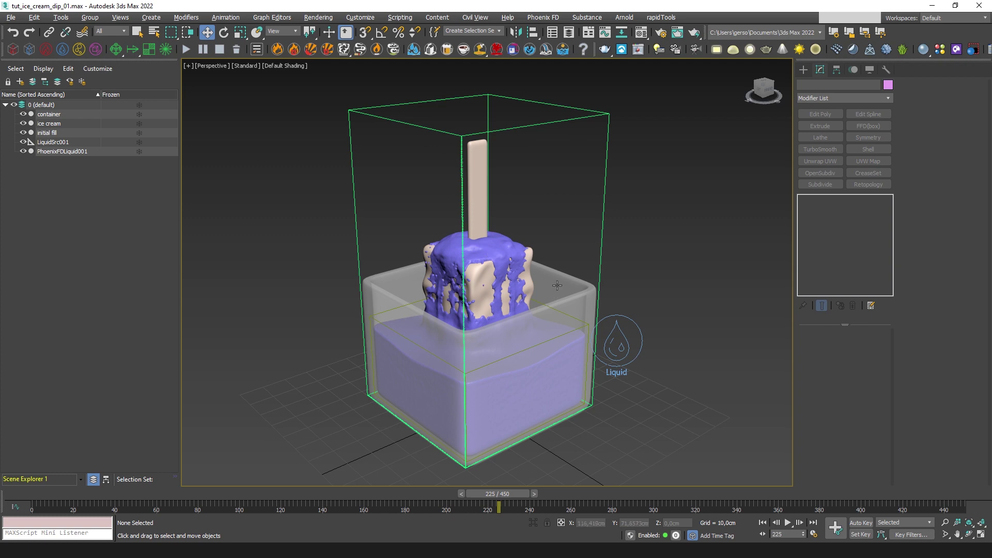
alt+middle_drag(557, 285, 551, 300)
alt+middle_drag(528, 333, 491, 246)
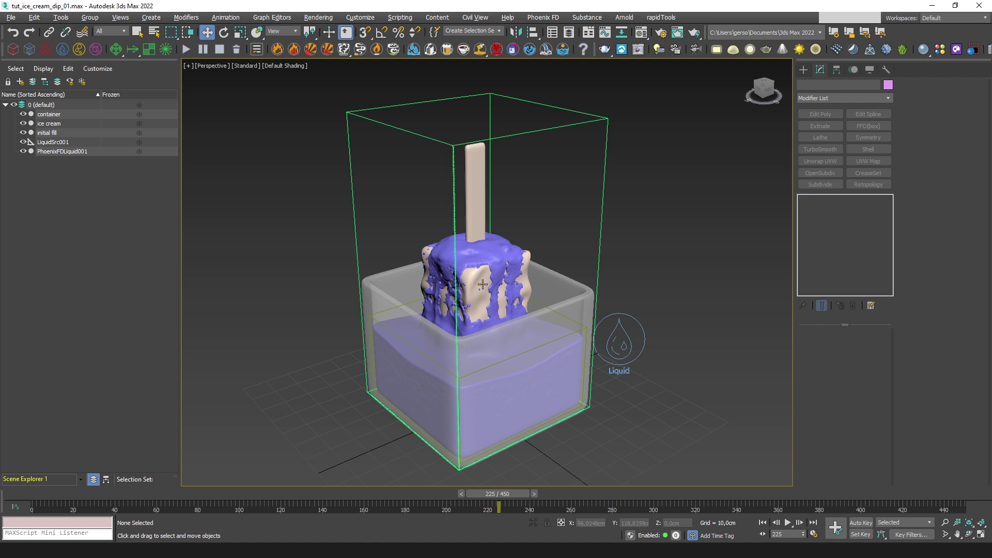
scroll(517, 294, up, 3)
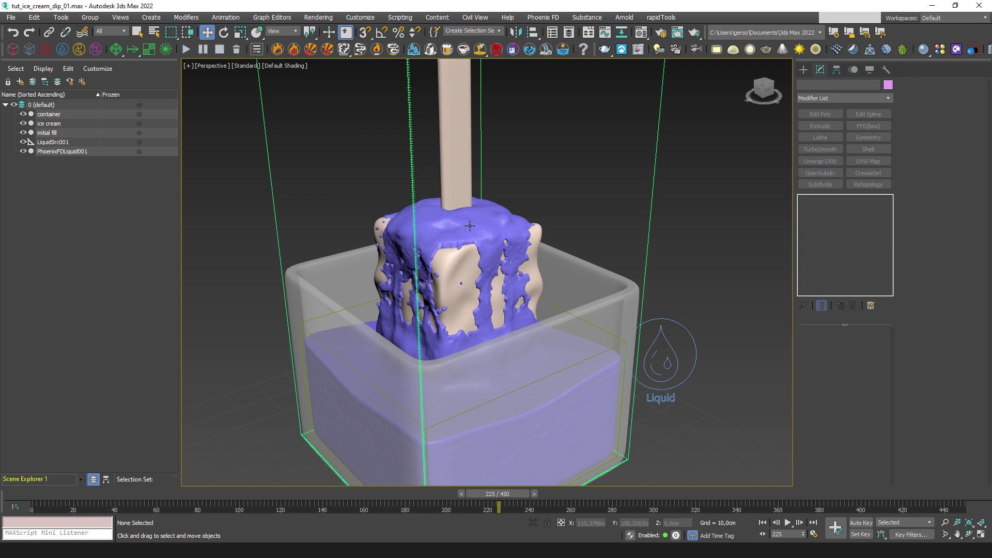
alt+middle_drag(469, 226, 498, 241)
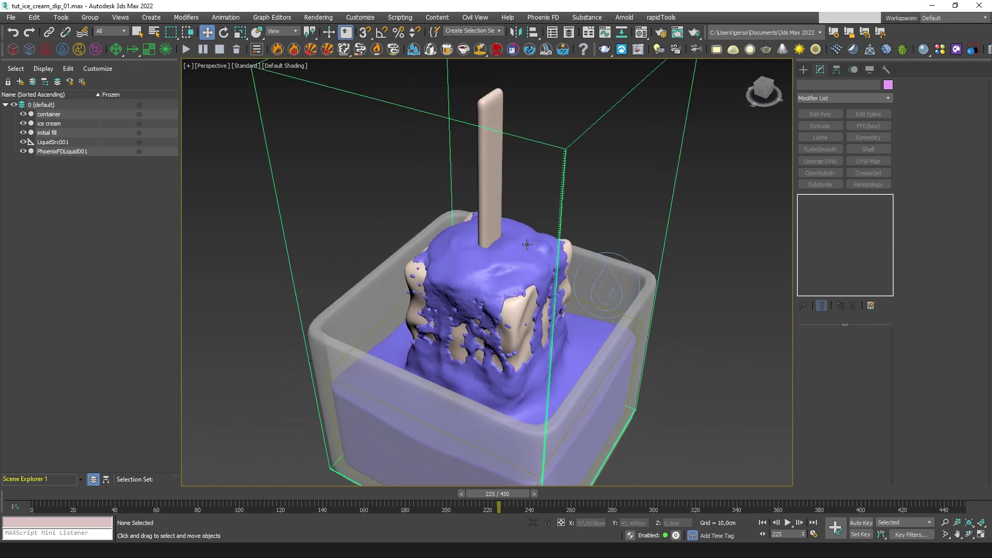
alt+middle_drag(520, 270, 505, 293)
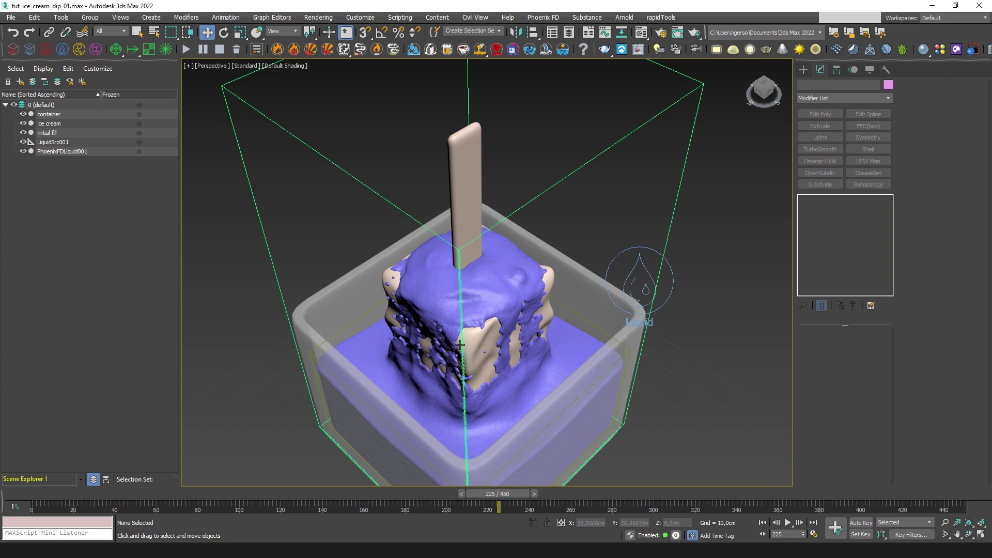
alt+middle_drag(444, 329, 550, 342)
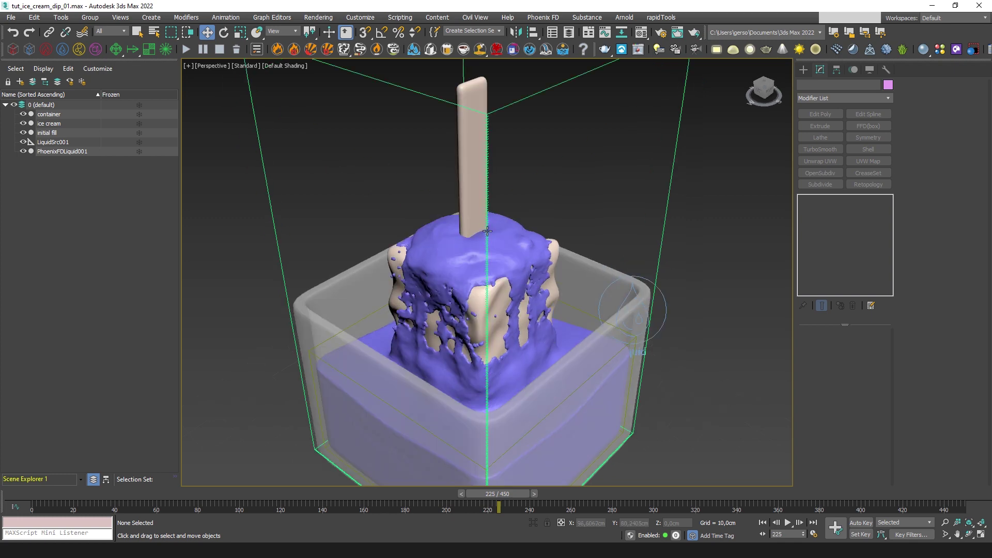
Hide PhoenixFDLiquid001 and move the timeline to frame 135 with the ice cream inside the container
drag(513, 494, 347, 493)
click(23, 151)
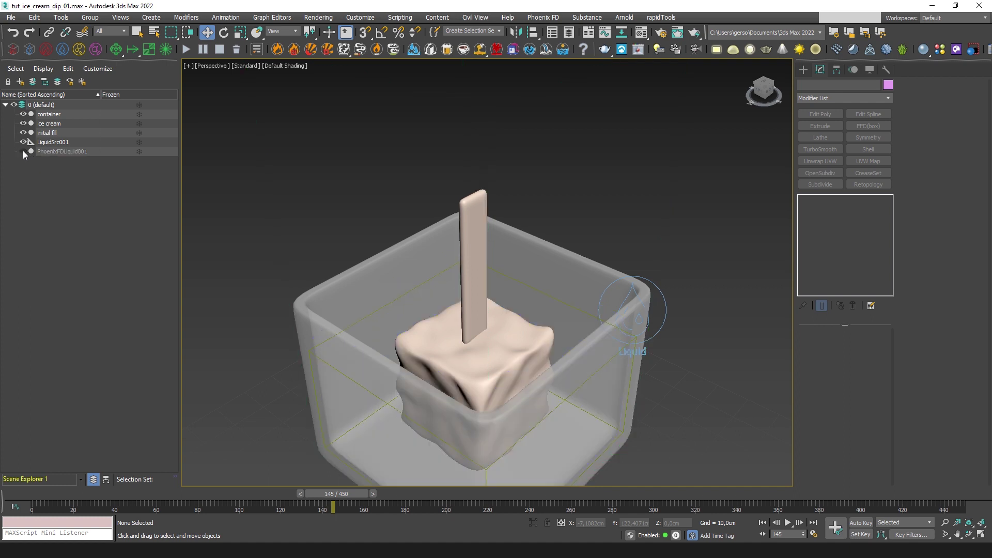
drag(352, 493, 311, 486)
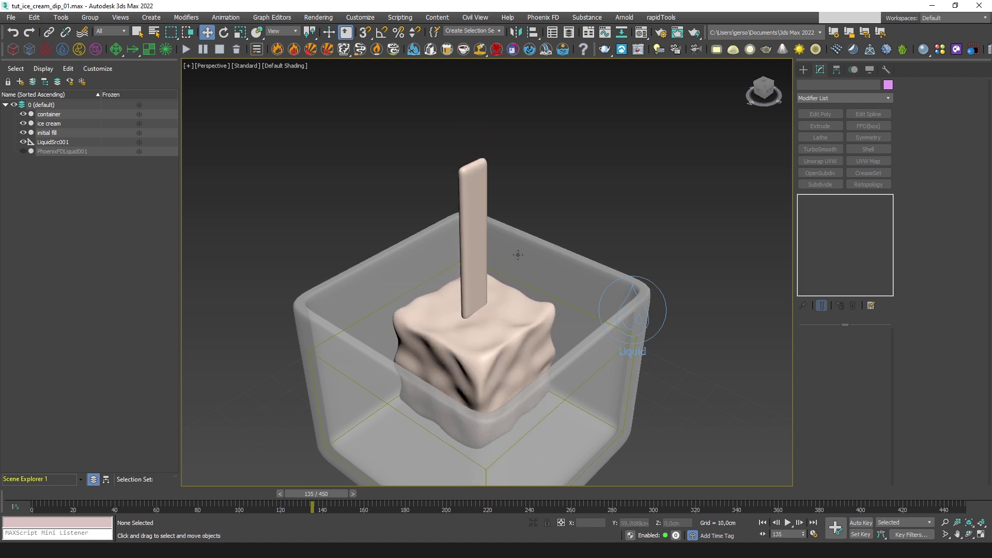
Return to frame 0 and create a small box on the ground beside the container
click(802, 70)
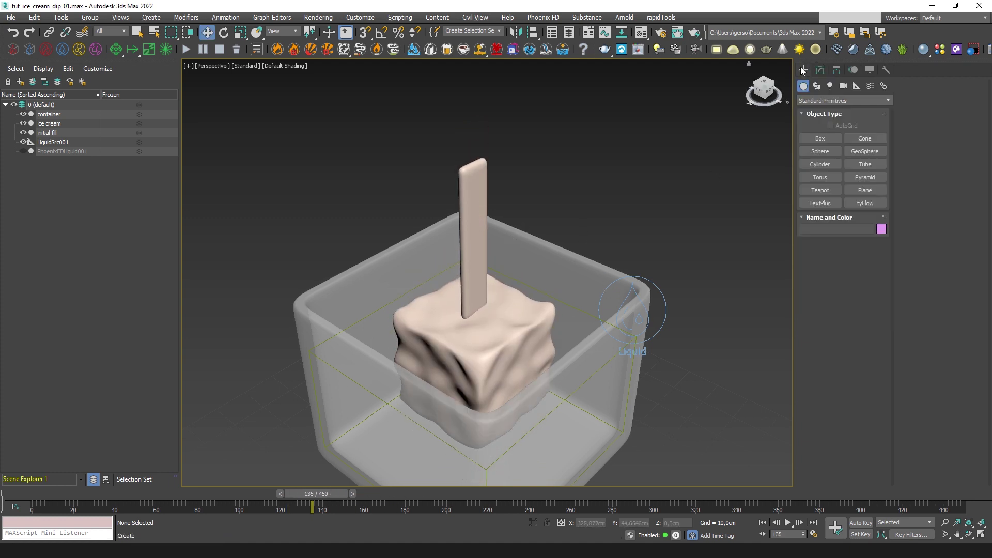
click(820, 139)
drag(311, 493, 4, 494)
middle_drag(581, 221, 550, 135)
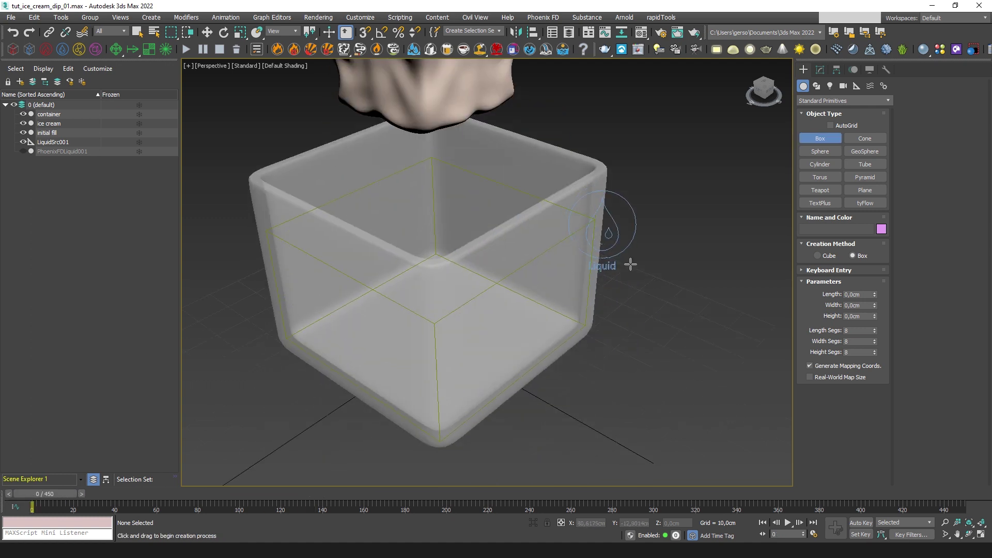
scroll(625, 344, down, 5)
drag(630, 362, 647, 410)
click(650, 371)
click(207, 32)
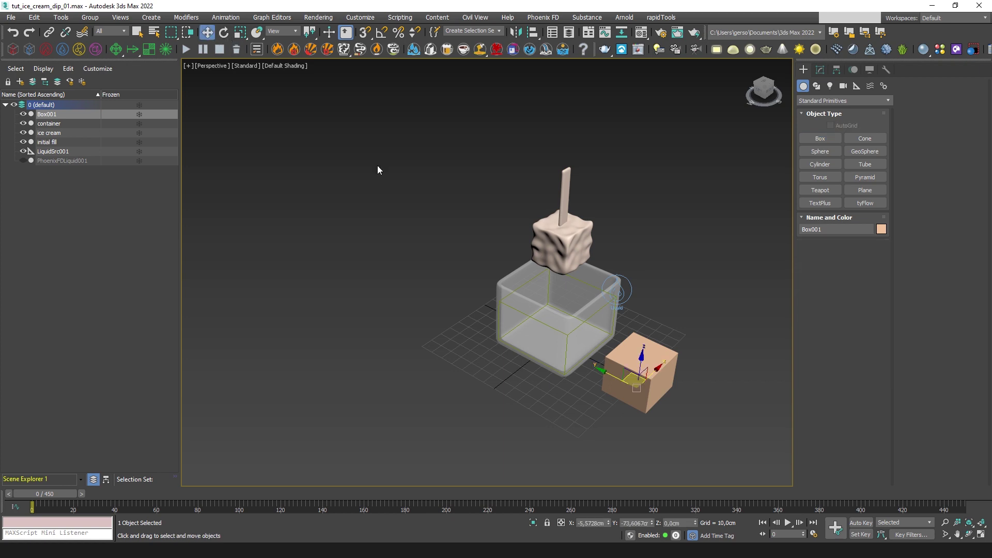
Centre the box at X 0 and Y 0, and raise it to about Z 102 cm above the ice cream
right_click(652, 522)
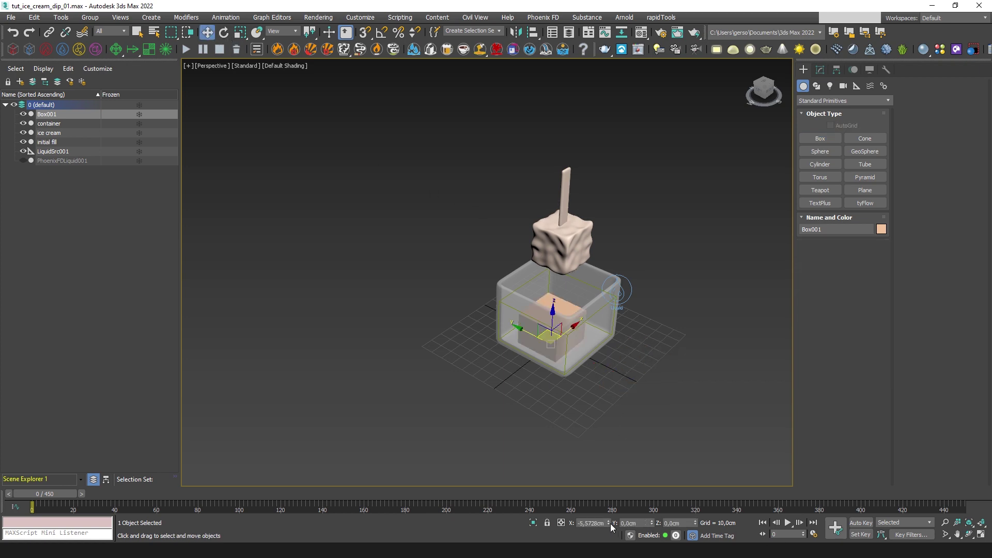
right_click(610, 523)
drag(564, 312, 564, 189)
alt+middle_drag(638, 289, 619, 264)
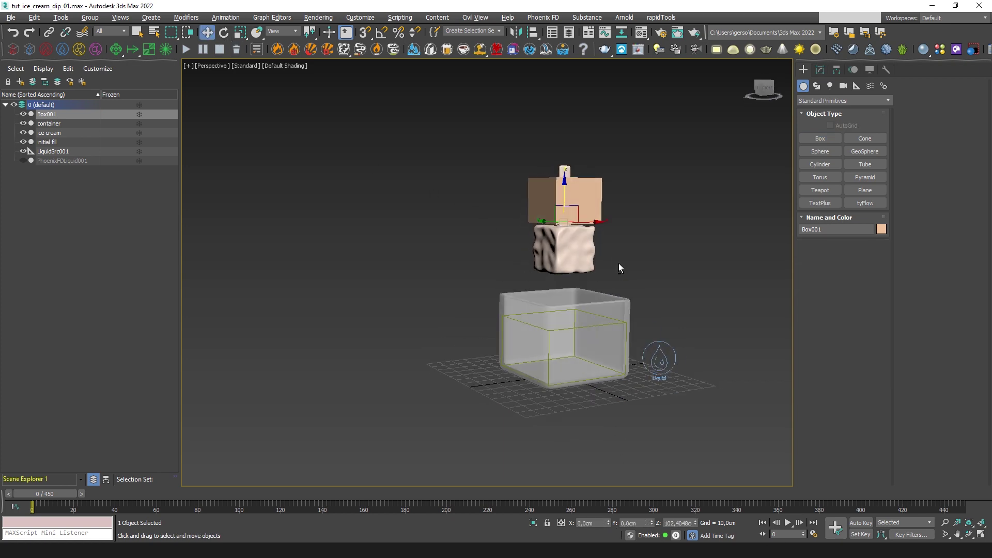
In the front view, lower the box to about Z 100.5 cm so its base meets the ice cream's top
key(alt+w)
key(alt+w)
scroll(598, 209, down, 5)
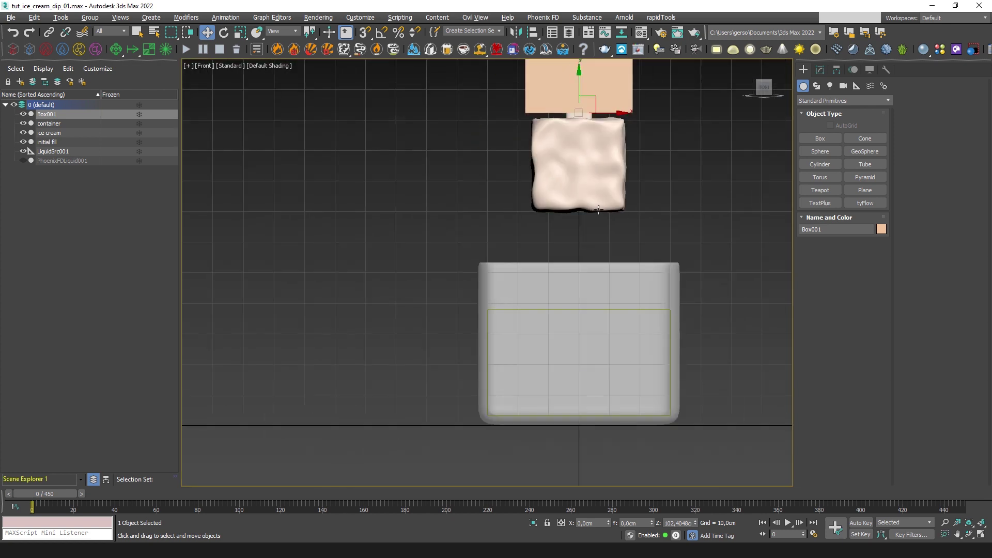
scroll(598, 209, up, 6)
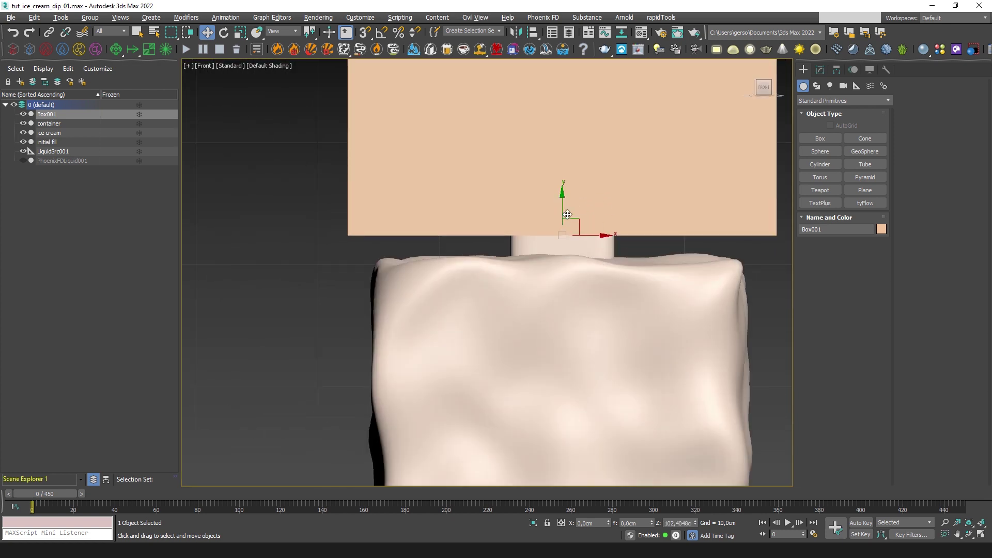
drag(563, 204, 637, 225)
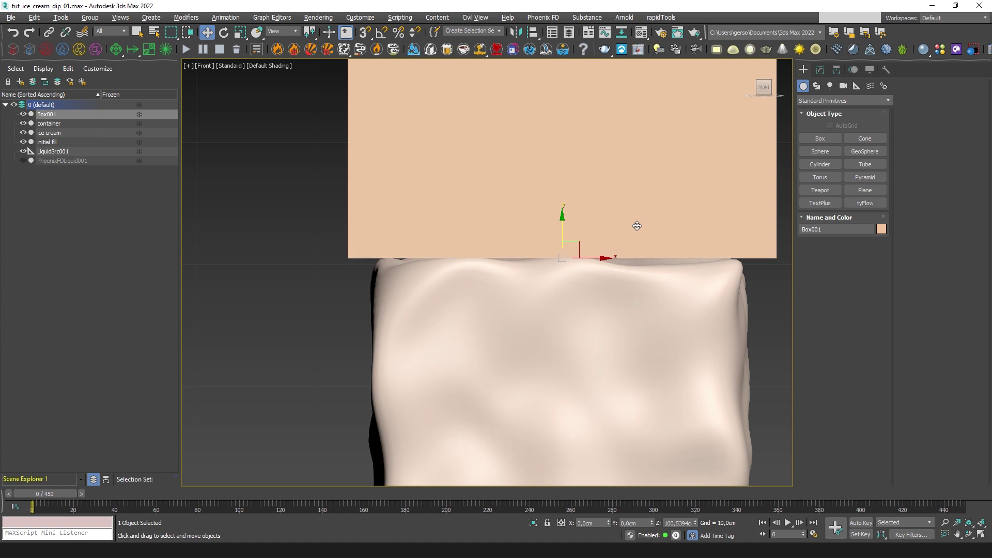
Set the box's length and width to 26 cm, its height to about 3.5 cm and its height segments to 1
key(F4)
scroll(642, 292, down, 3)
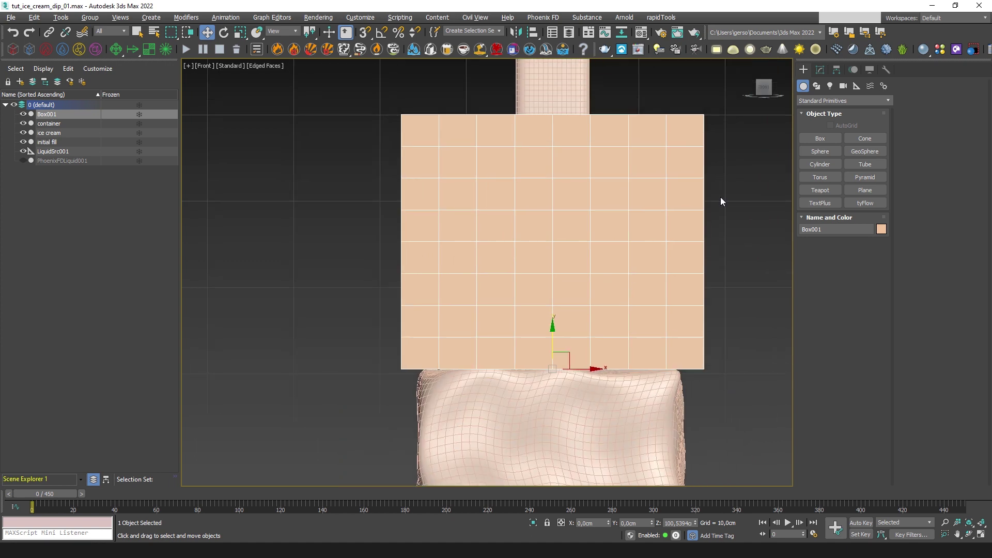
click(824, 69)
drag(874, 346, 873, 368)
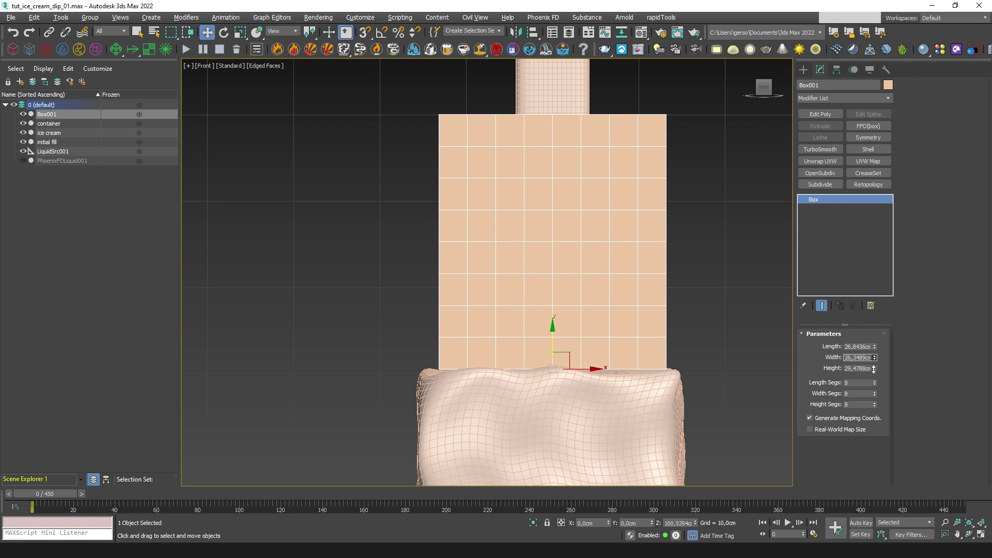
double_click(864, 346)
text(26)
key(Tab)
text(26)
key(Return)
drag(874, 368, 872, 411)
right_click(875, 404)
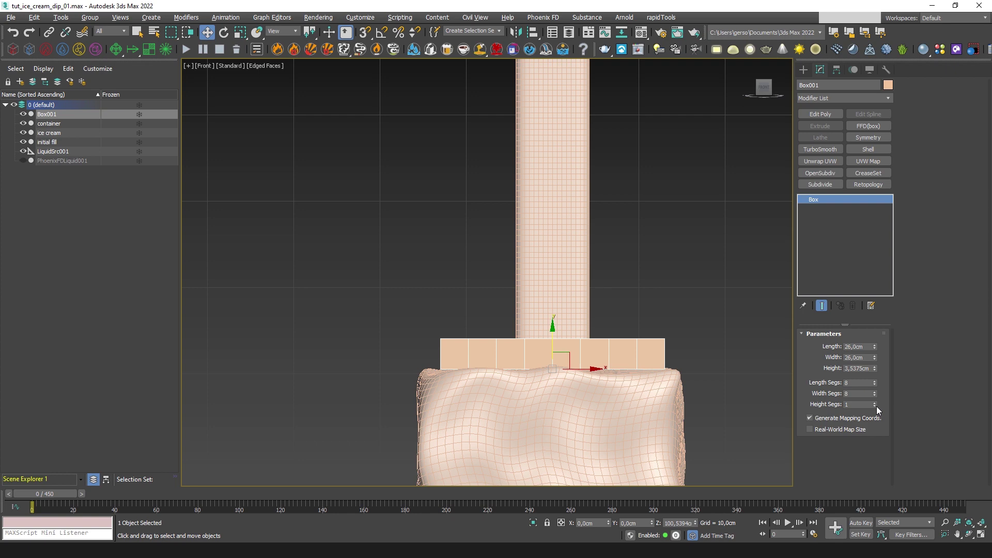
Add a Noise modifier to the box with scale 5 and strengths of about X 2.1, Y 2.8 and Z 1.8 cm
click(863, 99)
key(n)
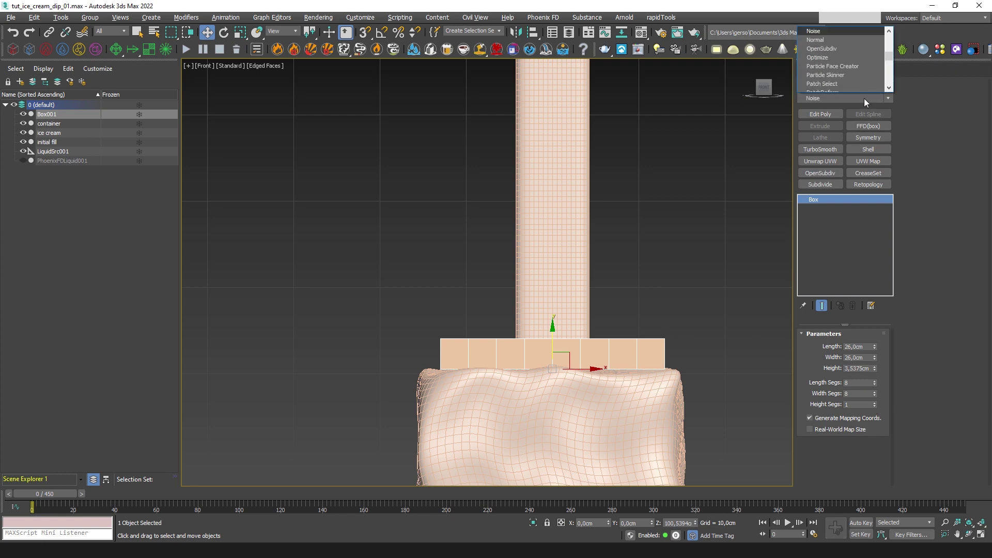
key(Return)
middle_drag(691, 361, 679, 331)
key(p)
scroll(613, 259, up, 6)
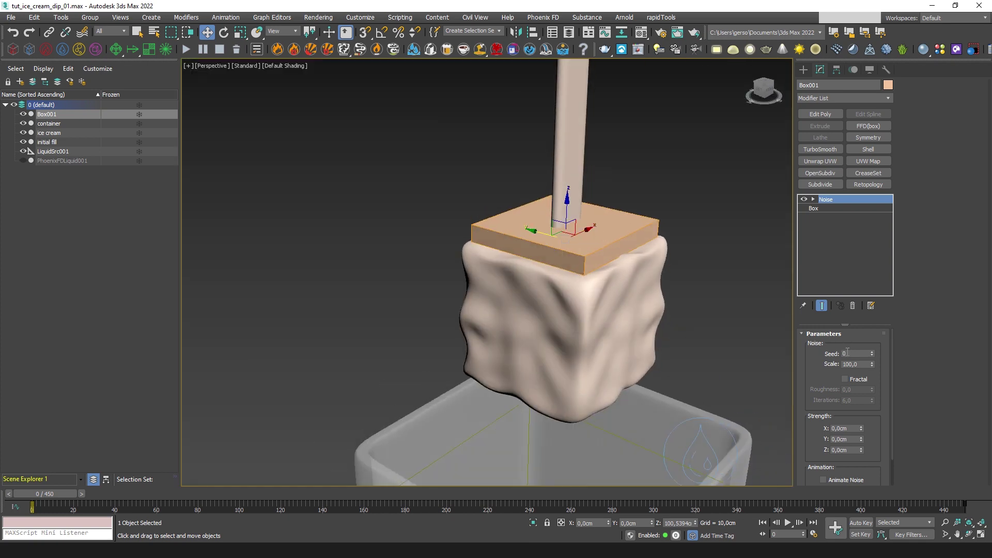
drag(866, 363, 875, 403)
drag(861, 440, 776, 345)
text(5)
key(Return)
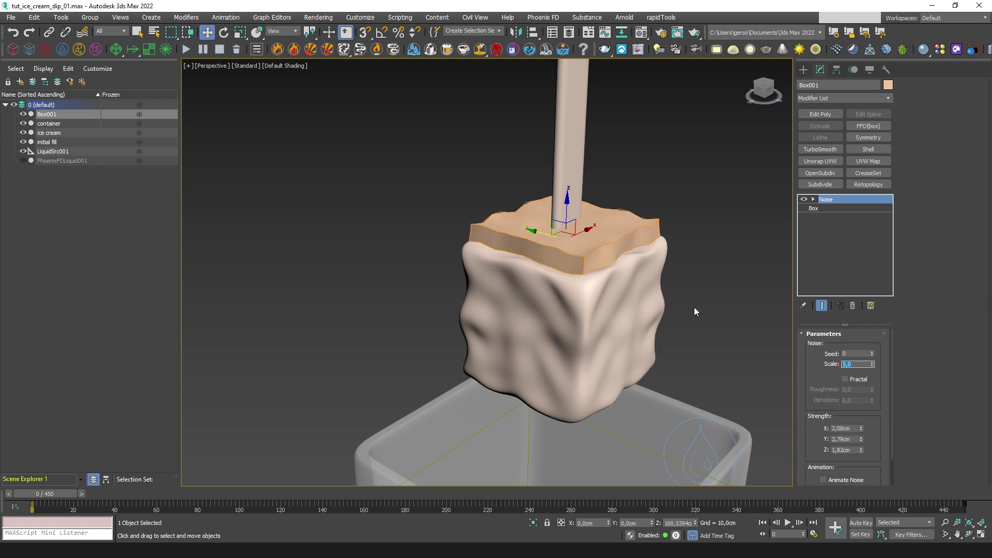
Add TurboSmooth to the box and set the noise scale to 4 with strengths of about X 4.7, Y 4.9 and Z 2.6 cm
key(F4)
click(820, 149)
alt+middle_drag(722, 270, 704, 296)
click(825, 208)
drag(872, 365, 872, 375)
drag(861, 429, 866, 390)
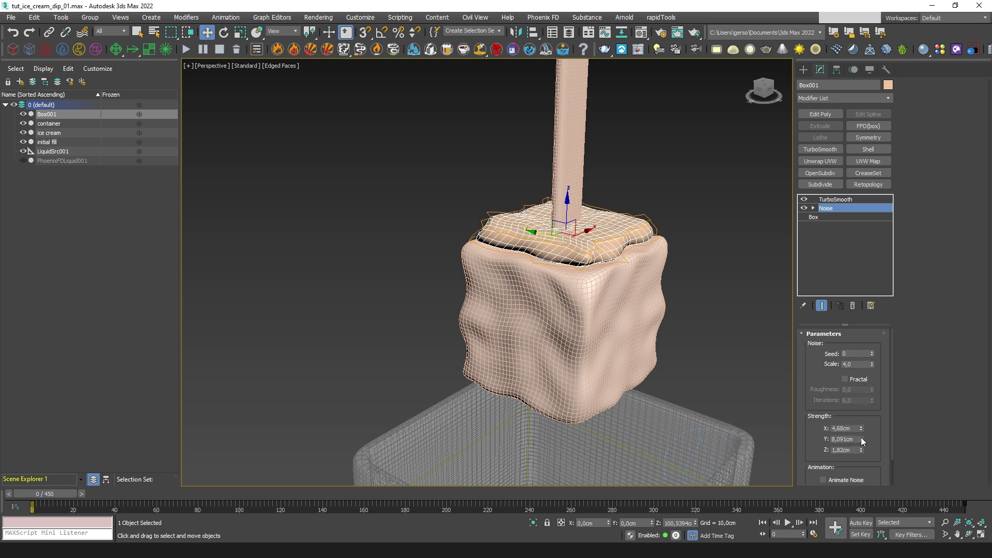
mouse_move(861, 440)
mouse_down()
mouse_move(865, 463)
mouse_move(861, 434)
mouse_up()
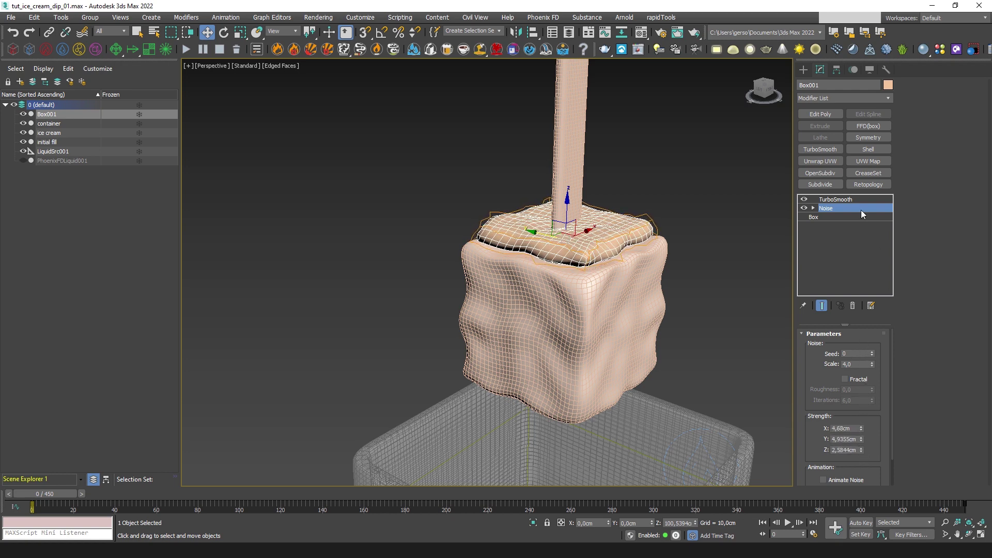
Increase the base box's length and width segments to 12, keeping a single height segment
click(829, 217)
click(873, 380)
click(873, 381)
click(874, 380)
click(874, 380)
click(874, 391)
click(874, 391)
click(874, 392)
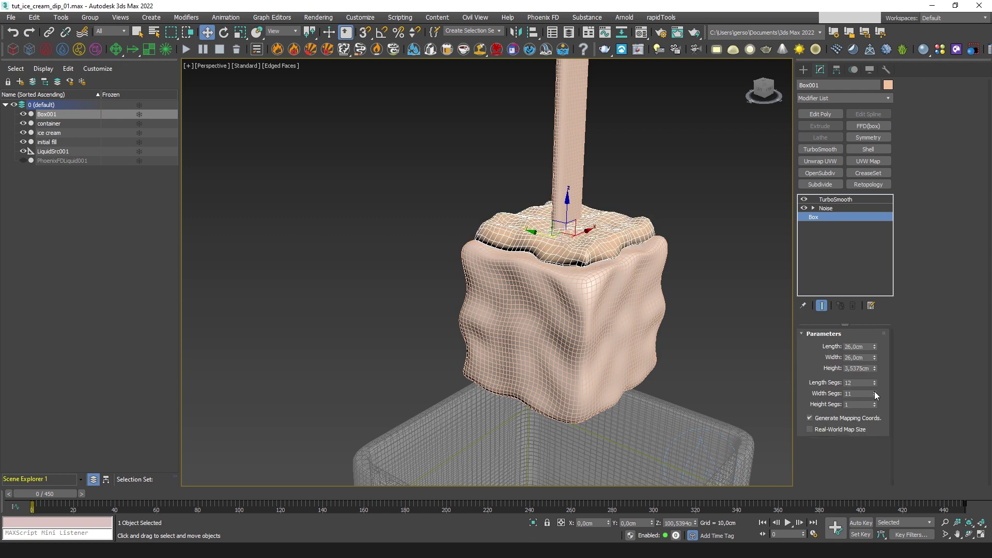
click(874, 391)
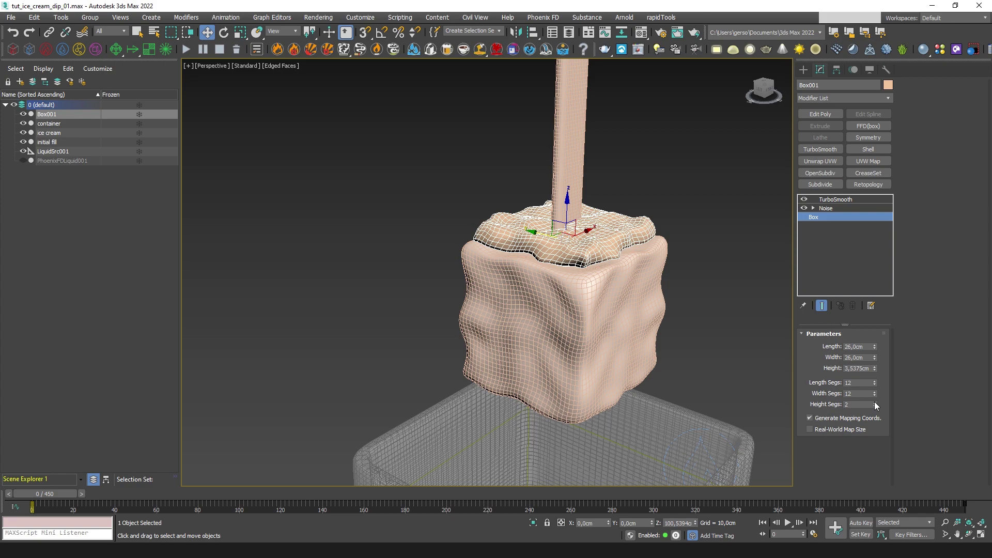
alt+middle_drag(775, 346, 767, 295)
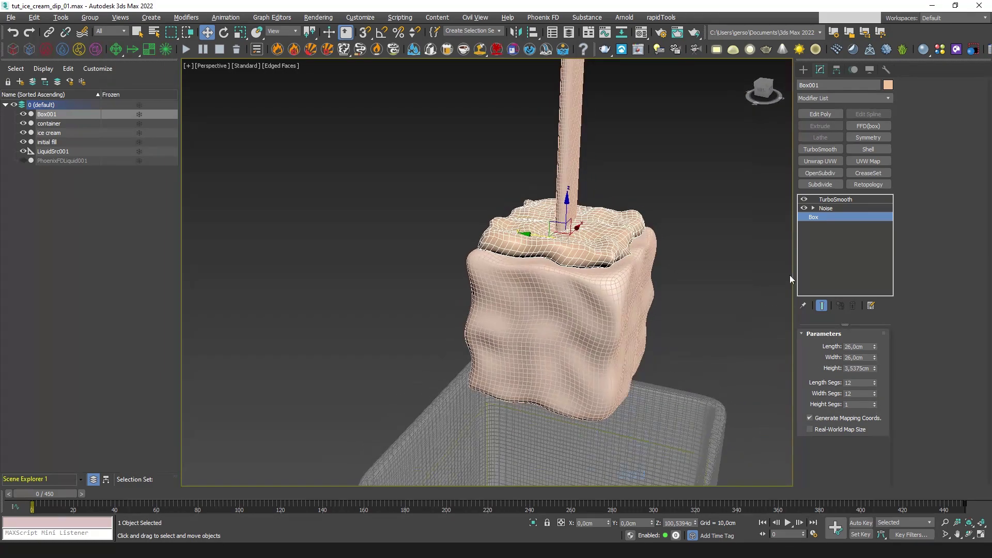
Reduce the box's noise strength in Y to about 2.8 cm
click(826, 208)
drag(861, 439, 865, 460)
alt+middle_drag(695, 316, 615, 282)
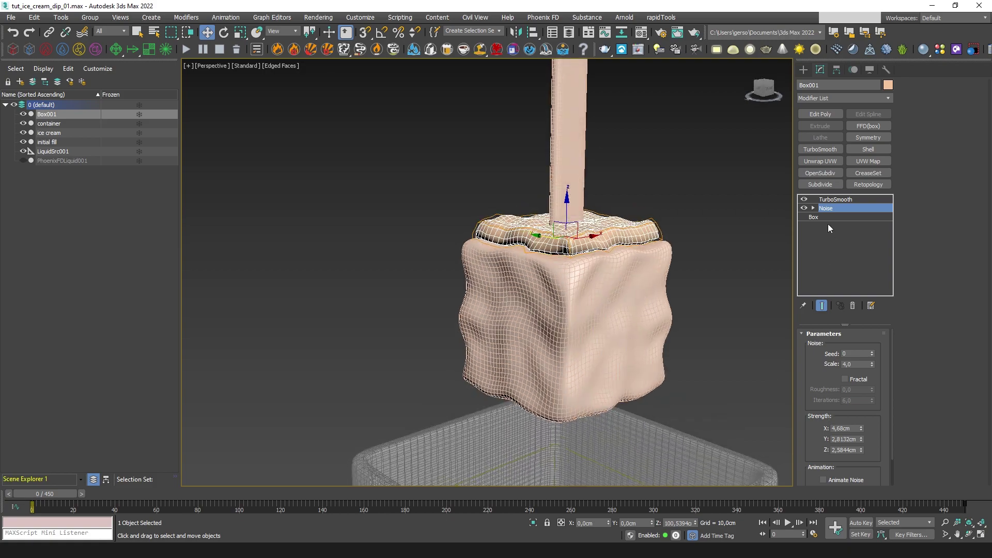
Set the box's TurboSmooth iterations to 2 and turn off the edged-faces display
click(831, 200)
click(875, 349)
click(875, 349)
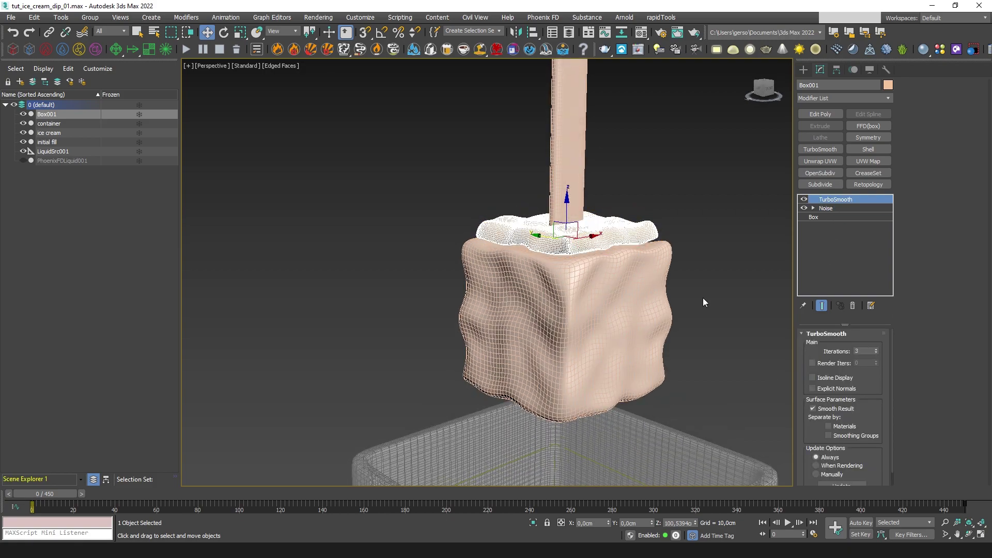
click(876, 354)
mouse_move(716, 275)
alt+middle_down()
mouse_move(689, 302)
mouse_move(730, 298)
mouse_move(674, 267)
mouse_move(758, 255)
mouse_move(633, 261)
mouse_move(718, 261)
alt+middle_up()
key(F4)
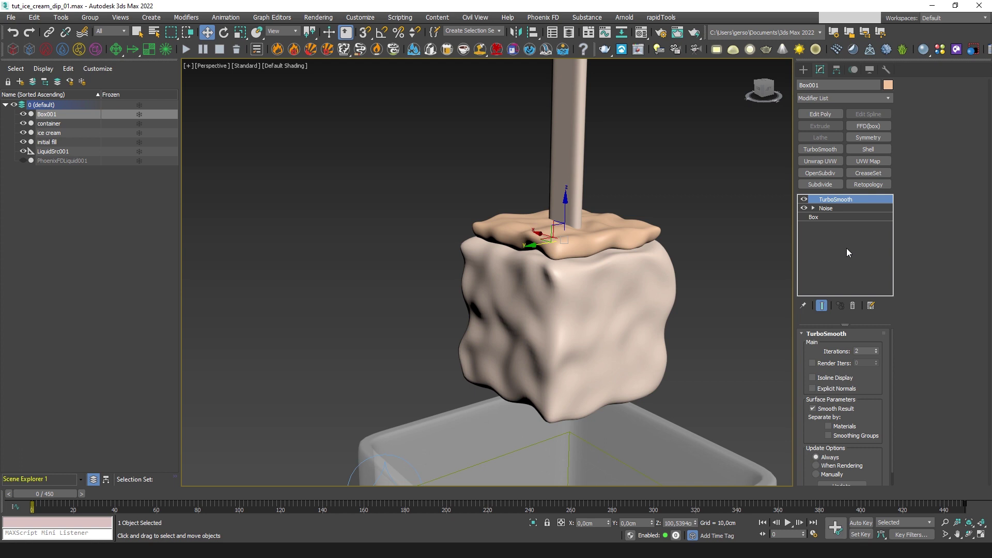
Lower the noise strength in Z to about 1.1 cm and enable Fractal for the noise
click(826, 208)
drag(861, 449, 867, 479)
alt+middle_drag(653, 269, 630, 272)
click(845, 380)
alt+middle_drag(677, 311, 605, 306)
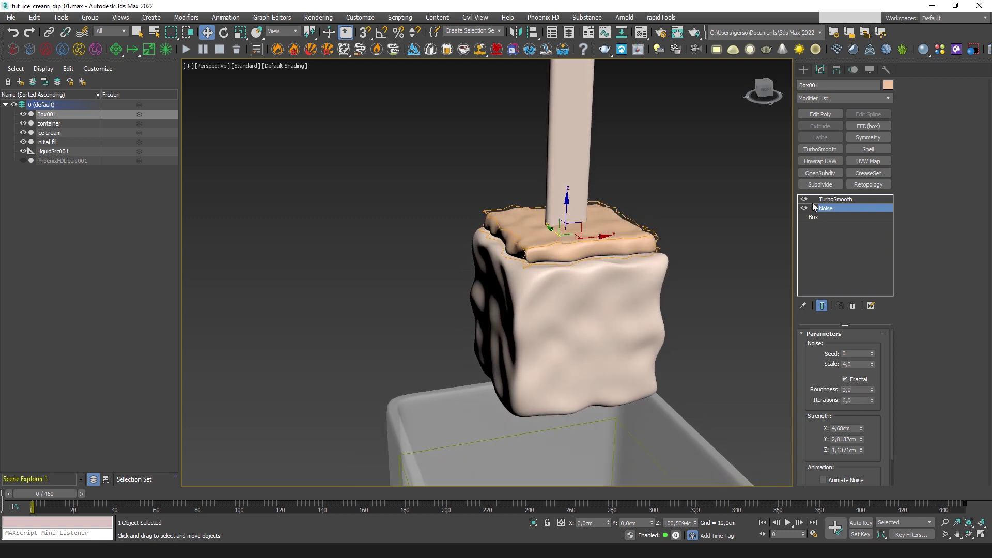
Open and accept the box's Chaos Phoenix properties, and rename the box "body force and delete"
right_click(645, 222)
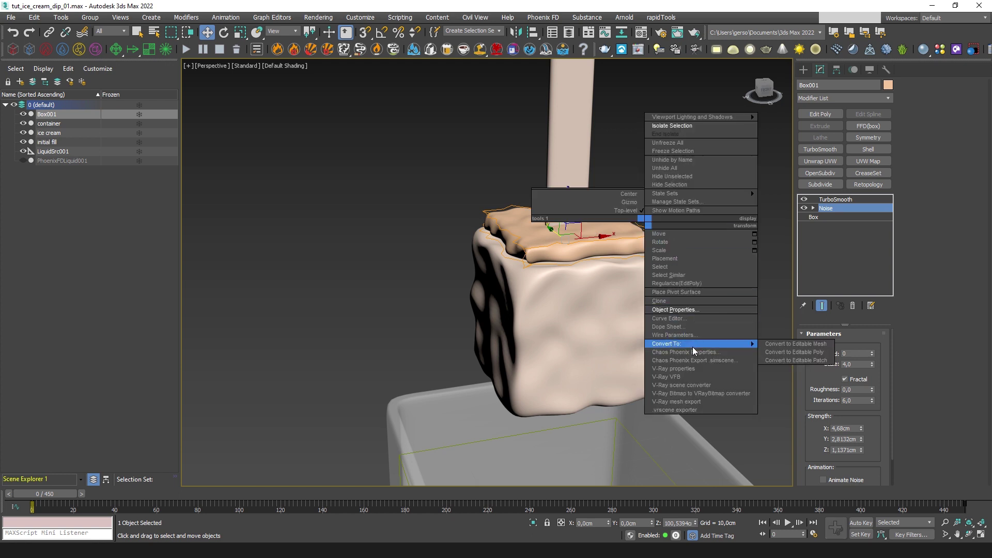
click(687, 352)
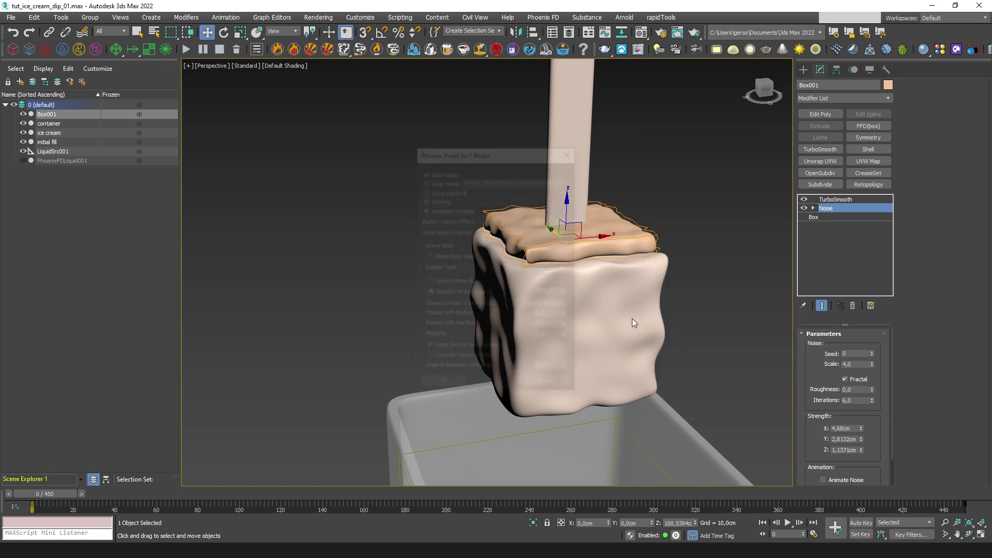
click(455, 385)
middle_drag(699, 262, 635, 255)
double_click(818, 85)
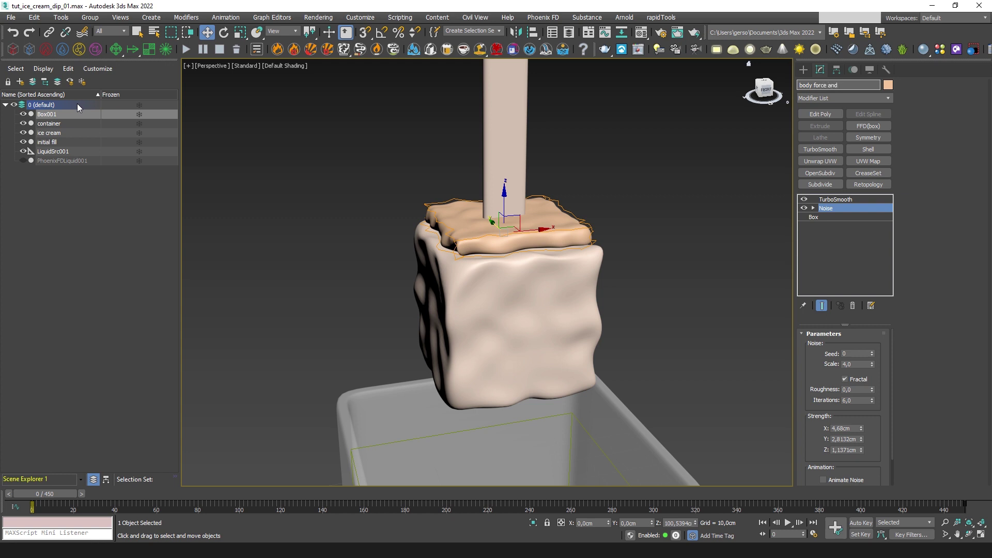
key(Return)
Turn off Renderable in the object properties of "body force and delete"
right_click(650, 270)
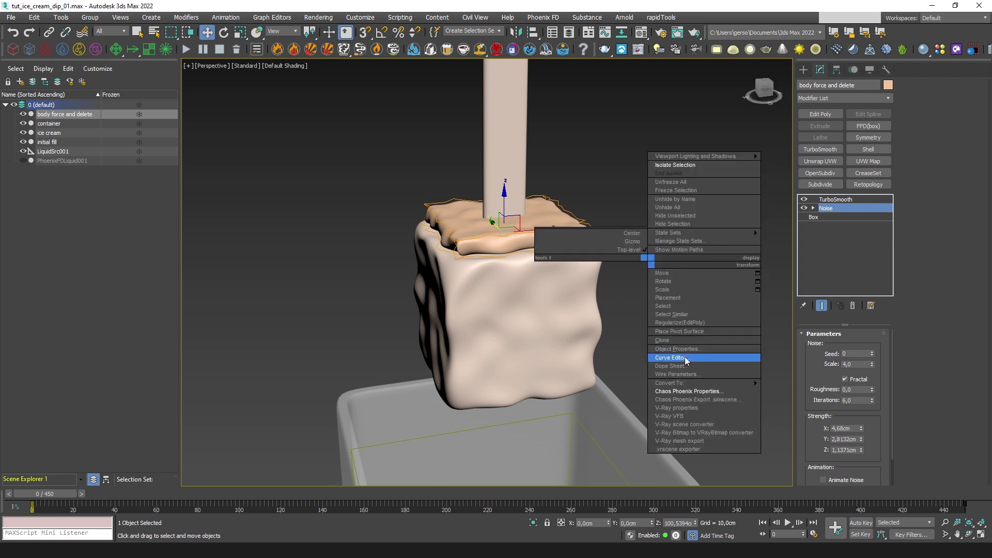
click(752, 362)
click(527, 258)
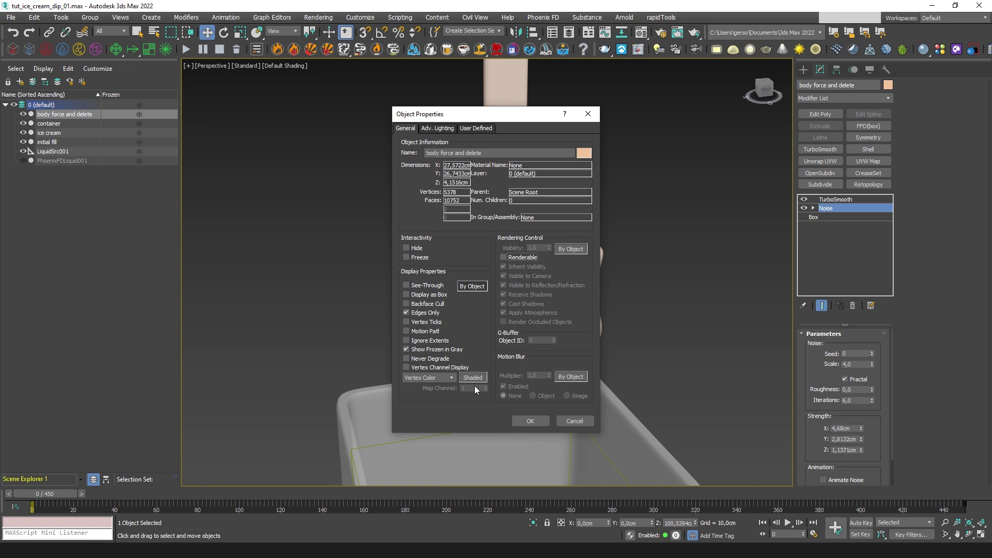
click(527, 420)
Link "body force and delete" to the ice cream as its parent and return to the Move tool
scroll(589, 369, down, 3)
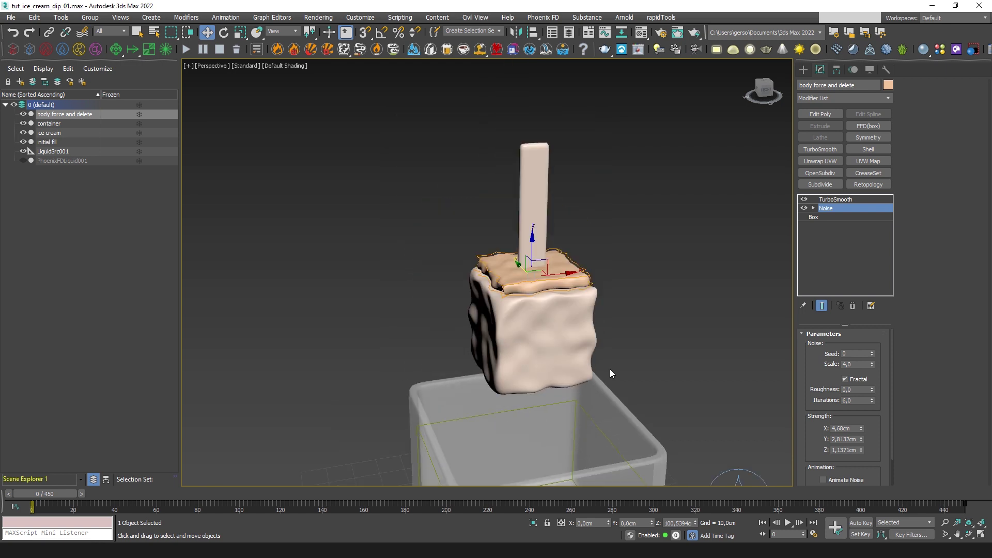
middle_drag(609, 369, 576, 303)
mouse_move(638, 357)
alt+middle_down()
mouse_move(625, 342)
mouse_move(640, 359)
alt+middle_up()
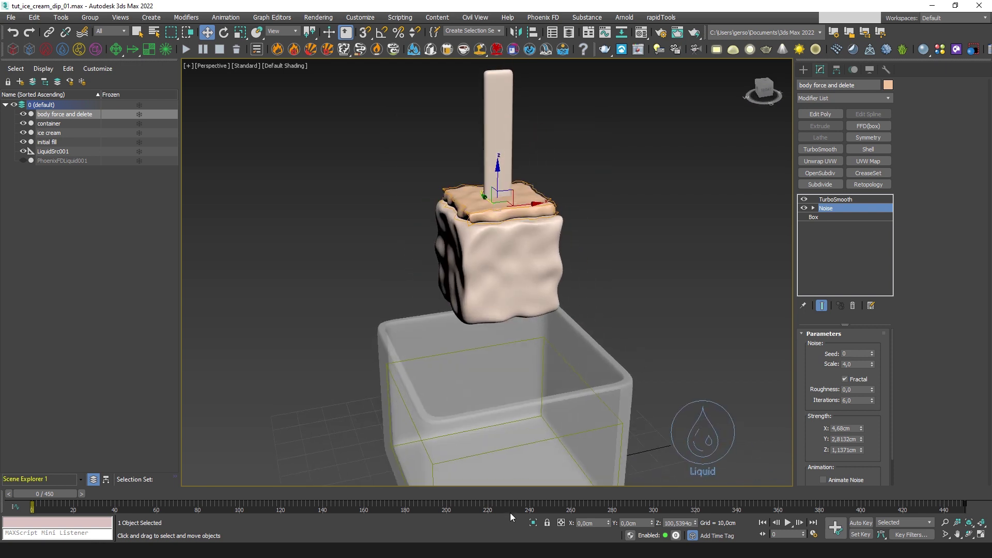
key(z)
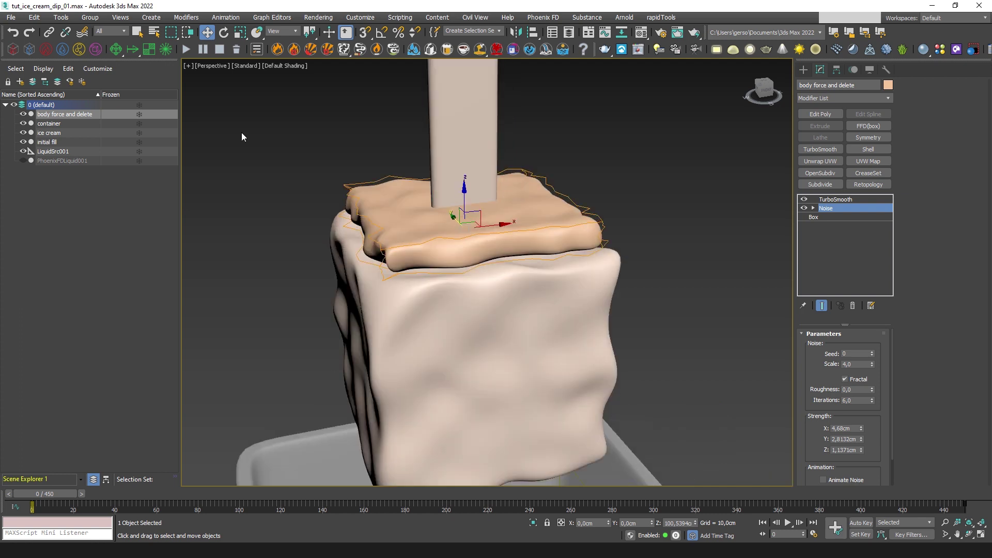
click(49, 33)
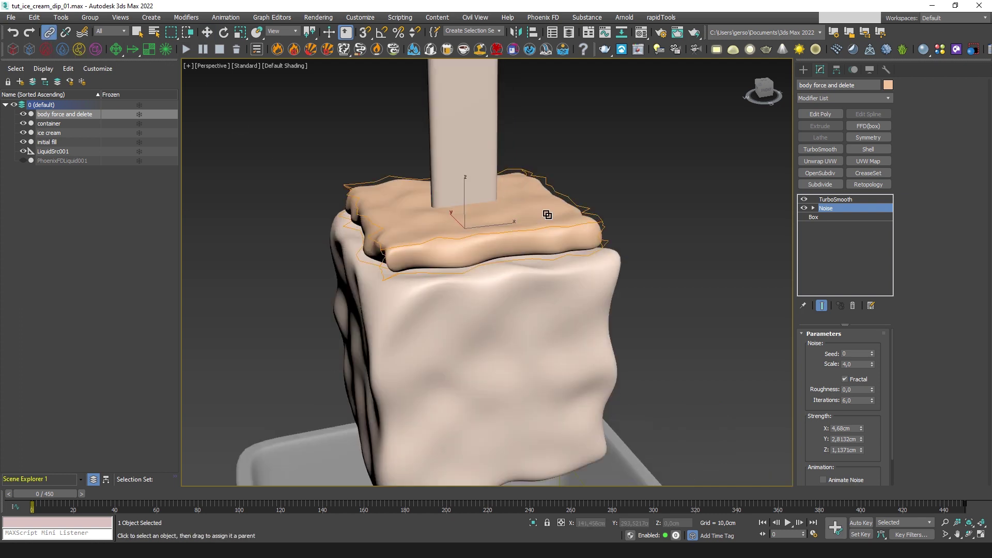
drag(541, 214, 575, 305)
click(206, 33)
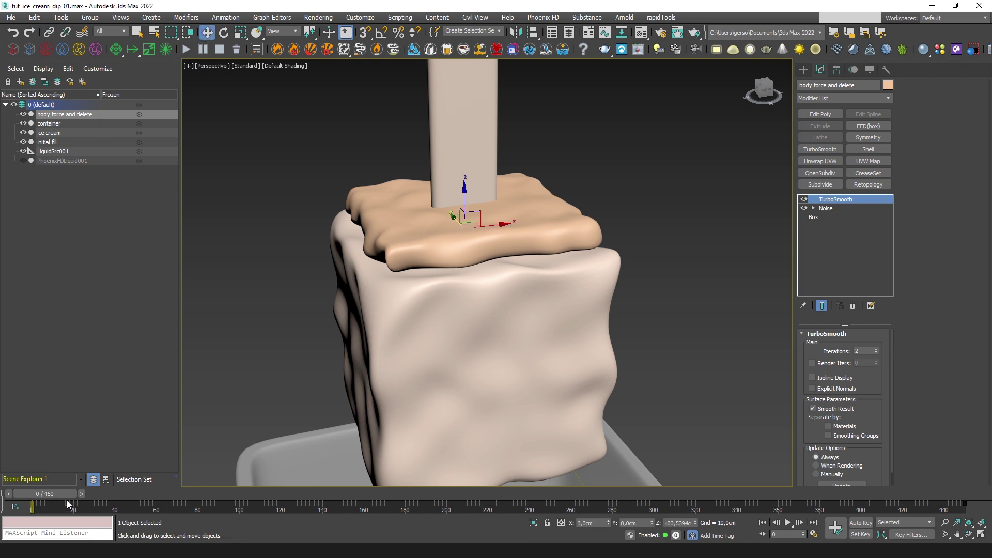
At frame 181, scale the helper box around the stick to about 22.9% in X and 6.7% in Y
mouse_move(53, 488)
mouse_down()
mouse_move(395, 493)
mouse_move(66, 493)
mouse_up()
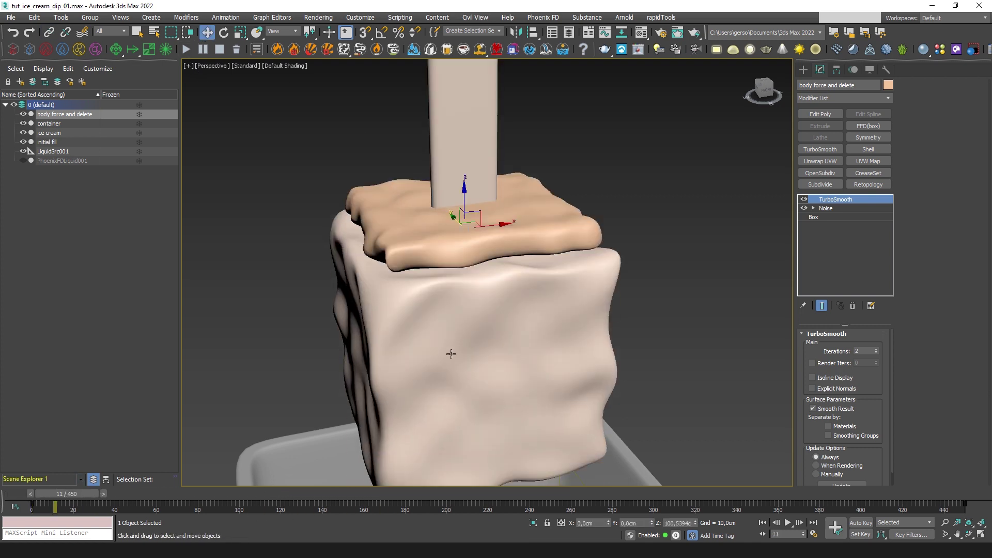
key(r)
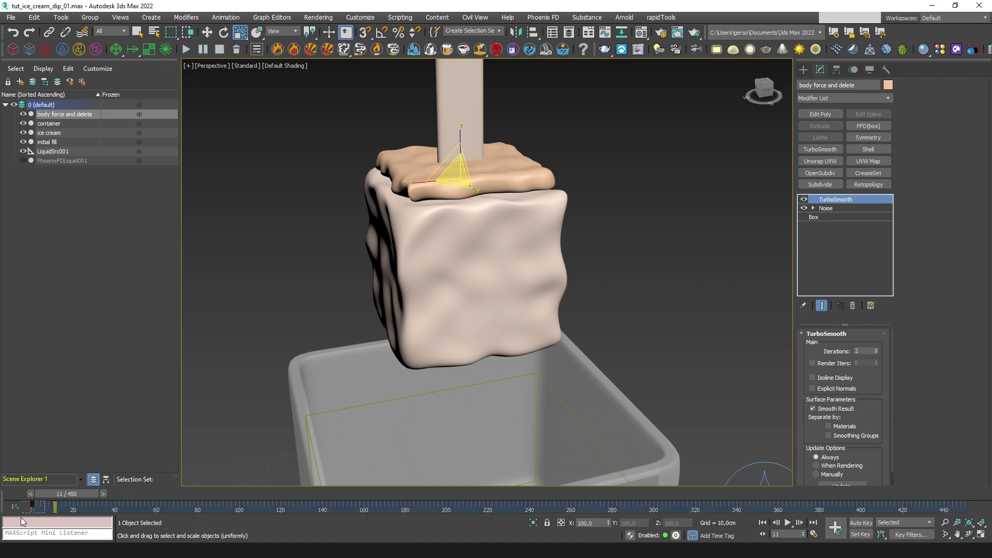
drag(63, 496, 407, 495)
middle_drag(503, 389, 543, 381)
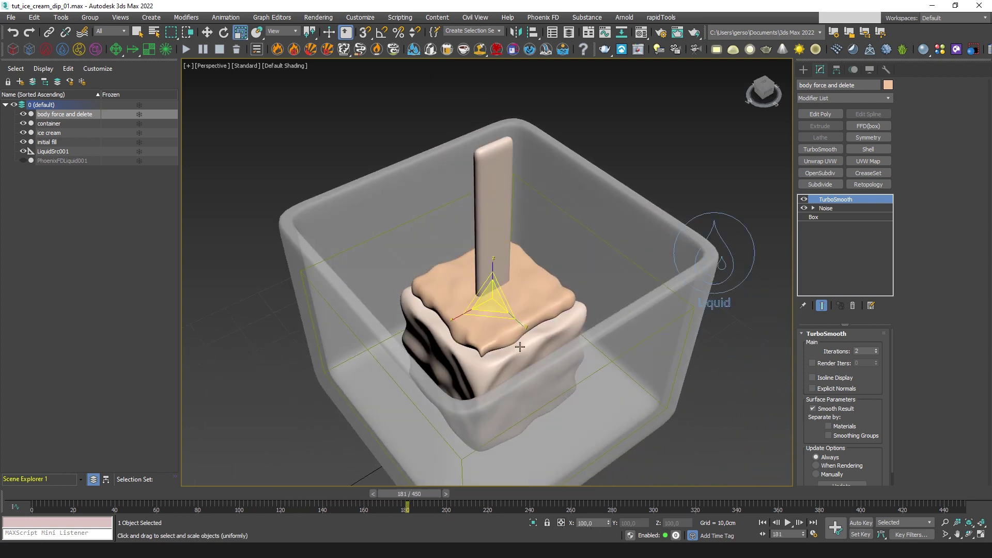
drag(500, 313, 420, 271)
drag(448, 320, 462, 312)
alt+middle_drag(483, 339, 537, 294)
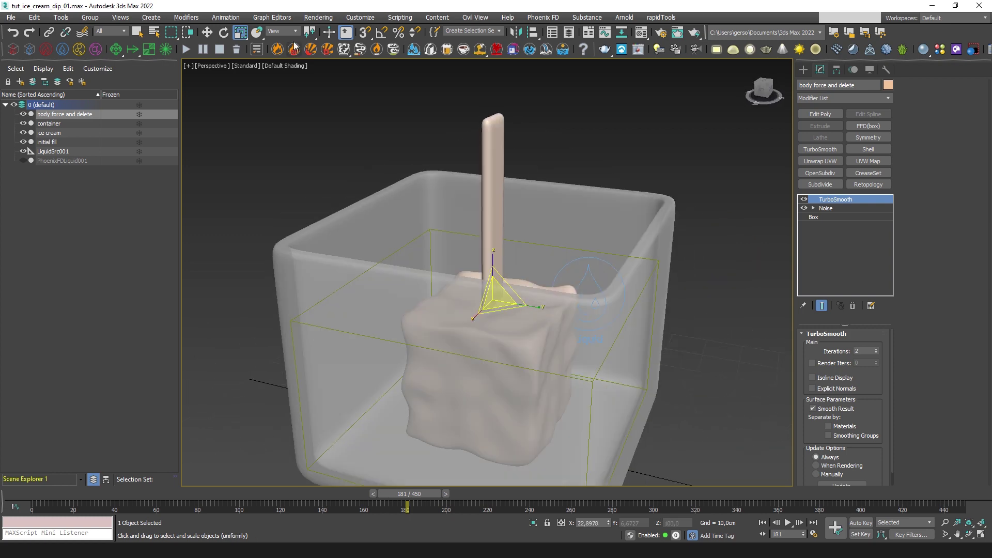
In the left view, lower the helper box by about 0.1 cm within the stick at the ice cream's top
click(208, 33)
scroll(609, 336, down, 3)
alt+middle_drag(610, 336, 562, 345)
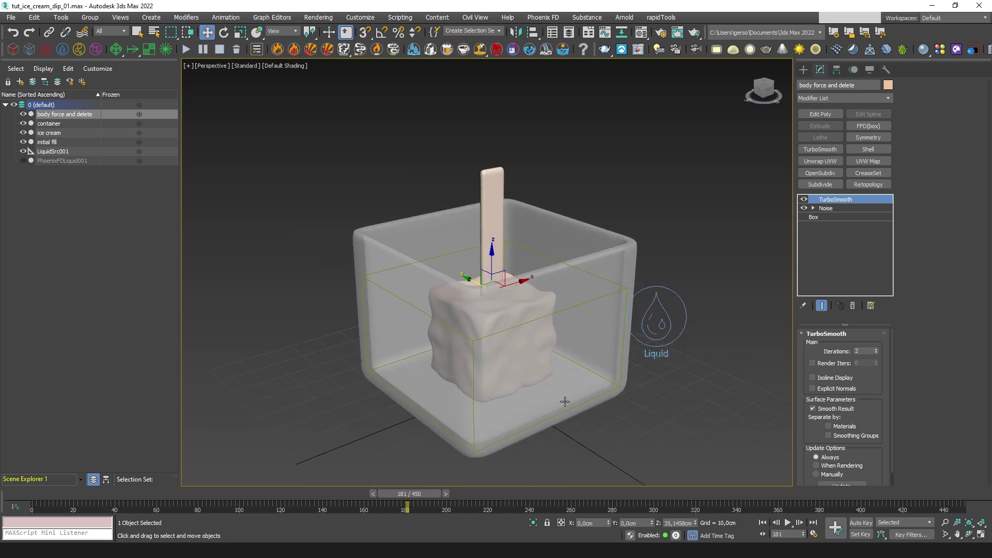
key(alt+w)
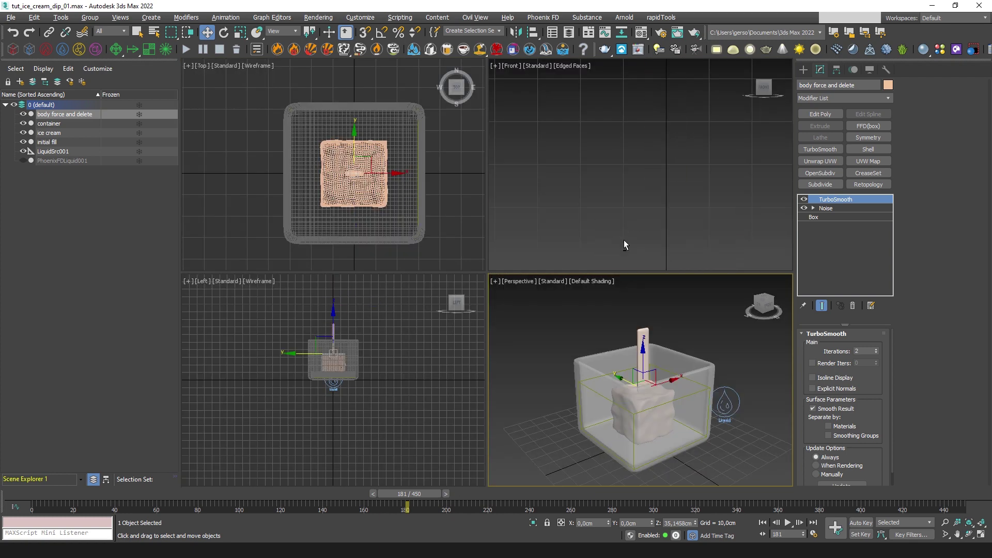
middle_click(444, 330)
key(alt+w)
scroll(492, 207, up, 8)
scroll(441, 357, up, 5)
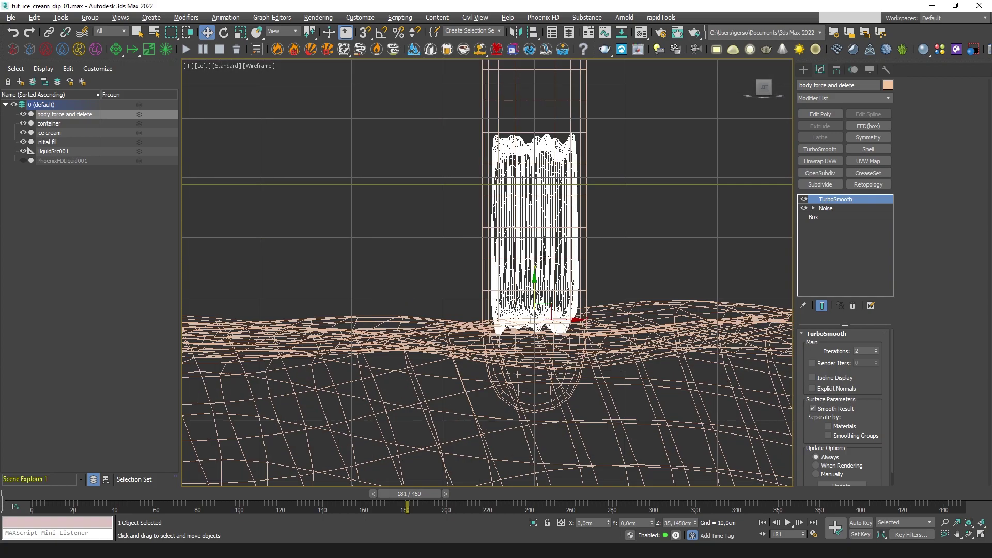
scroll(543, 257, down, 6)
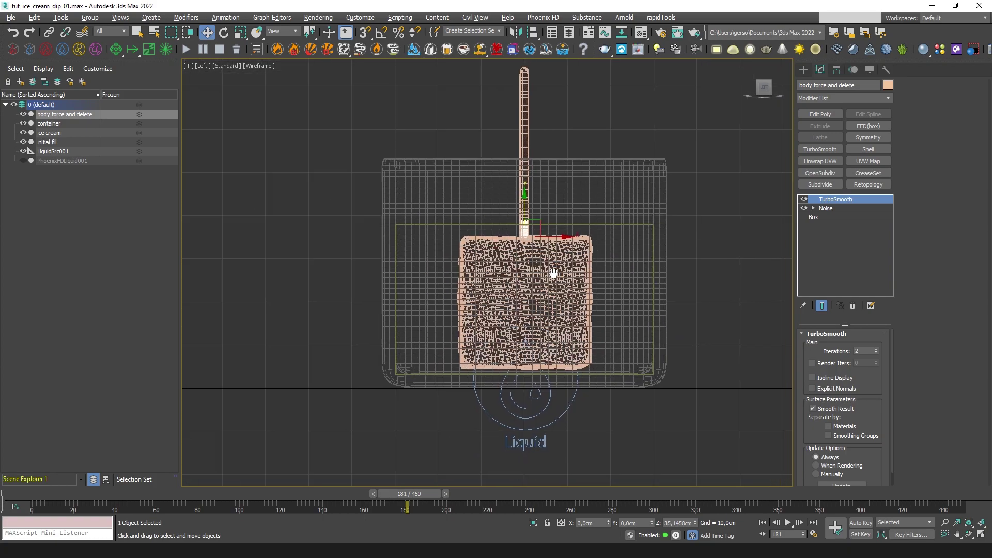
scroll(533, 229, up, 5)
drag(551, 232, 552, 235)
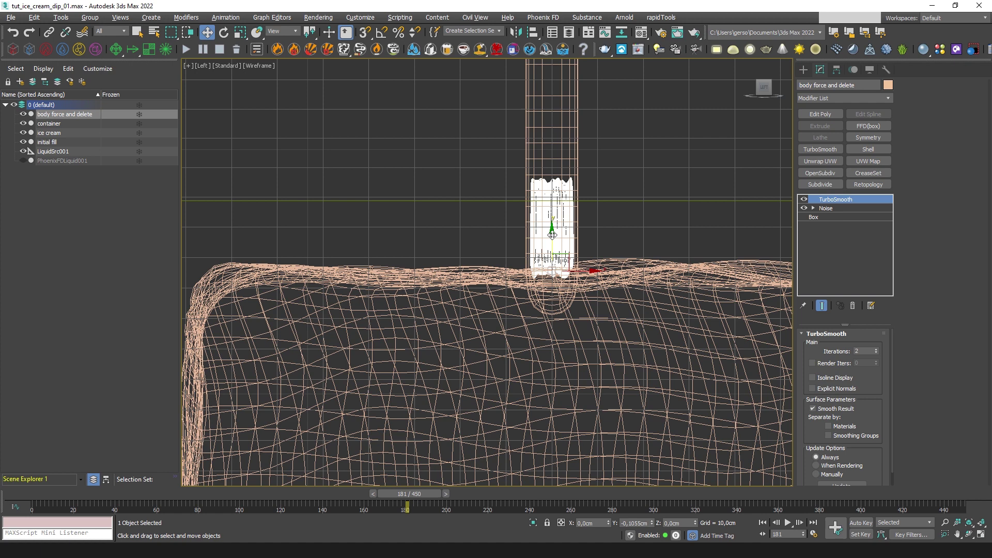
scroll(568, 252, down, 5)
Return to the perspective view, go to frame 180, turn on Auto Key and set a key for the helper box
key(alt+w)
middle_click(636, 345)
key(alt+w)
alt+middle_drag(635, 346, 610, 324)
key(r)
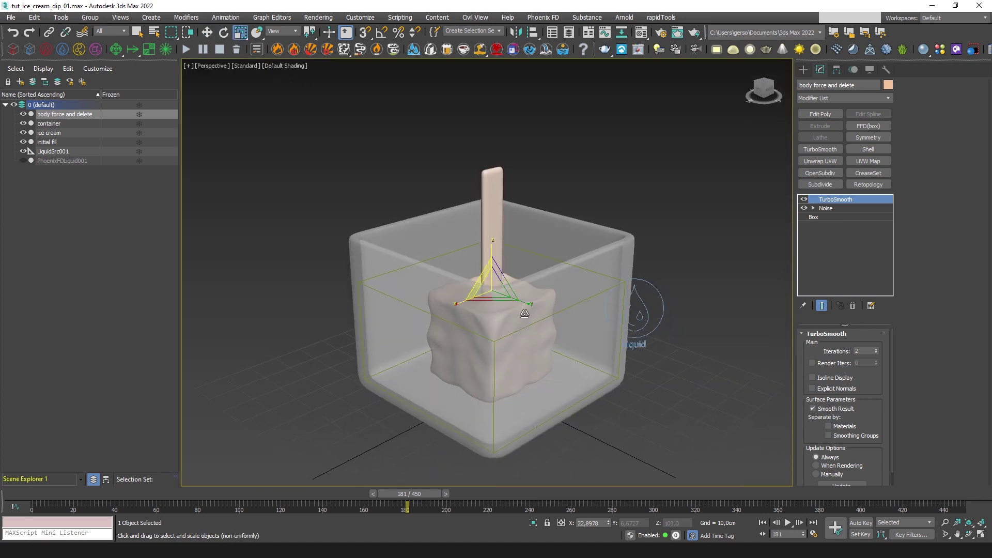
mouse_move(430, 495)
mouse_down()
mouse_move(343, 493)
mouse_move(456, 498)
mouse_move(421, 505)
mouse_up()
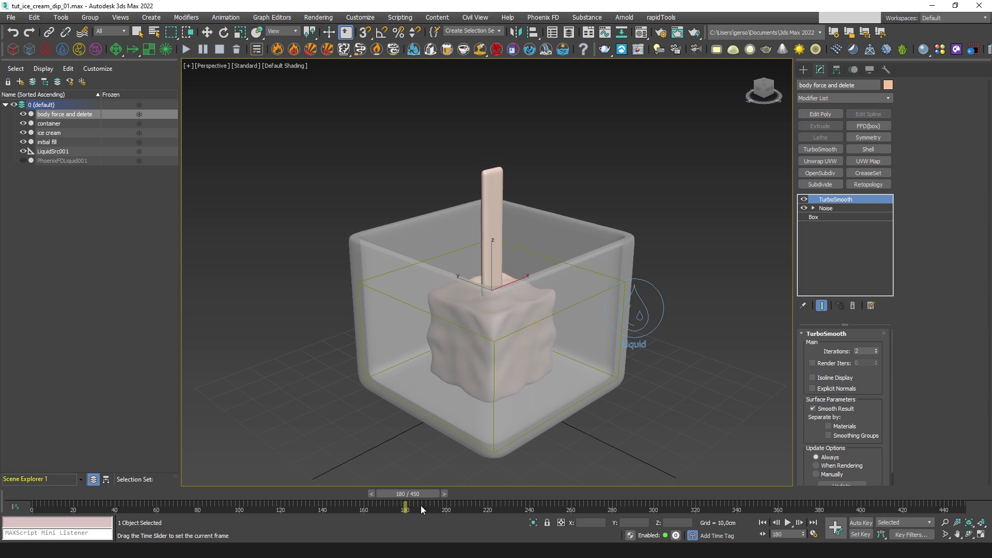
key(r)
click(861, 523)
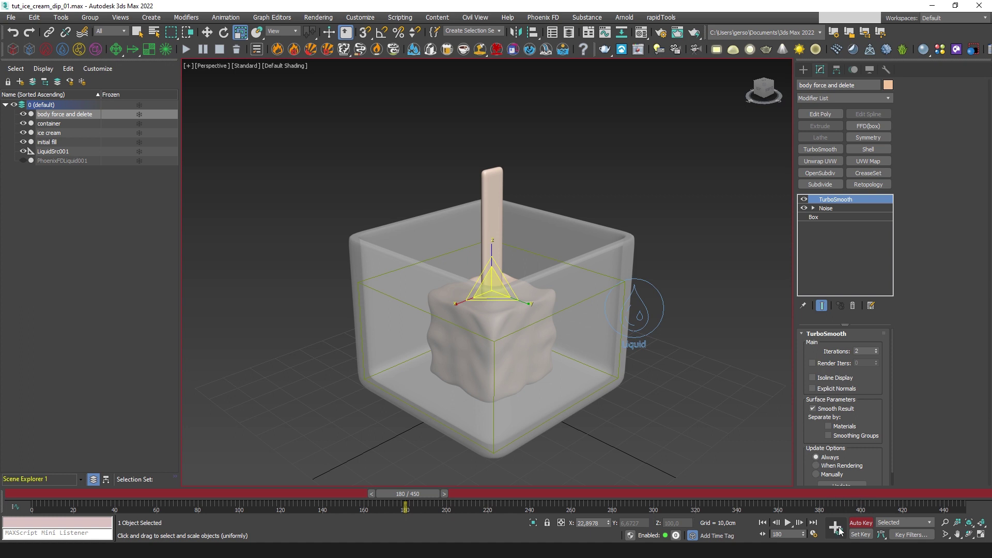
At frame 270, key the helper box's scale at 100% in X and Y
drag(422, 494, 625, 498)
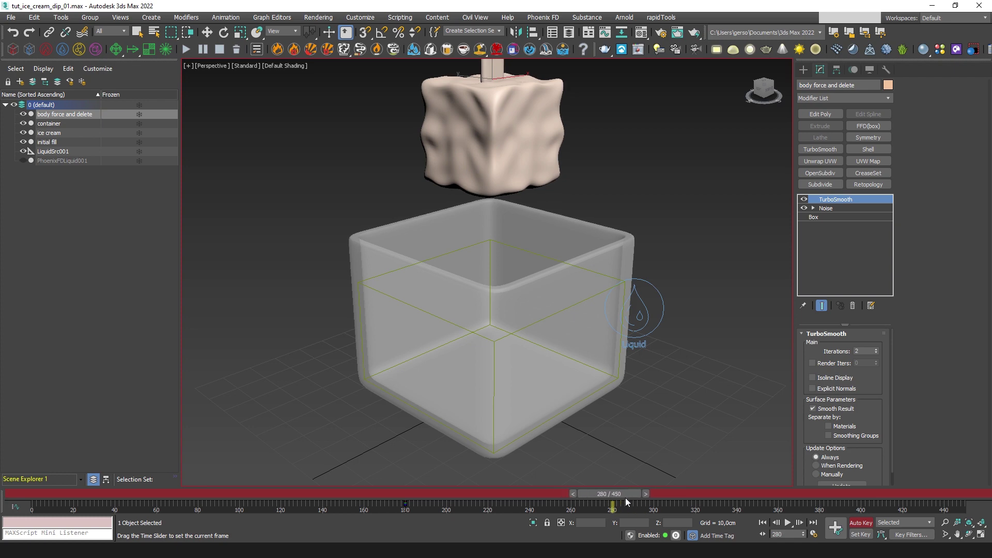
drag(625, 498, 639, 500)
drag(640, 500, 606, 510)
key(r)
middle_drag(640, 226, 660, 317)
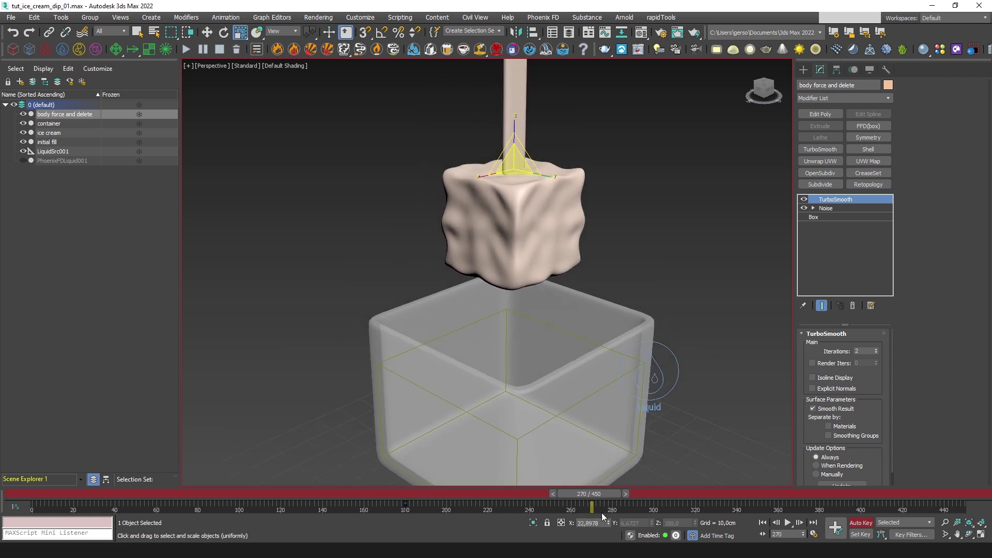
right_click(240, 33)
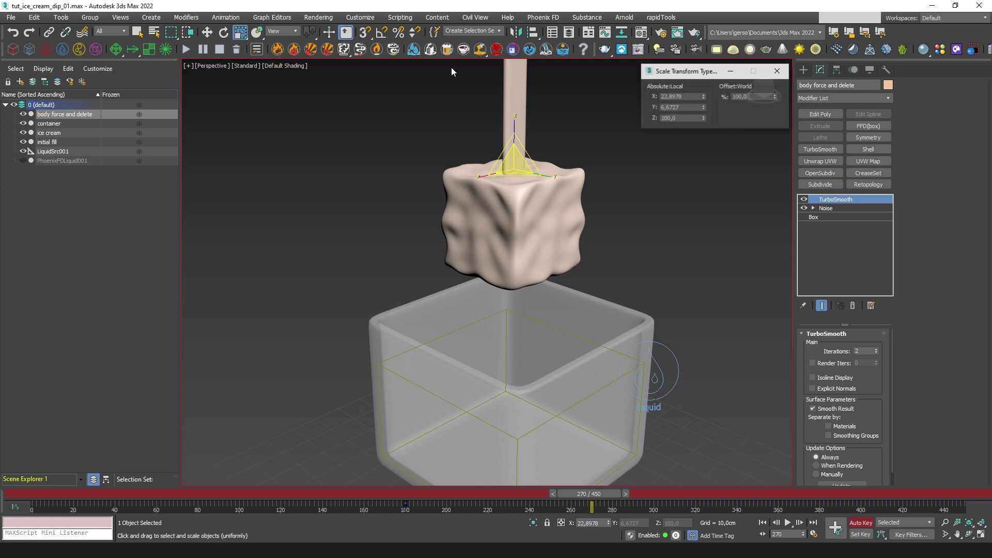
double_click(687, 96)
text(100)
key(Tab)
text(100)
key(Return)
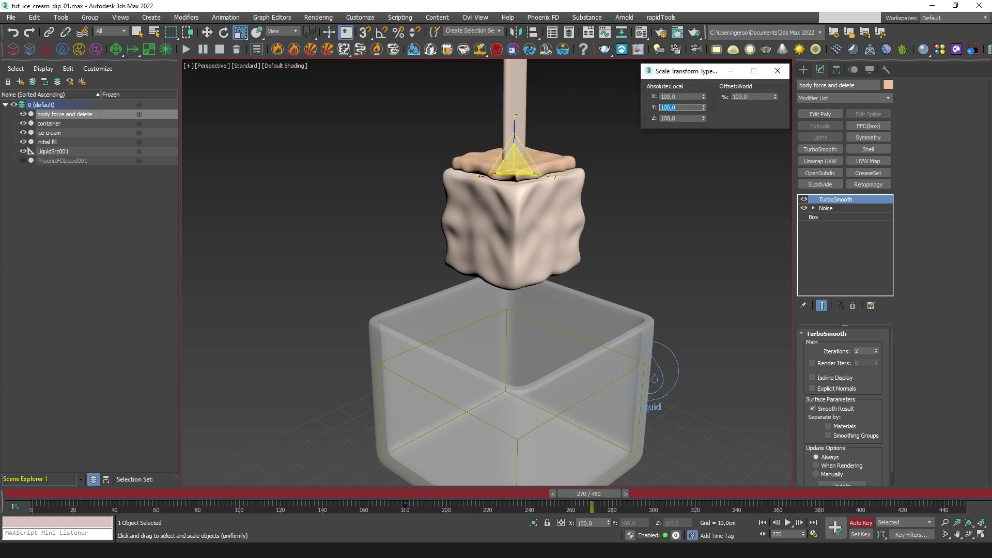
click(777, 71)
Turn off Auto Key, go to frame 265 and examine how the helper box sits on the ice cream's top
mouse_move(571, 493)
mouse_down()
mouse_move(322, 494)
mouse_move(580, 501)
mouse_up()
key(r)
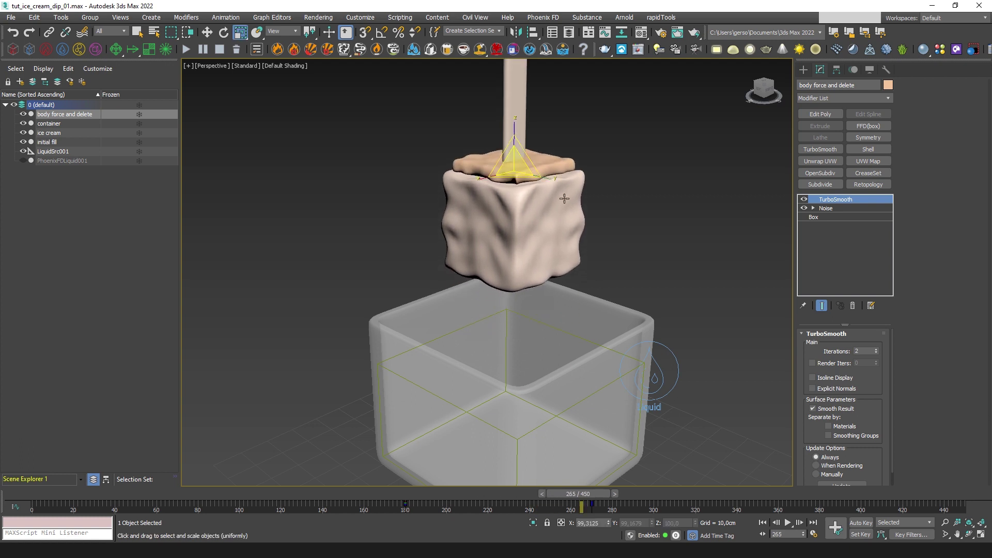
scroll(520, 173, down, 2)
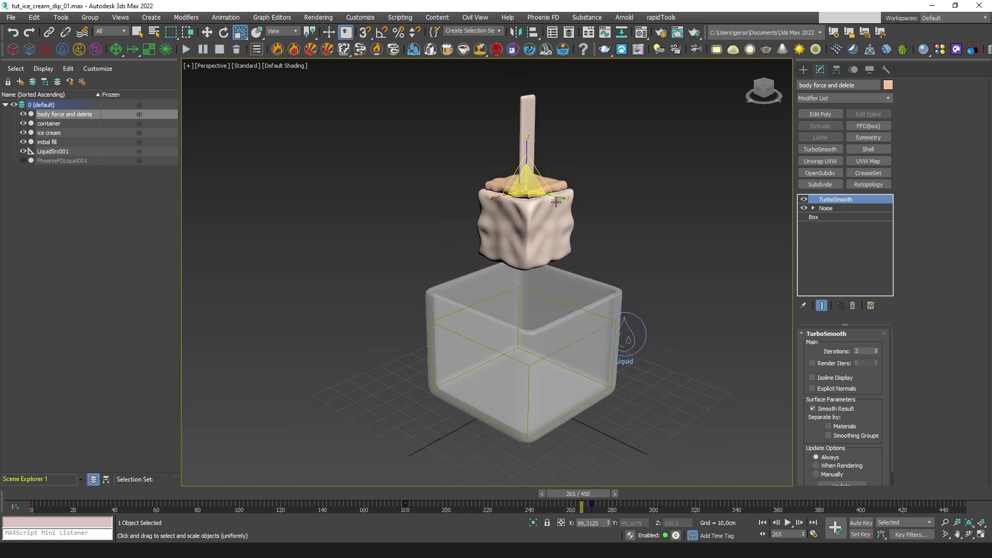
scroll(511, 181, up, 4)
alt+middle_drag(502, 189, 567, 216)
key(r)
key(r)
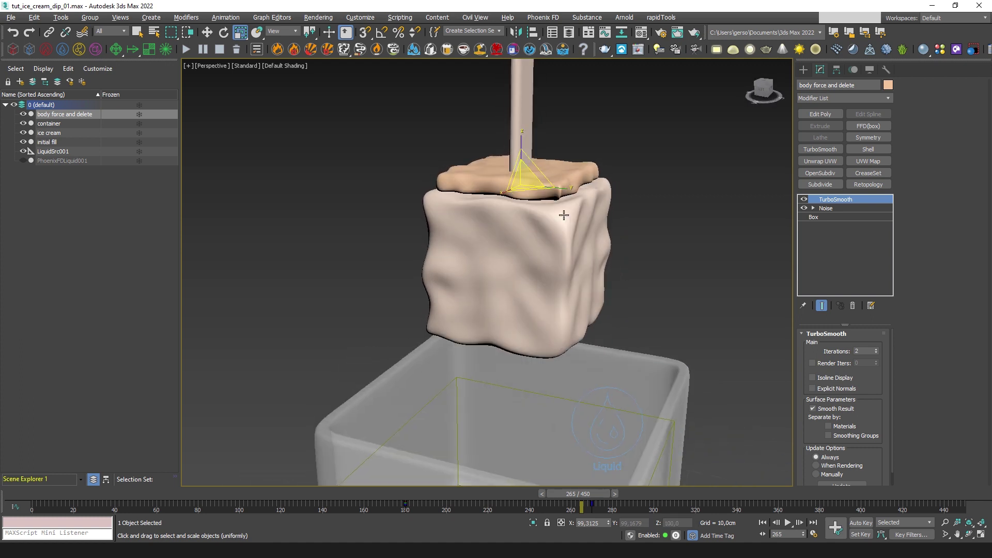
click(207, 33)
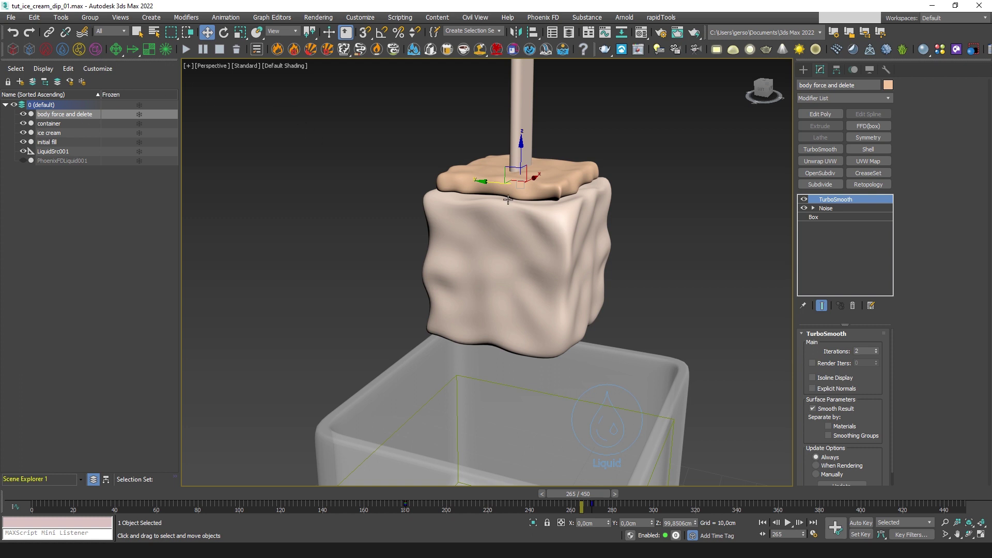
alt+middle_drag(544, 250, 532, 217)
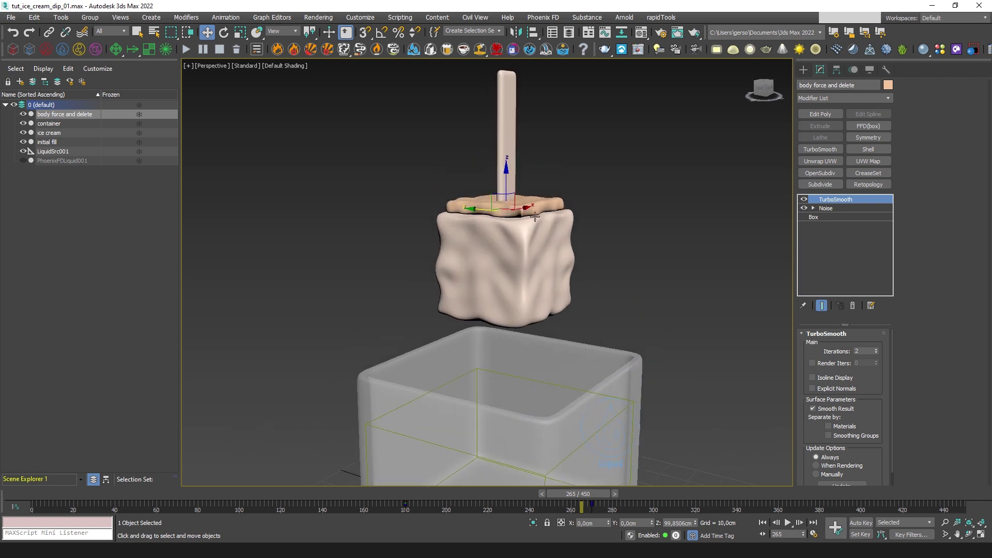
scroll(535, 215, up, 5)
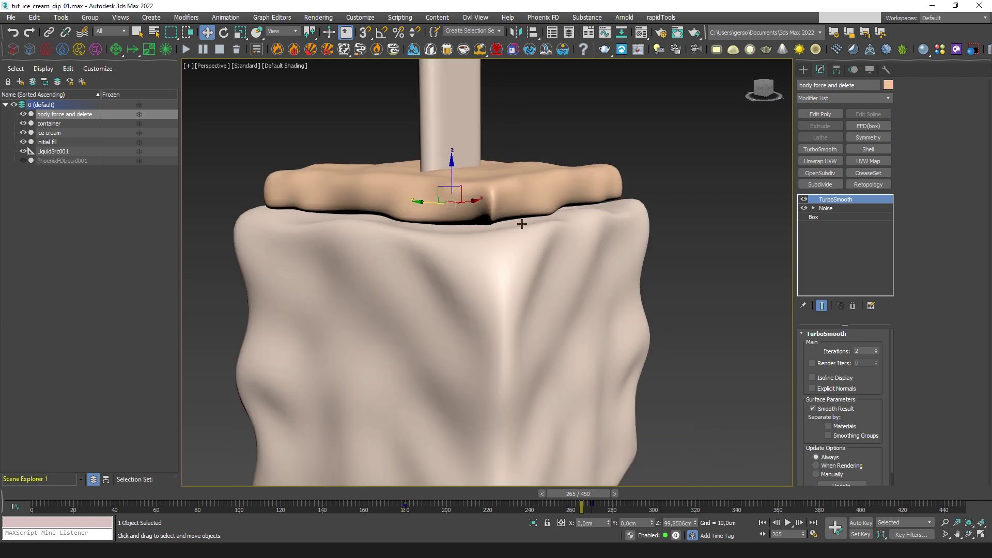
alt+middle_drag(568, 216, 564, 227)
Increase the helper box's height to about 4.8 cm and lower it to about 99.2 cm in Z
click(817, 218)
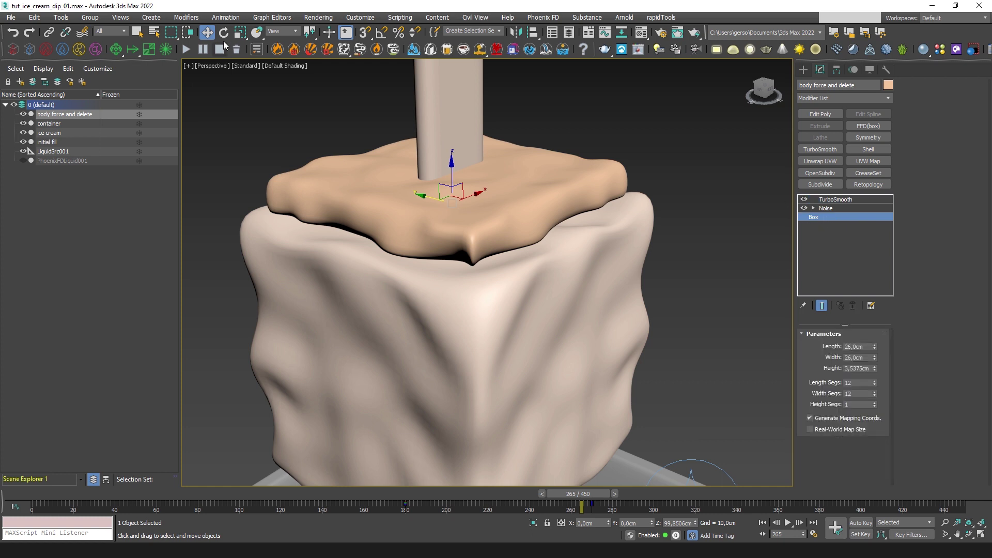
click(240, 33)
drag(875, 368, 875, 336)
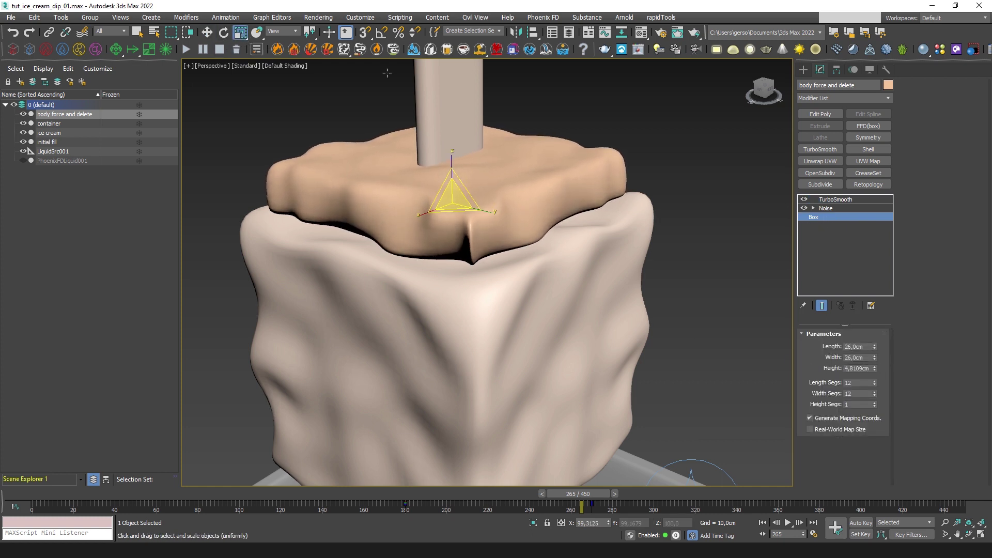
click(207, 32)
drag(452, 172, 451, 176)
alt+middle_drag(452, 177, 536, 215)
scroll(536, 215, down, 5)
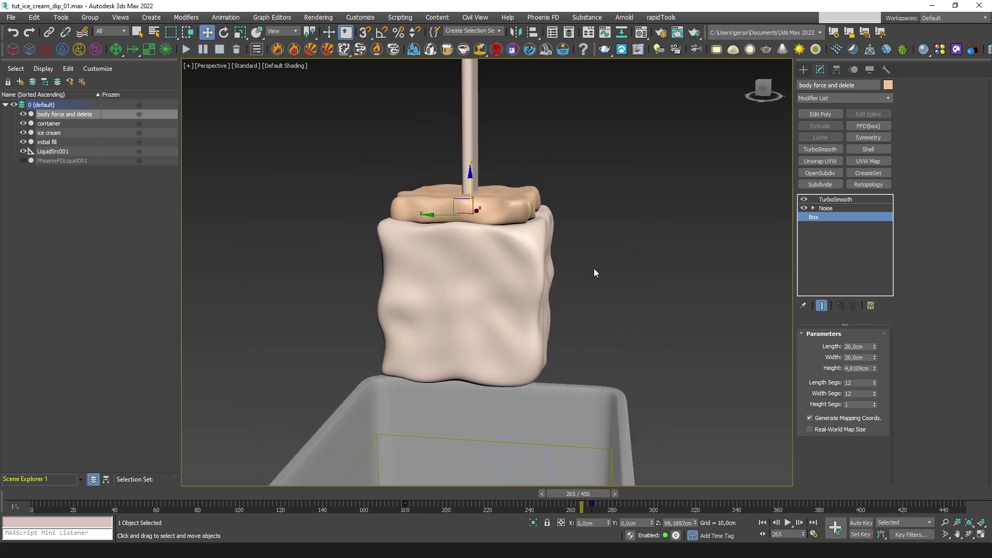
Turn on Display as Box in the object properties of "body force and delete"
alt+middle_drag(553, 255, 571, 284)
right_click(566, 224)
click(635, 313)
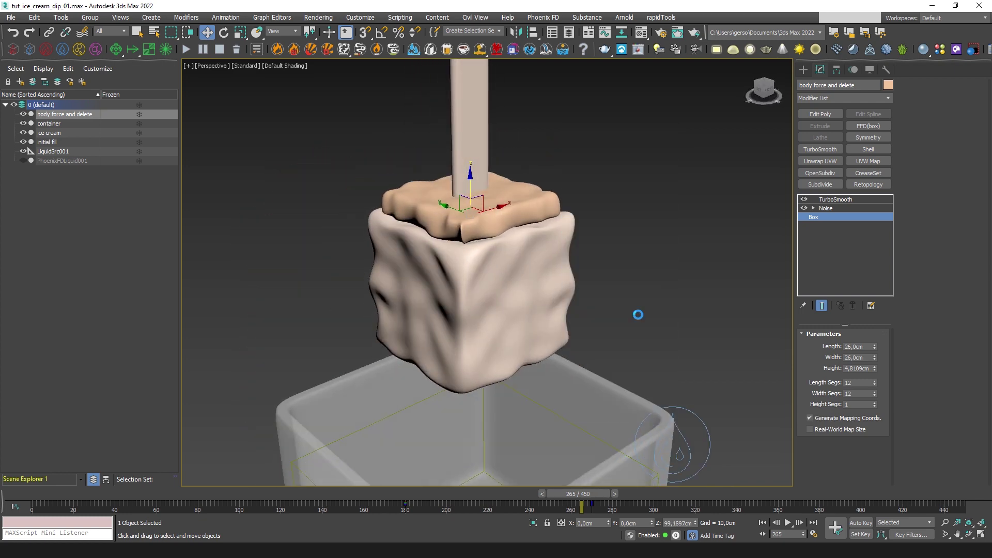
click(426, 295)
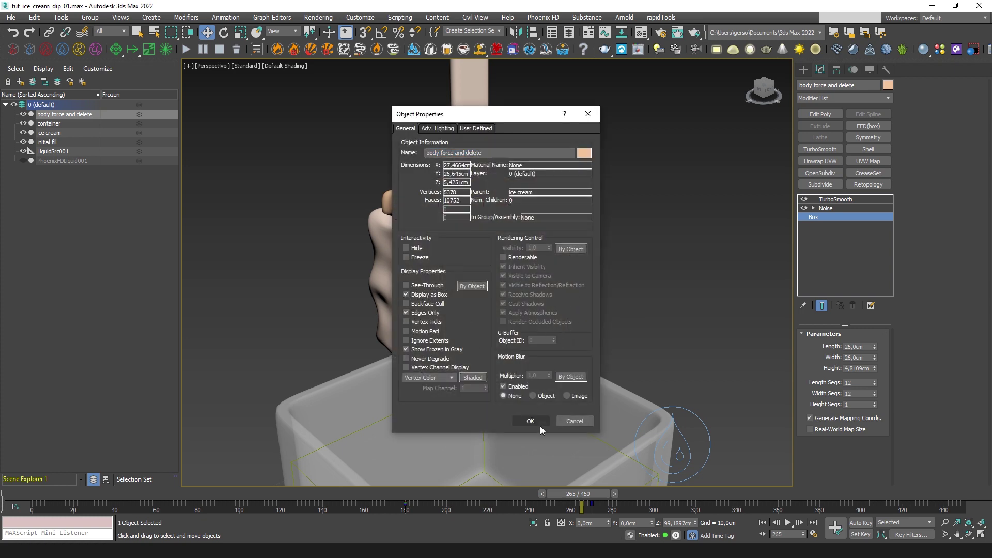
click(539, 423)
scroll(569, 346, down, 5)
middle_drag(570, 346, 479, 250)
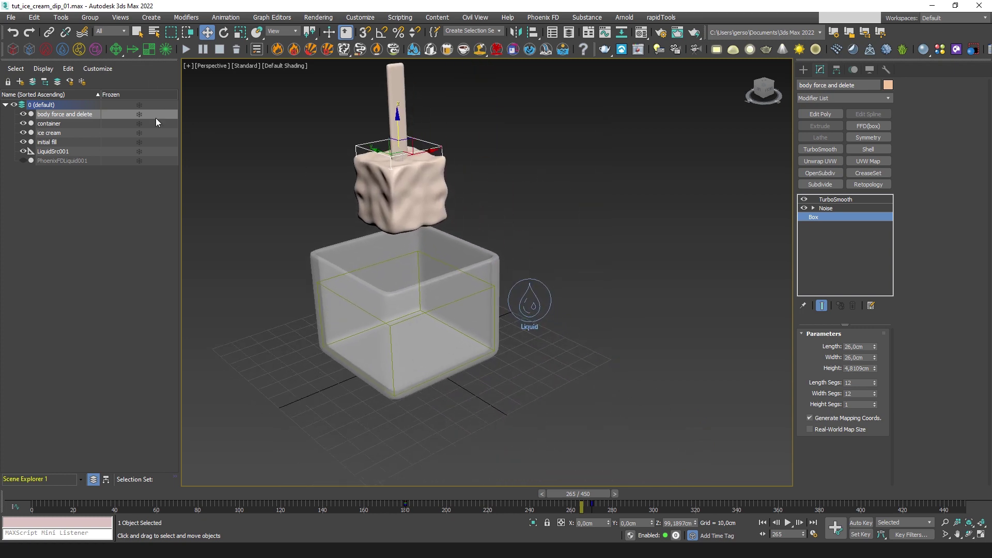
Create a Phoenix Body Force helper beside the liquid source and open its parameters for modification
drag(135, 53, 134, 59)
drag(139, 130, 132, 81)
drag(592, 292, 613, 323)
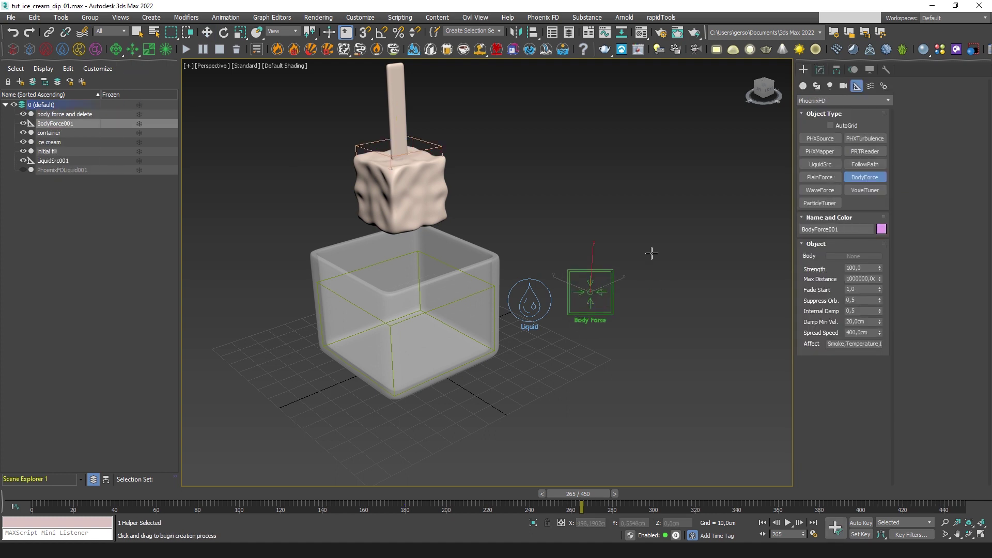
click(206, 32)
click(820, 69)
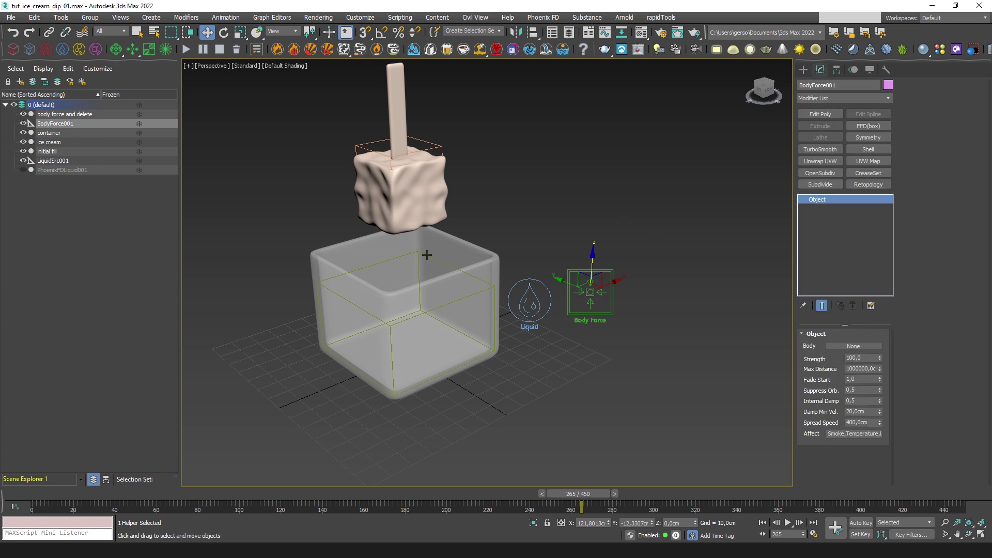
Set the Body Force's Strength to -1500
alt+middle_drag(573, 287, 559, 271)
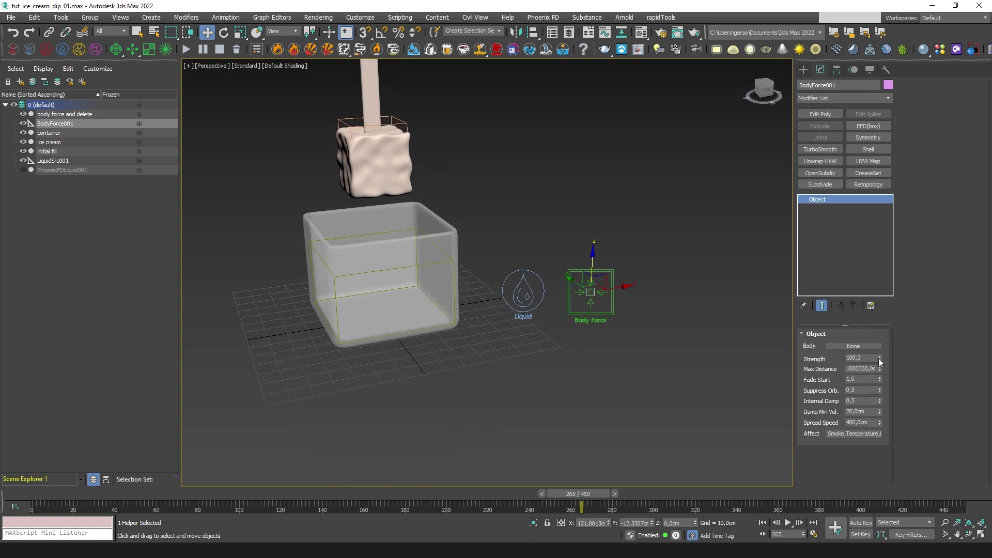
middle_drag(617, 319, 622, 329)
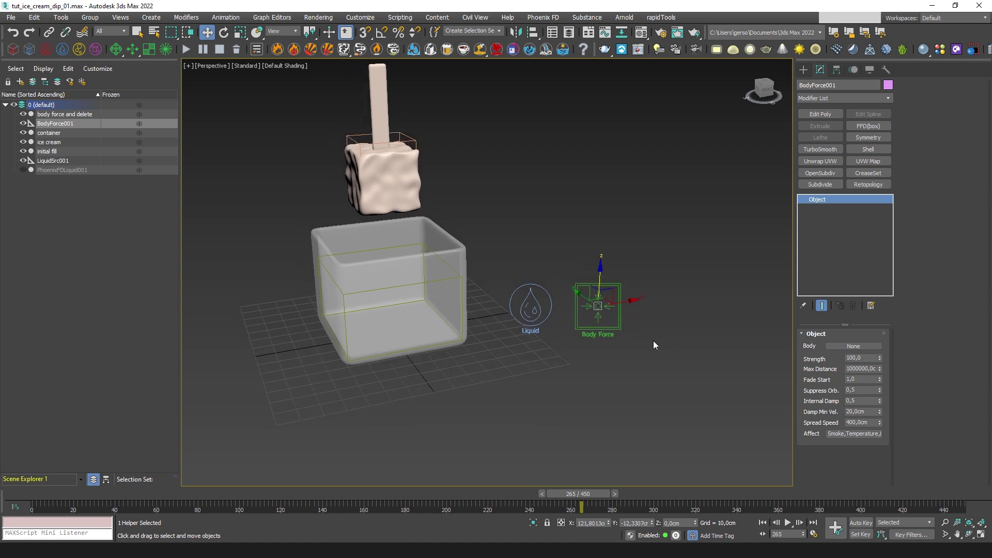
click(865, 358)
text(-150)
alt+middle_drag(559, 326, 588, 341)
scroll(453, 225, up, 4)
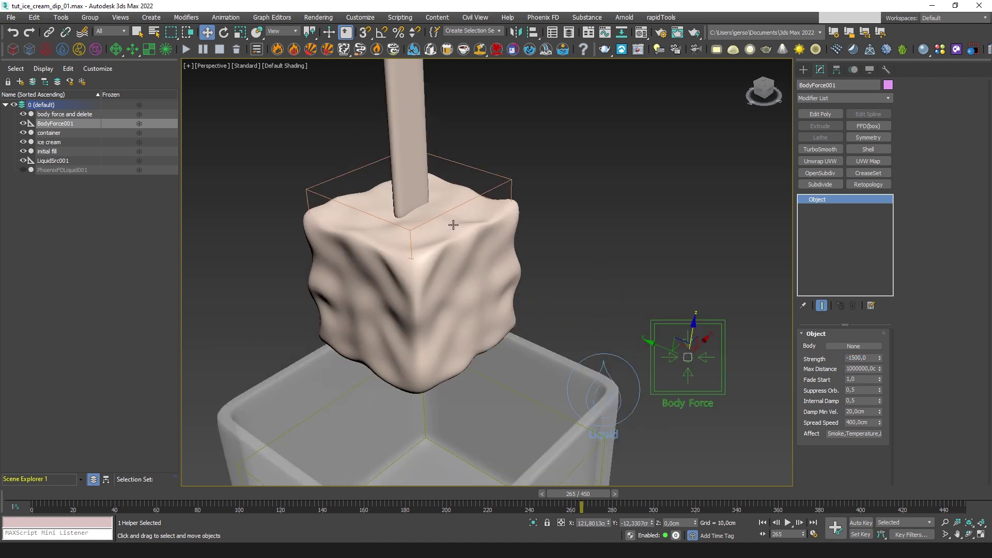
Try shifting the helper box along Y by about 3 cm and undo the move
click(458, 204)
alt+middle_drag(458, 204, 391, 206)
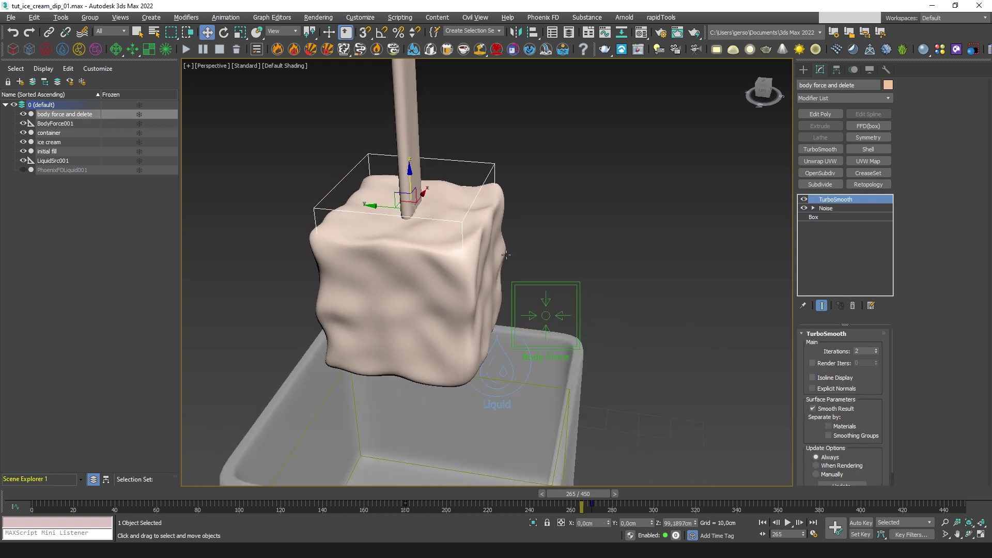
drag(391, 206, 404, 214)
key(ctrl+z)
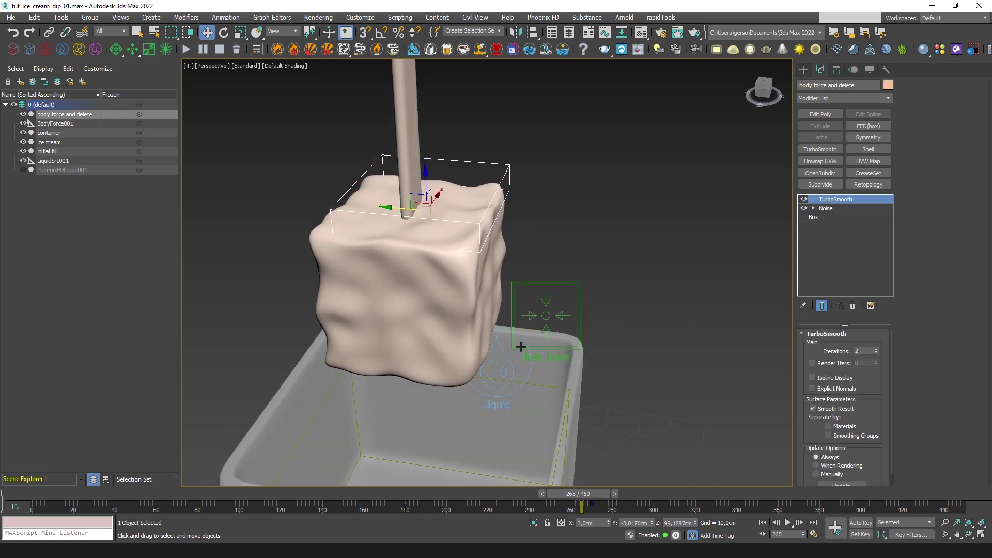
drag(383, 206, 393, 208)
key(ctrl+z)
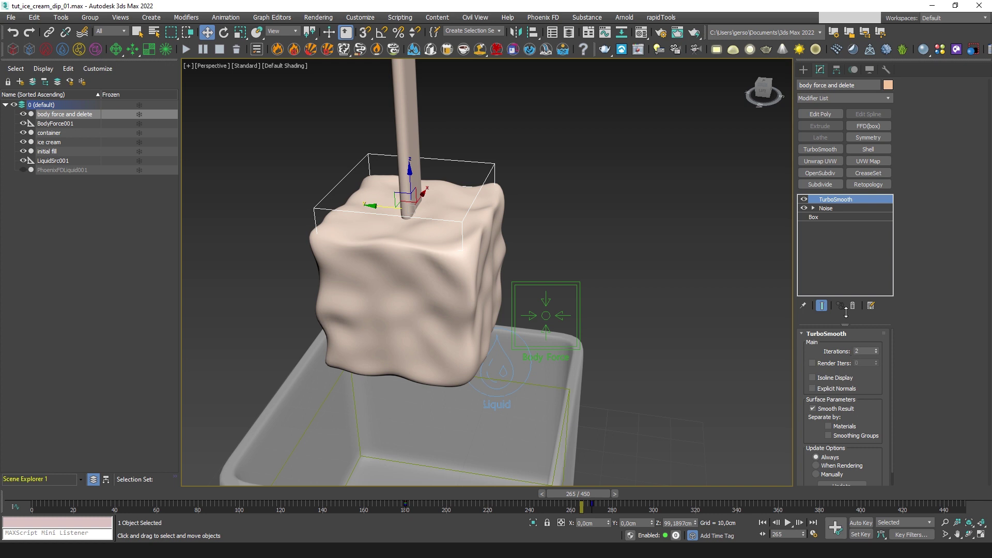
Limit the Body Force's Max Distance to 3 cm
click(552, 314)
click(865, 368)
text(3)
key(Return)
Assign "body force and delete" as the Body Force's Body and clear the selection
alt+middle_drag(745, 394, 646, 339)
middle_drag(509, 316, 599, 342)
scroll(625, 329, down, 5)
click(842, 346)
click(512, 229)
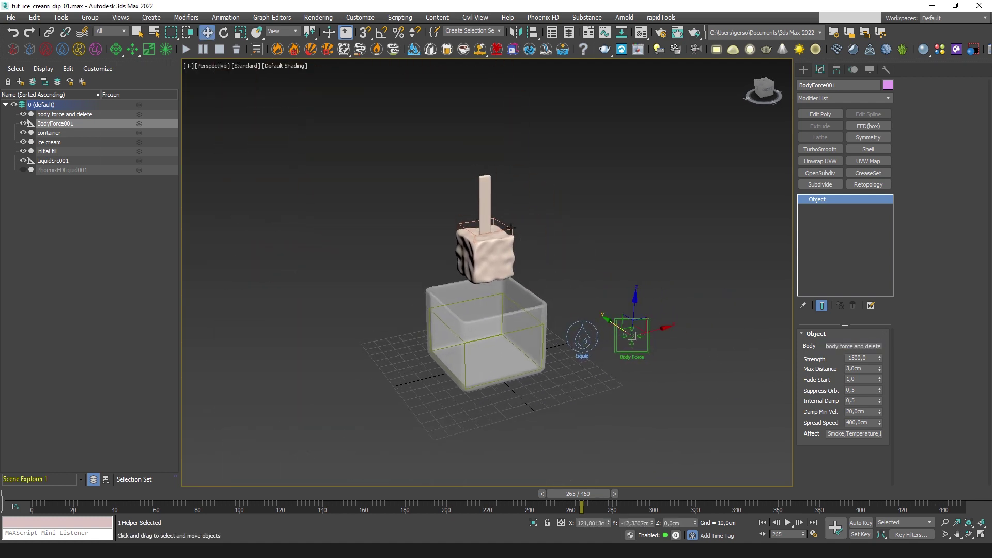
click(652, 239)
scroll(583, 321, up, 3)
scroll(584, 321, down, 3)
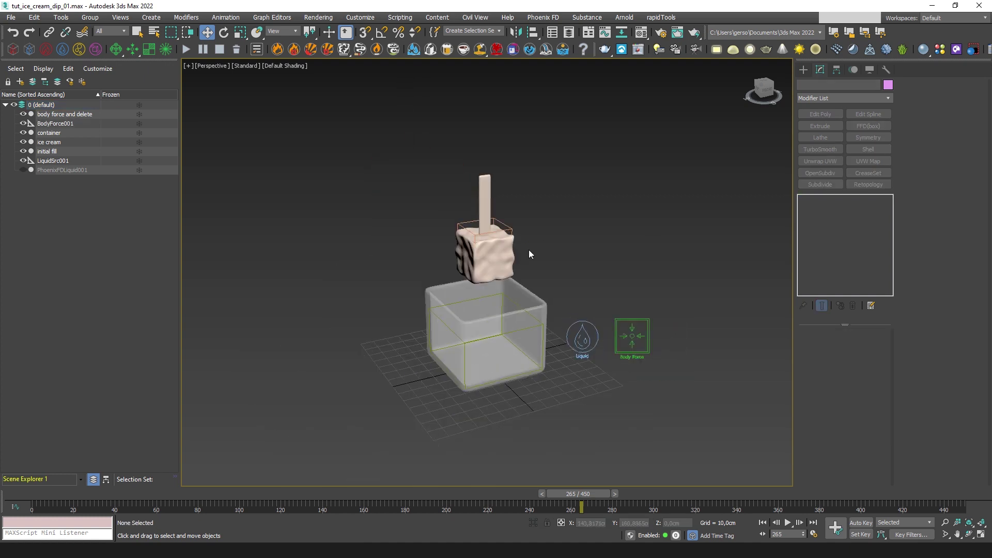
Create a Phoenix Particle Tuner on the ground beside the container and open its parameters for modification
click(115, 49)
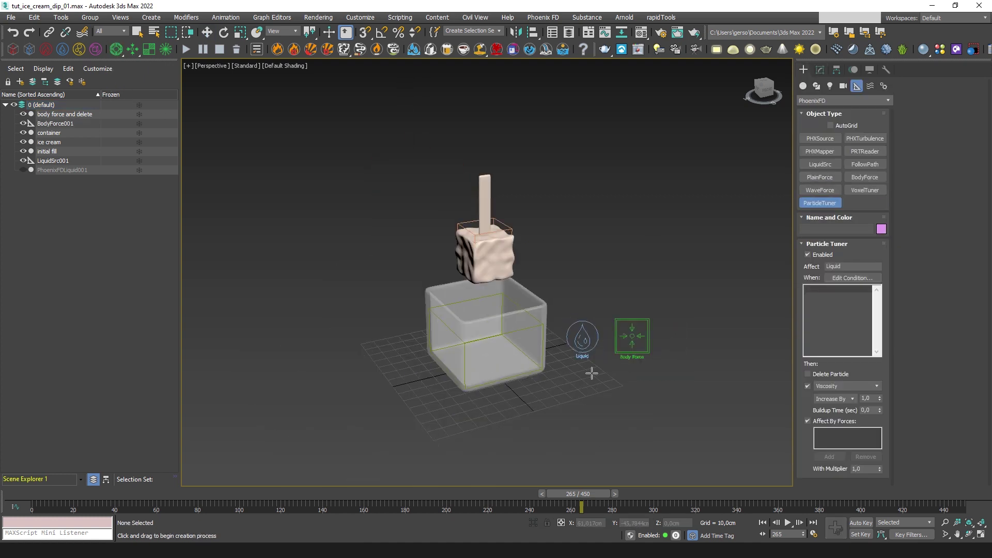
alt+middle_drag(585, 319, 660, 416)
drag(584, 378, 595, 389)
click(206, 32)
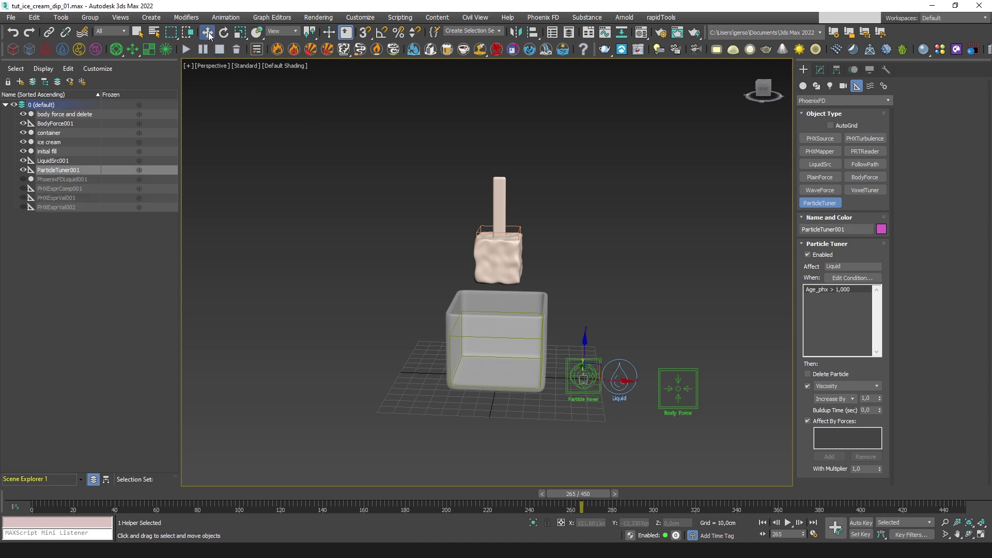
middle_drag(634, 349, 636, 305)
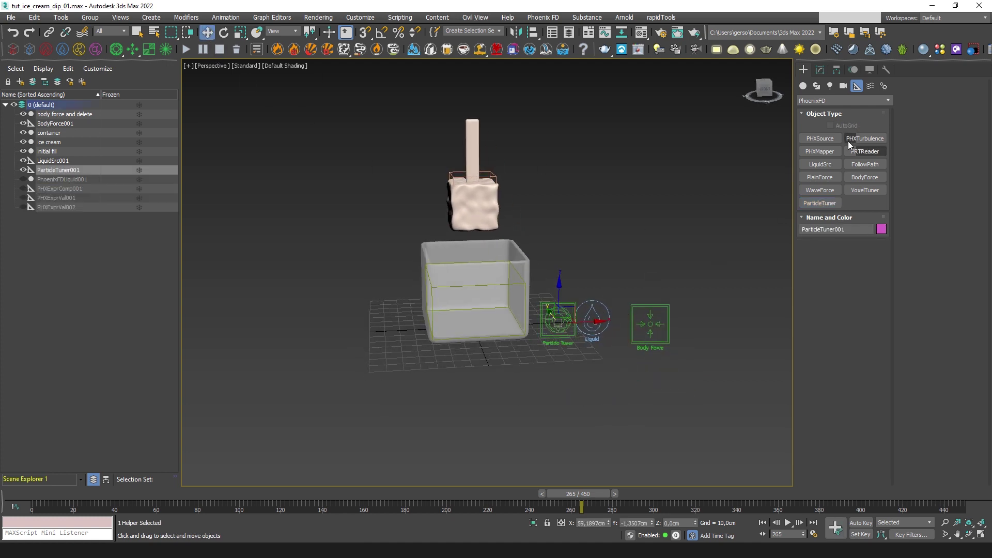
click(820, 70)
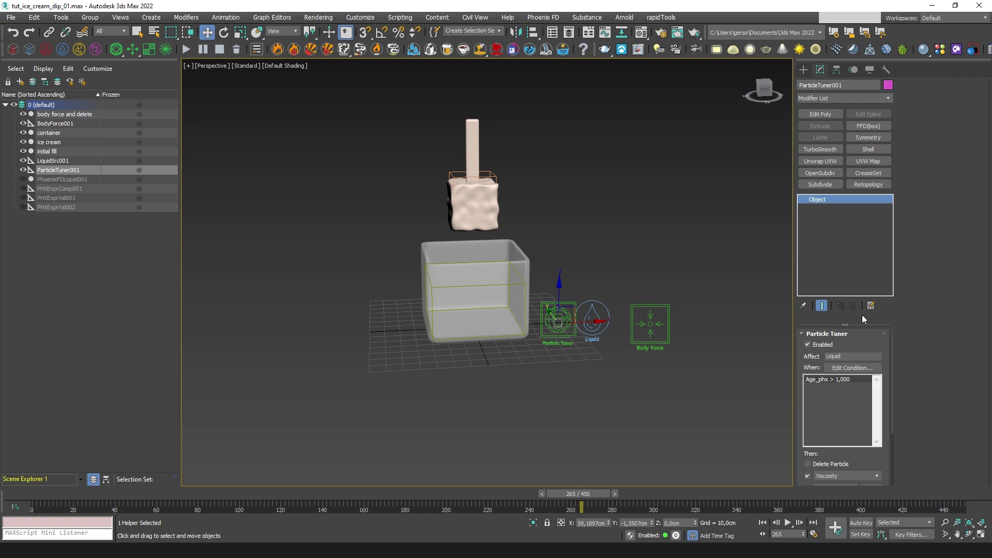
Enable Delete Particle in the Particle Tuner and turn off its Viscosity change
drag(865, 339, 859, 270)
click(807, 420)
drag(801, 358, 823, 418)
Open the Particle Tuner's condition for editing and change its comparison to Is Less Than
click(852, 368)
drag(408, 187, 527, 212)
click(492, 230)
click(491, 233)
click(487, 226)
click(739, 269)
click(735, 285)
Set the condition's first value to the distance to "body force and delete" and open the comparison number
click(486, 234)
click(676, 297)
click(761, 296)
click(495, 177)
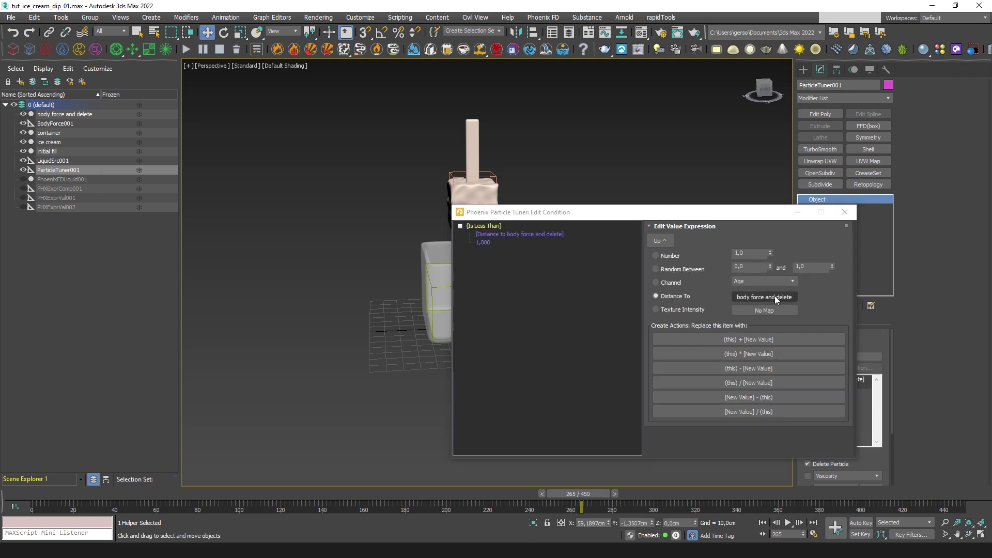
click(483, 242)
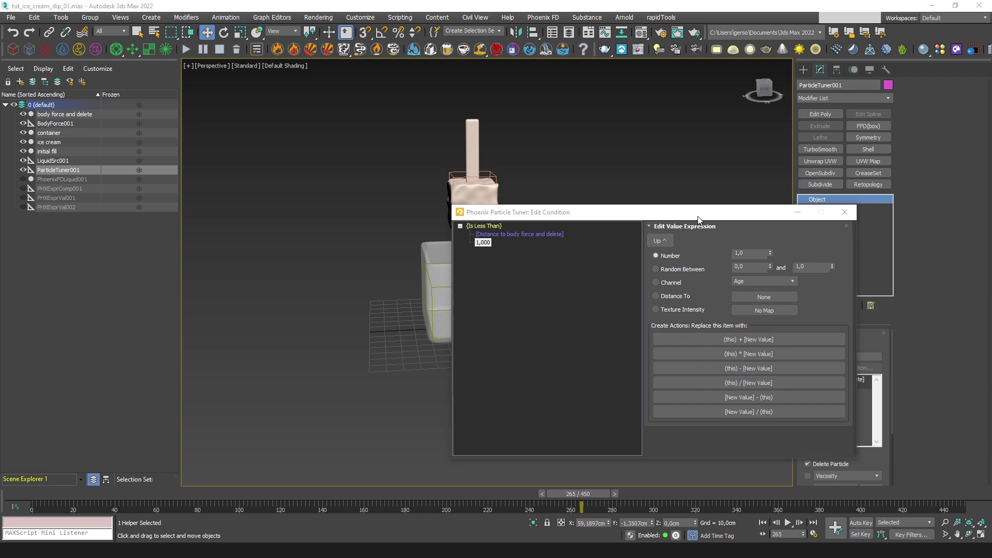
Close the Particle Tuner's condition editor and examine its remaining parameters
drag(698, 218, 563, 201)
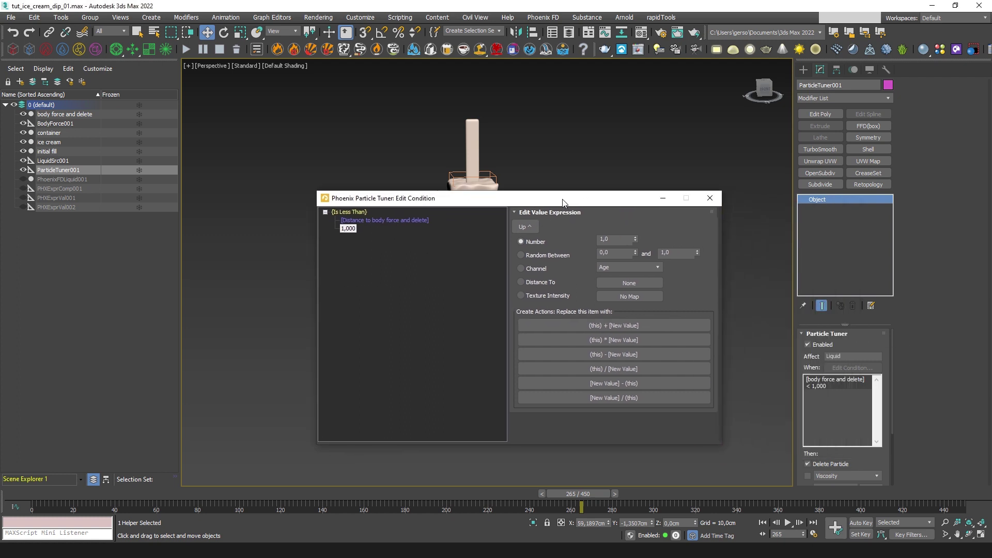
click(709, 199)
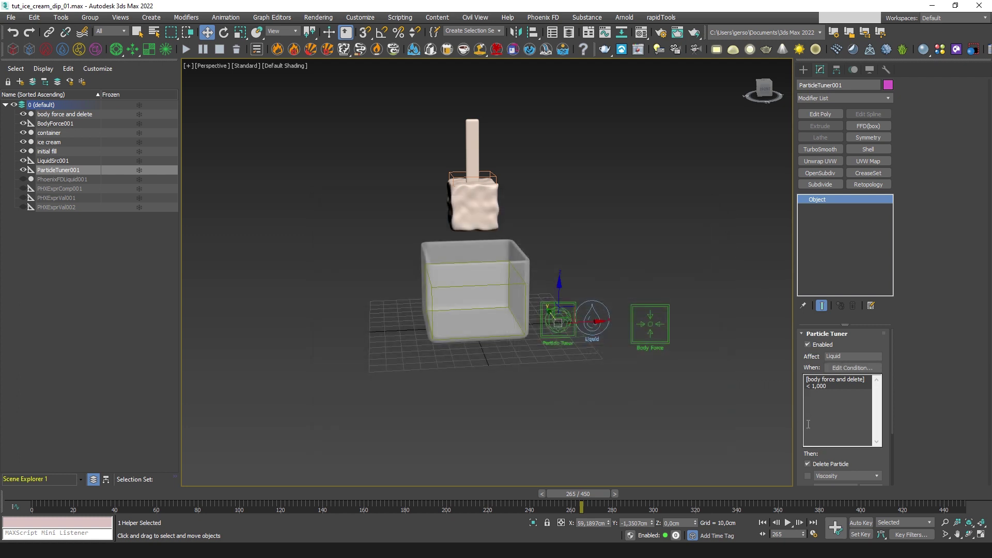
scroll(804, 364, down, 2)
drag(804, 363, 807, 288)
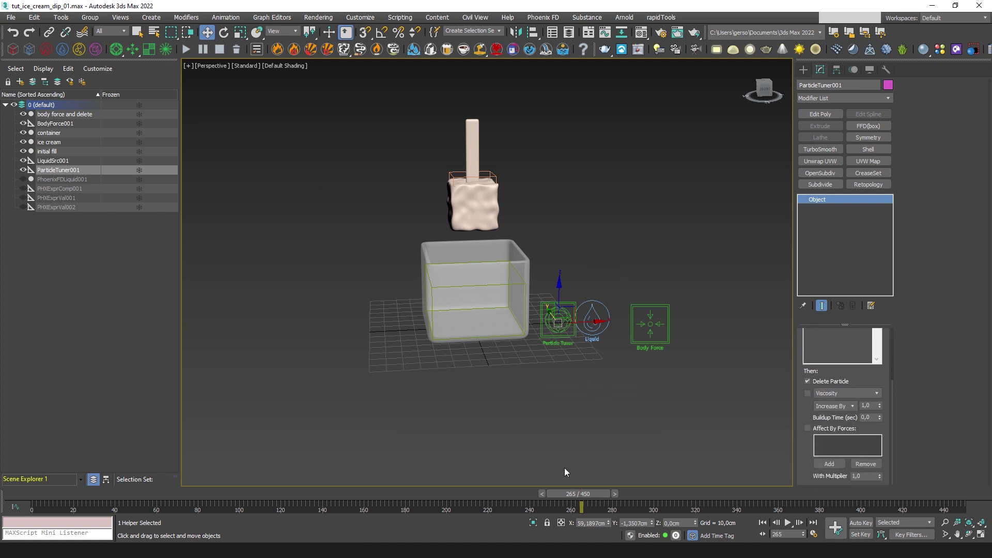
Scrub through the dip animation around the submerged ice cream and stop at frame 180
drag(592, 494, 494, 491)
key(w)
key(z)
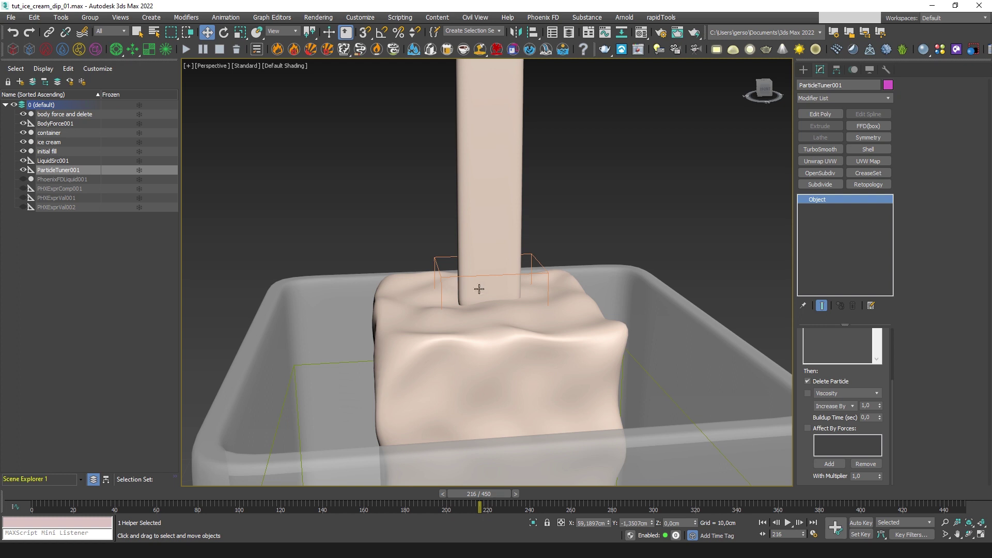
drag(483, 492, 413, 504)
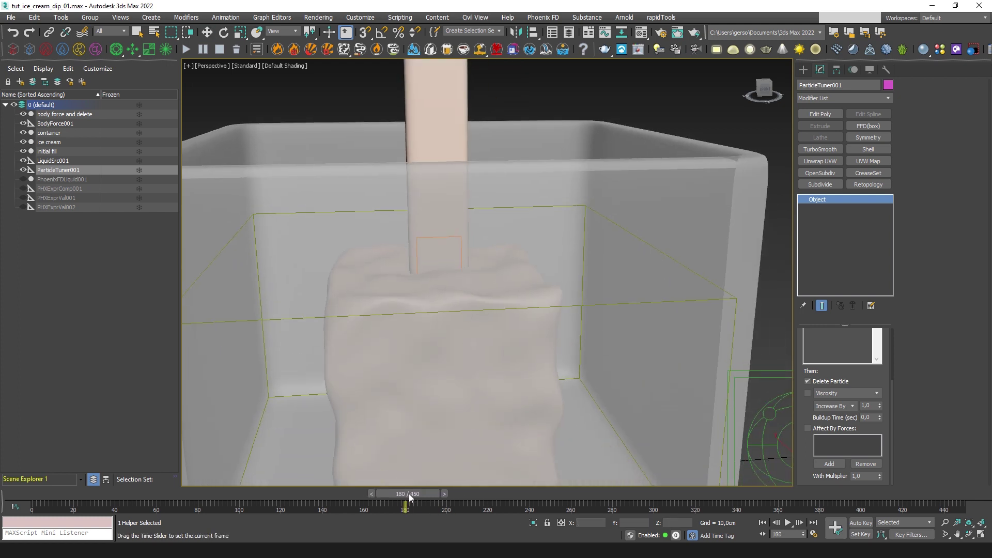
drag(405, 495, 446, 501)
drag(445, 501, 405, 503)
key(w)
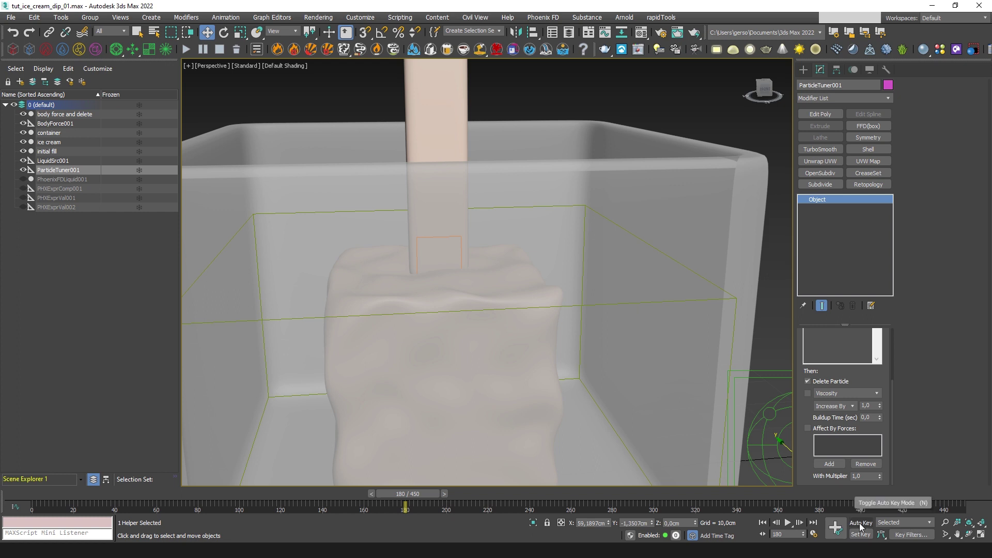
Disable the Particle Tuner at frame 180 and key it as enabled at frame 181
scroll(818, 408, up, 3)
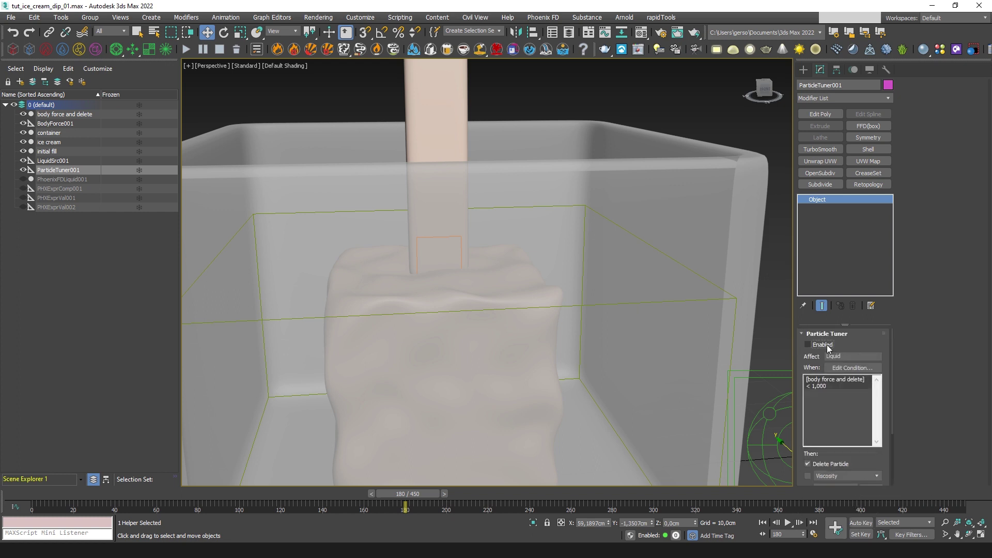
click(445, 494)
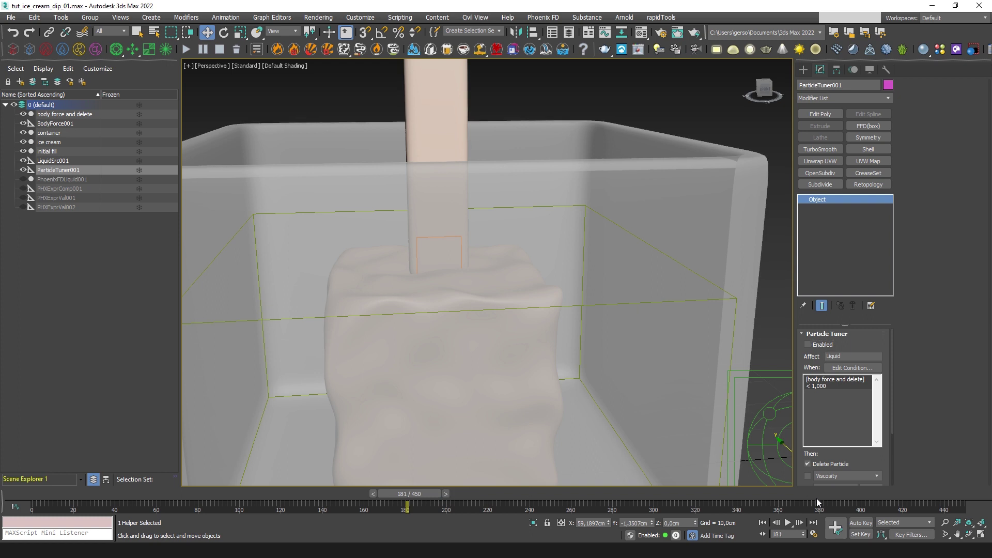
click(859, 523)
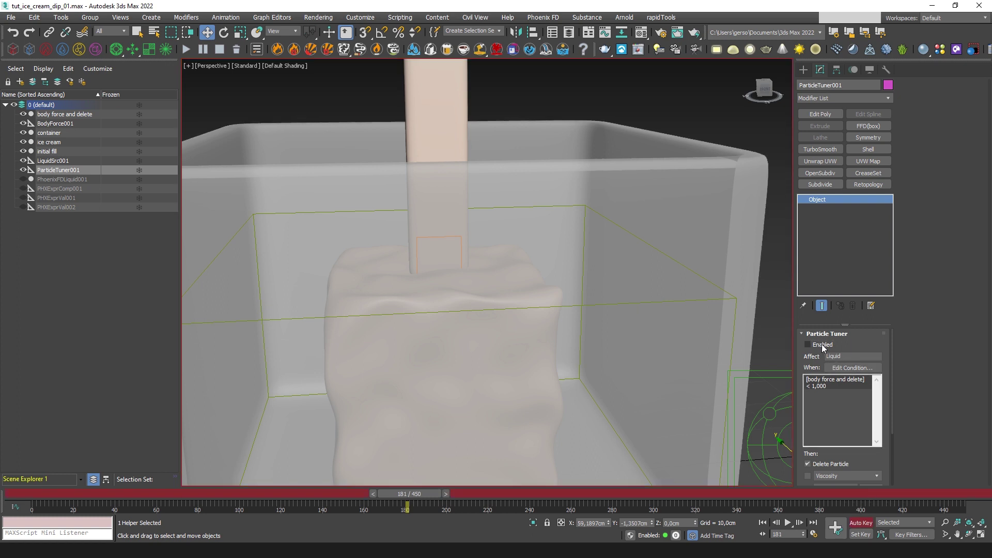
click(822, 344)
click(861, 523)
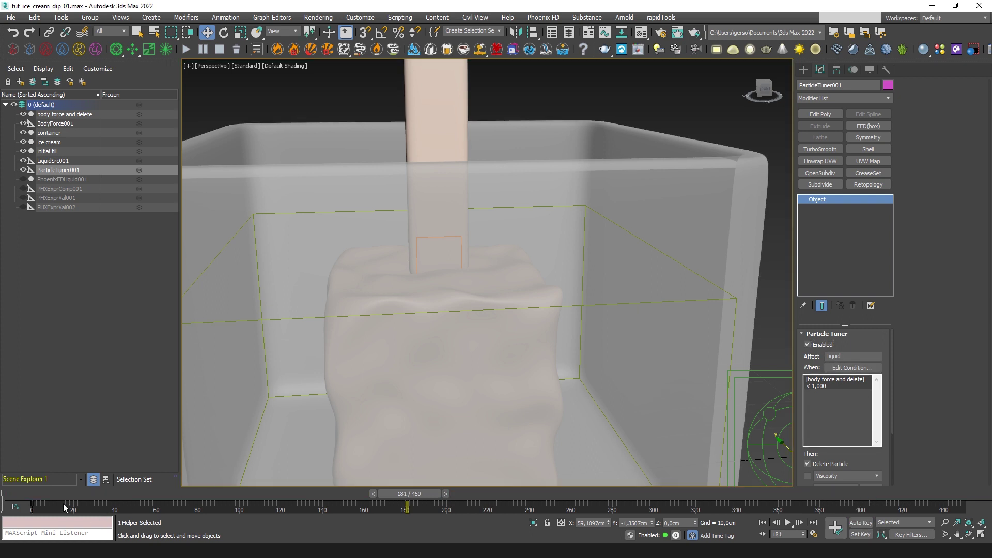
Move the tuner's frame 0 key beside the frame 181 key and shift the switch-on to about frame 190
drag(32, 504, 466, 493)
key(w)
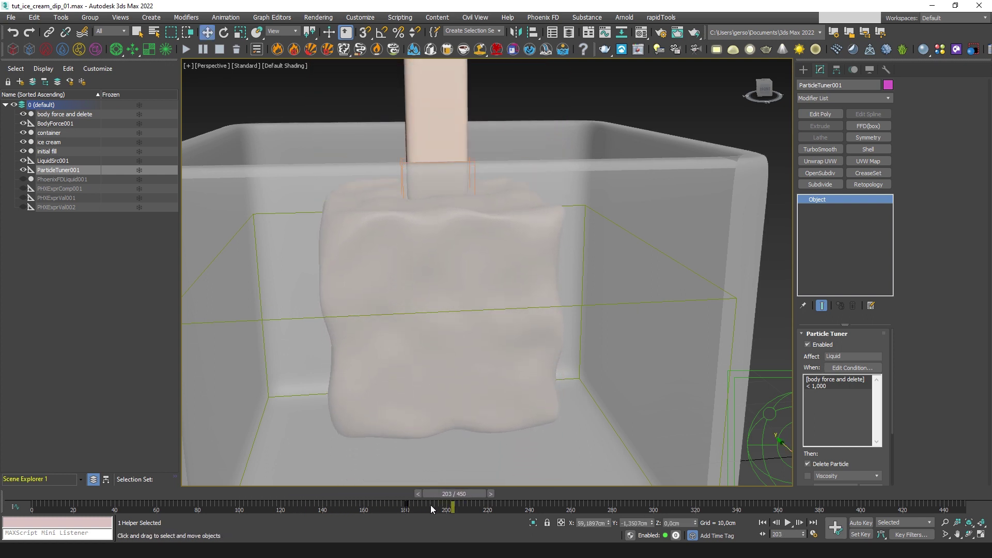
drag(407, 510, 499, 492)
key(w)
Examine the helper box above the ice cream at frame 212 and the Body Force's settings
scroll(521, 206, down, 3)
mouse_move(529, 227)
alt+middle_down()
mouse_move(615, 255)
mouse_move(518, 226)
mouse_move(564, 264)
mouse_move(527, 213)
alt+middle_up()
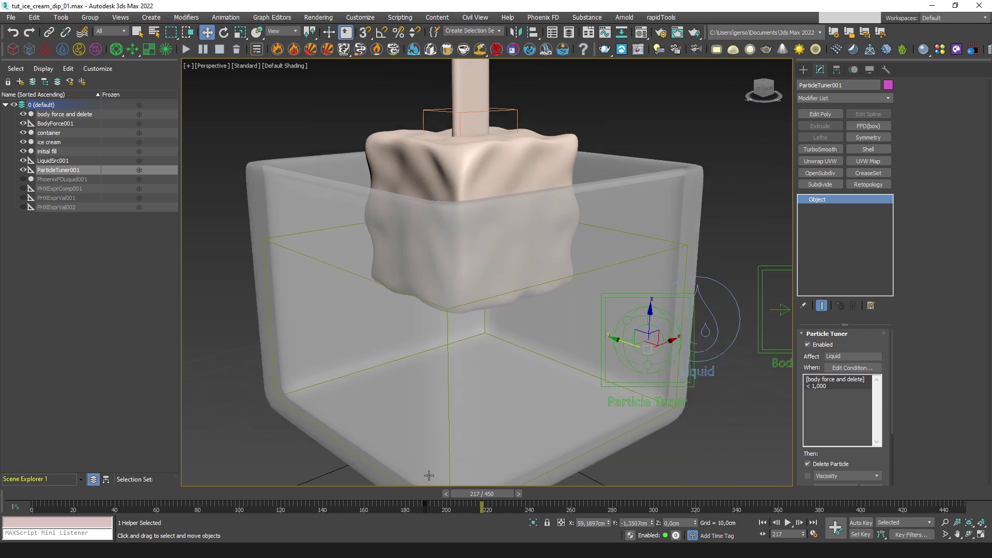
mouse_move(488, 493)
mouse_down()
mouse_move(420, 494)
mouse_move(479, 494)
mouse_up()
scroll(526, 257, down, 3)
middle_drag(599, 303, 541, 307)
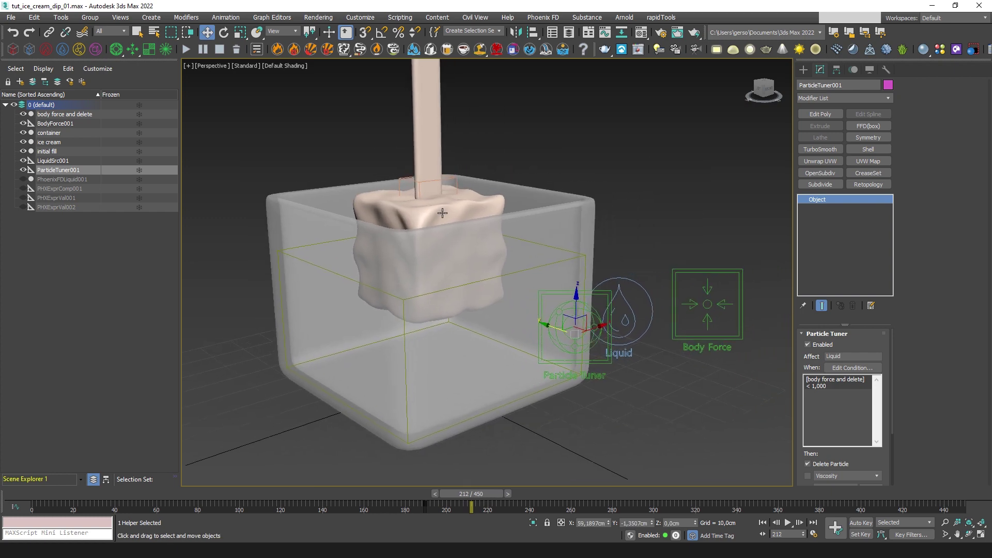
click(724, 350)
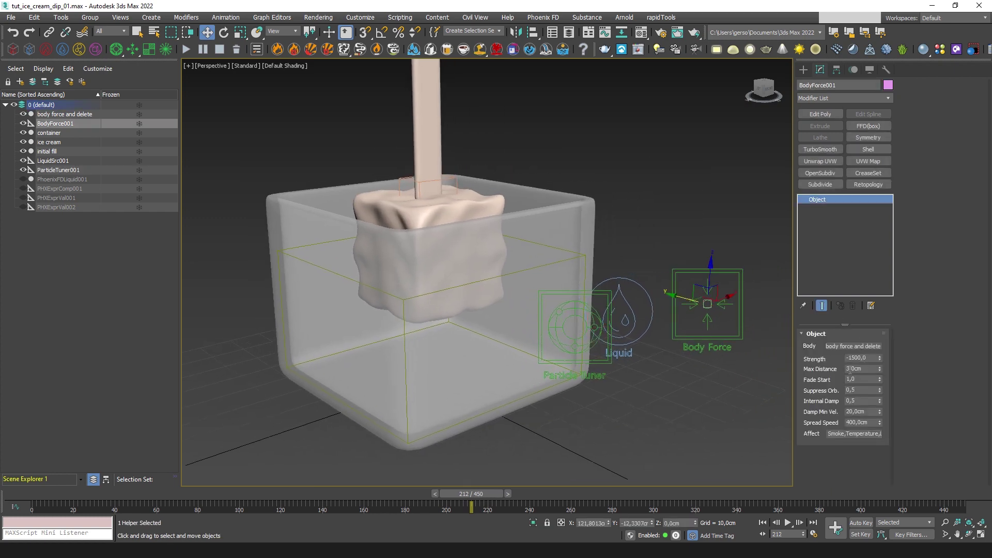
alt+middle_drag(712, 334, 686, 339)
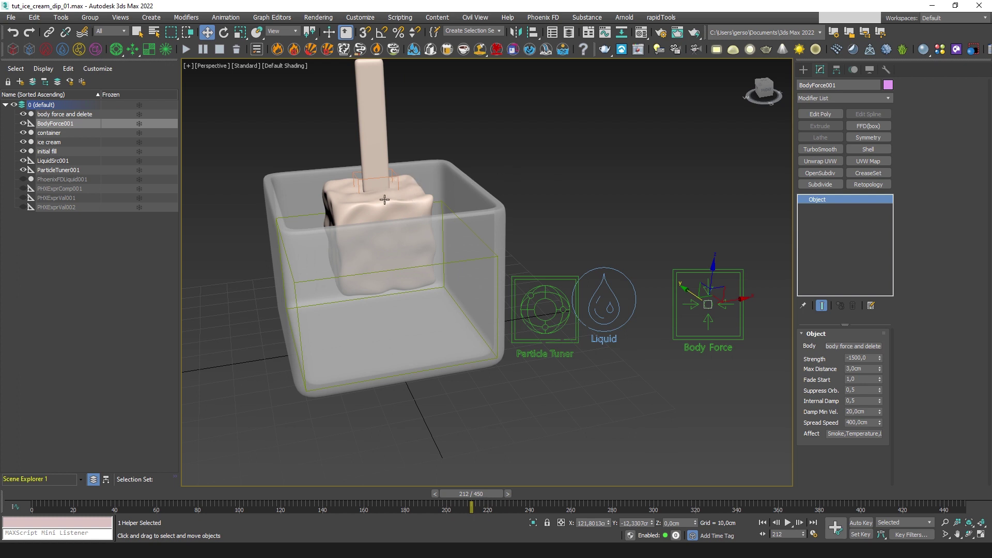
alt+middle_drag(390, 196, 465, 233)
alt+middle_drag(412, 214, 727, 353)
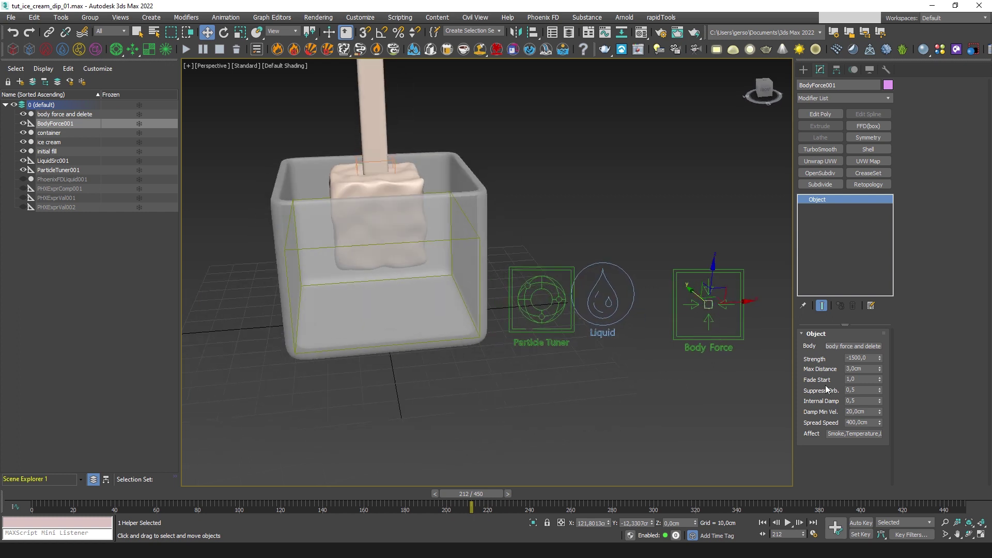
Clone the Particle Tuner as a single copy about 49 cm above the original
middle_drag(515, 295, 494, 295)
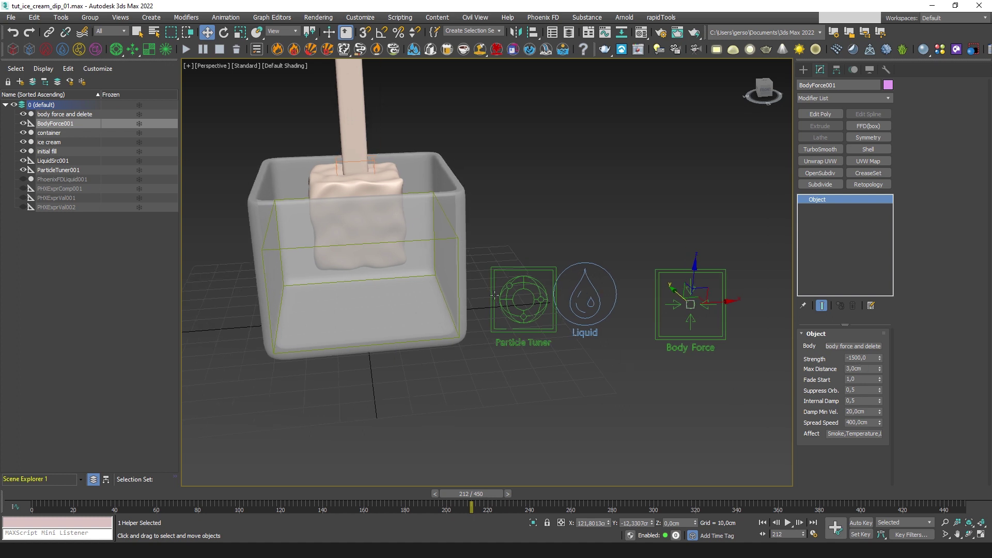
click(521, 298)
scroll(516, 292, down, 5)
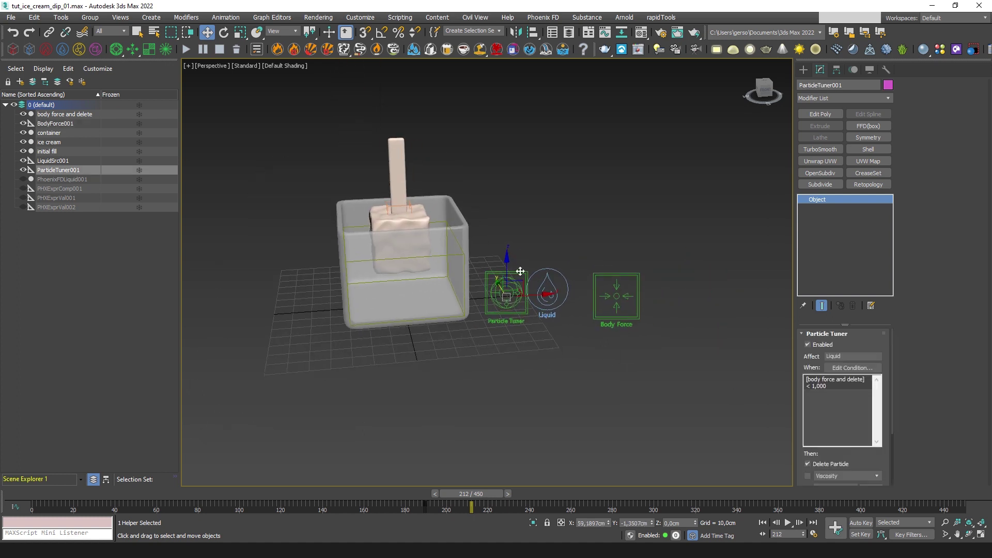
shift+drag(508, 272, 508, 189)
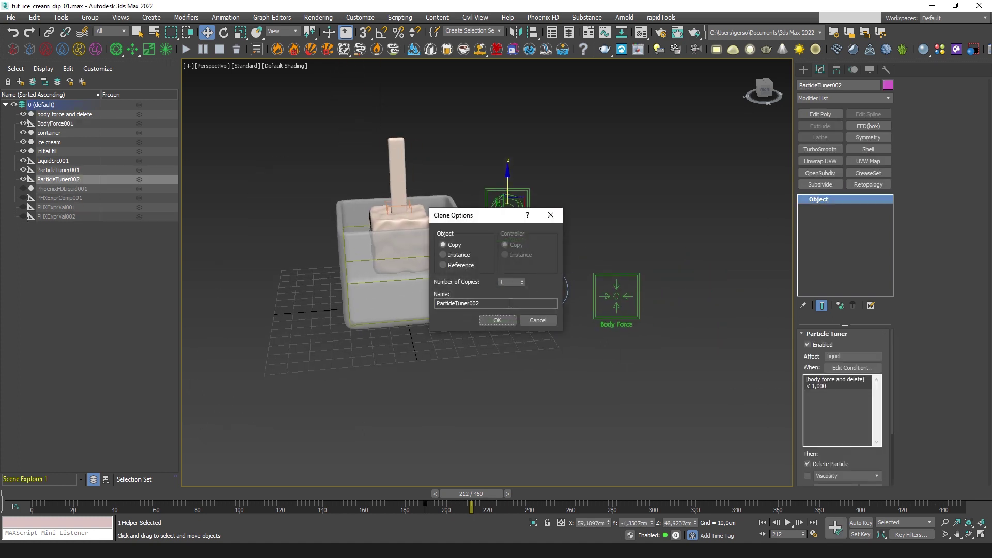
key(Return)
Change the copied tuner's condition to Is Greater Than and use the Age channel as its first value
click(853, 367)
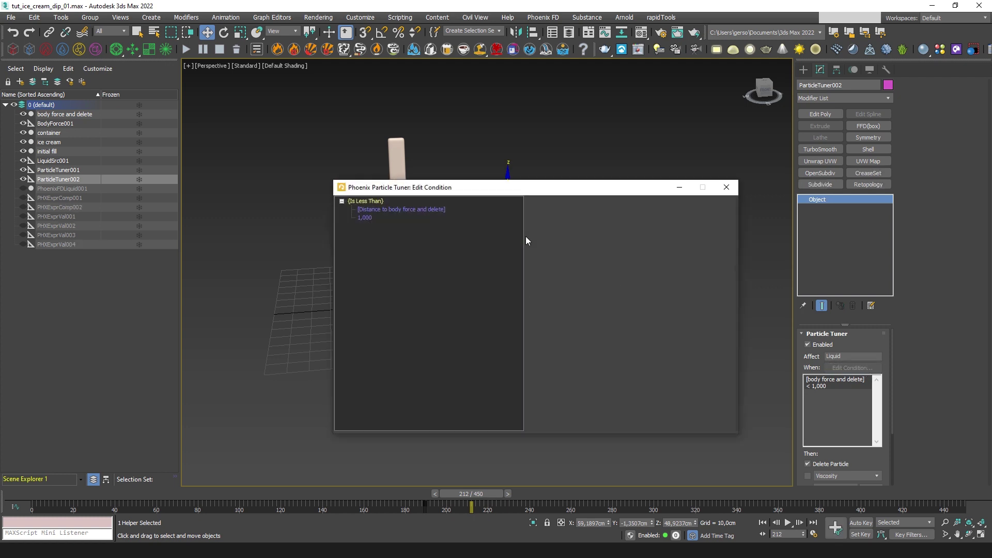
click(366, 201)
click(627, 244)
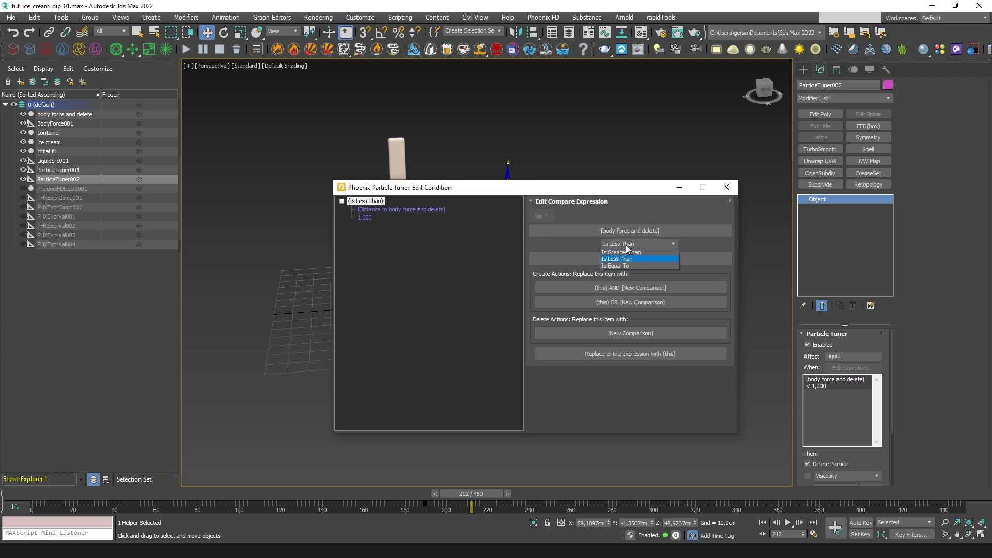
click(627, 253)
click(381, 209)
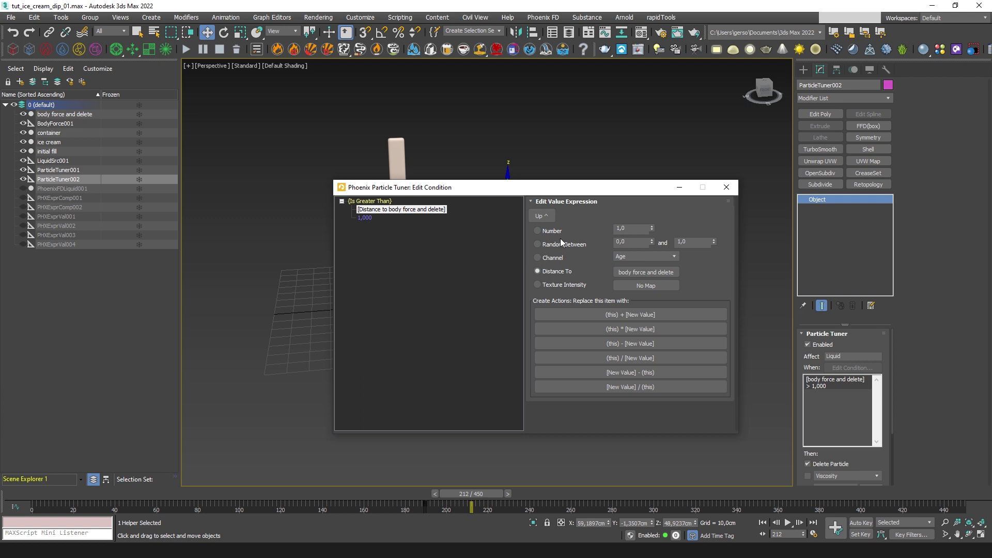
click(553, 258)
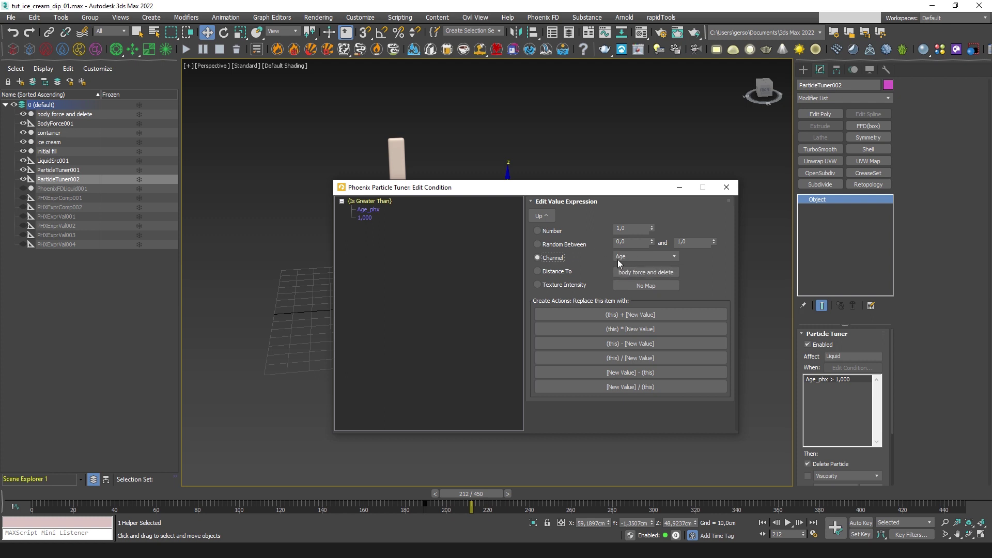
click(726, 188)
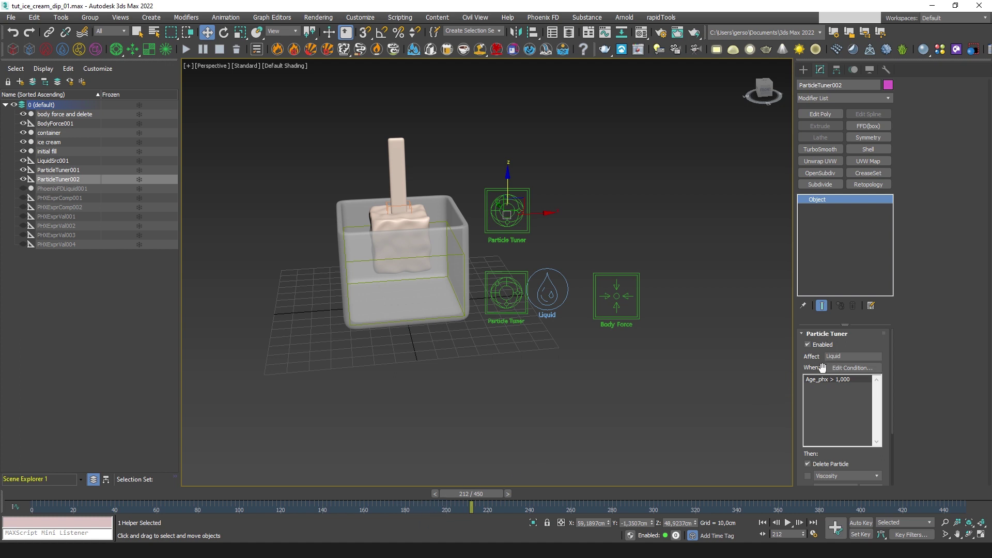
Turn off Delete Particle in the copied tuner, enable Affect By Forces and add the Body Force
drag(814, 368, 820, 307)
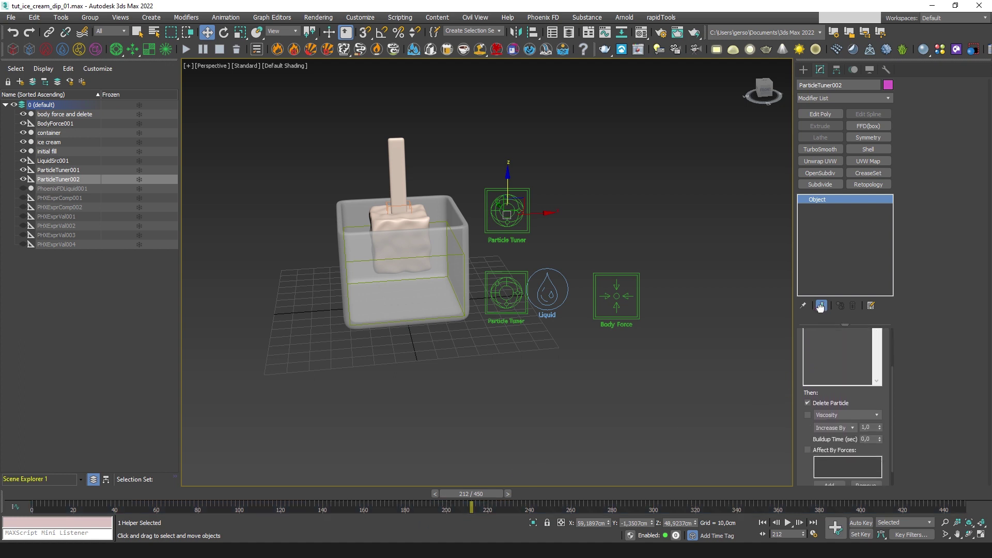
click(830, 403)
click(817, 450)
scroll(835, 398, down, 1)
click(831, 464)
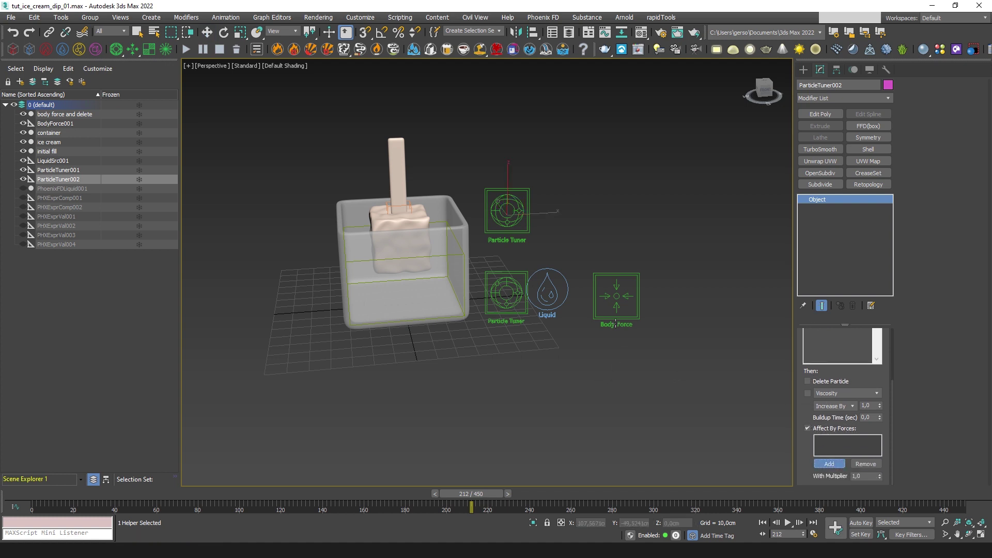
click(618, 297)
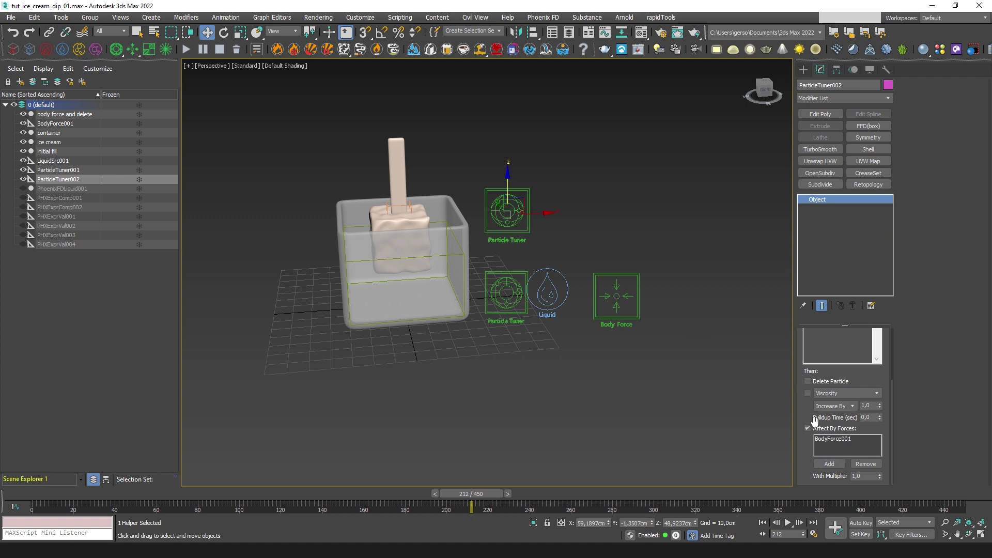
drag(816, 416, 816, 463)
Select the Body Force to view its settings, then undo the copied tuner's force changes
click(620, 297)
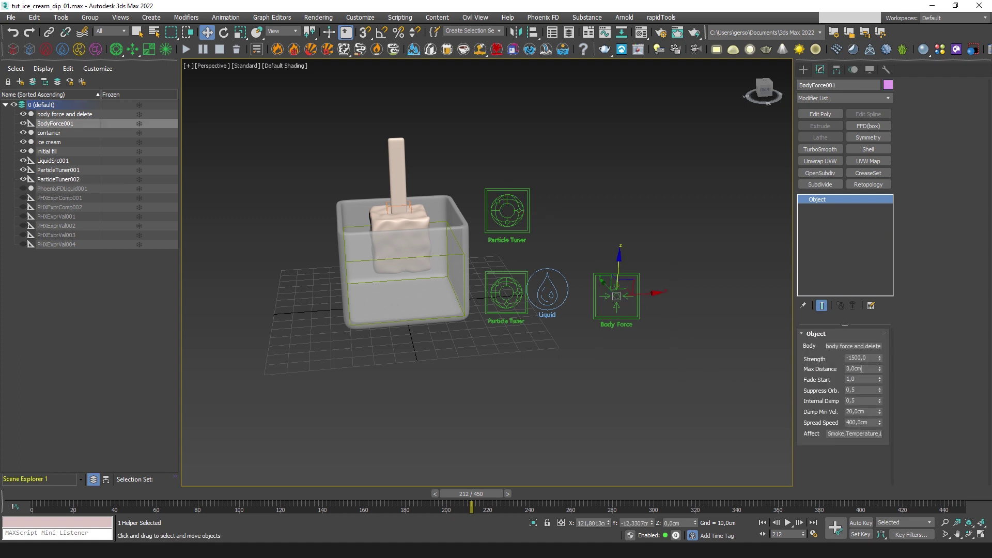
alt+middle_drag(659, 323, 670, 335)
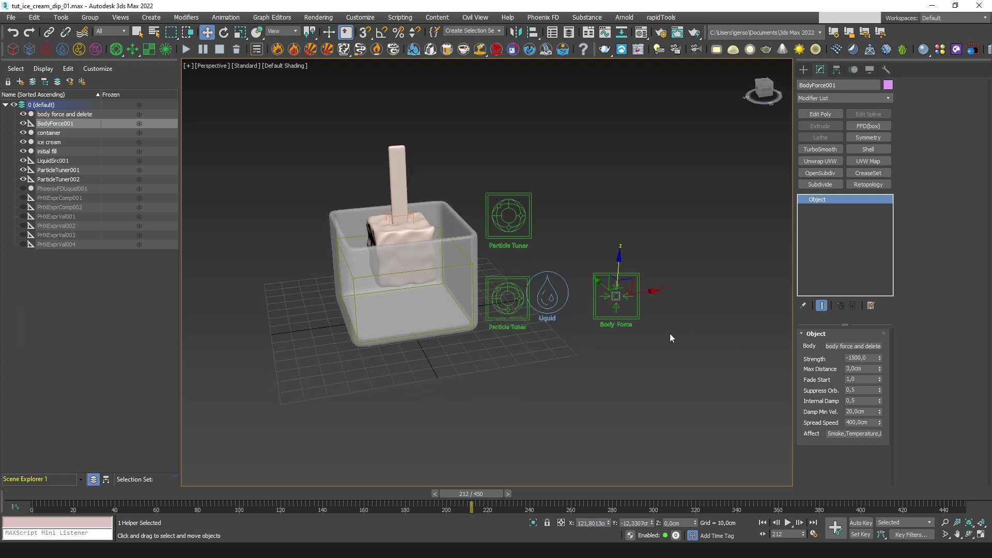
click(13, 33)
click(13, 33)
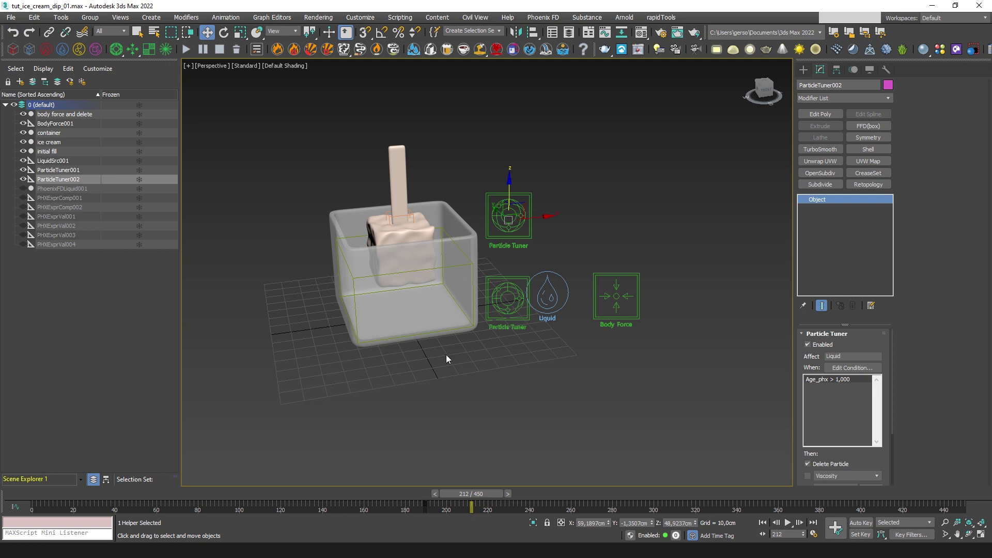
Go to frame 206 and set the copied tuner to Affect By Forces with BodyForce001, leaving Delete Particle off
mouse_move(491, 493)
mouse_down()
mouse_move(432, 491)
mouse_move(477, 497)
mouse_up()
key(w)
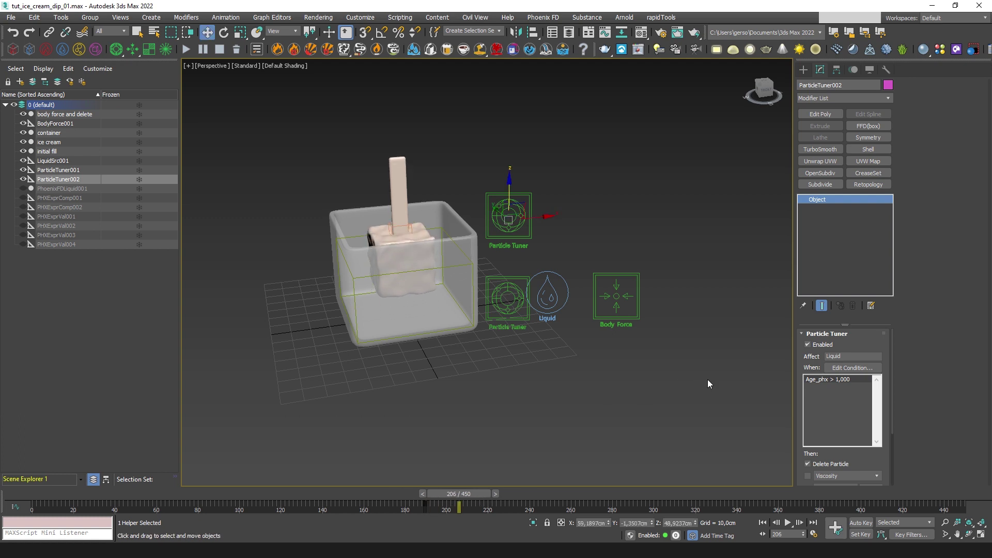
drag(846, 455, 843, 370)
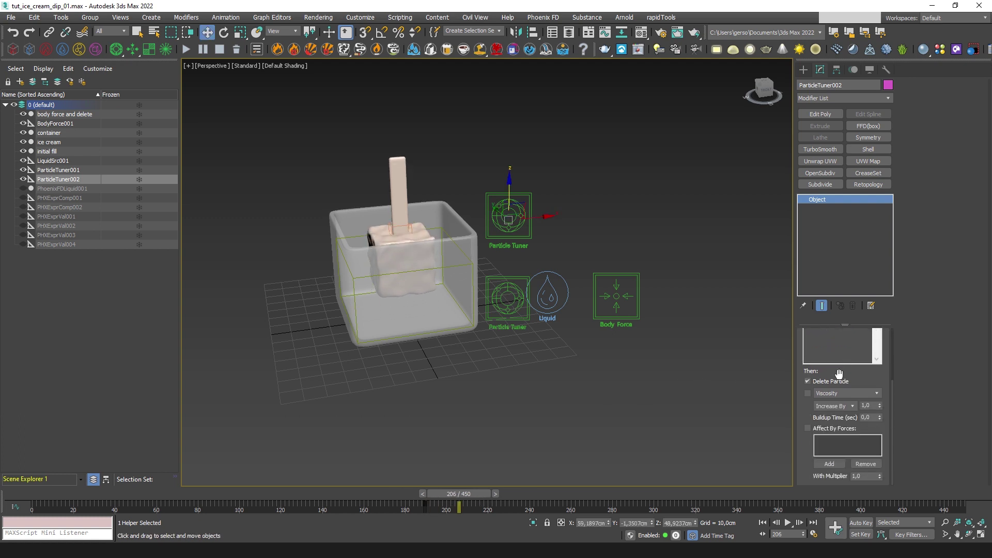
click(813, 427)
click(829, 464)
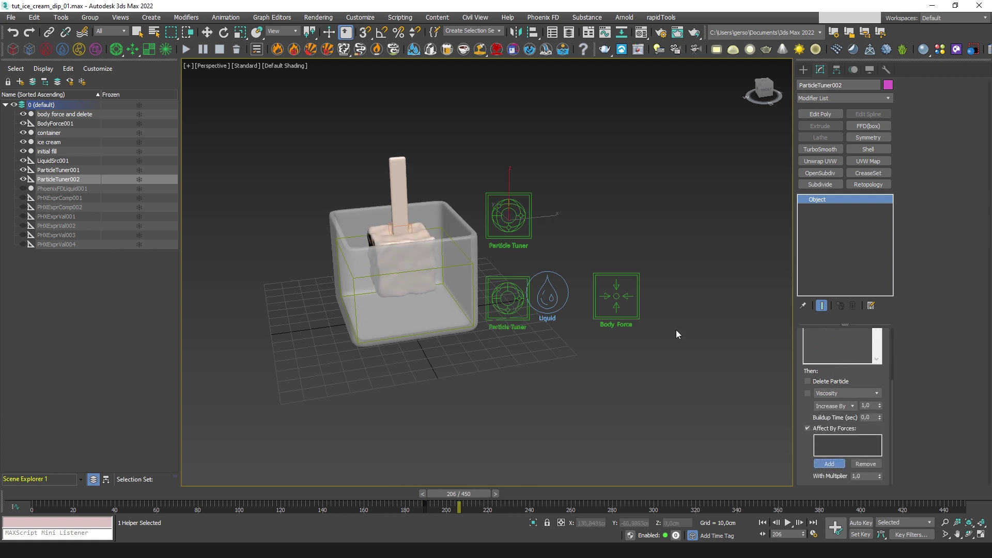
click(616, 297)
Compare the conditions and actions of both Particle Tuners and the Body Force settings while scrubbing to frame 227
drag(809, 408, 818, 471)
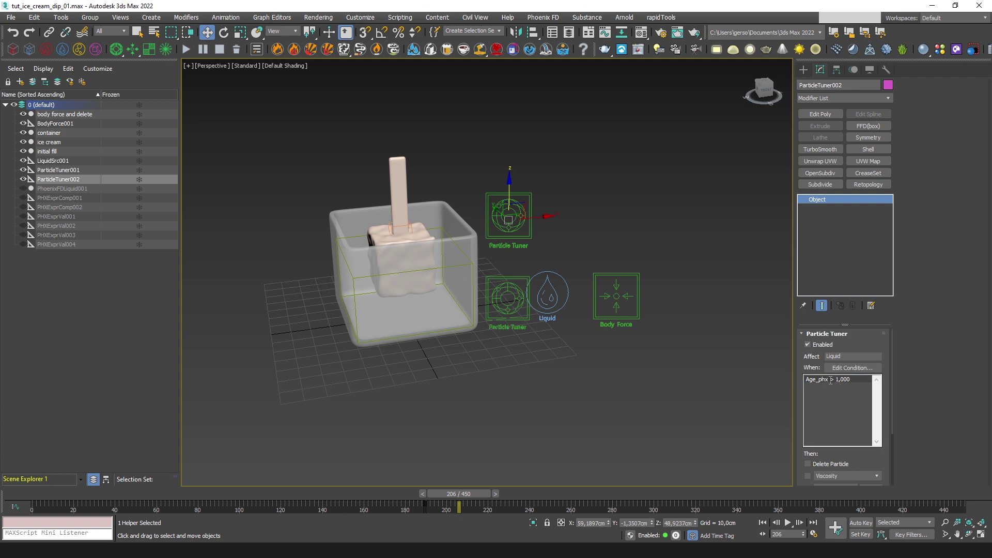
click(517, 292)
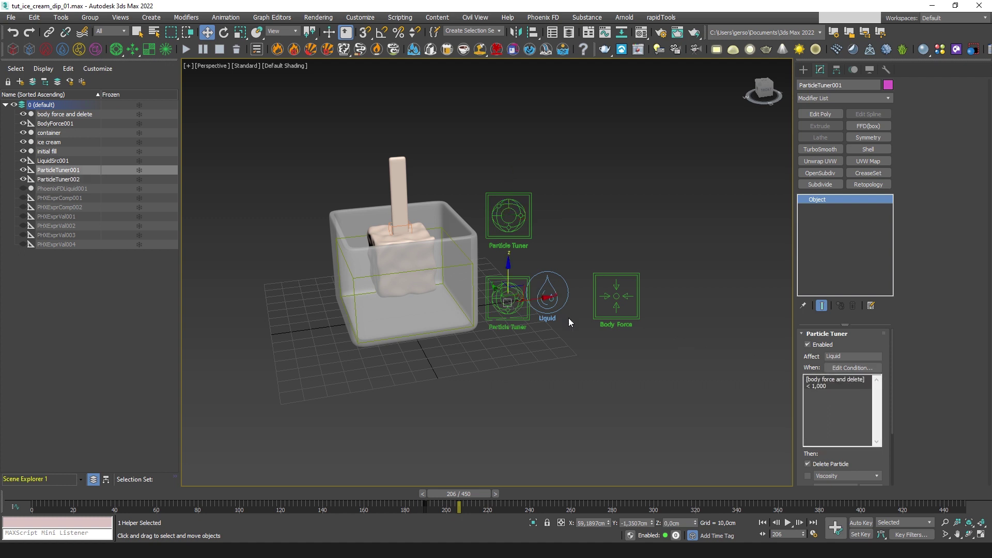
mouse_move(829, 458)
mouse_down()
mouse_move(835, 324)
mouse_move(828, 455)
mouse_up()
click(511, 225)
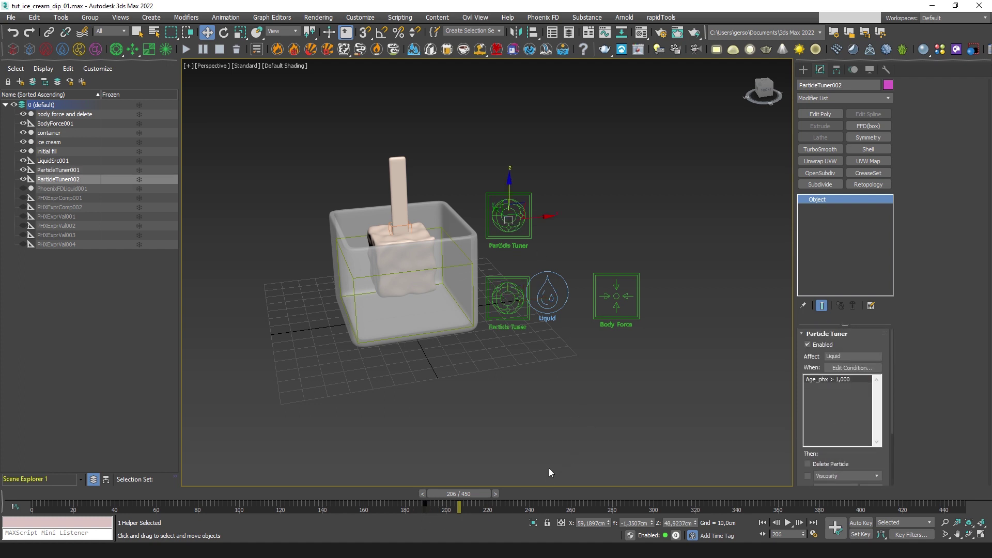
mouse_move(478, 494)
mouse_down()
mouse_move(444, 493)
mouse_move(483, 494)
mouse_up()
click(629, 320)
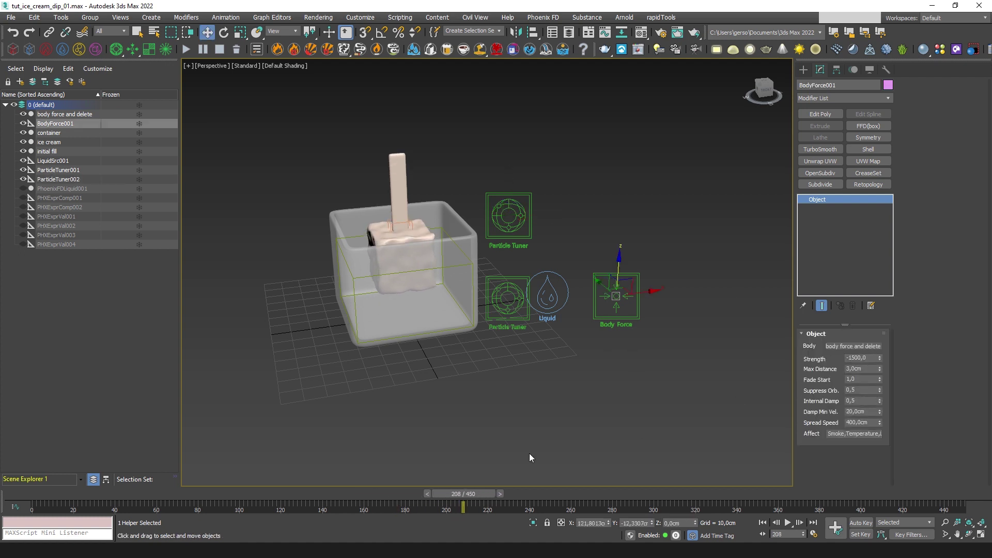
drag(476, 494, 515, 495)
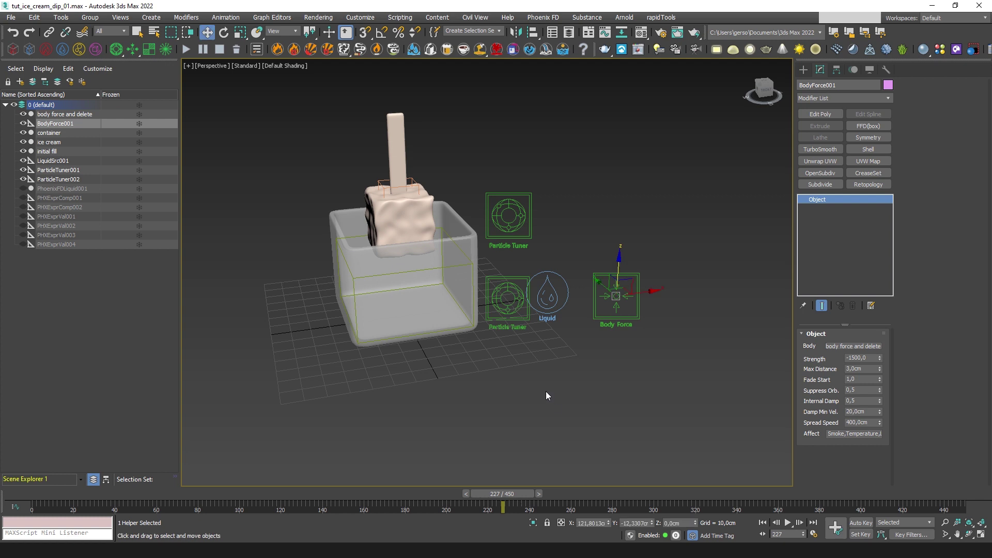
click(525, 212)
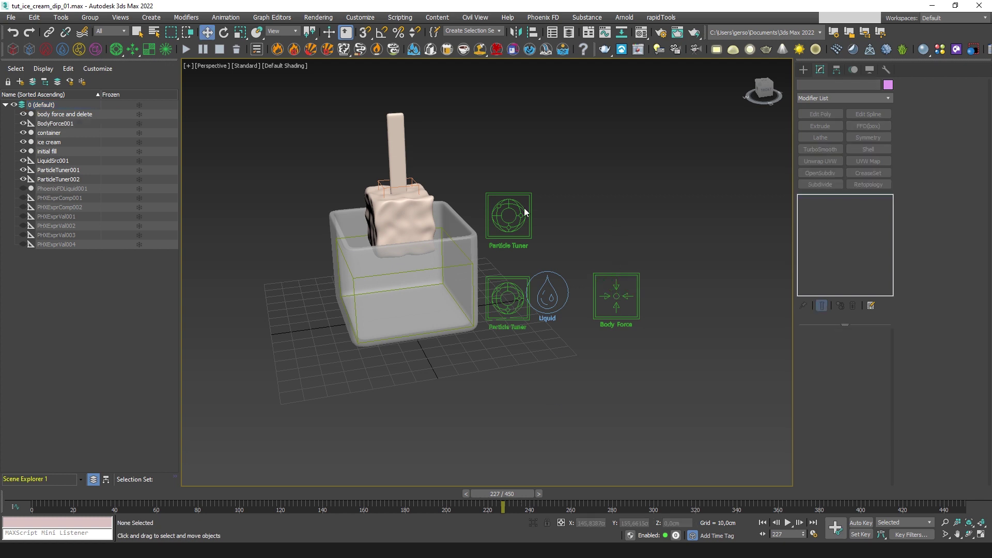
Unhide and select PhoenixFDLiquid001, and check which particle channels are exported in its Output settings
click(23, 188)
click(57, 189)
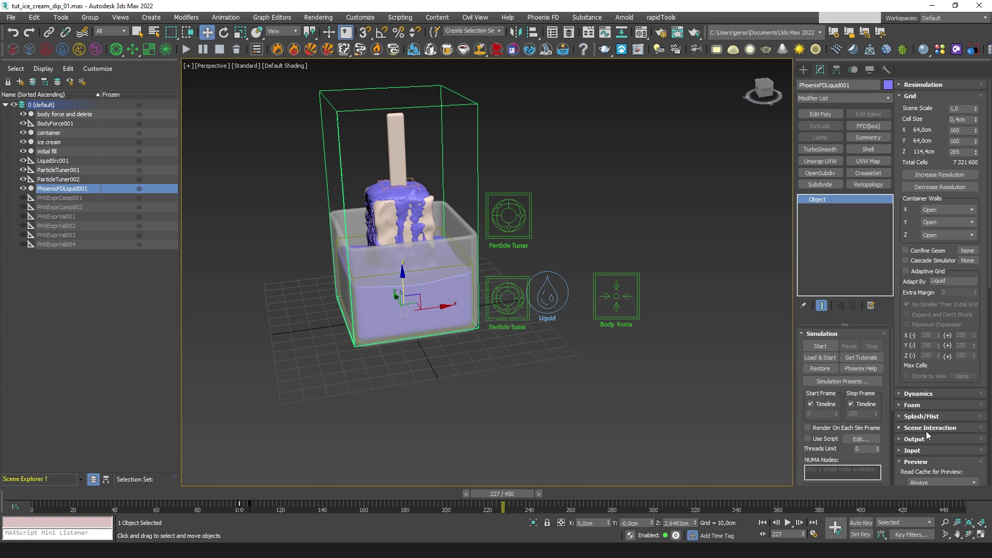
scroll(922, 393, down, 5)
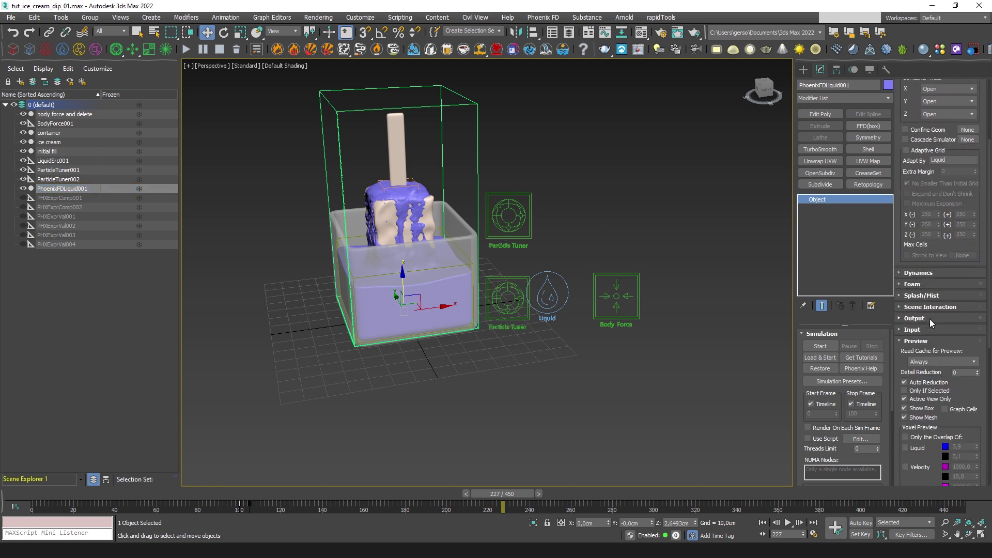
click(929, 319)
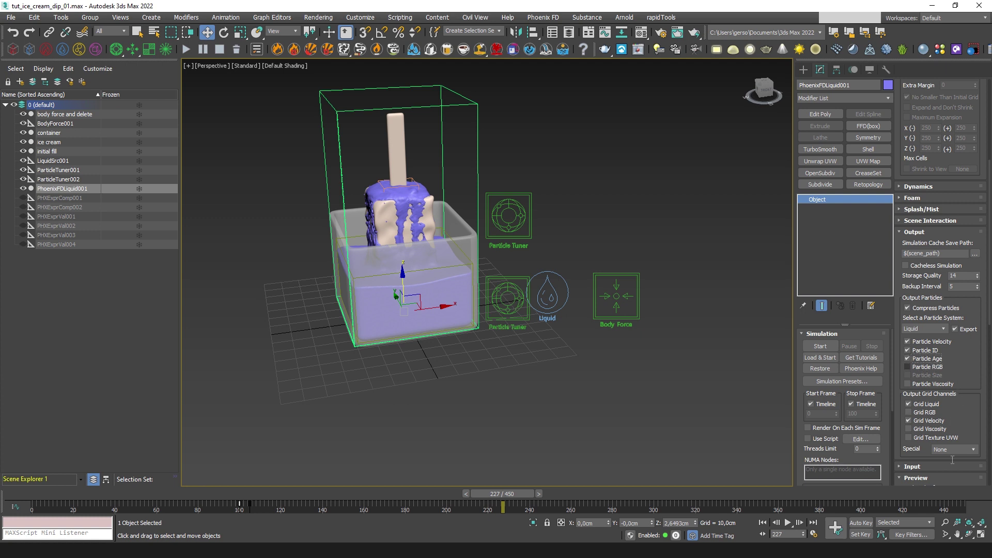
click(916, 233)
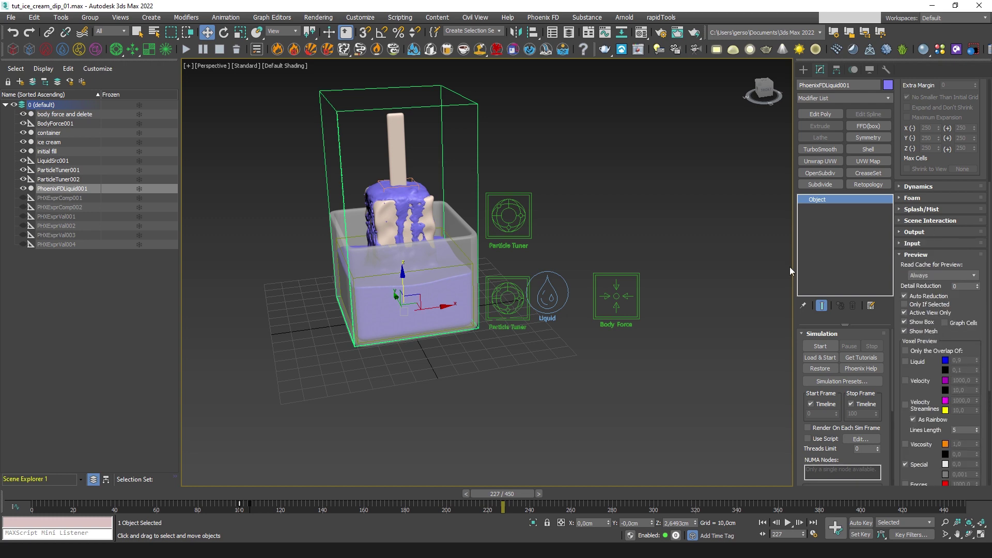
scroll(941, 233, up, 2)
drag(941, 233, 944, 407)
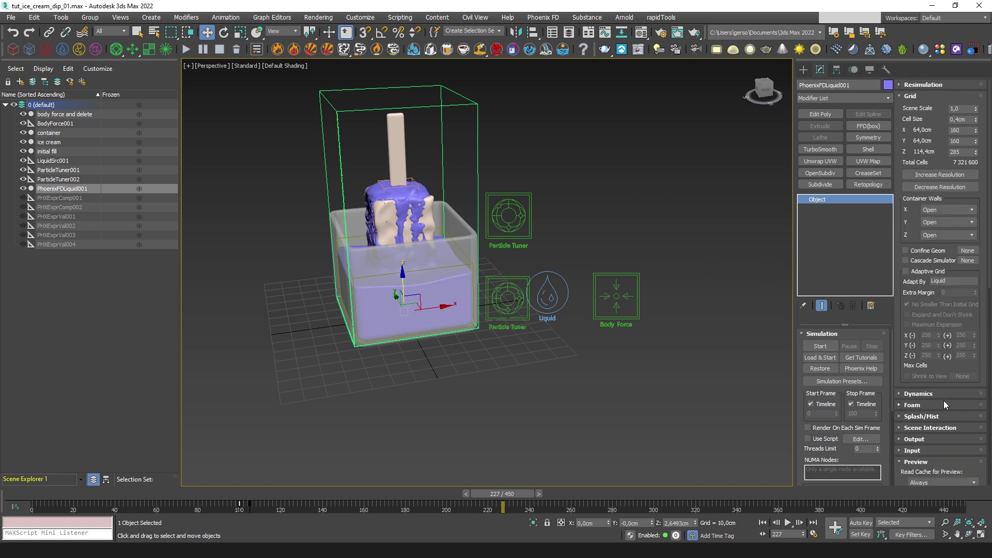
key(z)
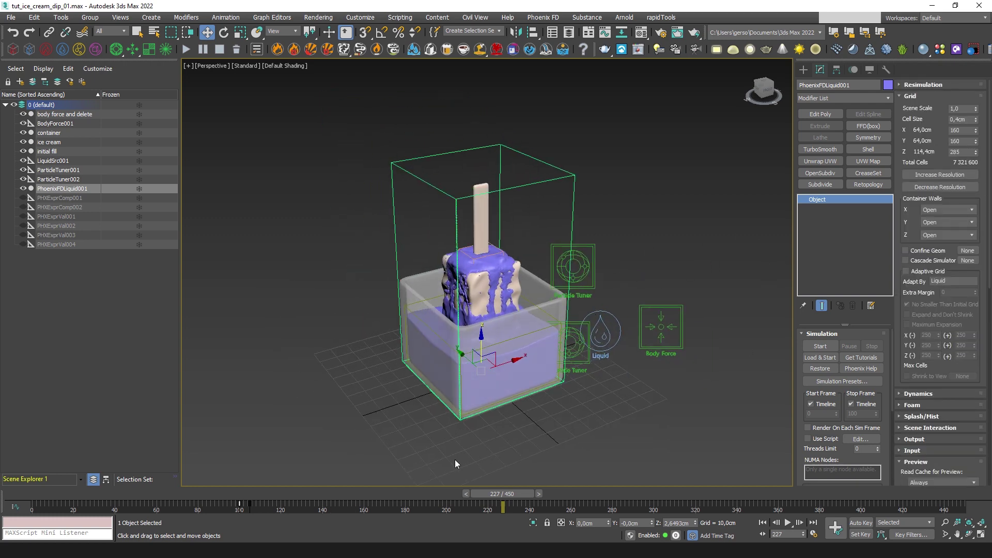
Review the Body Force, then inspect the deleting tuner's Enabled state between frames 187 and 190
click(658, 317)
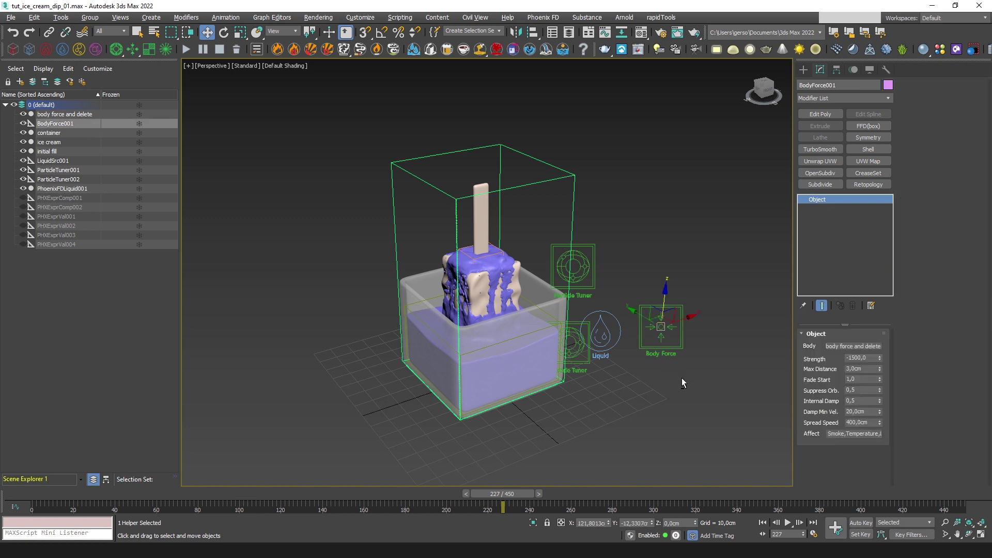
scroll(661, 375, down, 2)
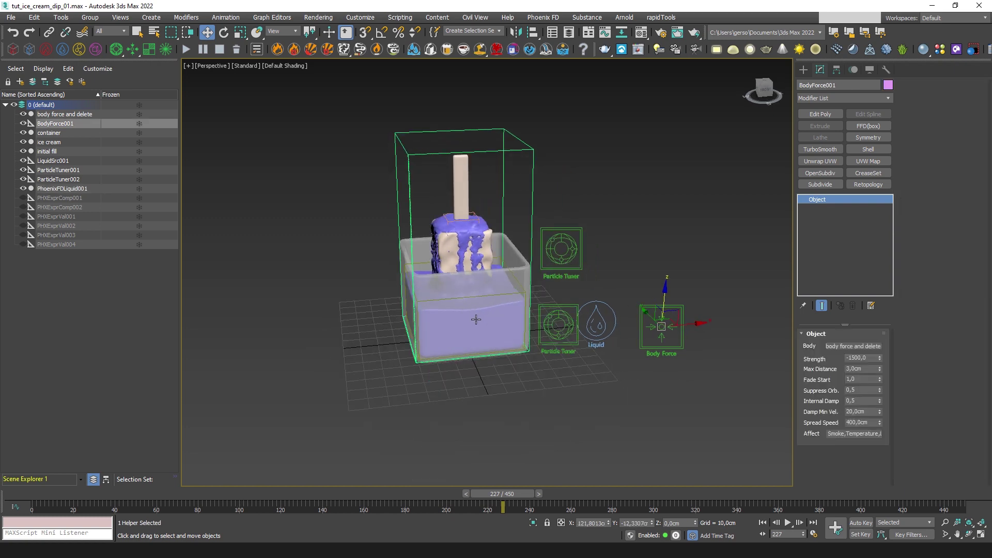
scroll(476, 320, up, 2)
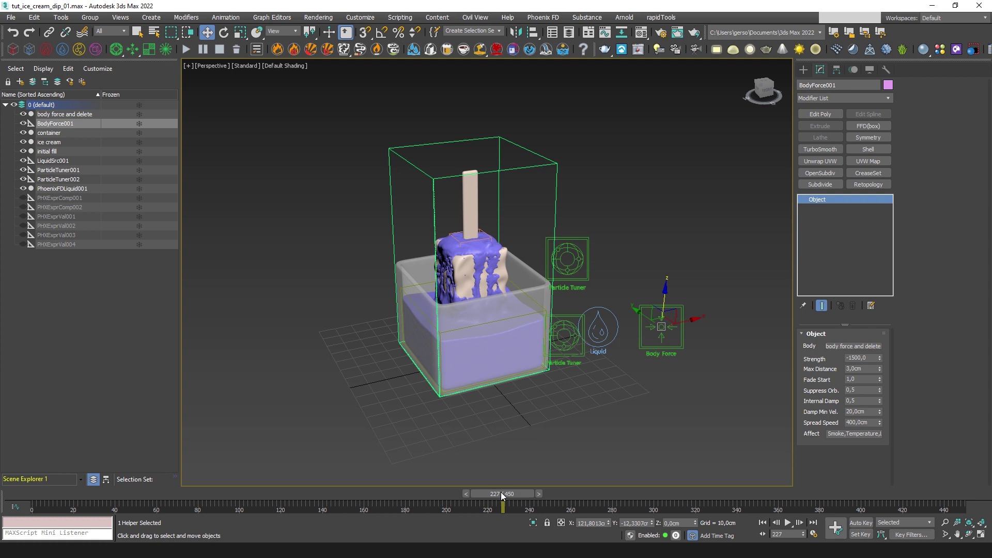
drag(500, 494, 426, 494)
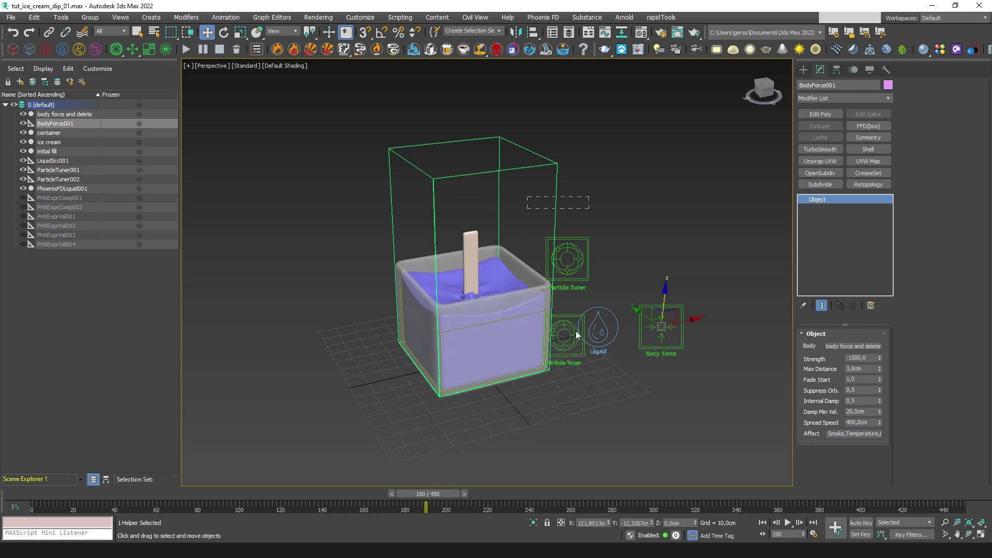
click(548, 368)
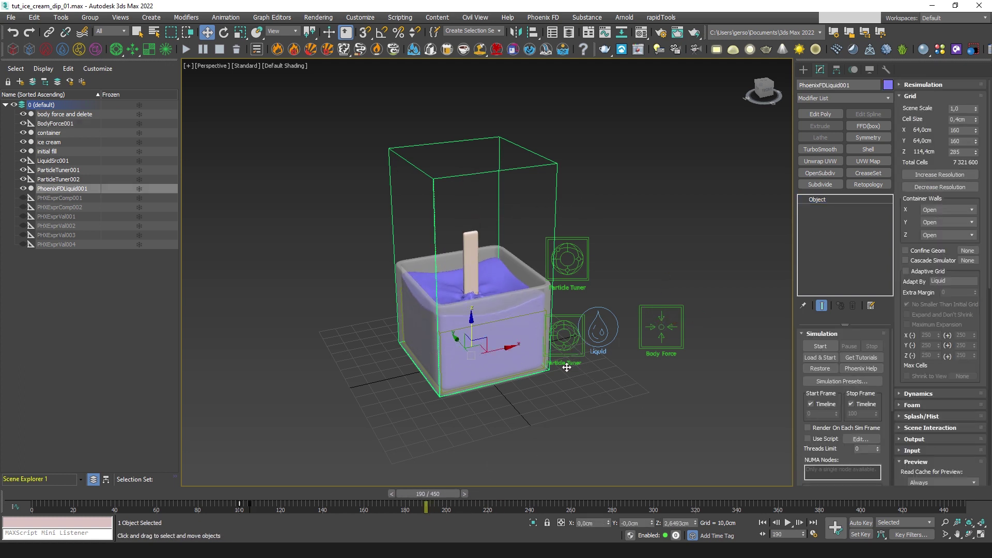
click(565, 363)
drag(441, 494, 425, 505)
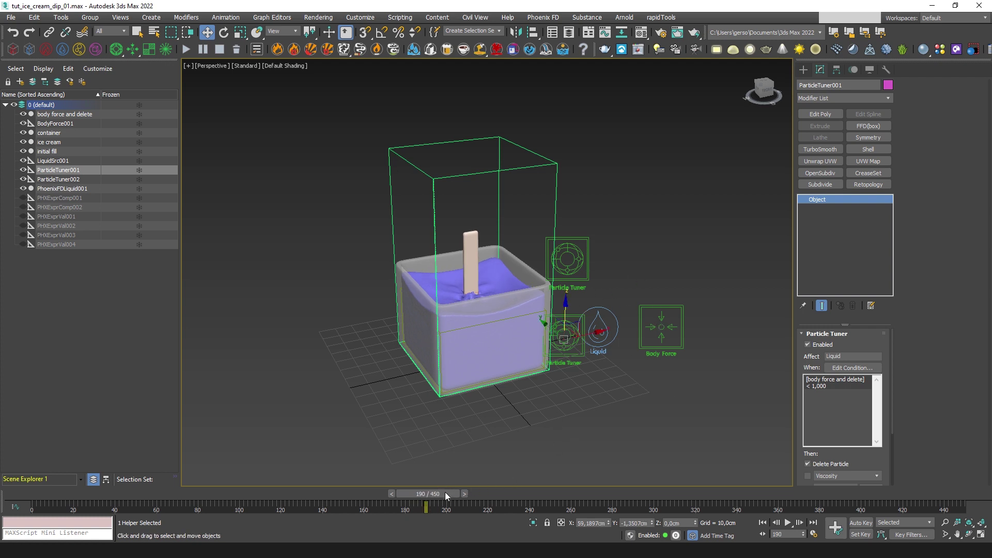
drag(445, 492, 439, 493)
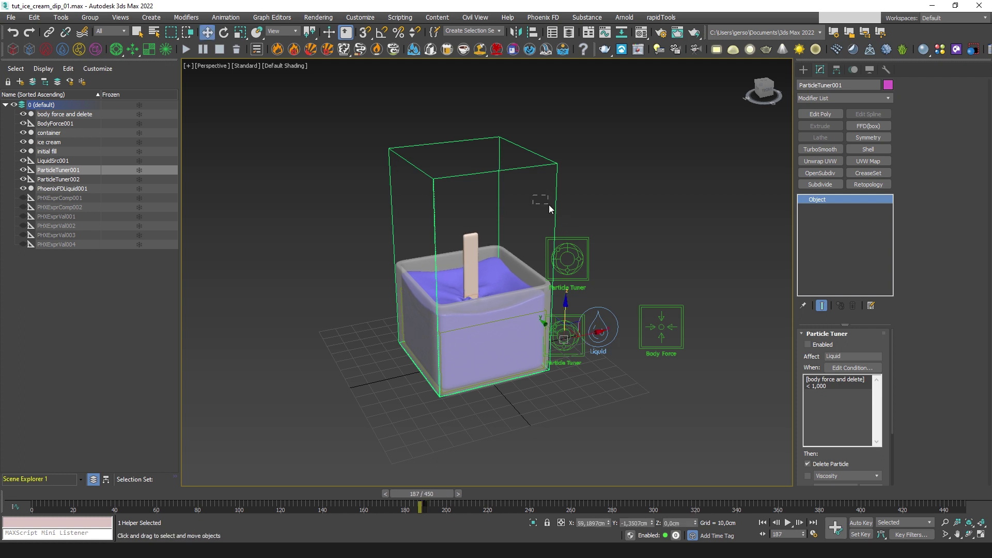
Select PhoenixFDLiquid001 and delete its simulation caches
drag(533, 195, 580, 211)
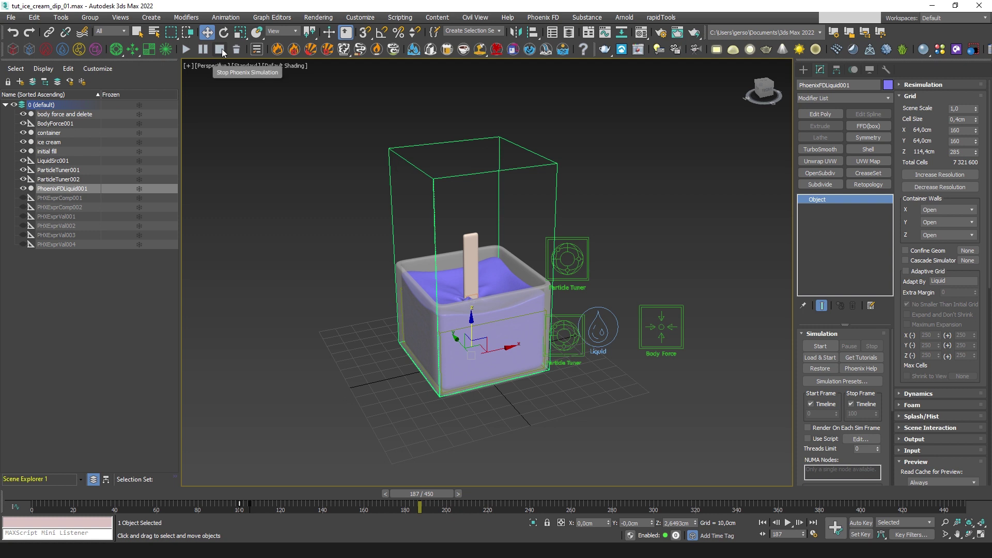
click(236, 49)
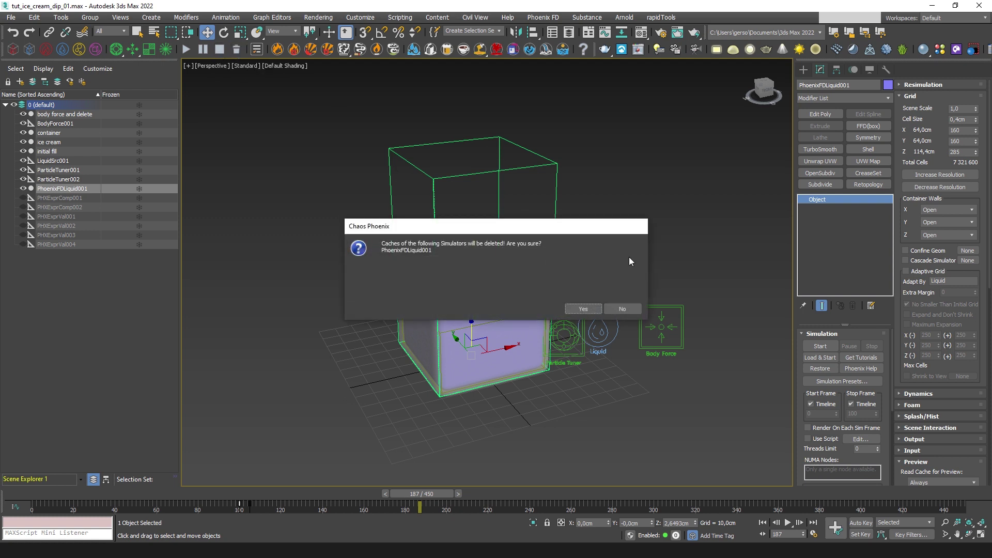
click(584, 308)
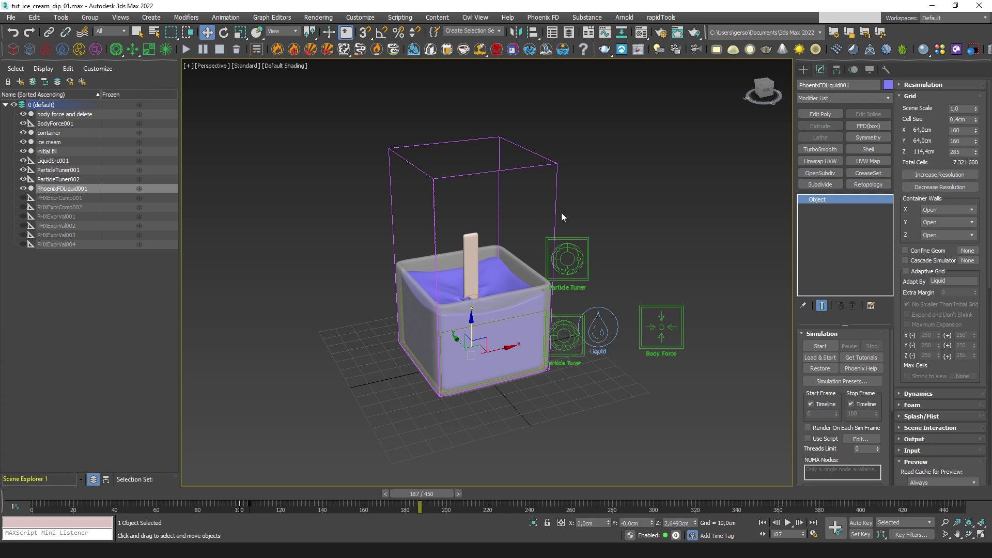
Return to frame 0 and start the Phoenix simulation with the new tuner setup
alt+middle_drag(539, 242, 540, 240)
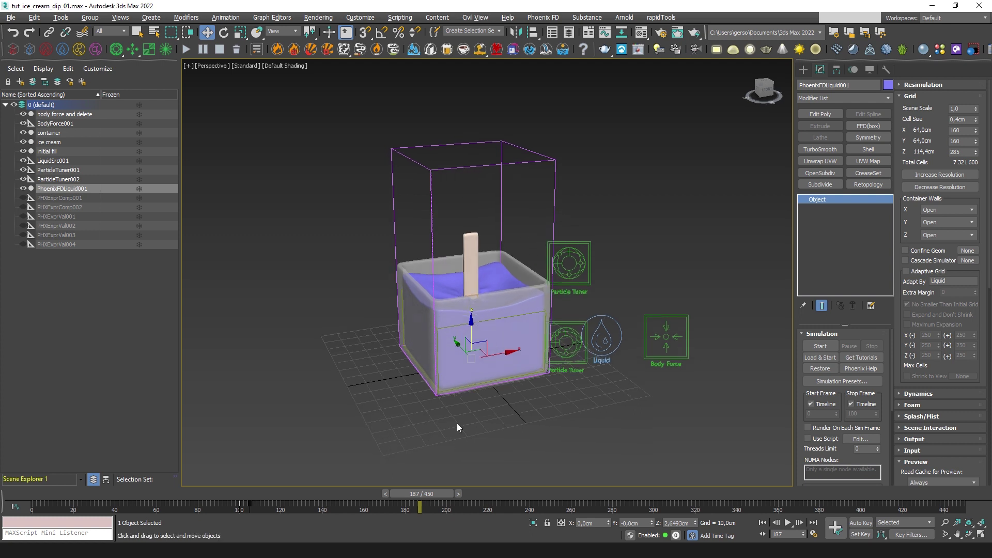
drag(439, 493, 57, 460)
alt+middle_drag(478, 223, 506, 236)
middle_drag(506, 237, 517, 263)
scroll(521, 266, up, 3)
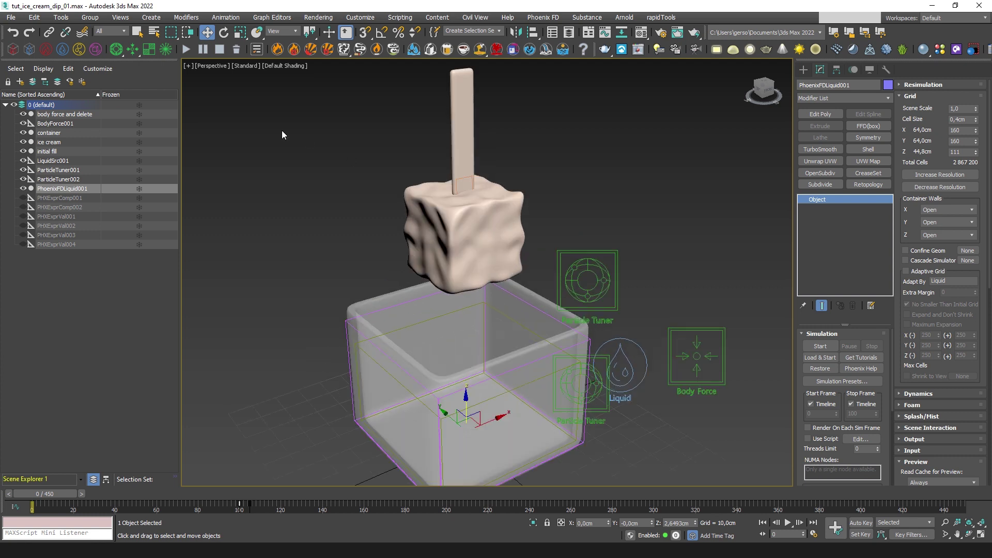
click(185, 49)
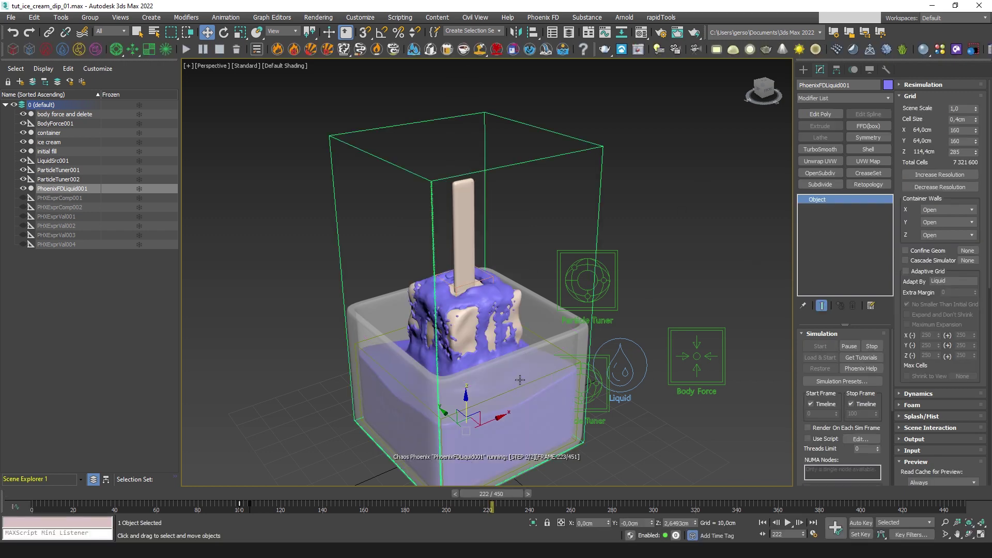
Stop the simulation and inspect the liquid coating on the ice cream at frame 216
middle_drag(612, 341, 620, 316)
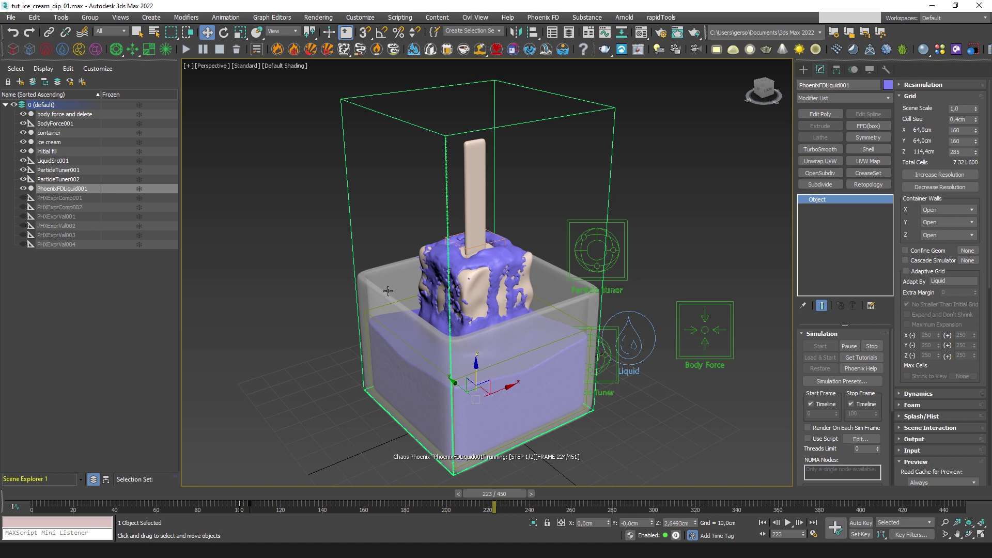
click(220, 54)
drag(503, 497, 480, 494)
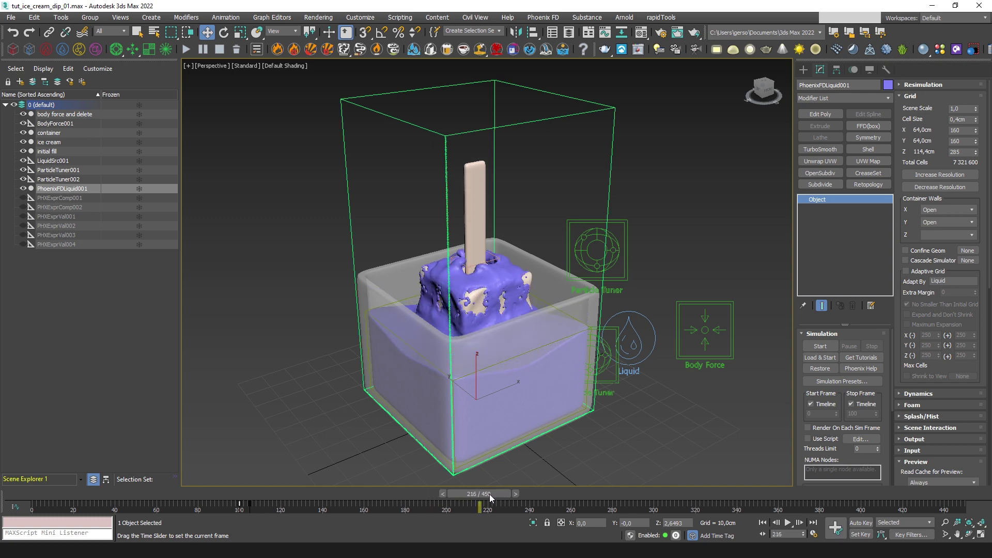
scroll(661, 430, up, 2)
alt+middle_drag(661, 429, 615, 380)
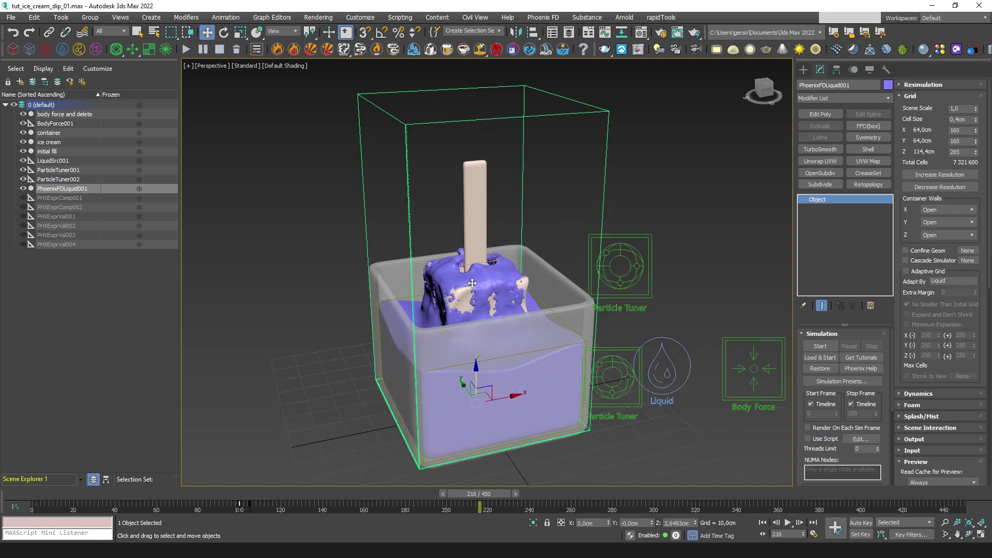
Go to frame 236 and move the animation keys of both Particle Tuners to that frame
drag(486, 497, 522, 502)
key(w)
click(624, 284)
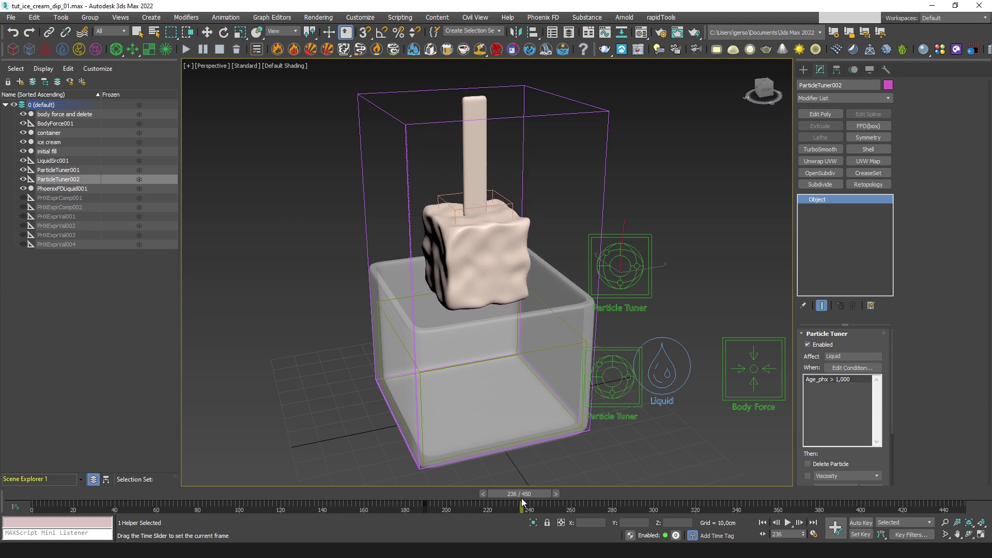
key(w)
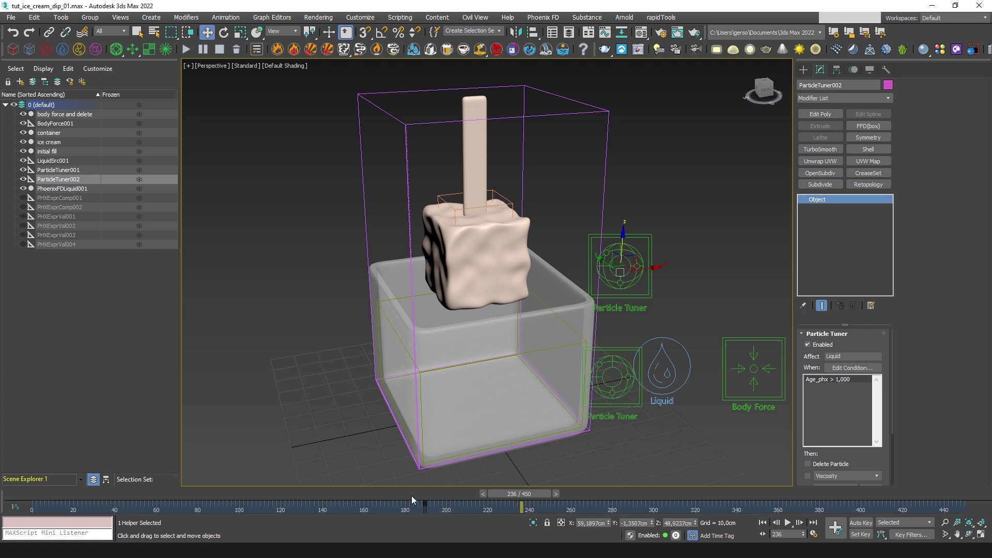
drag(425, 510, 522, 520)
click(618, 398)
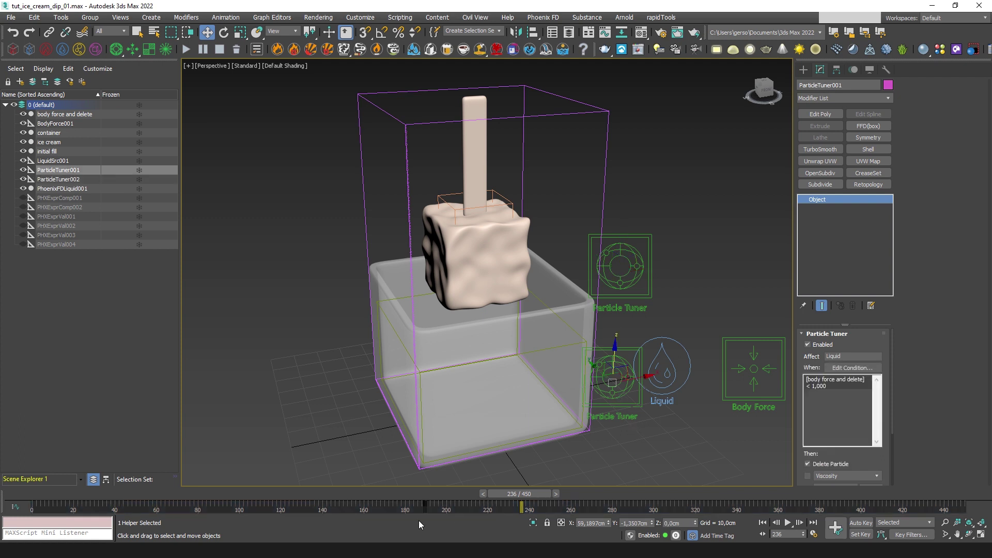
drag(424, 509, 520, 517)
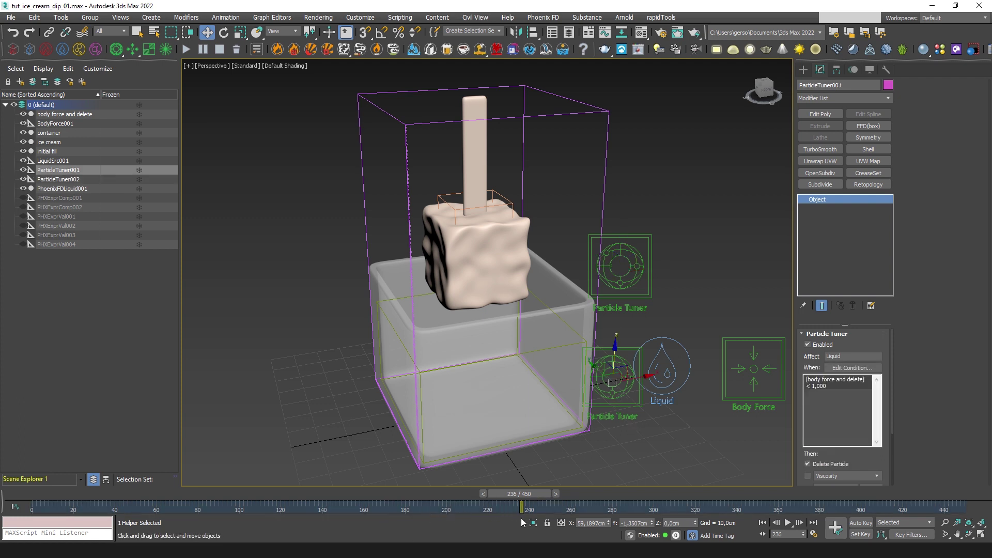
Select the body force and delete box with its keyframes, and scrub to frame 264 to review its animation
click(754, 368)
click(536, 217)
click(510, 201)
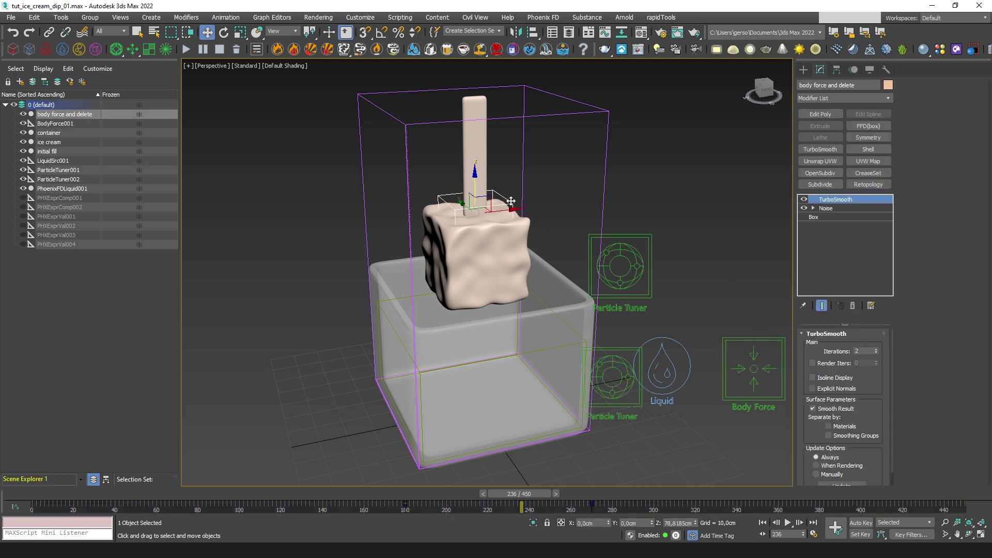
drag(378, 510, 650, 514)
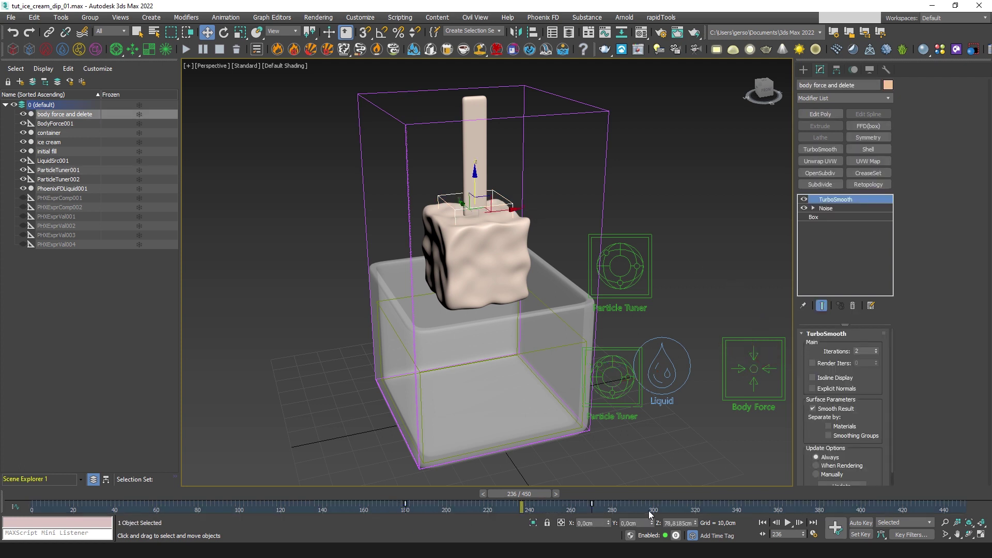
drag(539, 492, 593, 499)
key(w)
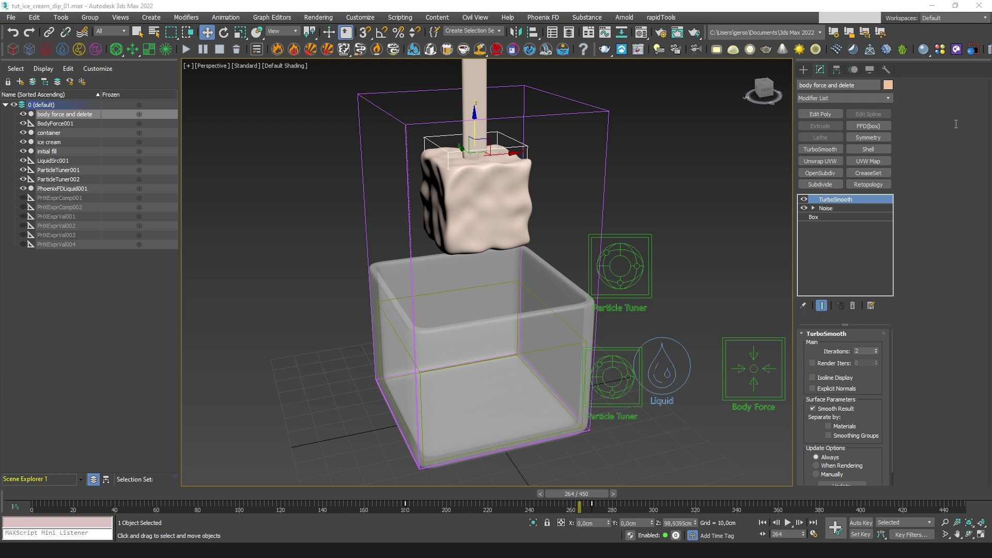
Move both animation keys of the body force and delete box so that the first one lands on frame 256
mouse_move(583, 497)
mouse_down()
mouse_move(556, 498)
mouse_move(594, 498)
mouse_move(568, 496)
mouse_up()
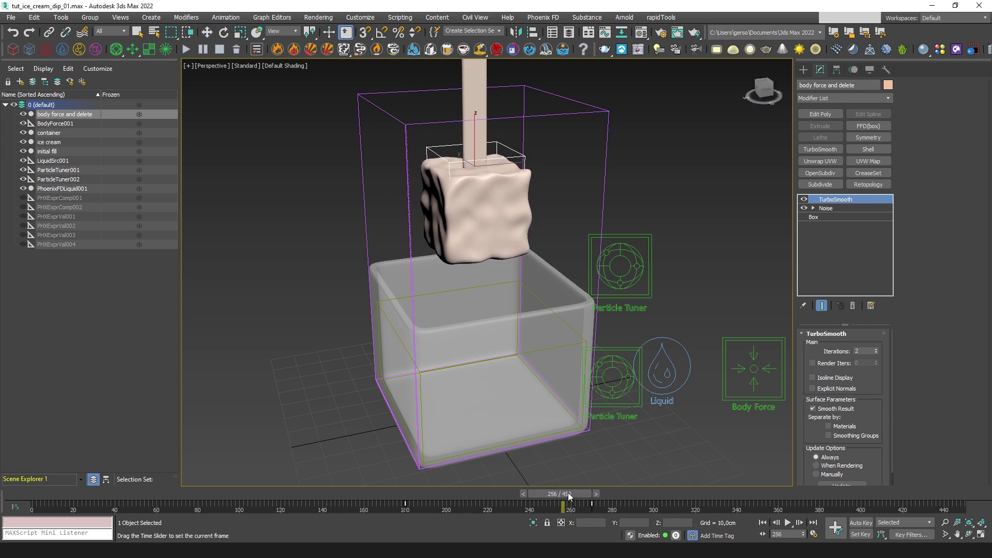
key(w)
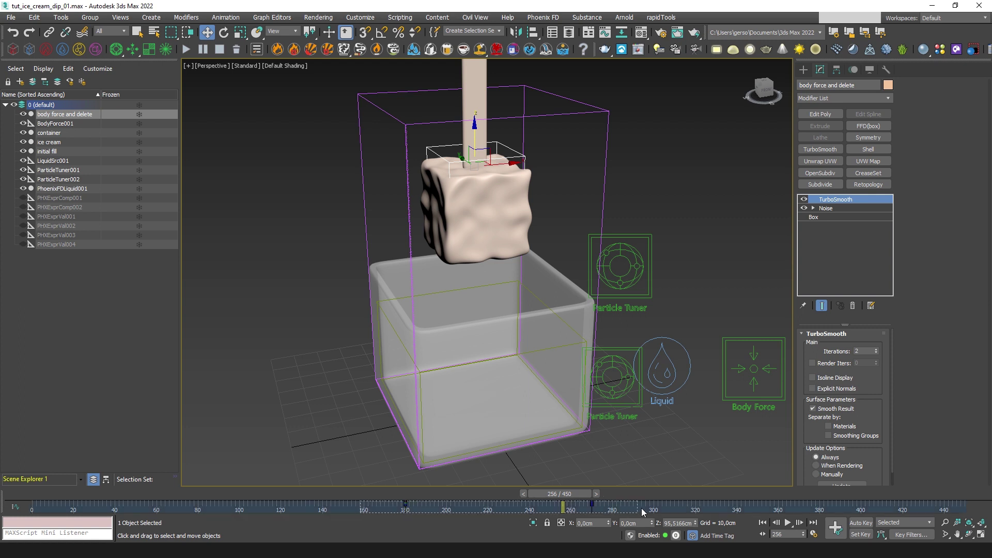
drag(404, 505, 647, 501)
key(w)
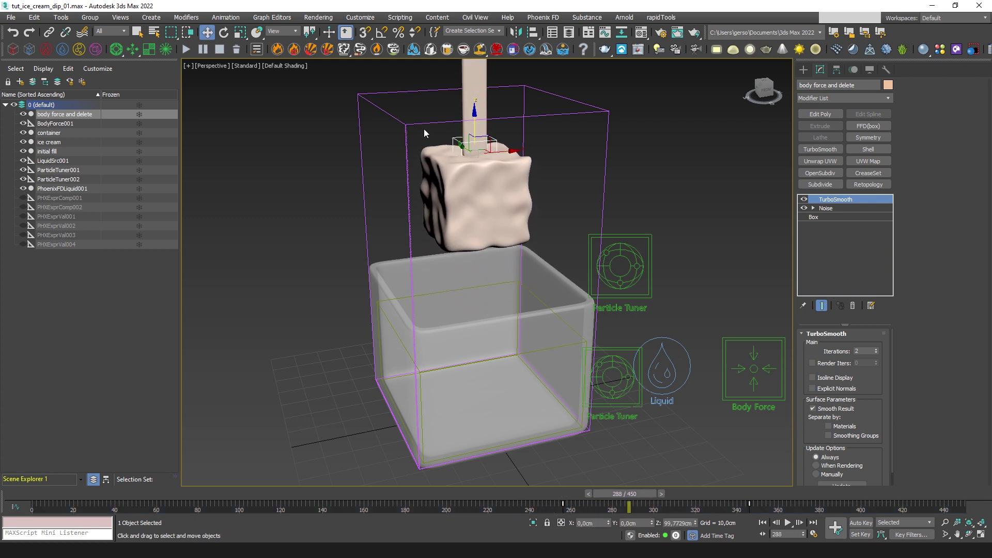
drag(626, 494, 520, 495)
key(w)
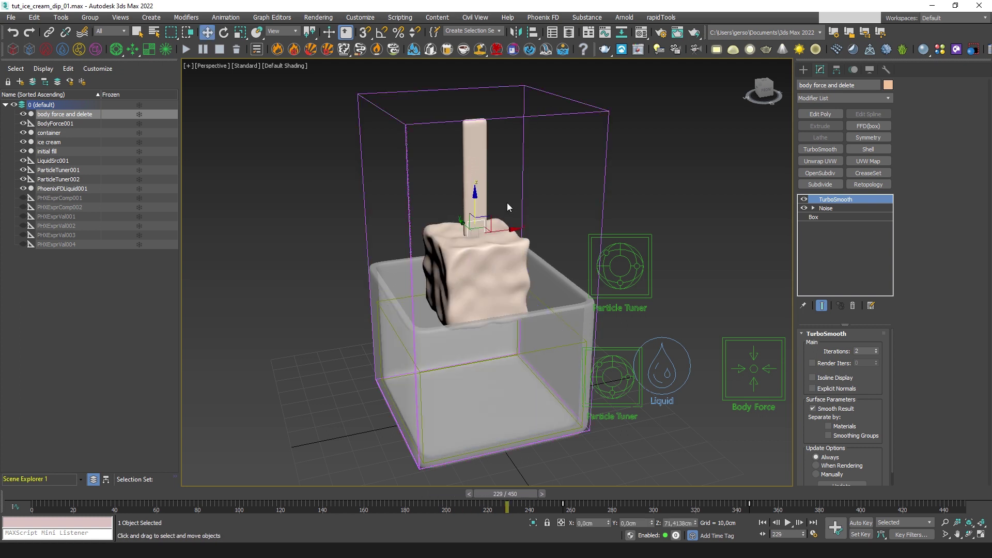
Go to frame 186, select the Phoenix liquid simulator and restore the simulation
click(712, 250)
middle_drag(711, 250, 692, 252)
drag(514, 494, 430, 511)
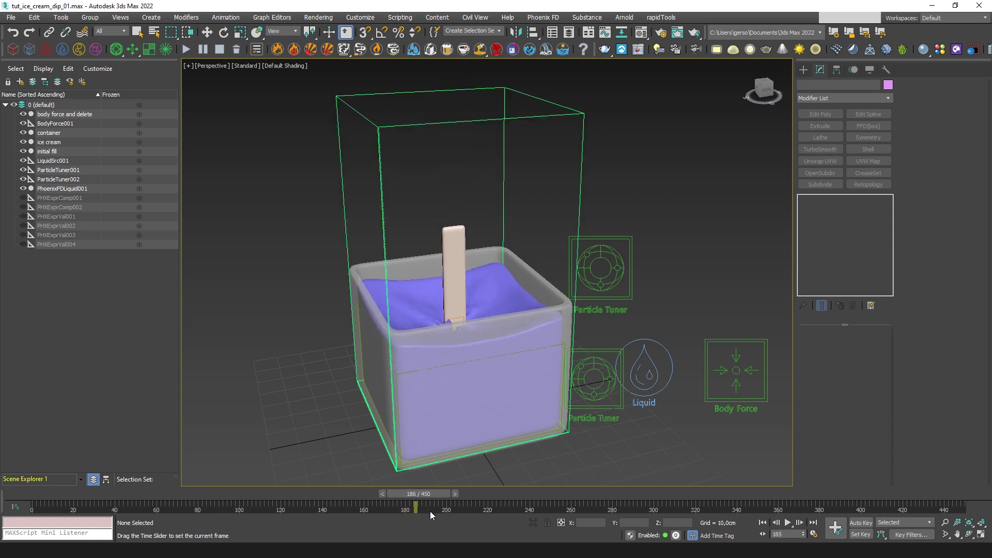
key(w)
click(619, 310)
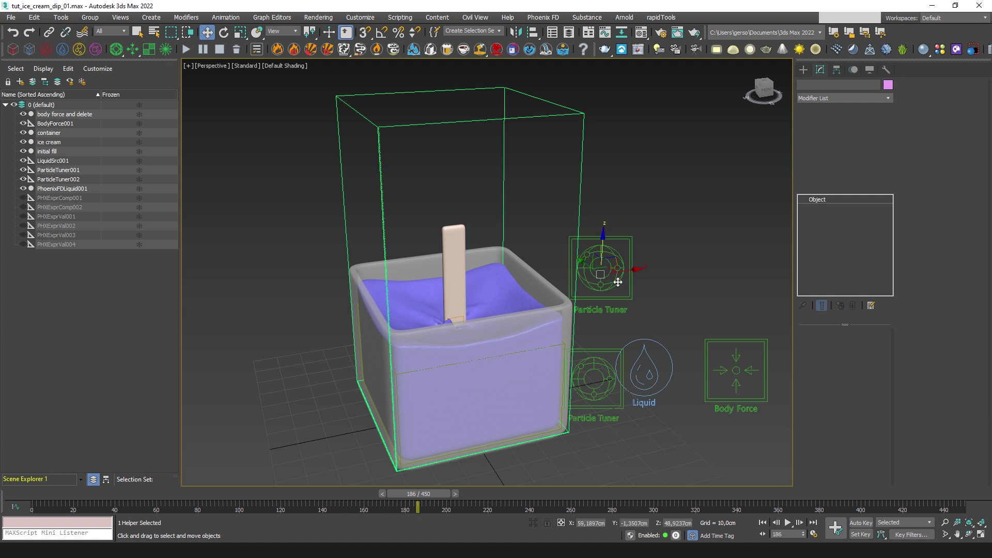
click(699, 277)
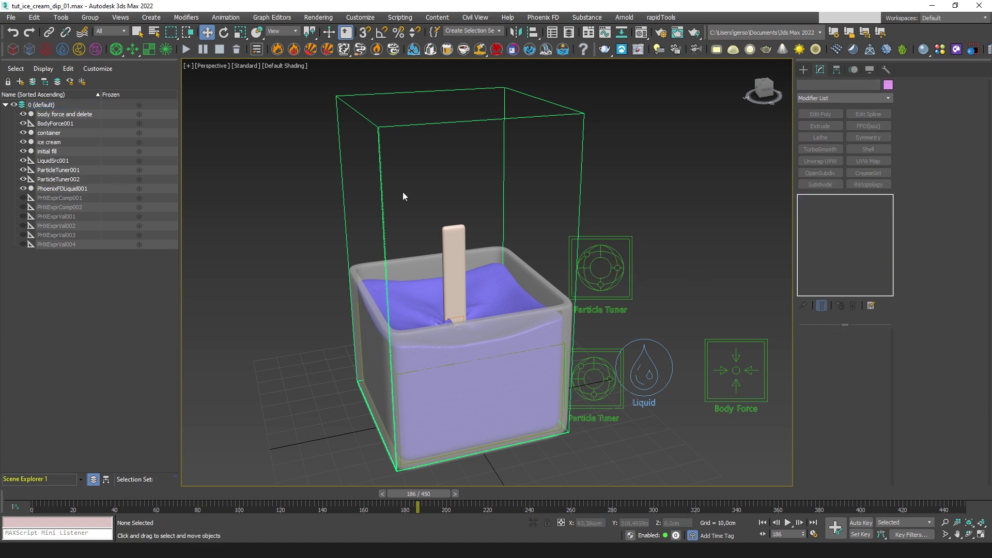
drag(579, 189, 663, 237)
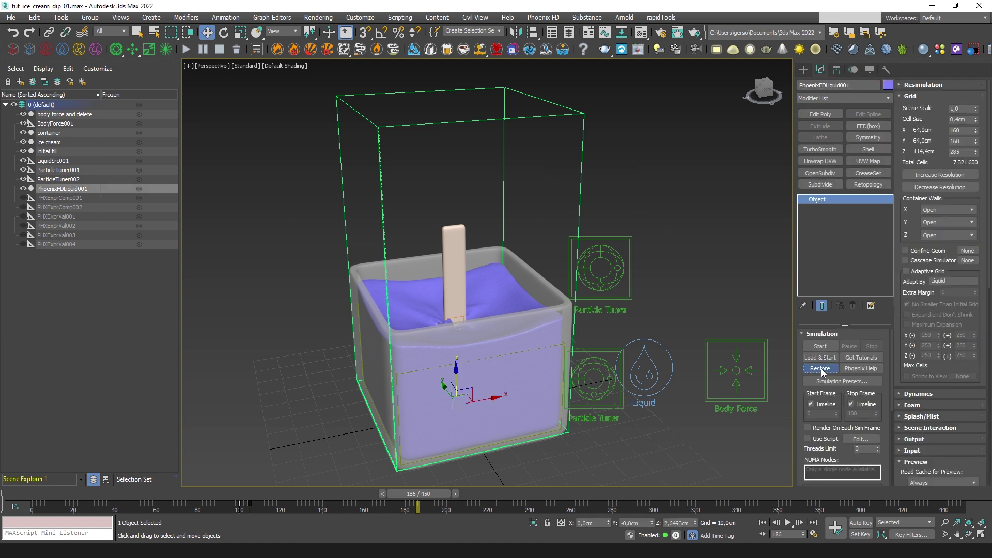
key(comma)
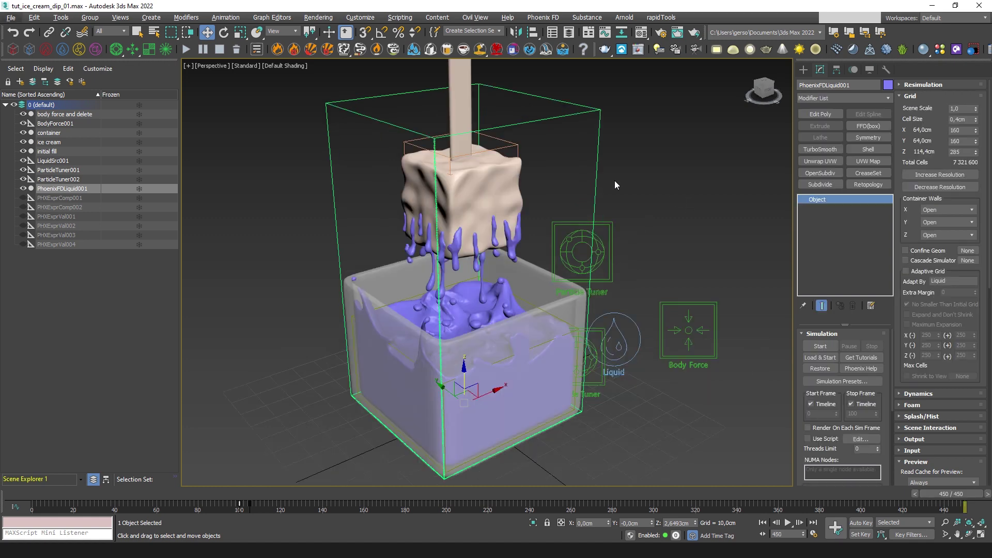
Check the simulated liquid at frame 274 and enable Adaptive Grid with Maximum Expansion on the simulator
middle_drag(666, 260, 663, 260)
drag(955, 497, 602, 490)
scroll(426, 112, up, 3)
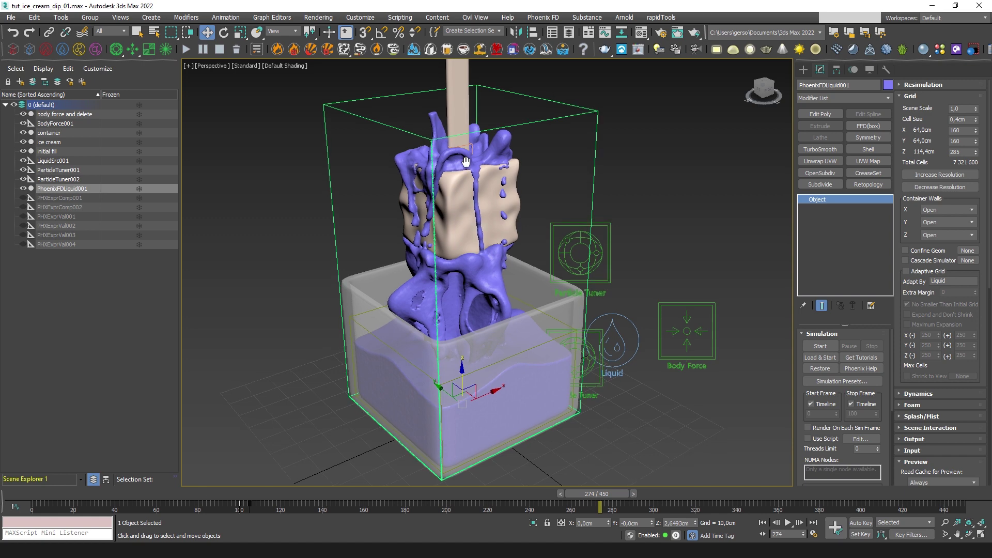
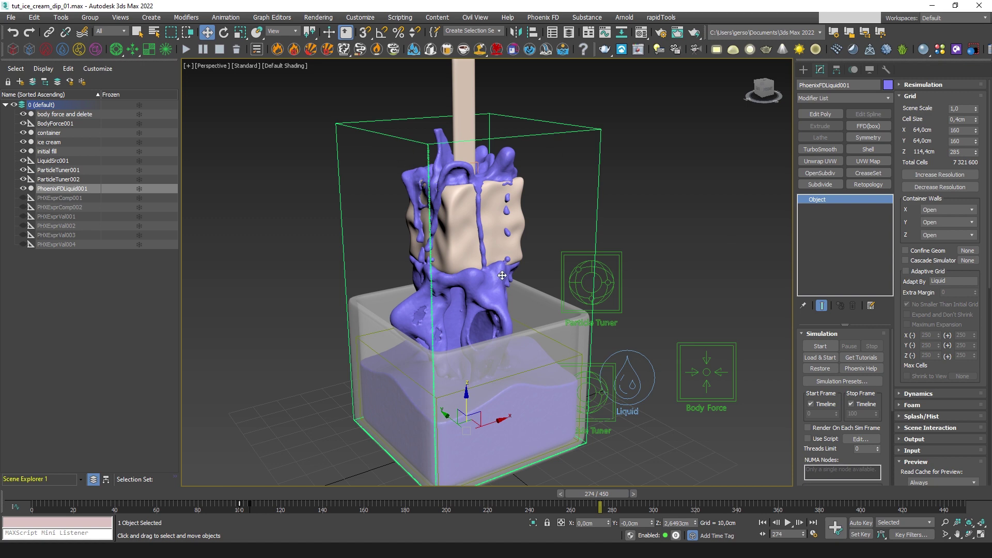
click(907, 271)
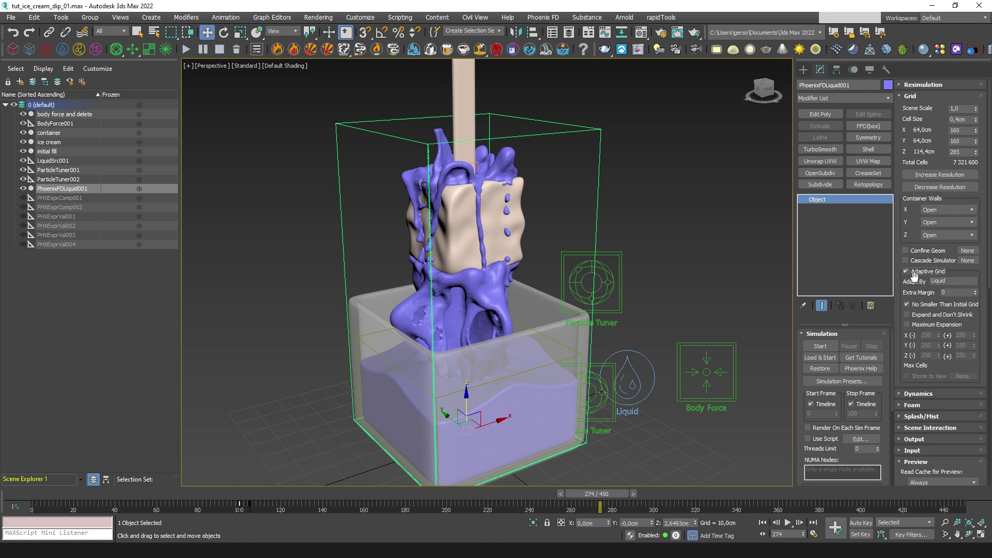
click(920, 325)
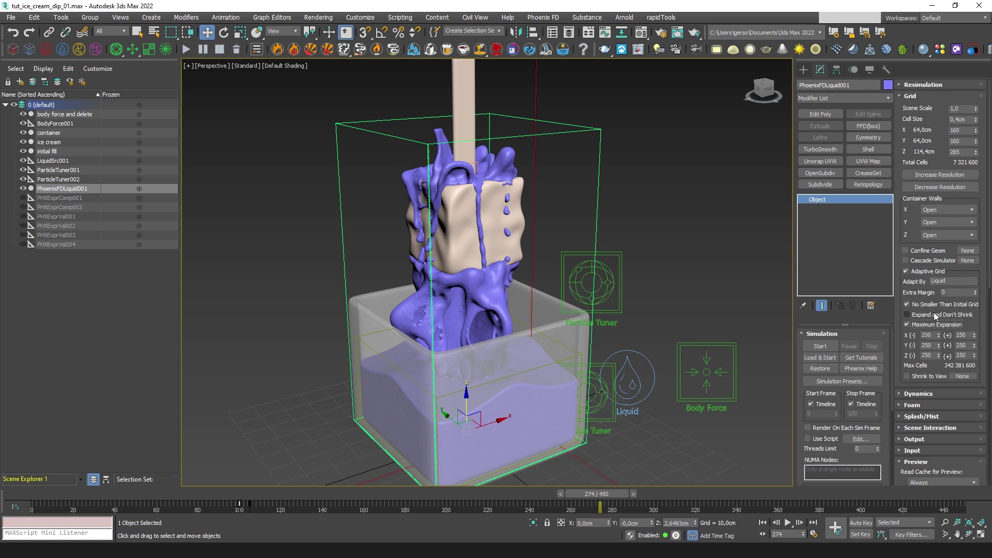
Set the adaptive grid's Extra Margin to 5 and its maximum expansion to 35 in positive Z and 0 in all other directions
click(956, 292)
right_click(939, 346)
right_click(974, 335)
right_click(975, 345)
right_click(939, 356)
drag(974, 356, 961, 467)
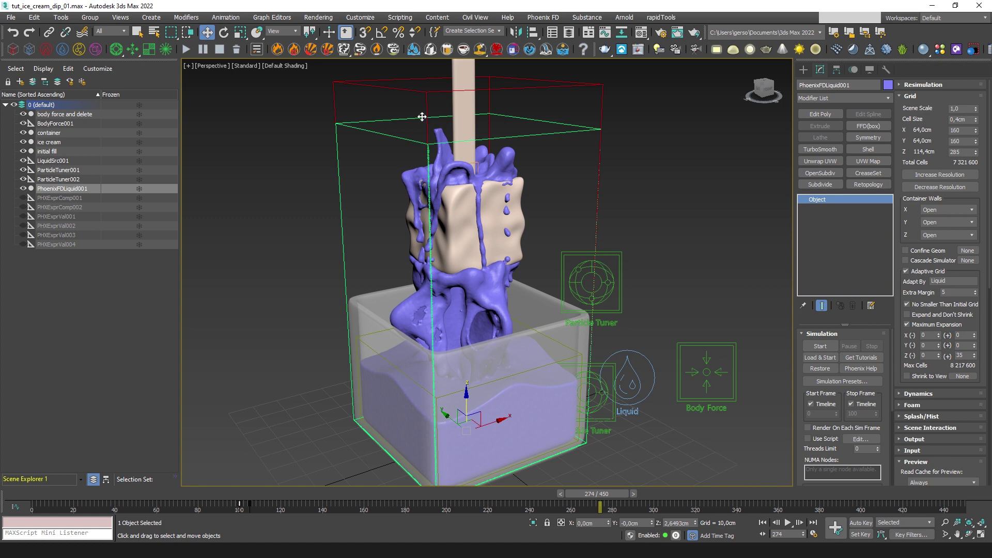
At frame 293, try a maximum expansion of 39 on the negative X side and reset it to 0
drag(595, 496, 634, 496)
key(w)
middle_drag(406, 295, 417, 276)
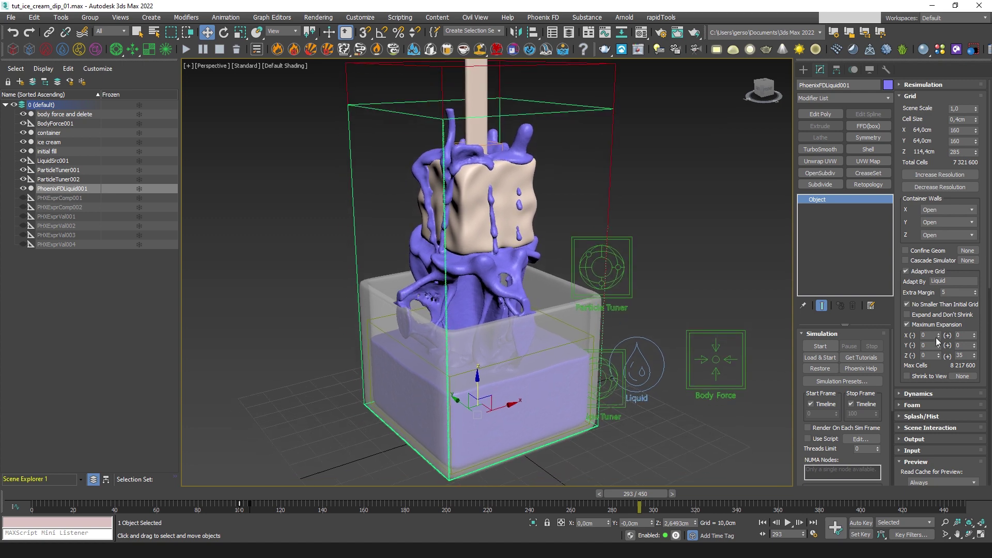
drag(938, 336, 938, 319)
click(930, 236)
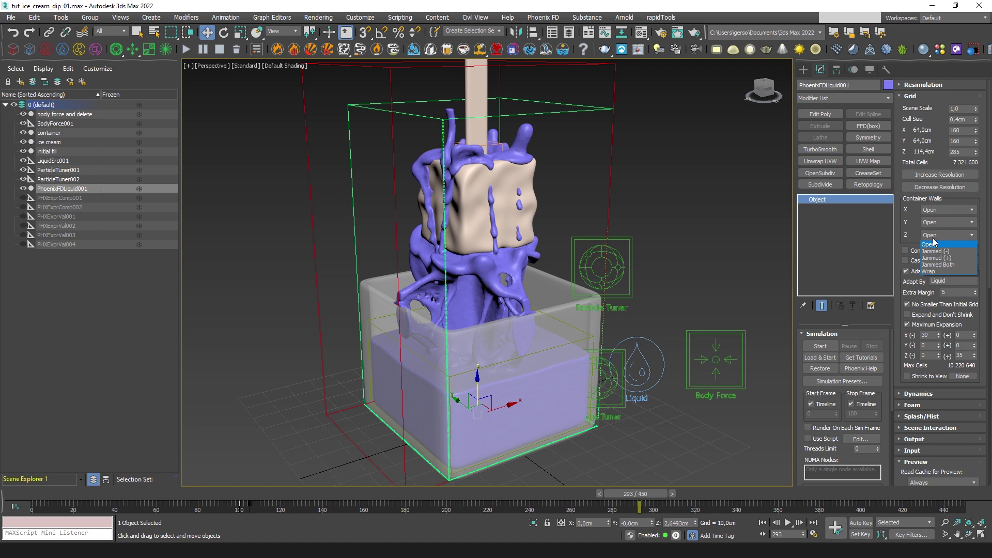
click(907, 221)
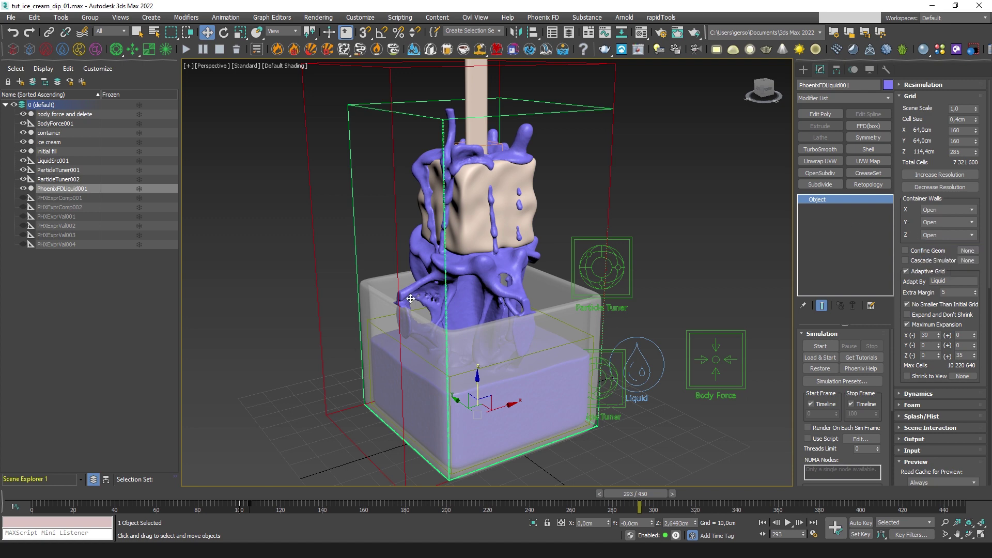
right_click(939, 337)
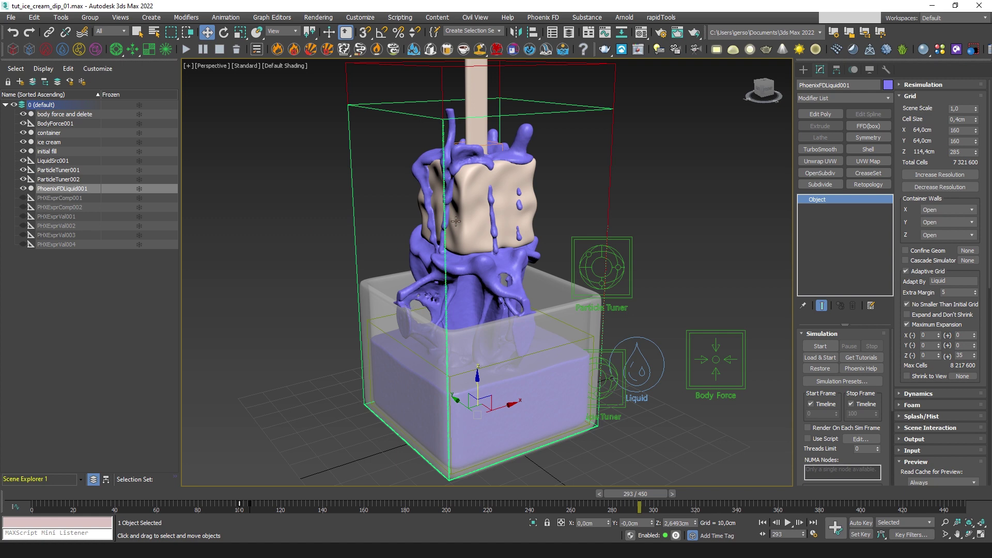
Examine the liquid around the ice cream from several sides at frames 293 and 284
middle_drag(477, 208, 479, 212)
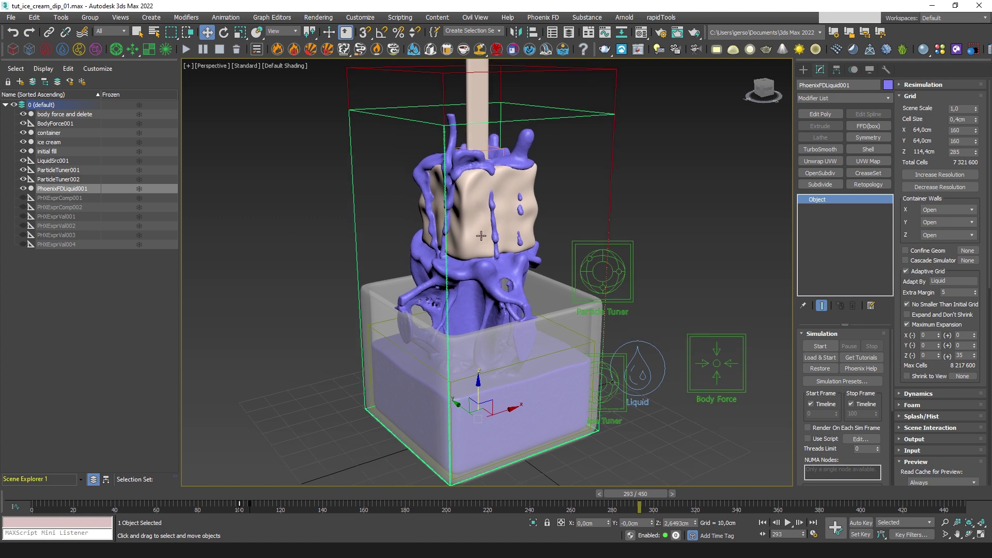
alt+middle_drag(453, 321, 434, 296)
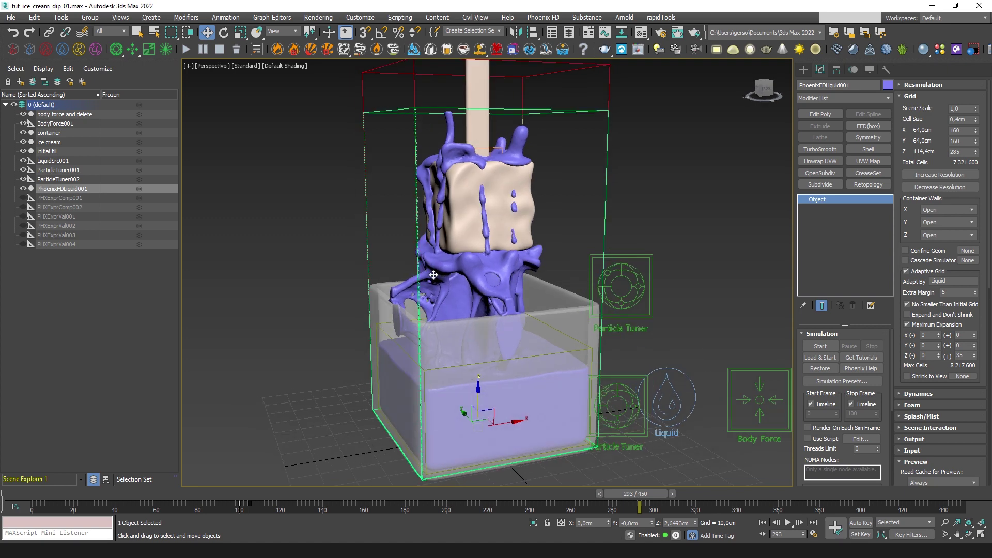
alt+middle_drag(482, 297, 455, 300)
mouse_move(620, 494)
mouse_down()
mouse_move(538, 492)
mouse_move(616, 493)
mouse_up()
key(w)
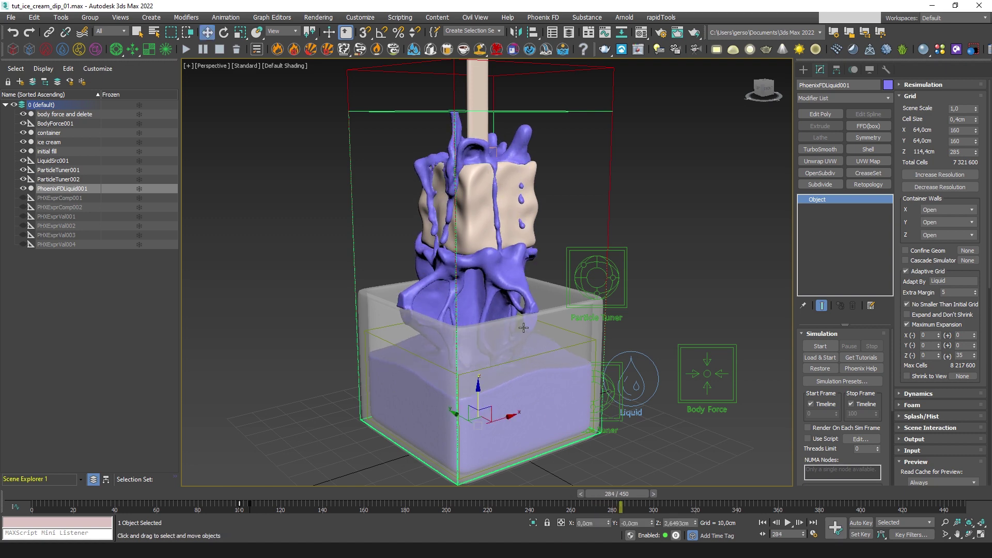
alt+middle_drag(481, 347, 622, 443)
alt+middle_drag(491, 298, 665, 288)
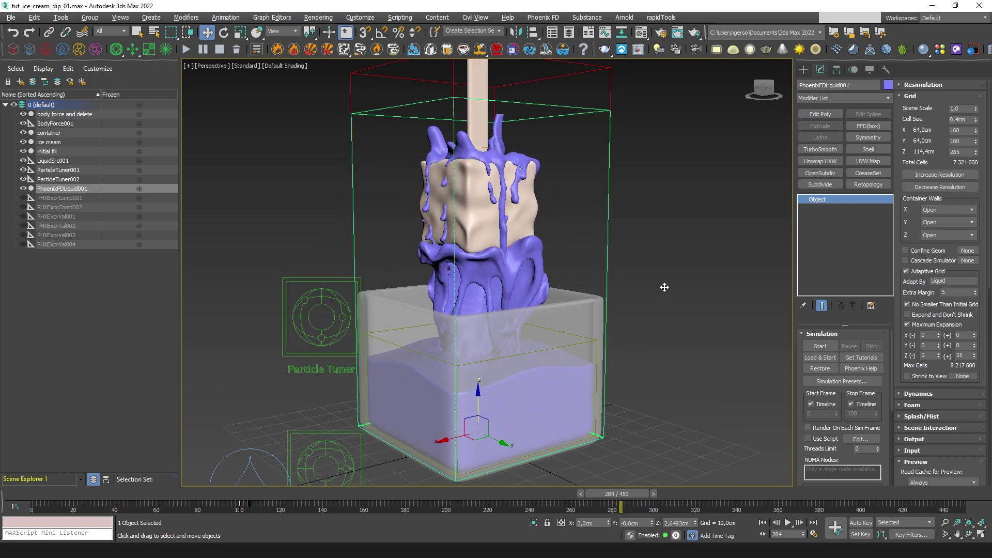
Scrub between frames 322 and 347 and examine how the liquid clings to and drips off the ice cream
drag(633, 493, 737, 493)
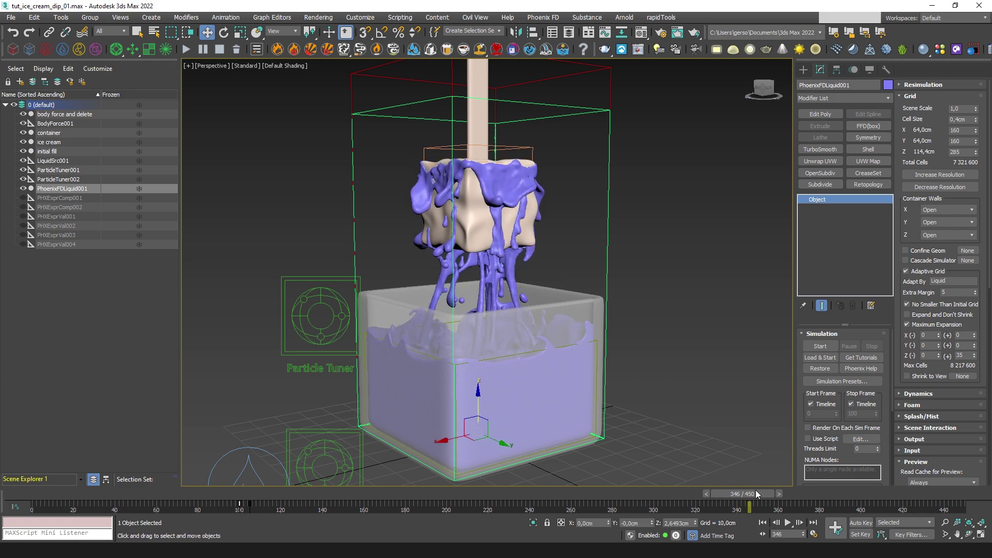
alt+middle_drag(622, 348, 497, 328)
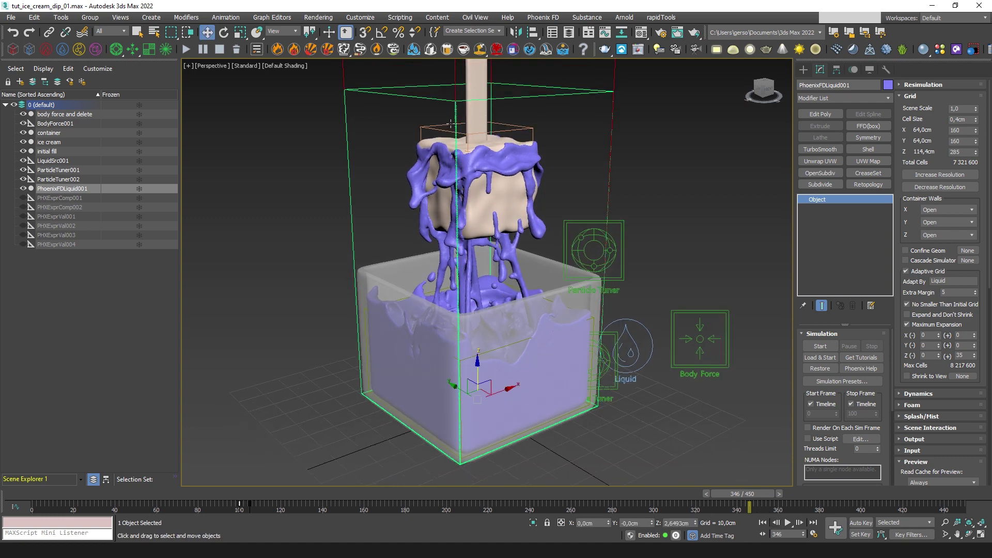
mouse_move(758, 495)
mouse_down()
mouse_move(681, 491)
mouse_move(766, 498)
mouse_up()
key(z)
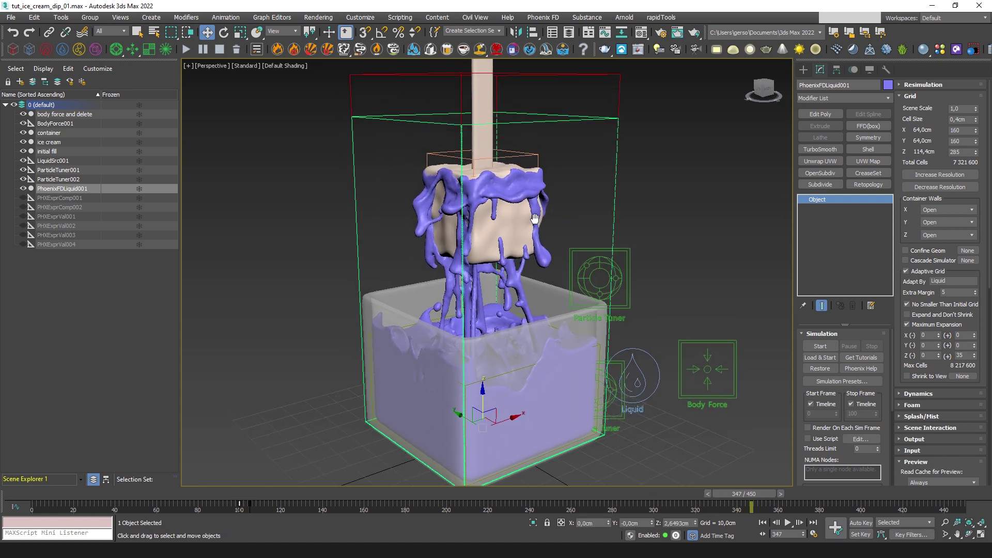
mouse_move(686, 499)
mouse_down()
mouse_move(535, 502)
mouse_move(705, 501)
mouse_up()
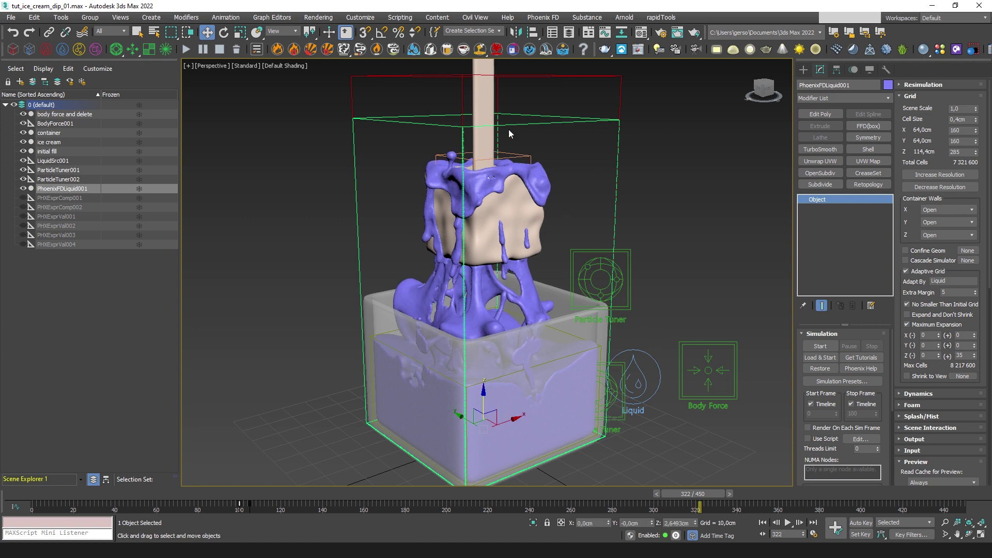
alt+middle_drag(661, 325, 685, 345)
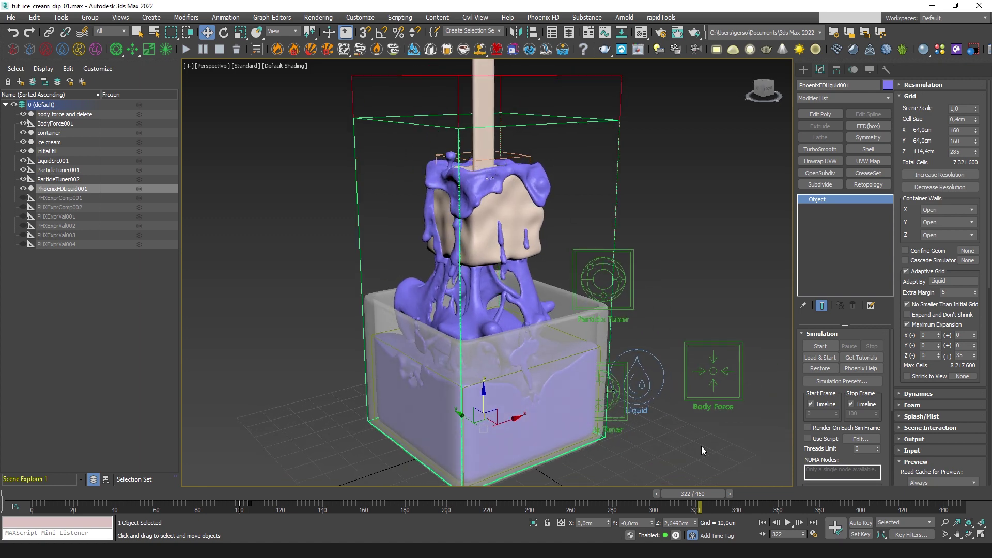
drag(698, 495, 729, 494)
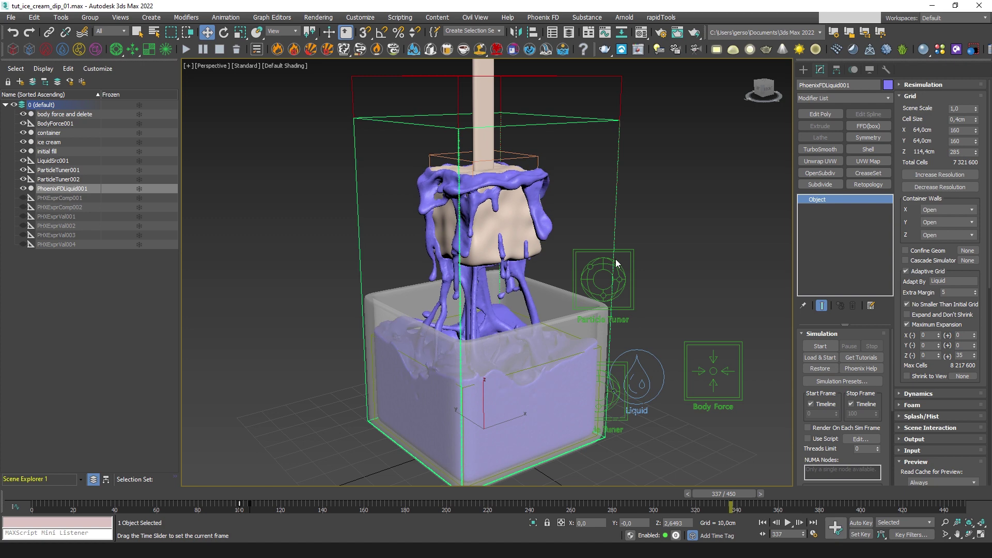
alt+middle_drag(625, 282, 579, 274)
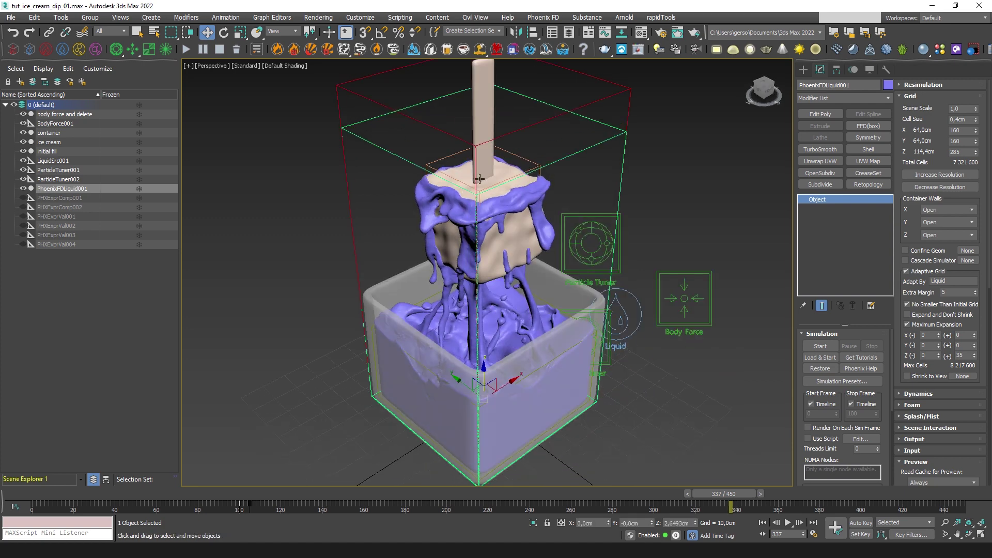
alt+middle_drag(680, 317, 677, 312)
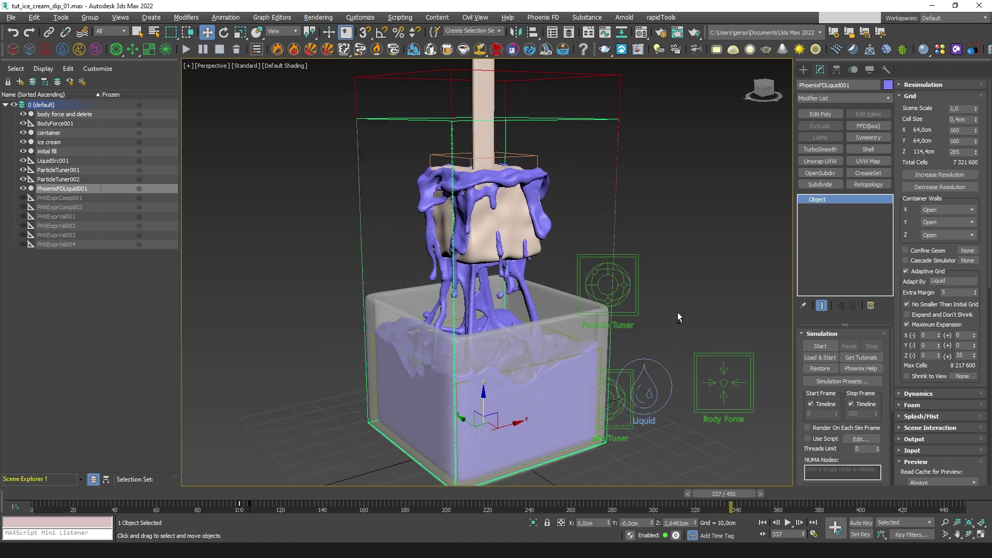
Compare the coating at frame 348 with that at frame 329, including the ice cream's top seen from above
drag(732, 494, 754, 492)
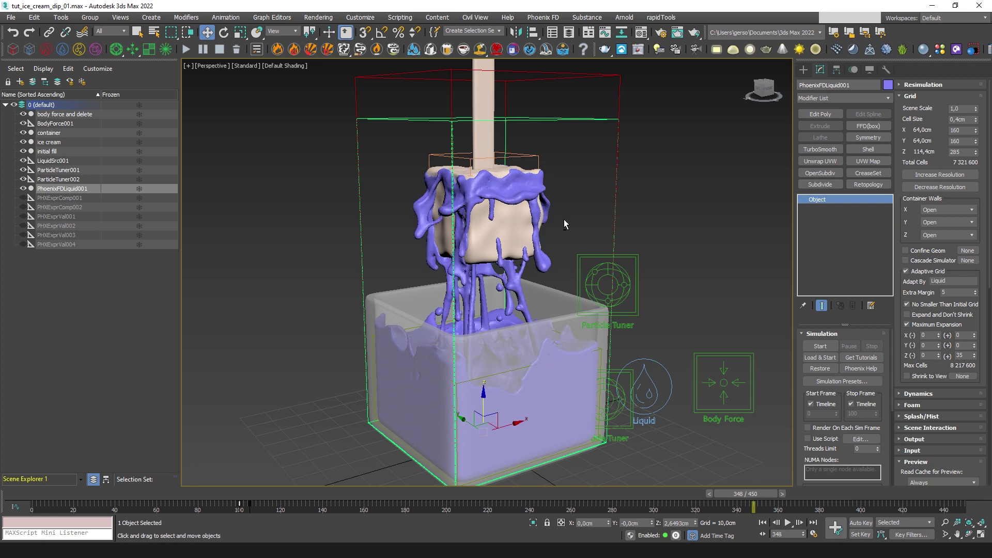
alt+middle_drag(563, 219, 537, 202)
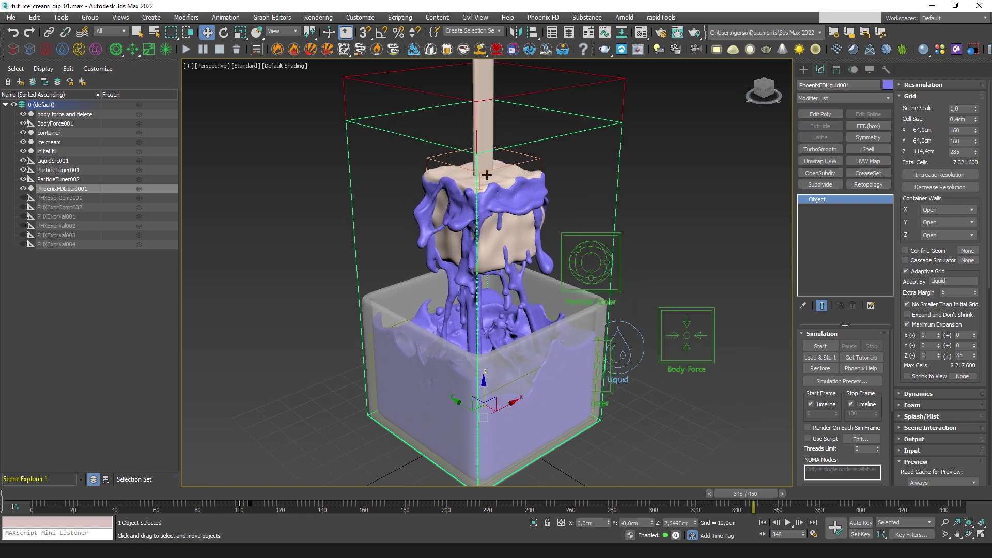
alt+middle_drag(560, 212, 521, 197)
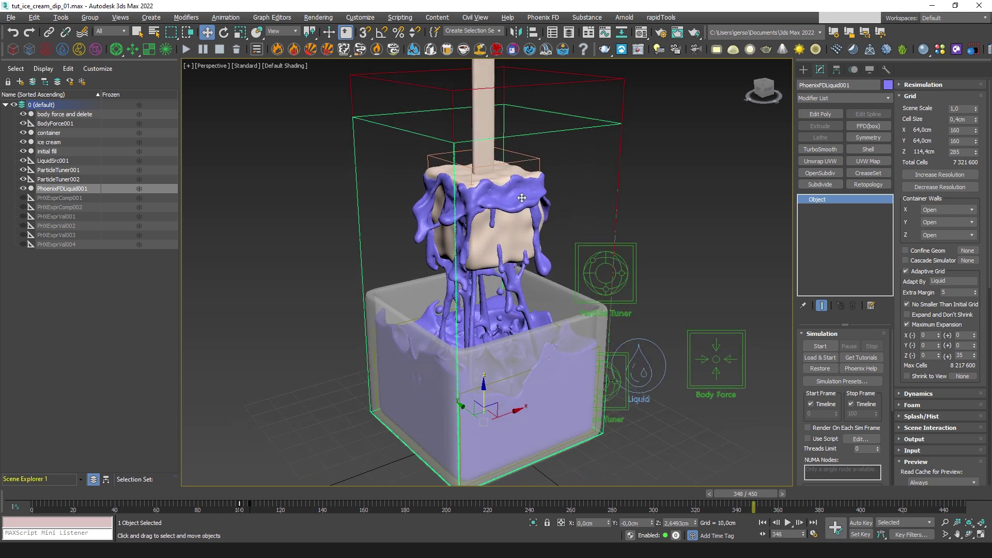
alt+middle_drag(455, 173, 418, 164)
drag(727, 491, 705, 488)
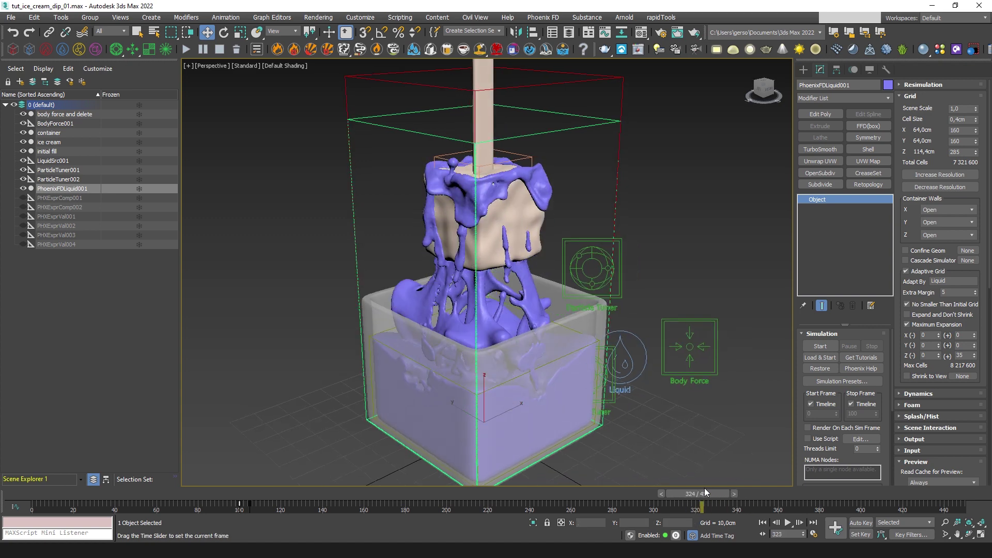
alt+middle_drag(543, 224, 532, 254)
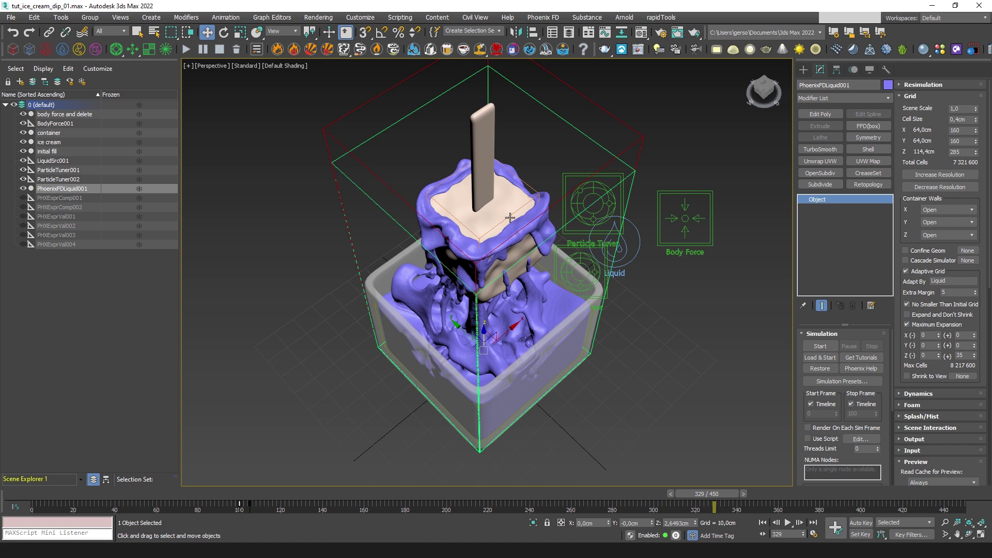
Scrub from frame 329 to frame 450 and examine the drips hanging from the ice cream from several sides
alt+middle_drag(621, 309, 488, 197)
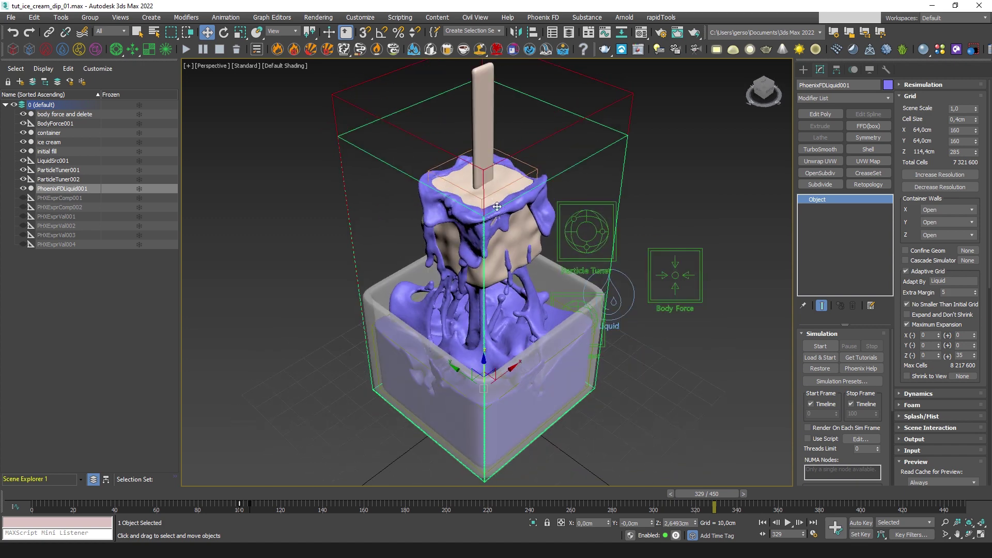
alt+middle_drag(519, 178, 592, 237)
drag(717, 492, 982, 491)
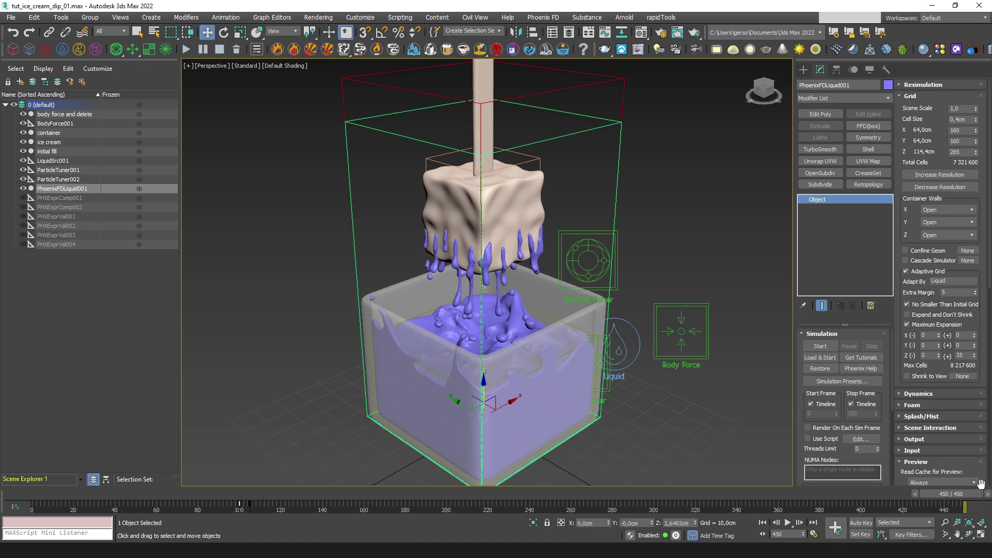
alt+middle_drag(699, 432, 720, 357)
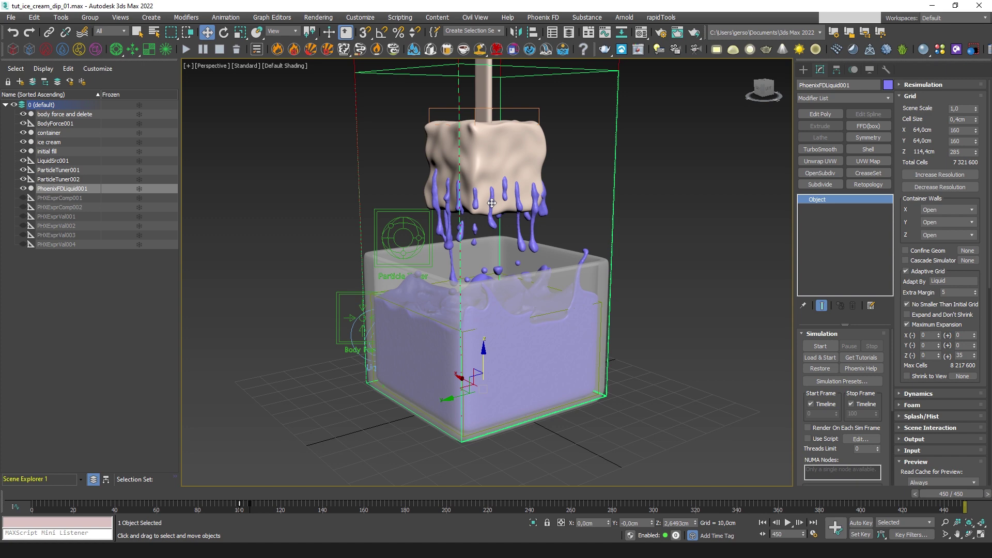
mouse_move(521, 309)
alt+middle_down()
mouse_move(504, 306)
mouse_move(512, 312)
alt+middle_up()
middle_drag(580, 301, 580, 330)
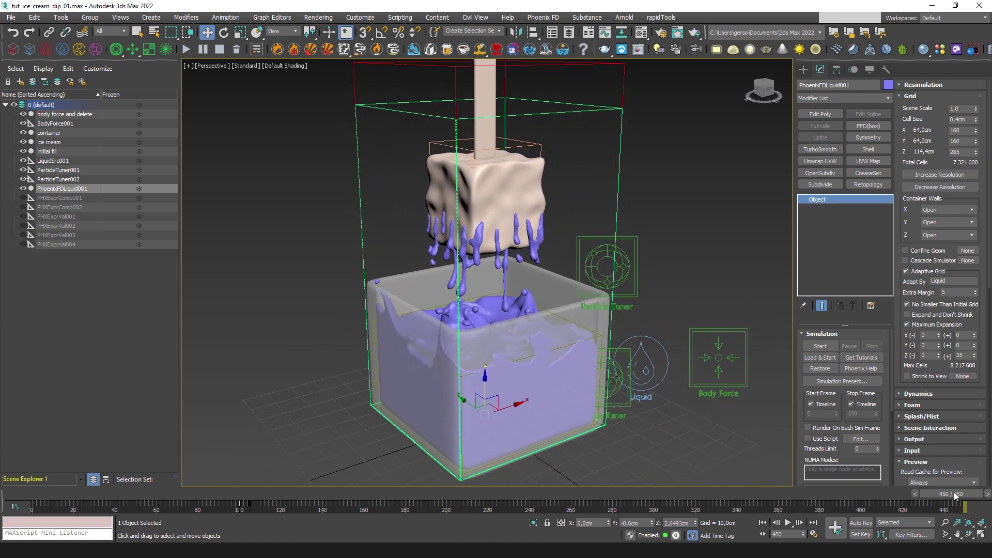
mouse_move(954, 494)
mouse_down()
mouse_move(775, 500)
mouse_move(972, 494)
mouse_up()
key(w)
middle_drag(699, 259, 656, 249)
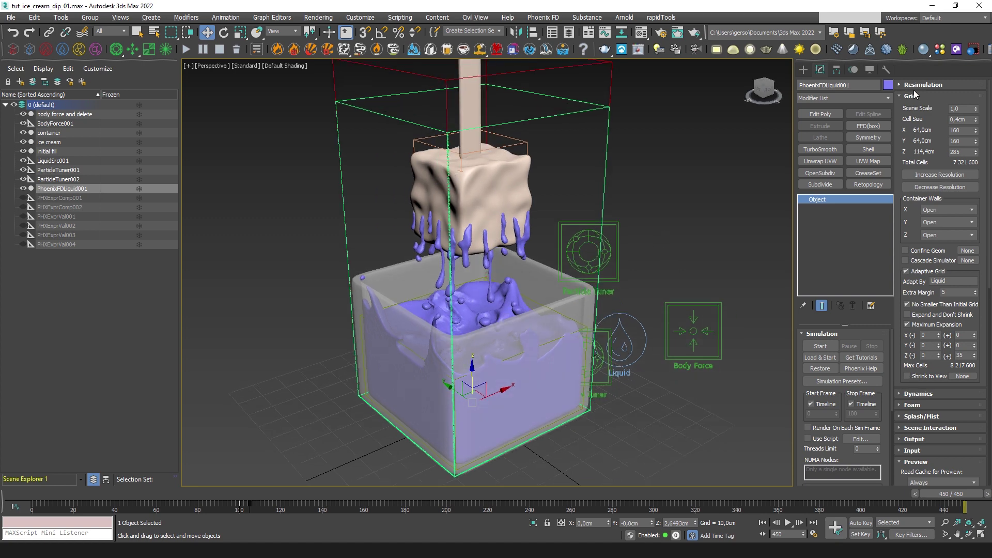
alt+middle_drag(530, 257, 527, 247)
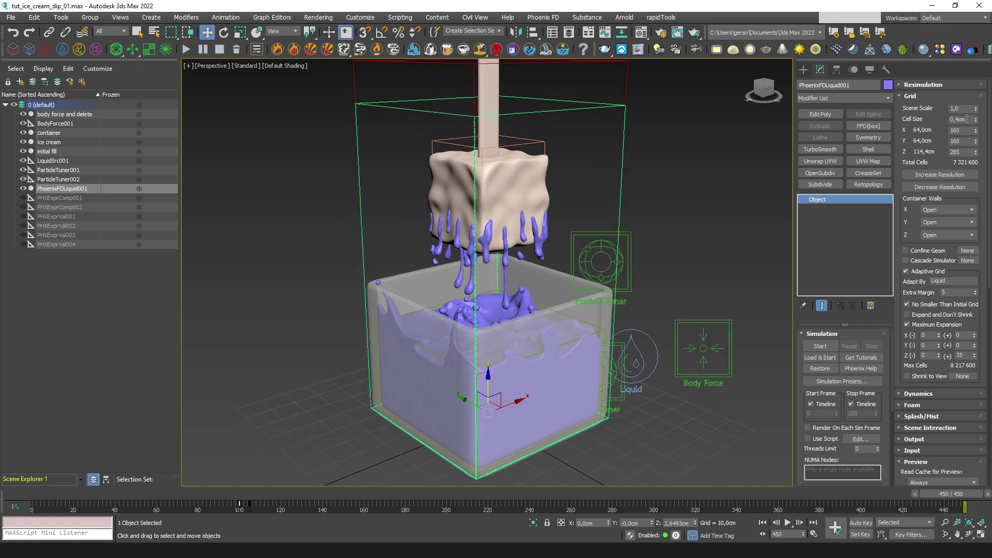
alt+middle_drag(606, 226, 736, 226)
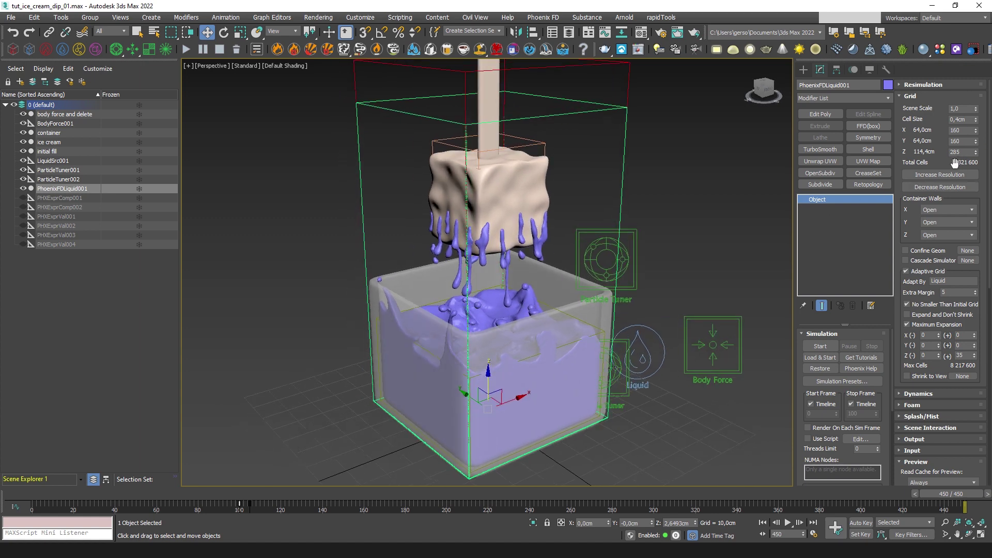
Try grid cell sizes of 0.3, 0.2 and 0.25 cm, and set the cell size back to 0.4 cm
double_click(968, 120)
text(0,3)
key(Return)
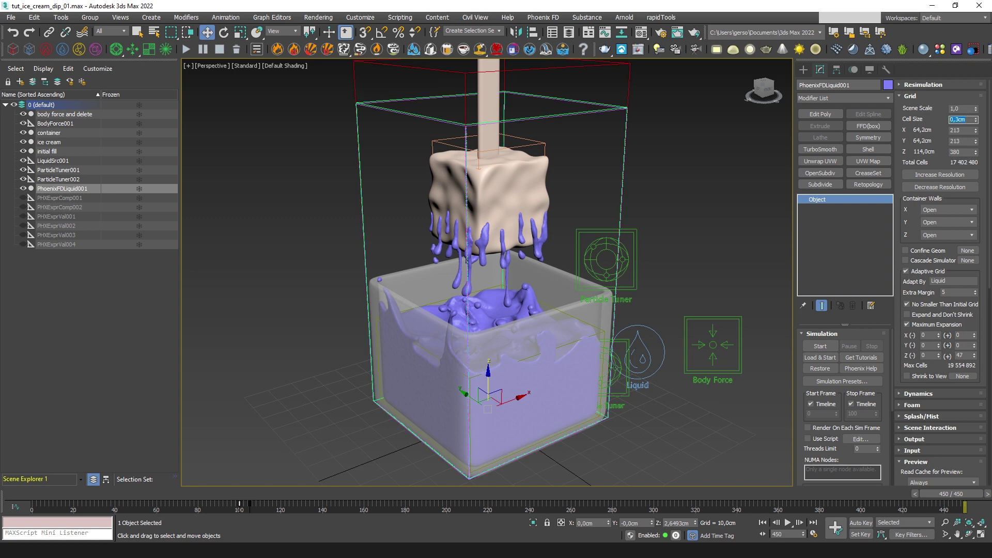
text(0,2)
key(Return)
text(,25)
key(Return)
text(0,3)
key(Return)
text(,4)
key(Return)
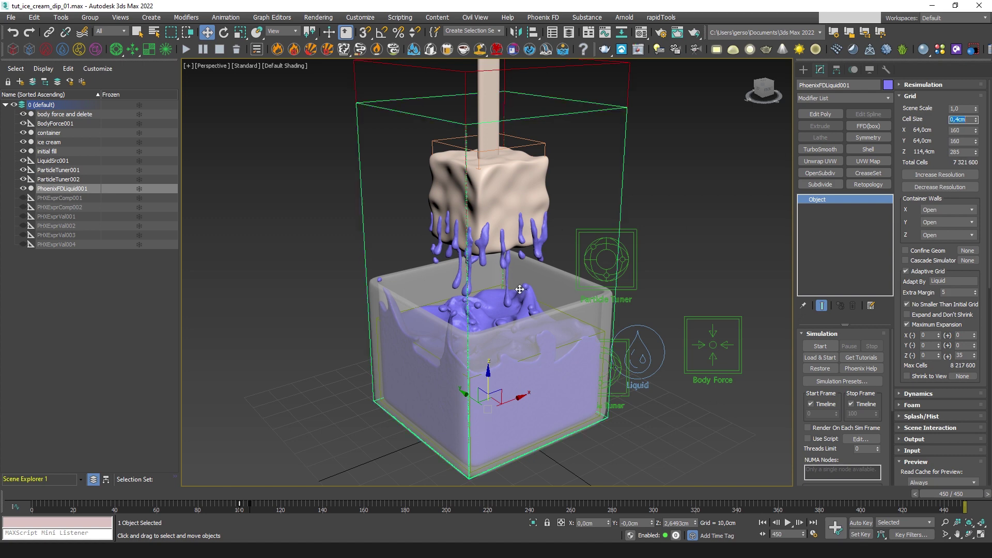
Inspect the drips at frame 450, temporarily switching on Particle Preview to view the liquid particles
alt+middle_drag(601, 314, 622, 314)
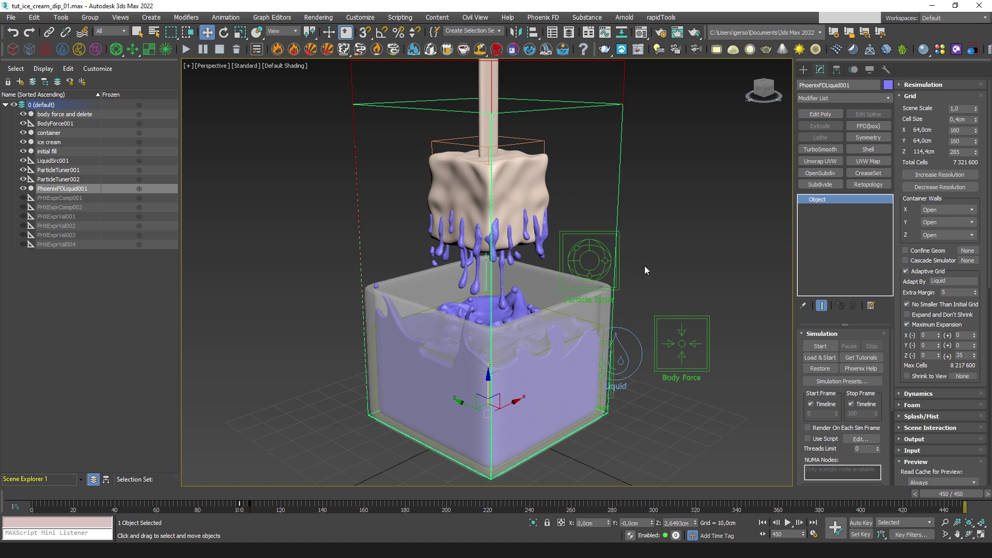
alt+middle_drag(659, 272, 677, 278)
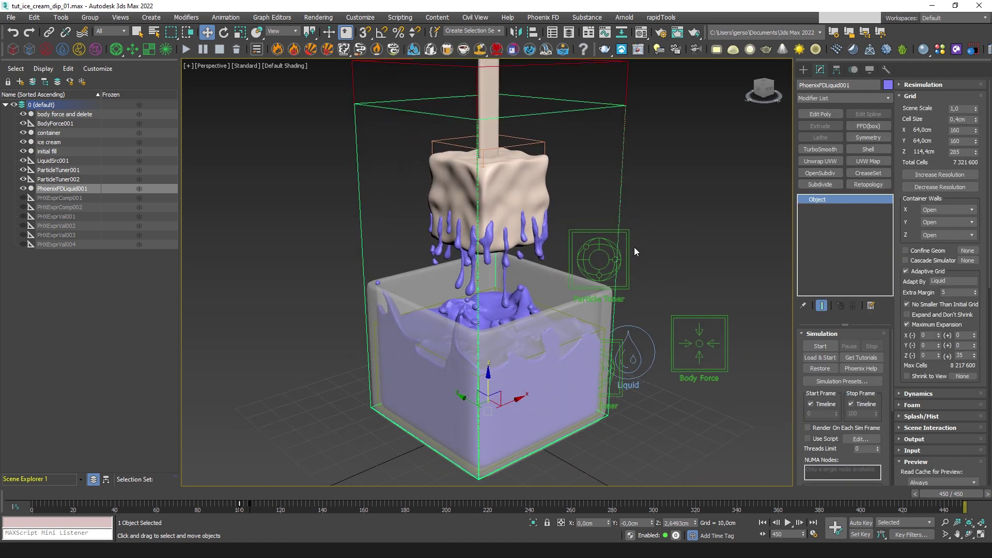
middle_drag(685, 234, 685, 229)
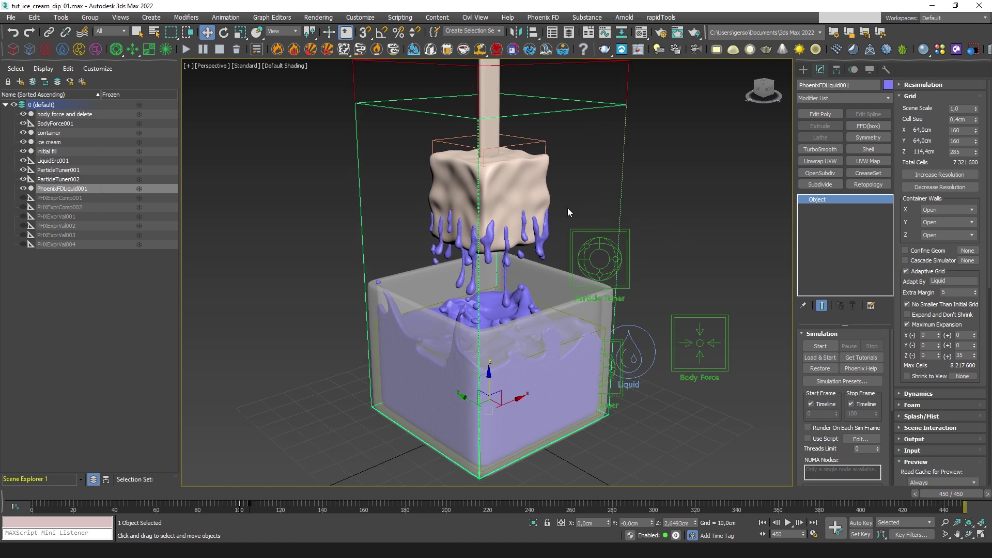
drag(910, 365, 922, 87)
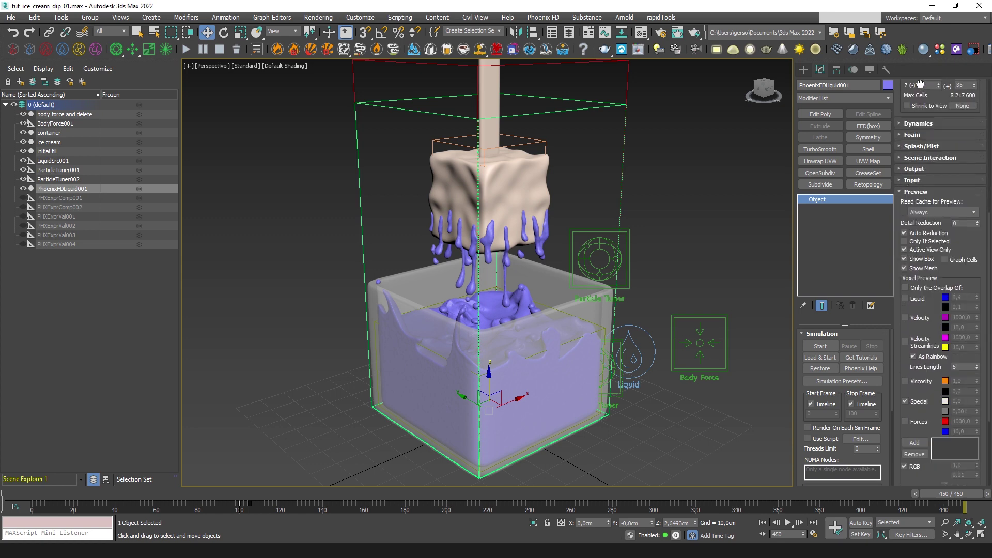
scroll(929, 329, down, 5)
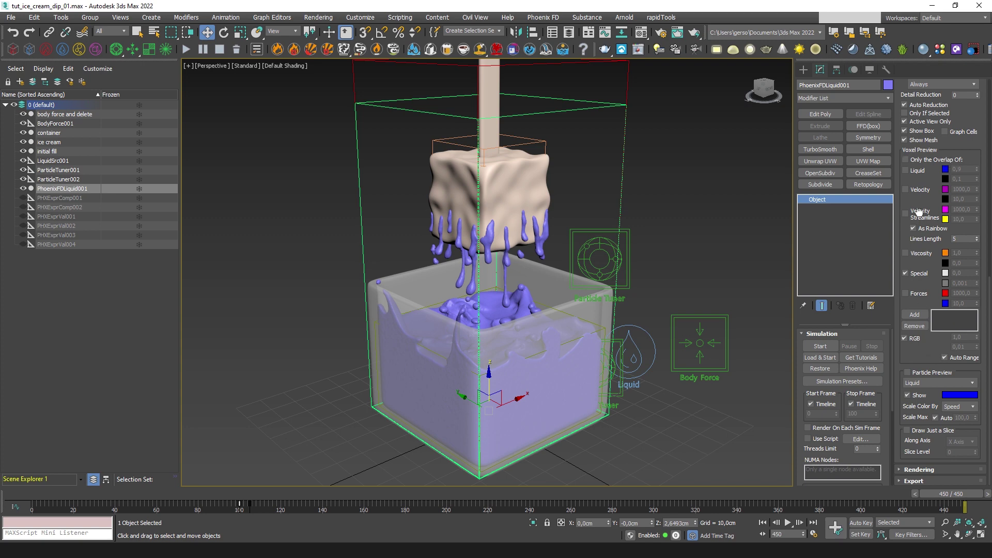
drag(936, 391, 936, 393)
click(928, 375)
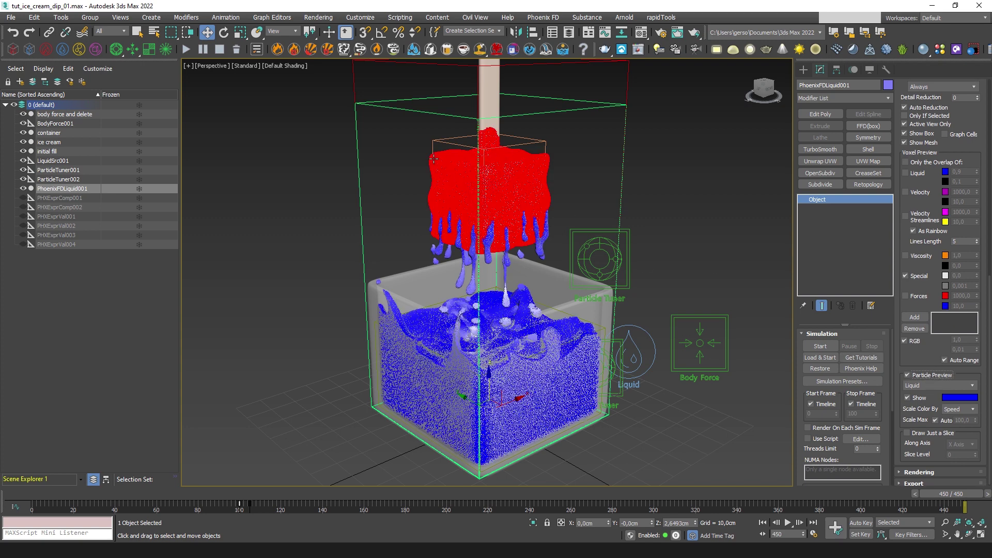
click(930, 375)
scroll(930, 145, up, 5)
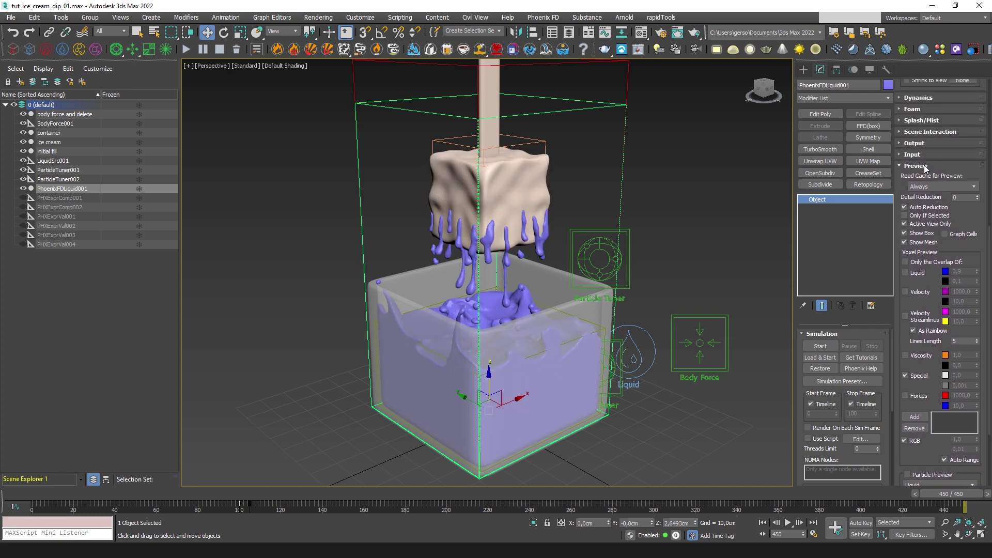
Set the liquid's mesh smoothing Smoothness to 20 in its rendering settings
click(923, 166)
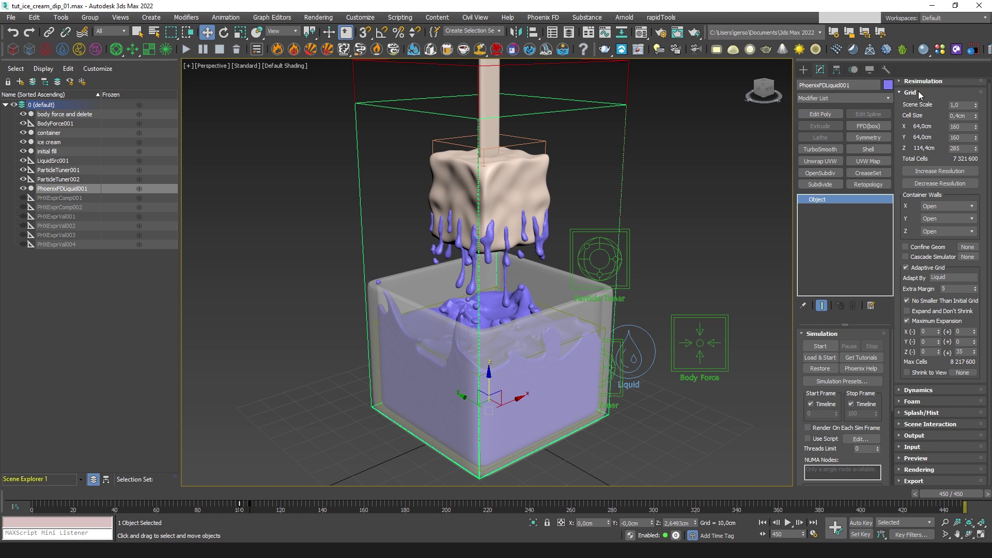
click(918, 94)
click(930, 187)
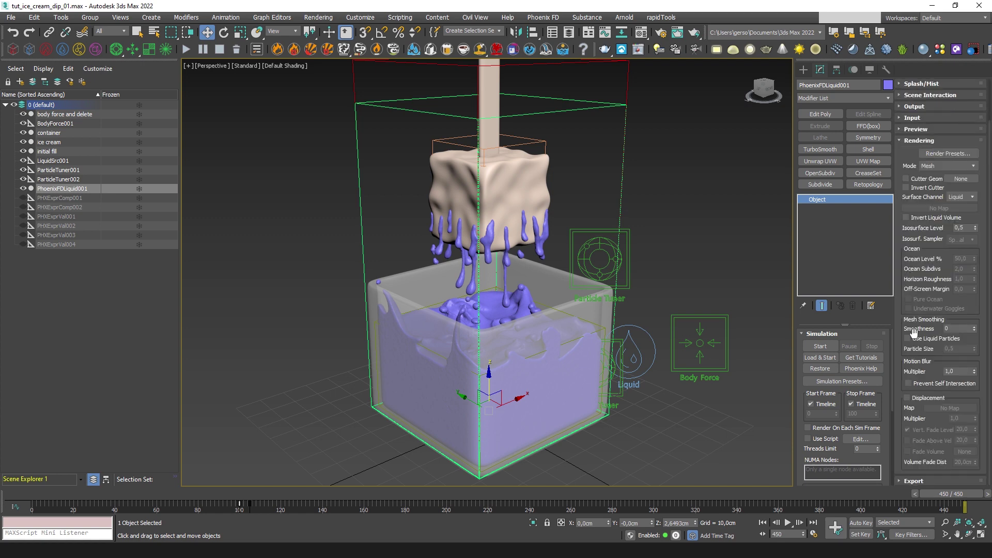
click(945, 328)
text(10)
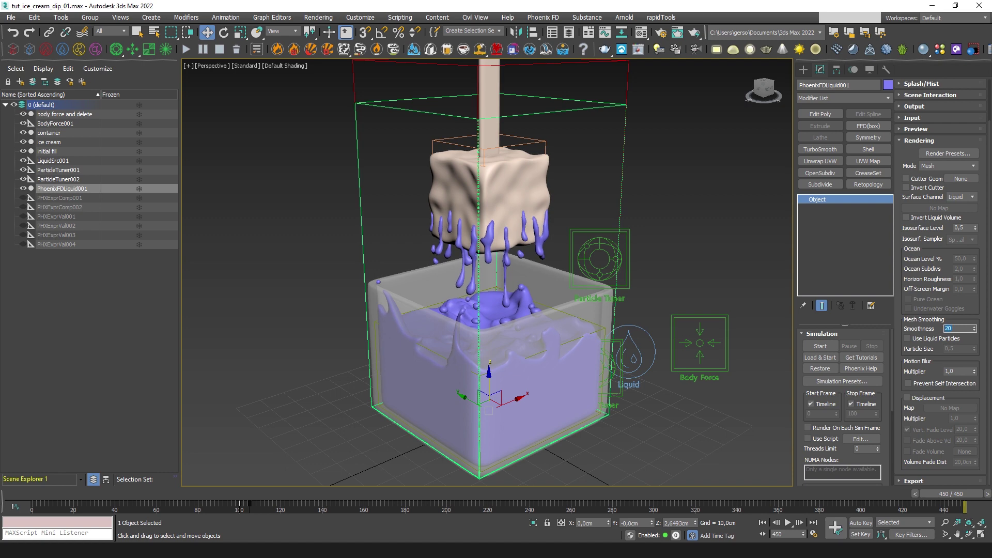
Try Use Liquid Particles for the mesh smoothing with a particle size of 1.0, and switch it off again
click(939, 339)
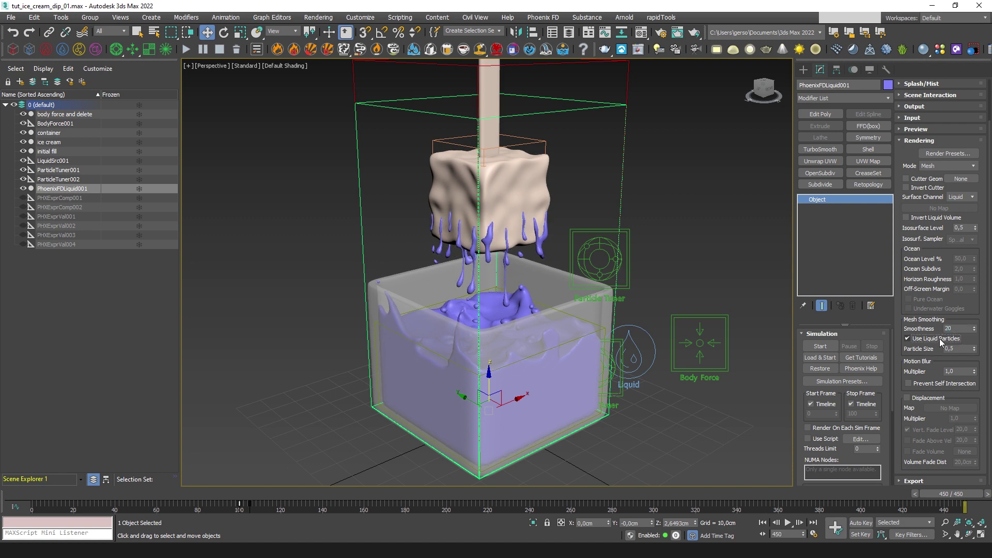
click(959, 348)
click(910, 339)
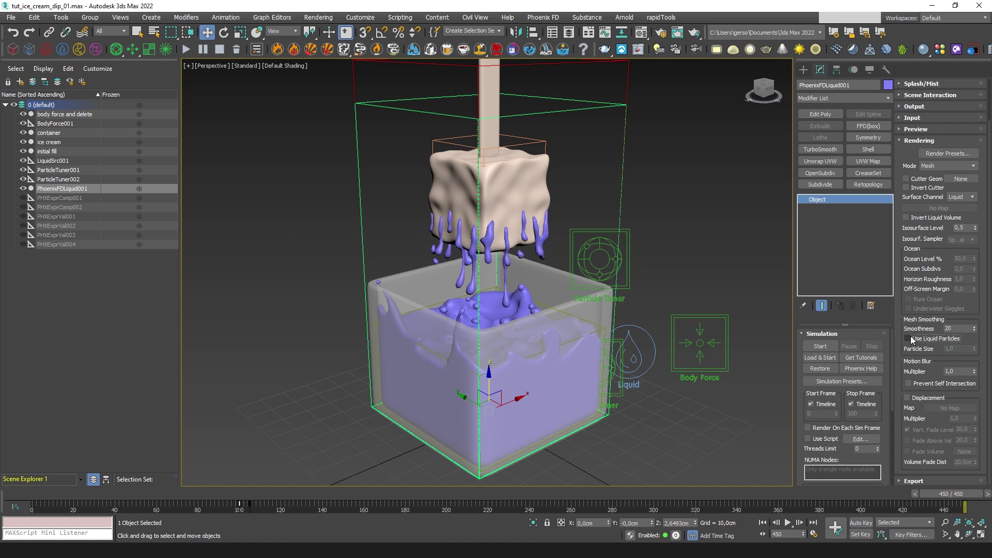
click(910, 339)
Change the liquid's surface channel to Texture and assign a PhoenixFDParticleTex map to it
click(963, 198)
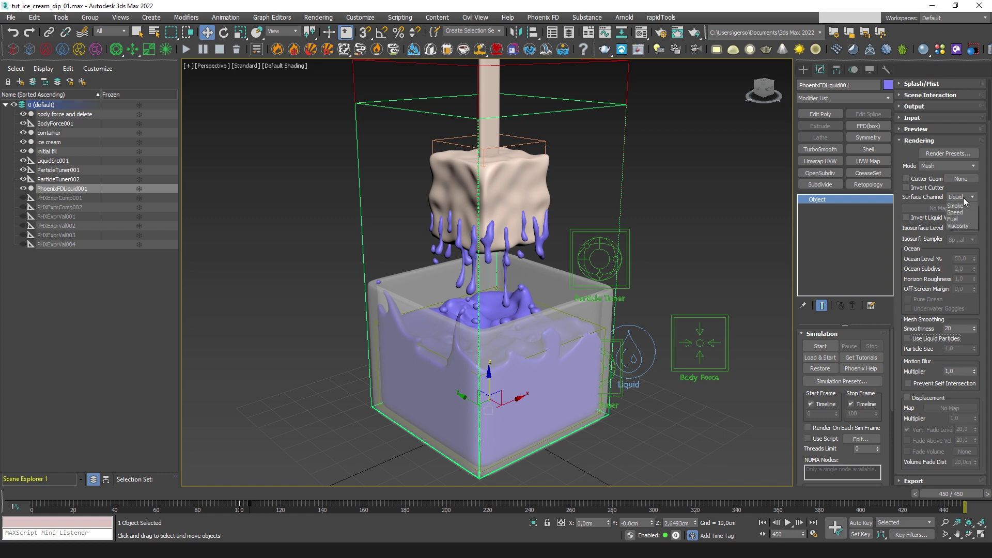
click(957, 206)
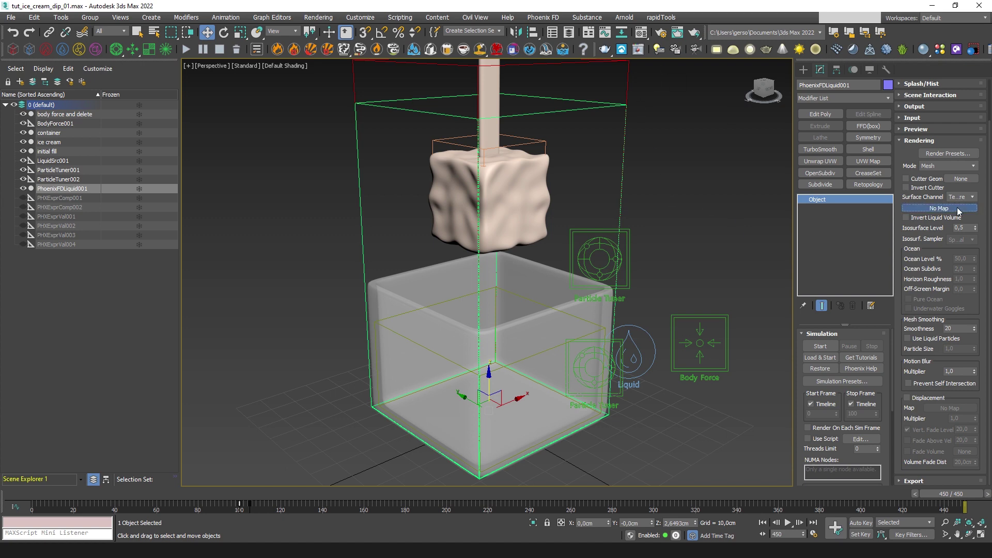
drag(655, 86, 633, 64)
scroll(607, 411, down, 15)
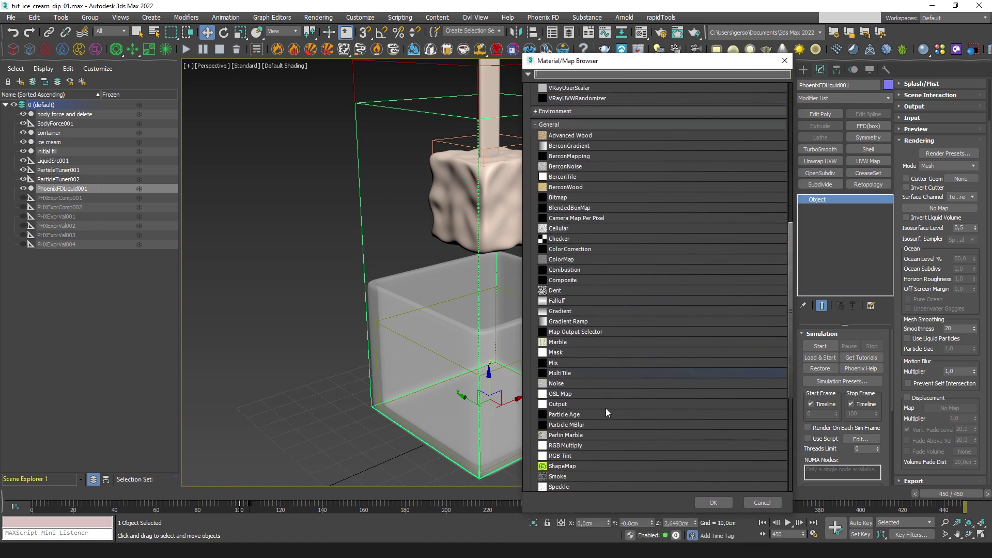
click(565, 442)
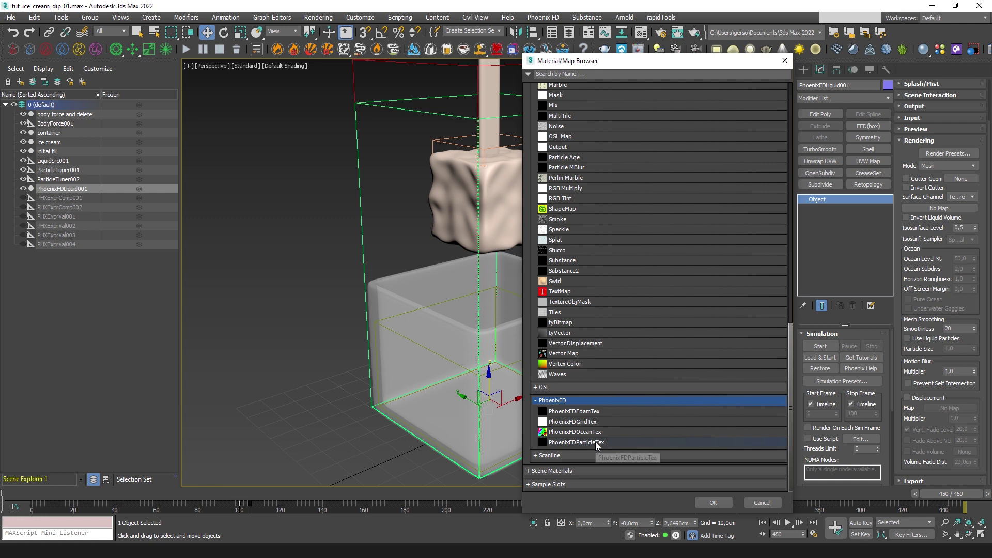
double_click(597, 443)
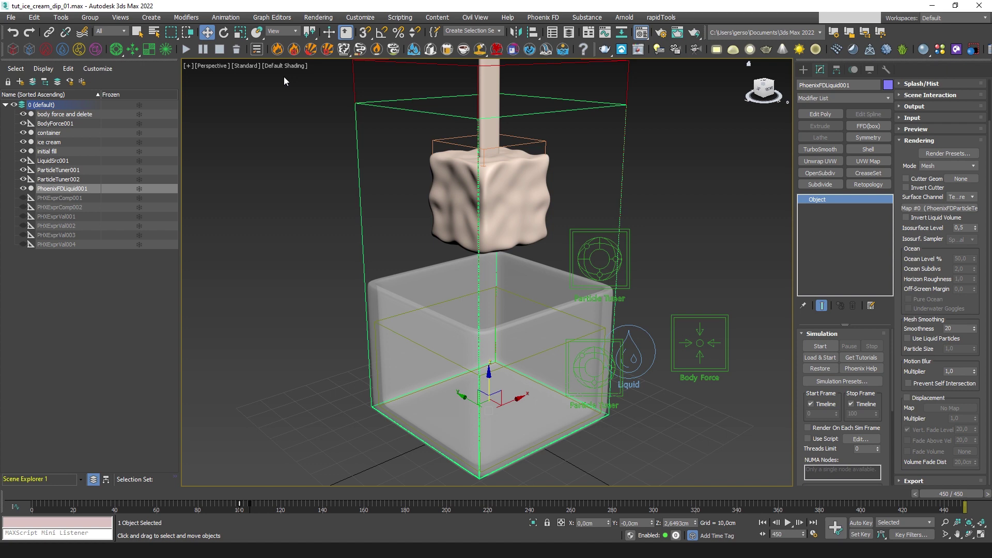
Load the surface channel's PhoenixFDParticleTex map into an empty Material Editor slot
key(m)
drag(940, 208, 570, 200)
click(488, 402)
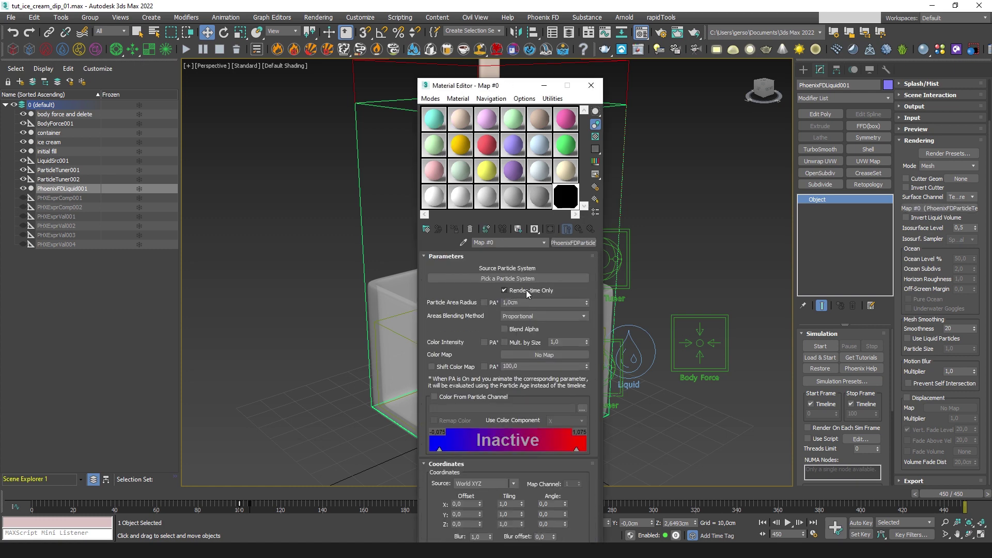
Set the particle texture's source particle system to Particles [Liquid] of [PhoenixFDLiquid001]
click(490, 280)
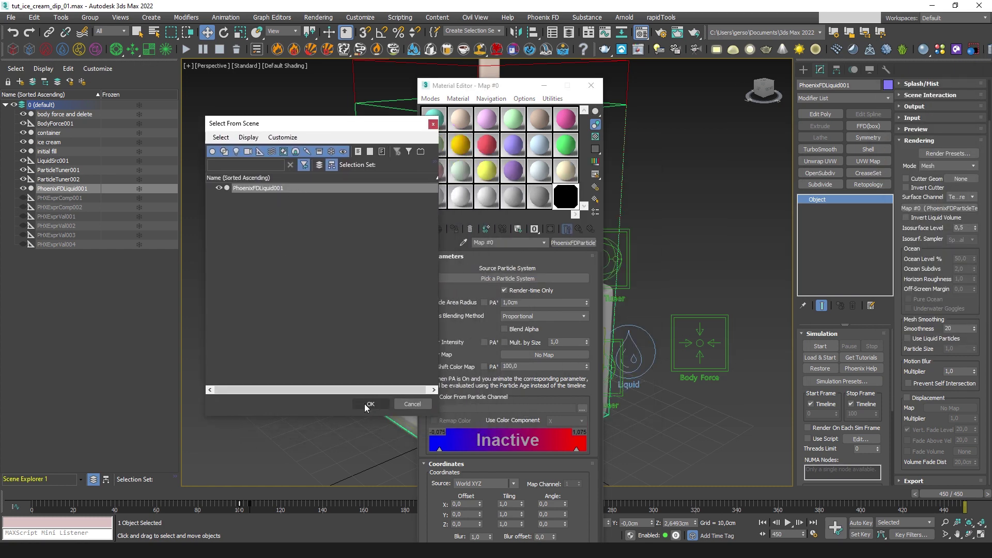
click(367, 405)
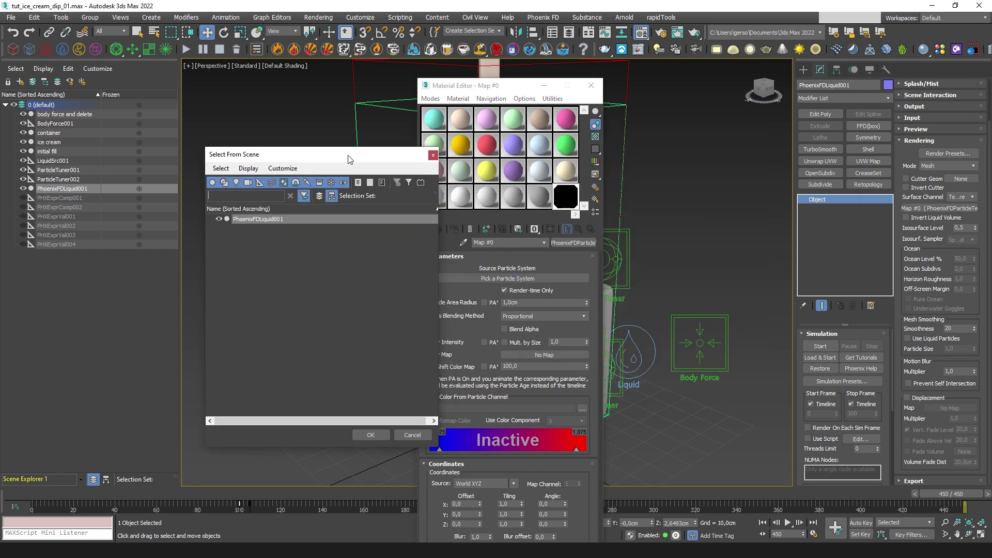
click(371, 434)
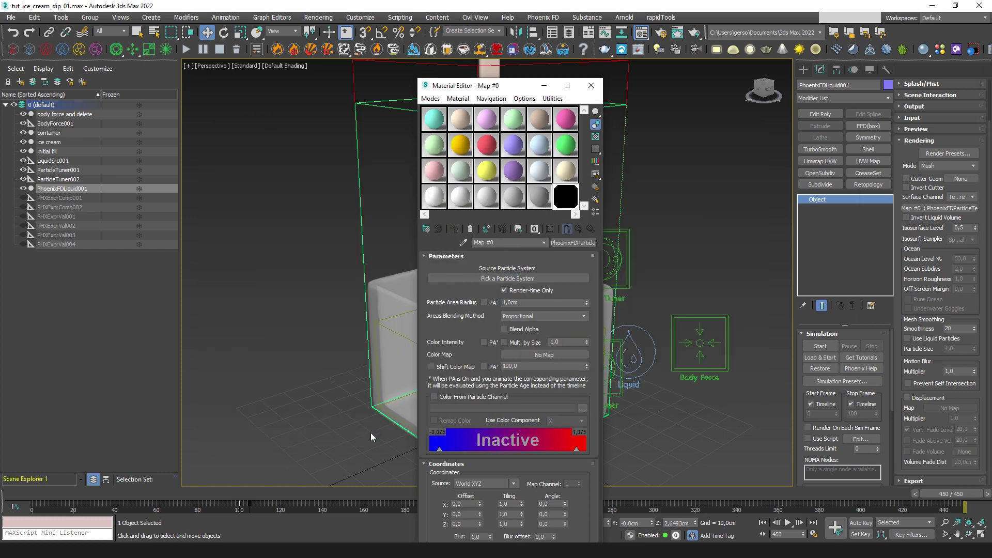
click(423, 210)
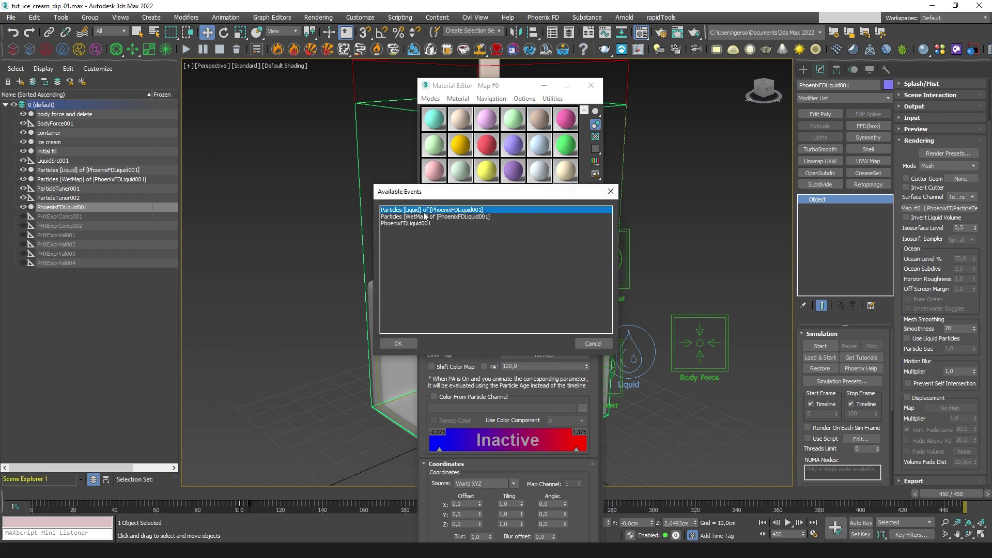
click(399, 343)
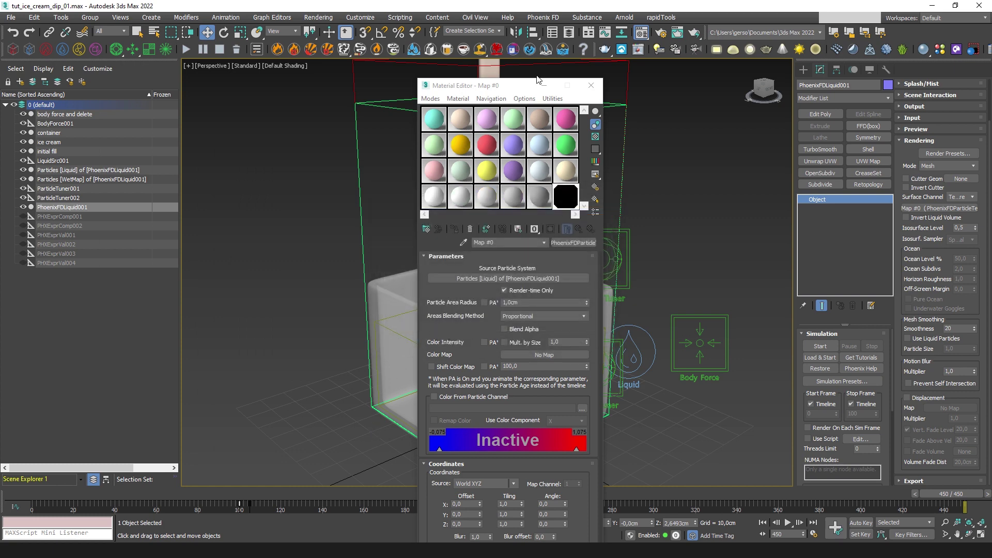
Turn off Render-time Only for the particle texture and inspect the liquid mesh's drips up close
drag(506, 89, 304, 78)
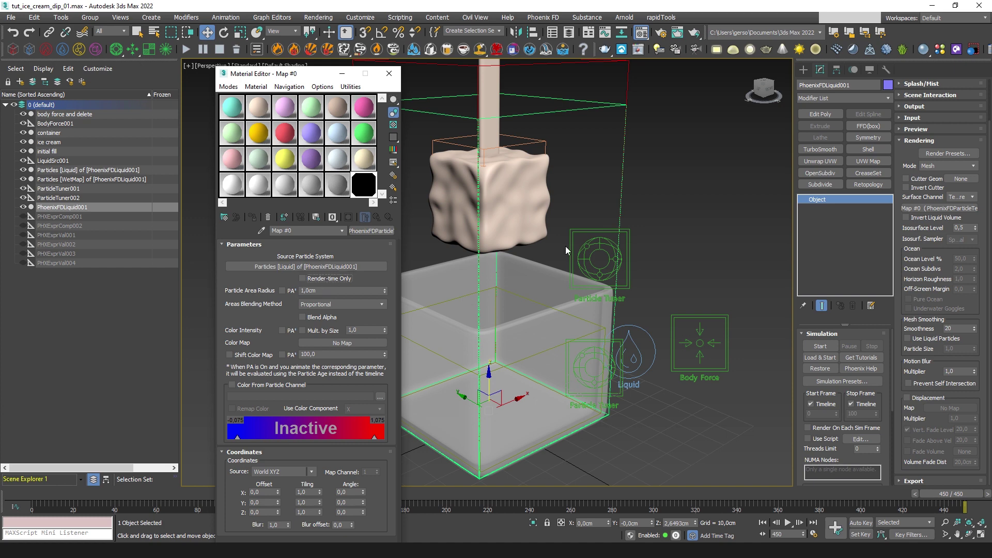
click(574, 273)
scroll(582, 269, up, 5)
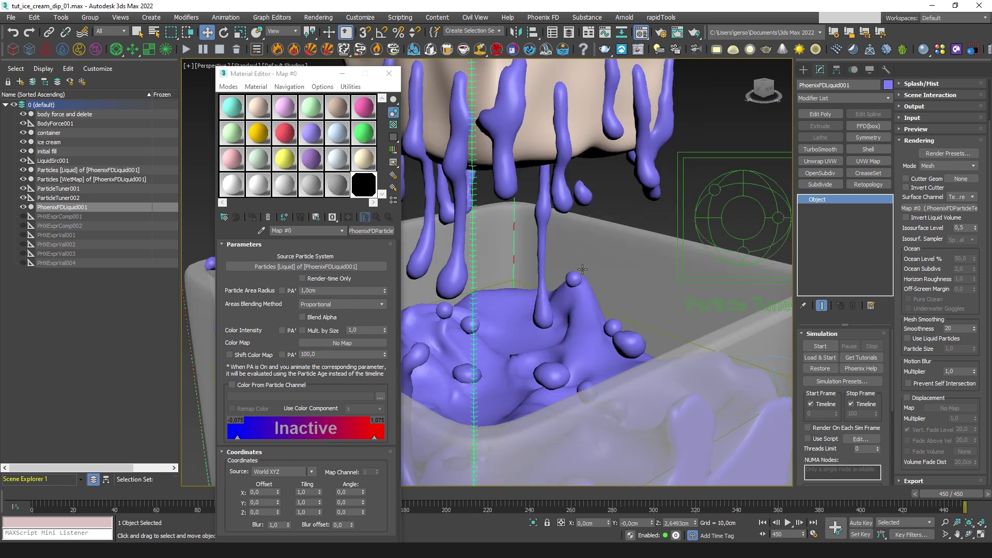
Set the liquid mesh's Smoothness to 10
scroll(582, 269, down, 5)
mouse_move(591, 323)
alt+middle_down()
mouse_move(609, 321)
mouse_move(601, 329)
alt+middle_up()
double_click(957, 329)
text(10)
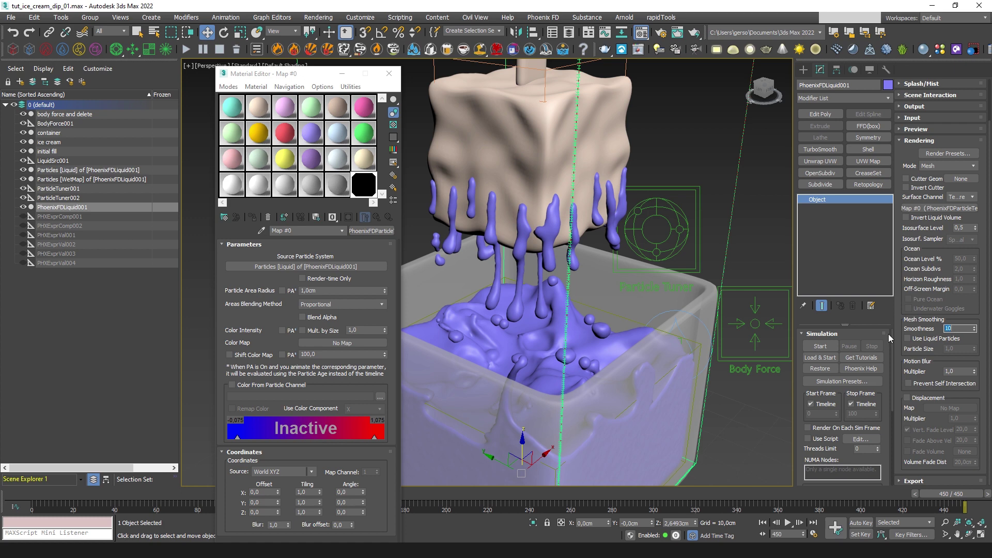
Enable Use Liquid Particles for the mesh smoothing and turn Render-time Only back on for the particle texture
click(944, 340)
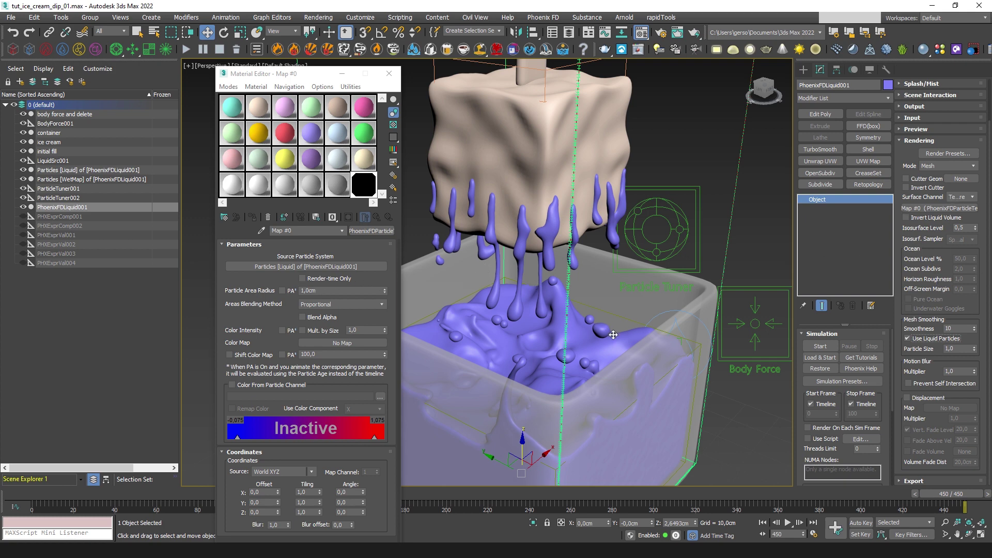
scroll(613, 335, down, 3)
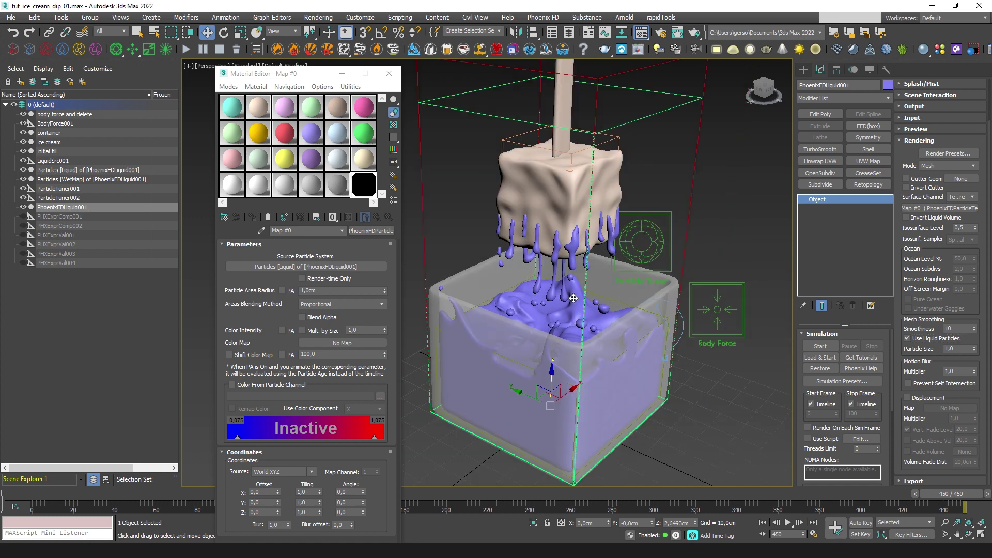
click(329, 279)
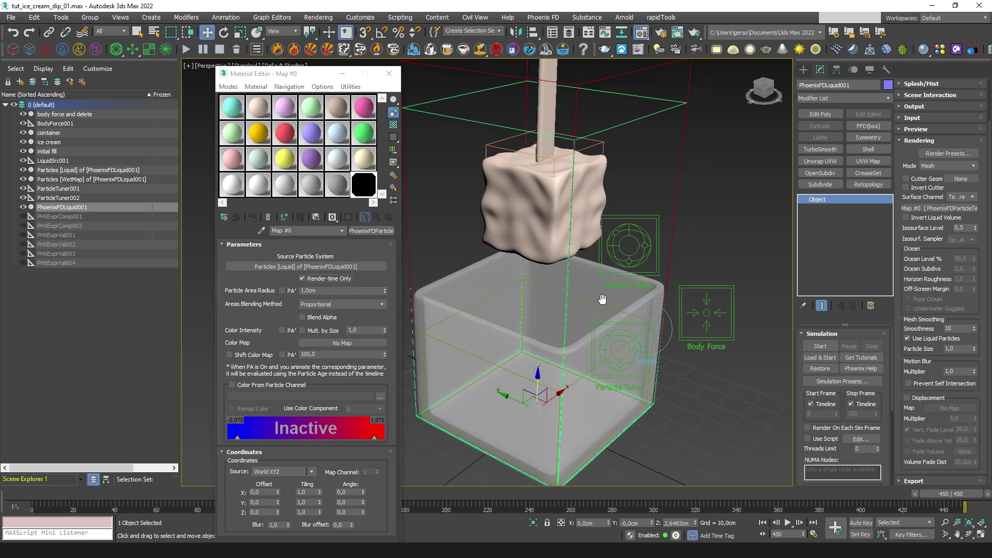
middle_drag(616, 297, 627, 281)
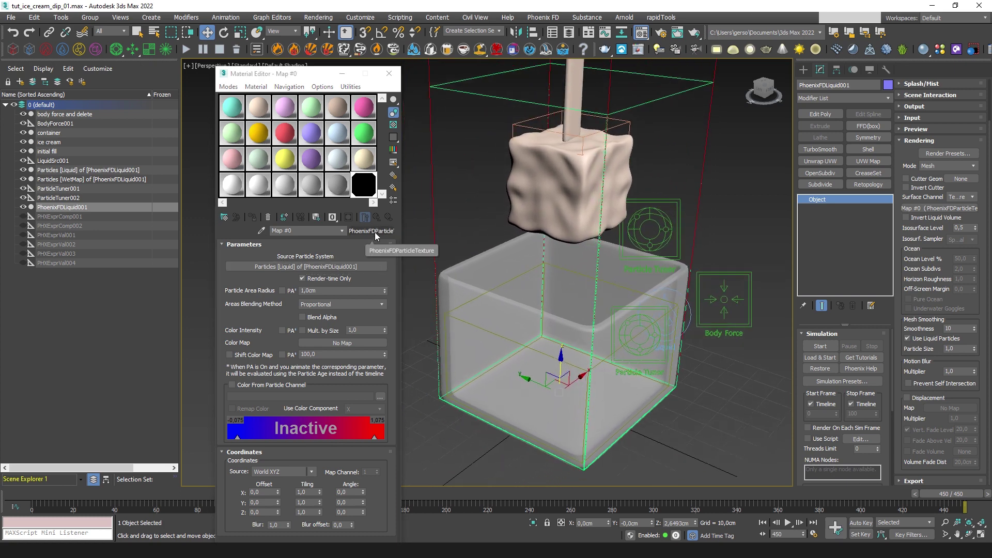
Change the surface channel's particle texture to a Composite map, keeping the old map as a sub-map
click(228, 87)
click(277, 75)
click(377, 230)
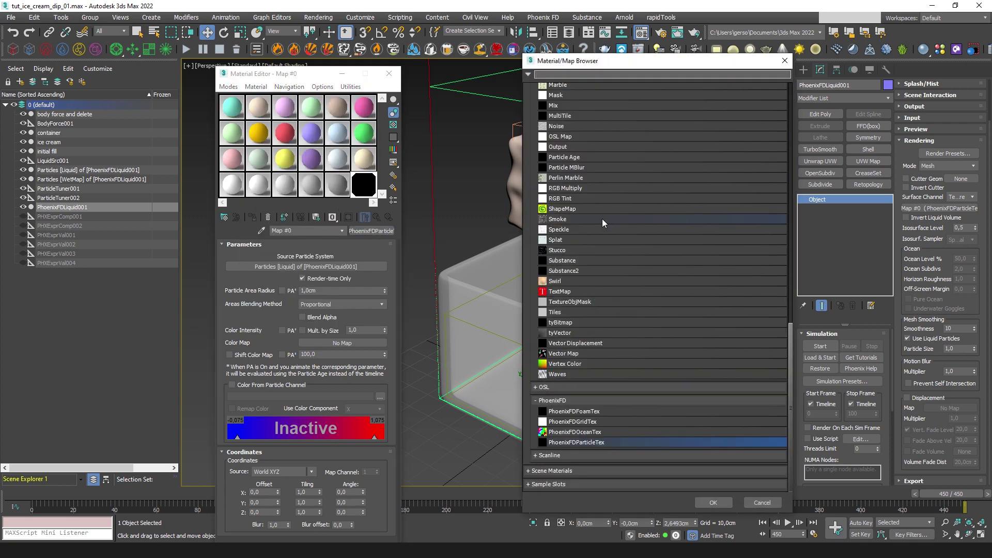
scroll(603, 218, down, 10)
double_click(571, 210)
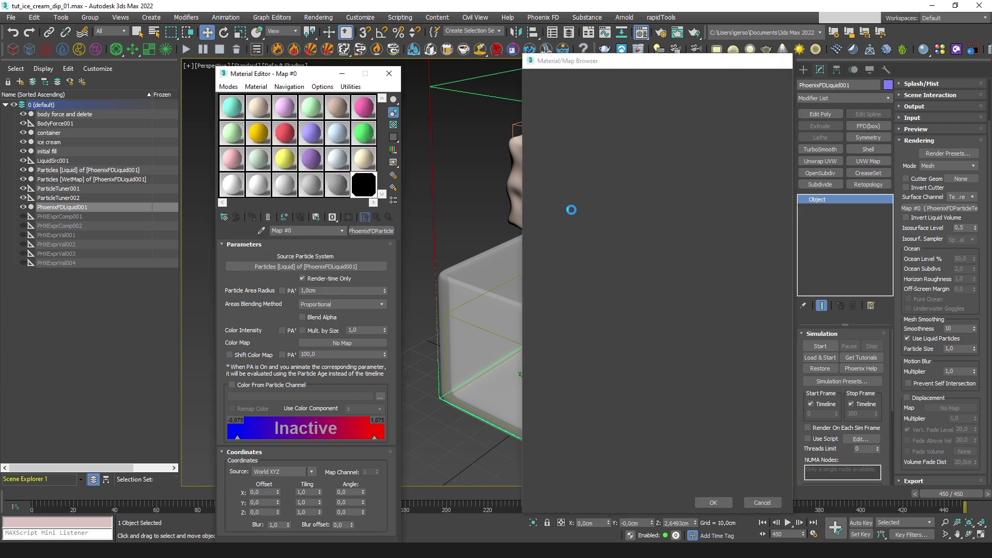
click(292, 381)
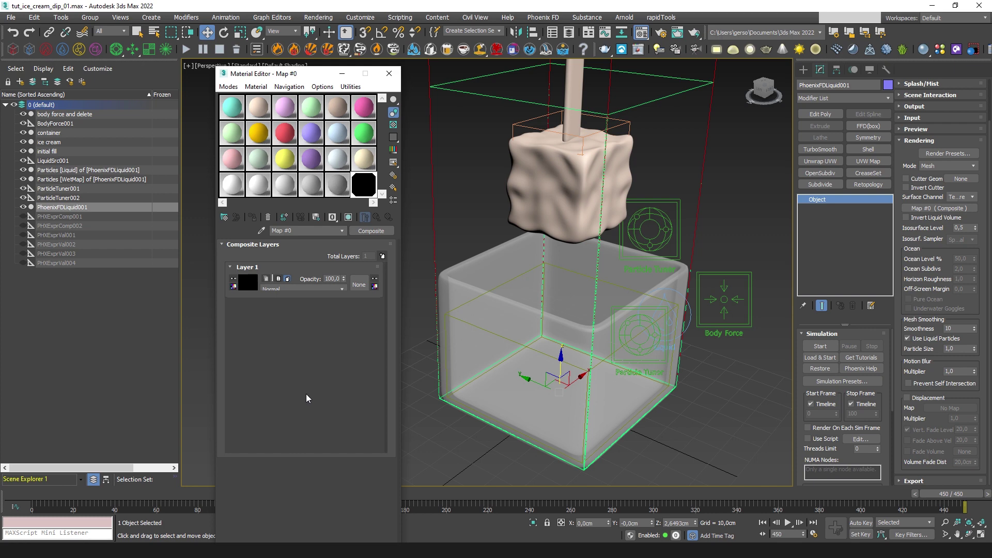
Duplicate the Composite map's particle texture layer and set the upper layer's blending mode to Addition
click(382, 256)
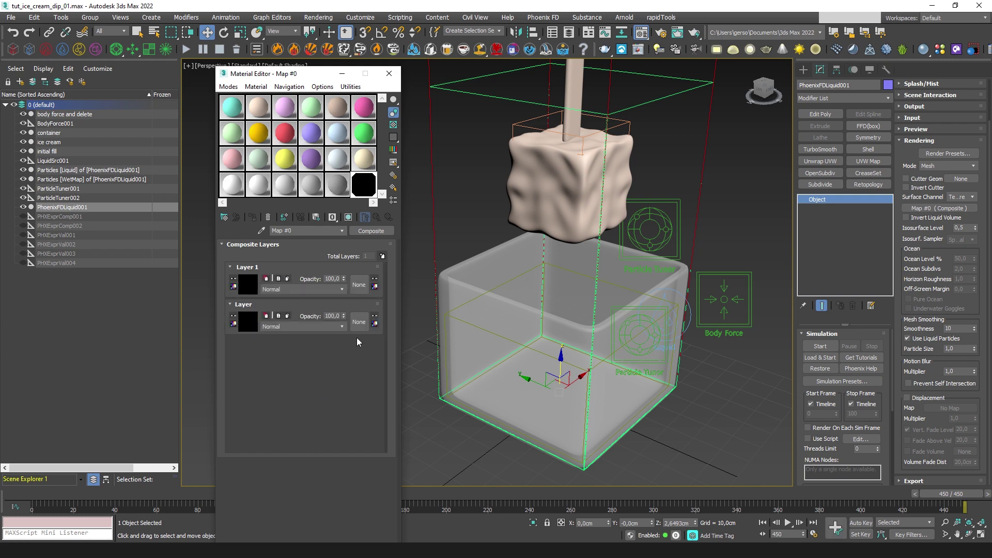
click(279, 289)
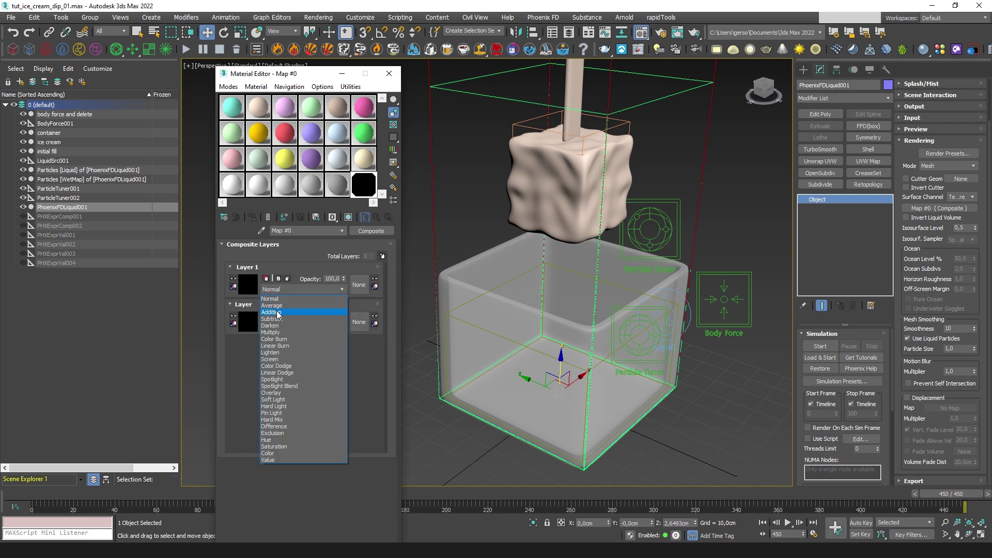
click(278, 313)
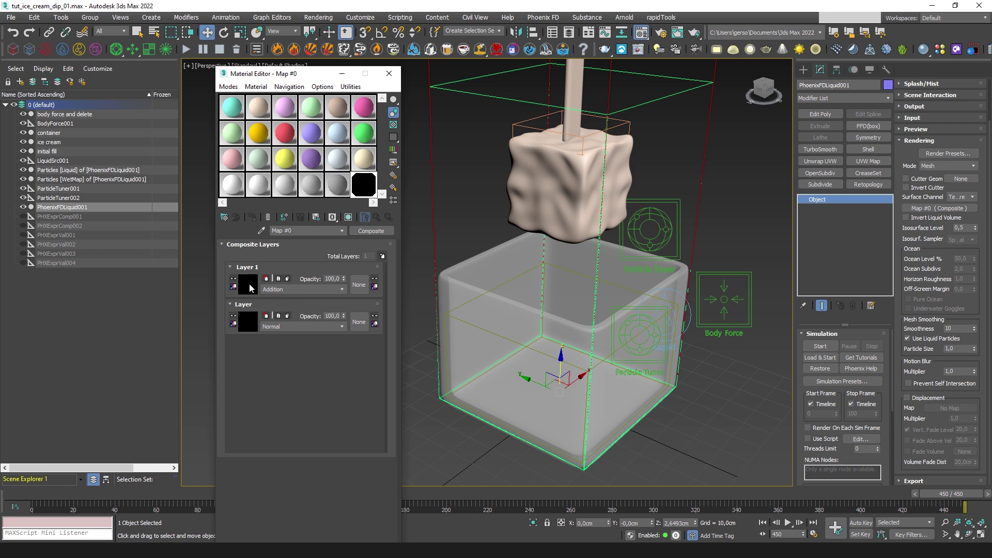
Set the upper layer's source particle system to Particles [WetMap] of [PhoenixFDLiquid001] and close the Material Editor
click(247, 287)
click(309, 267)
key(h)
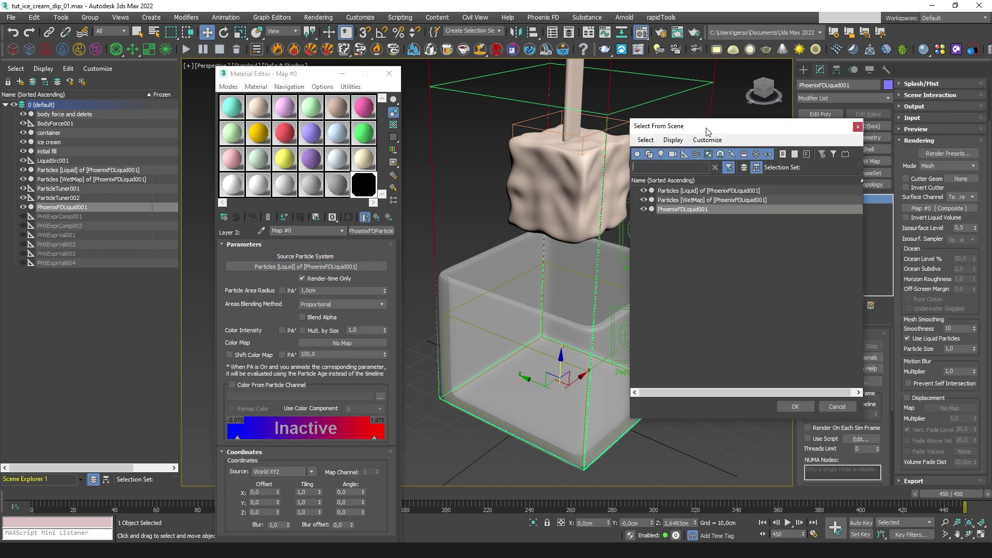
click(517, 178)
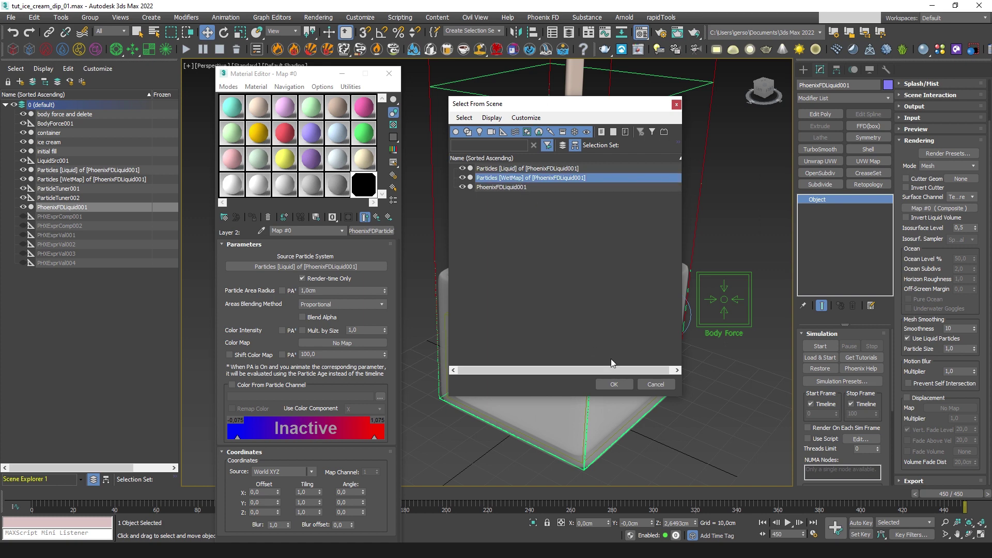
click(619, 385)
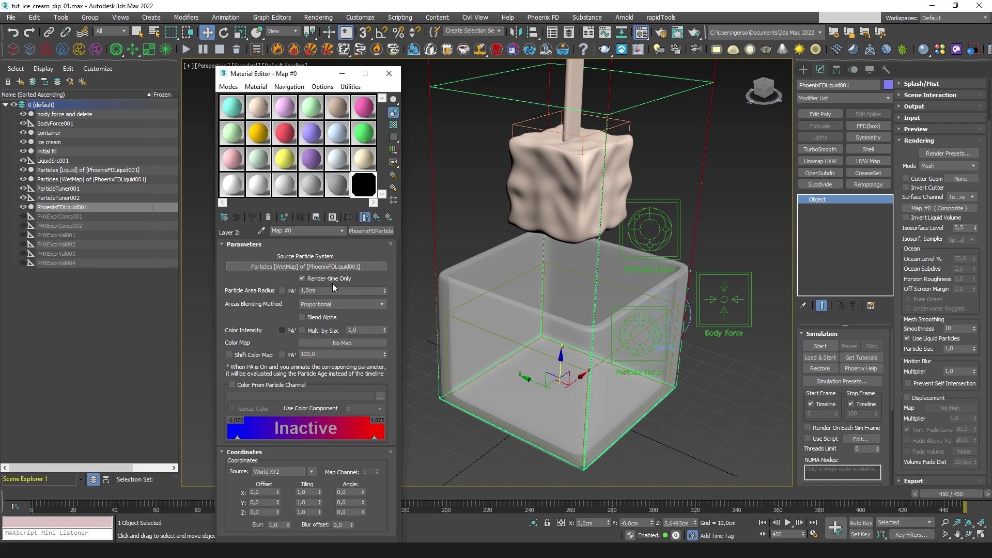
click(377, 218)
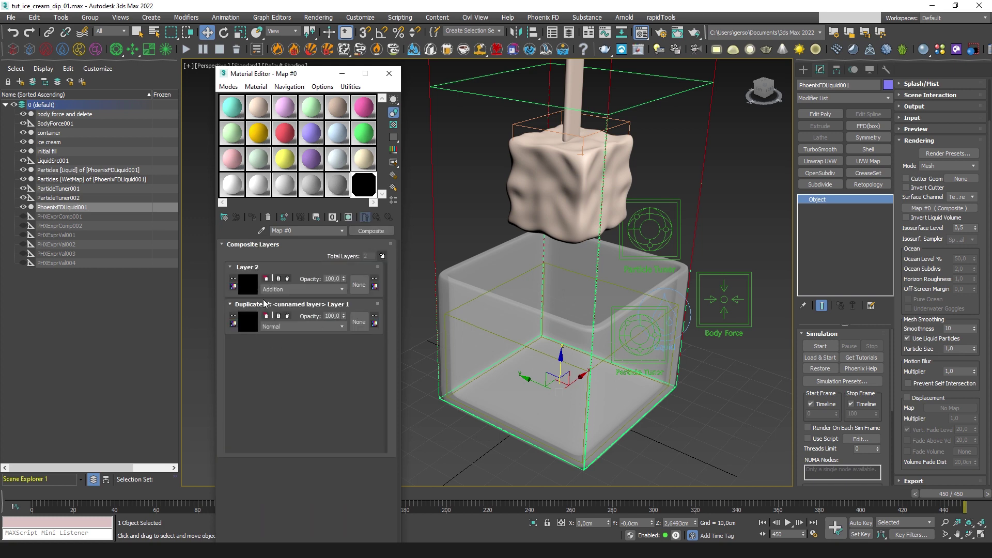
click(389, 76)
Set the liquid mesh's Surface Channel to Liquid
middle_drag(630, 257, 557, 262)
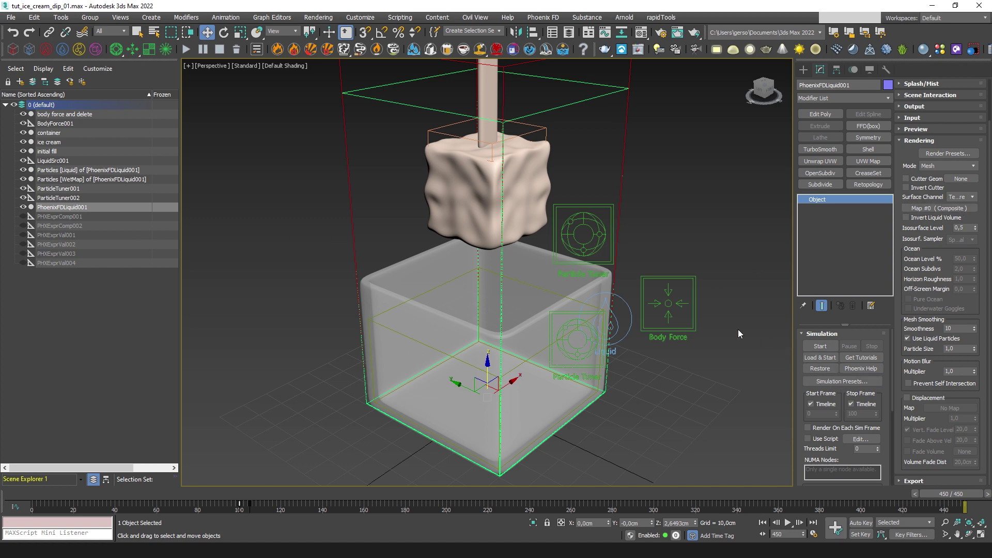
click(960, 197)
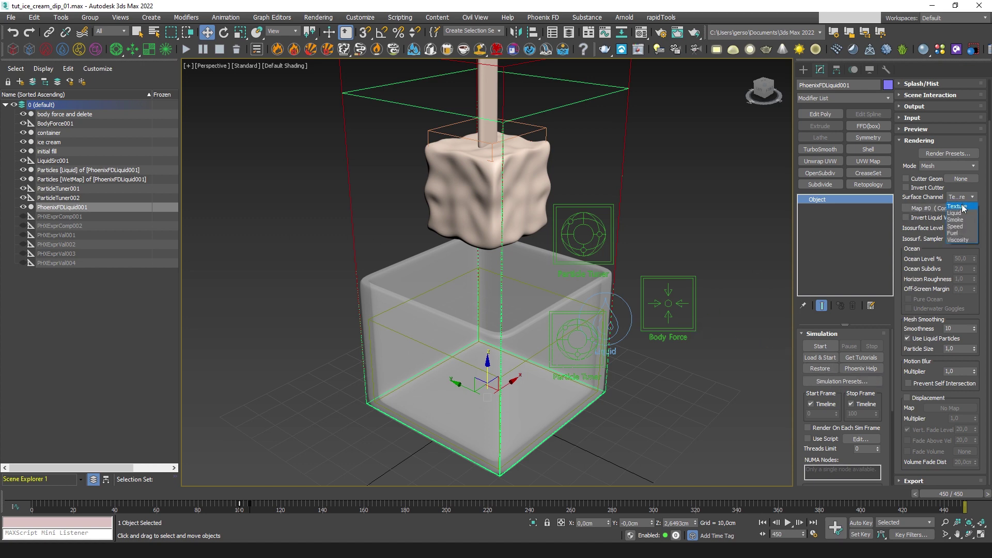
click(962, 214)
Check the source particle systems assigned to both layers of the Composite map in the Material Editor
click(642, 33)
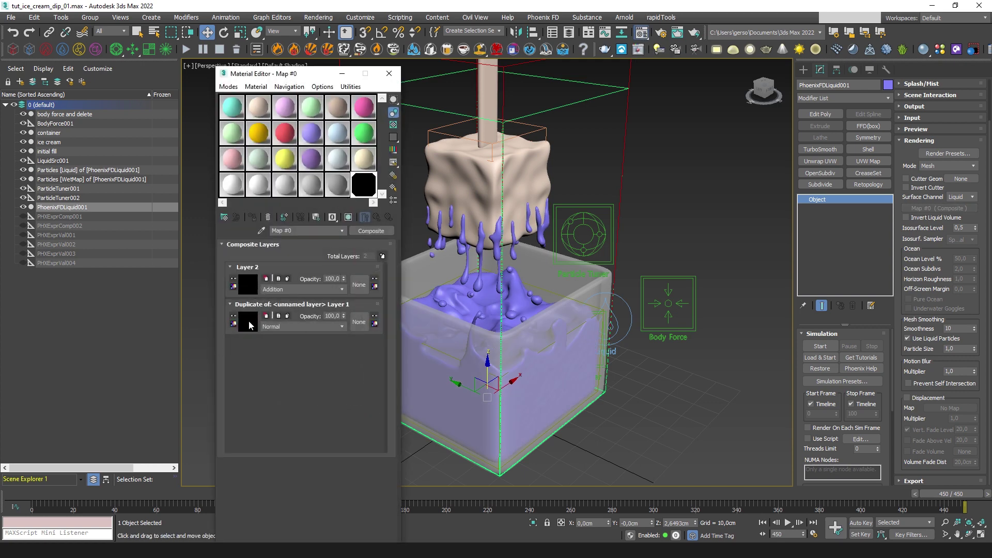
click(248, 323)
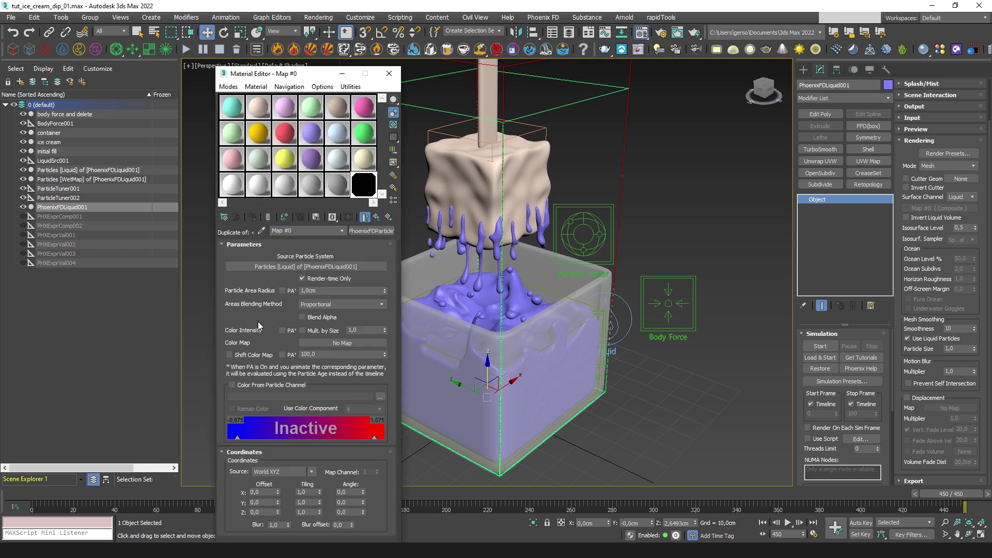
click(377, 217)
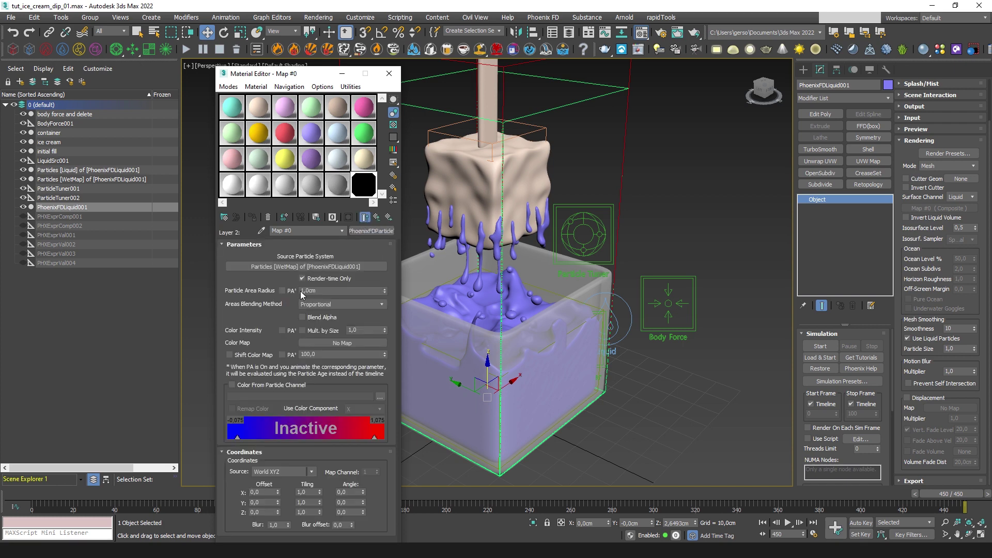
click(378, 217)
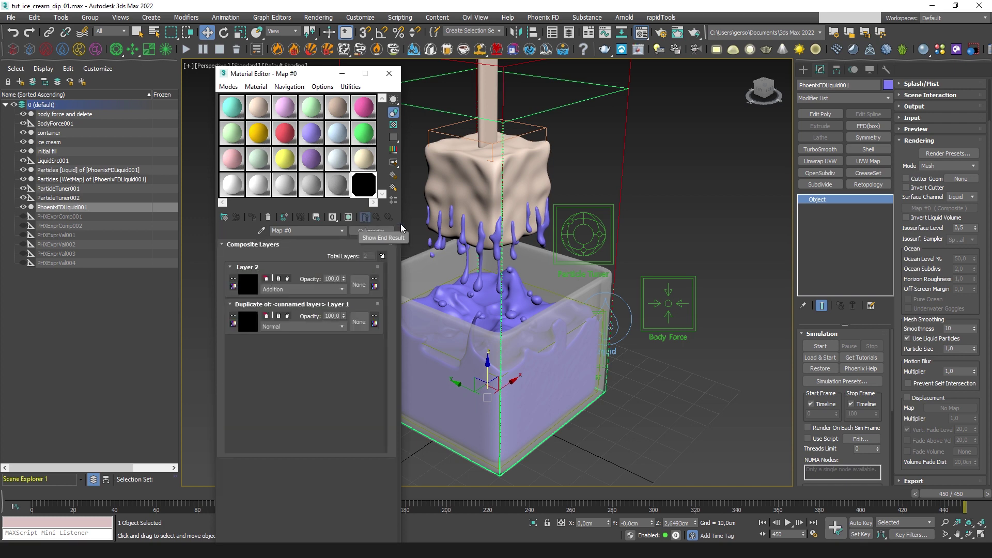
click(389, 73)
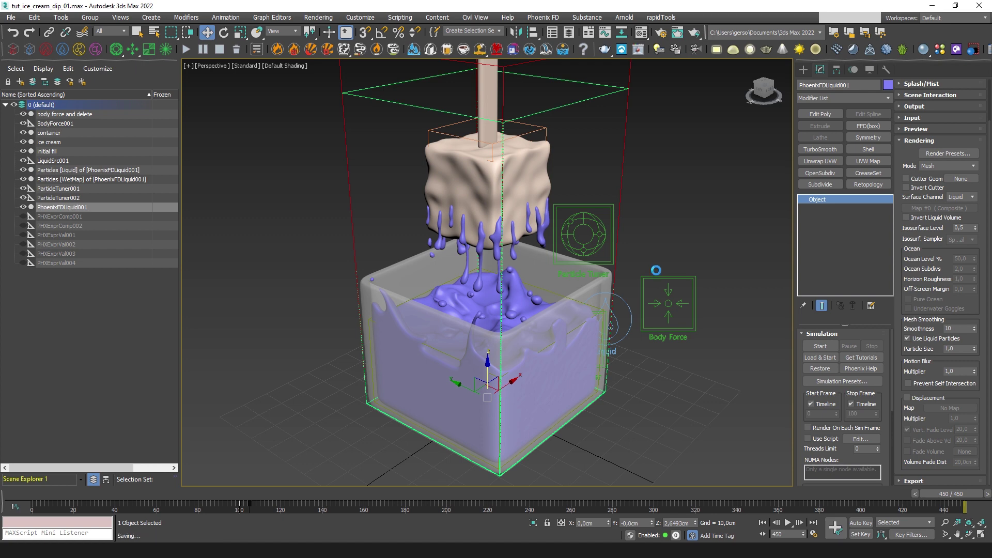
Set the liquid mesh's Surface Channel back to Texture with the Composite map
click(962, 197)
click(960, 213)
middle_drag(611, 236, 611, 272)
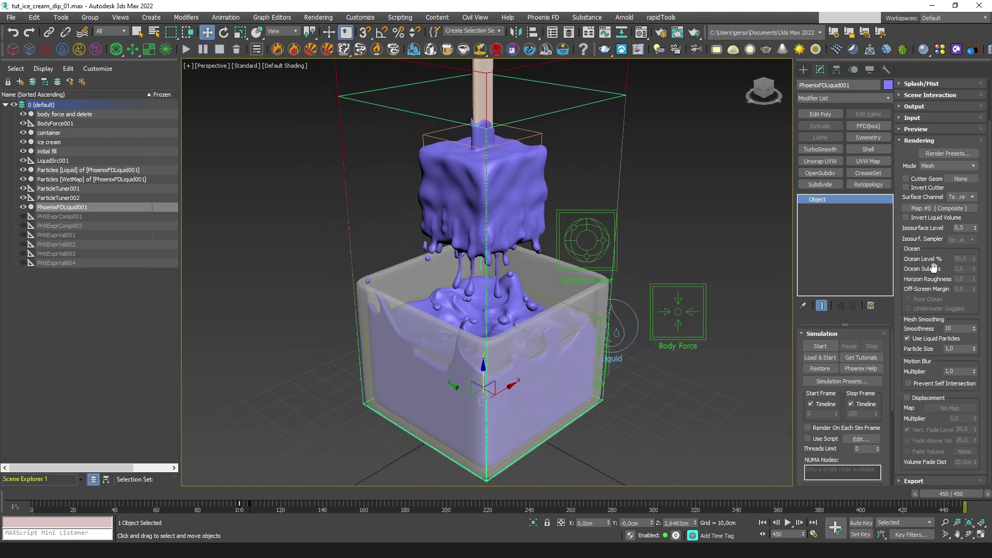
Set the Isosurface Level to 0,45 and inspect the coated ice cream and its drips up close
double_click(960, 228)
scroll(508, 233, up, 5)
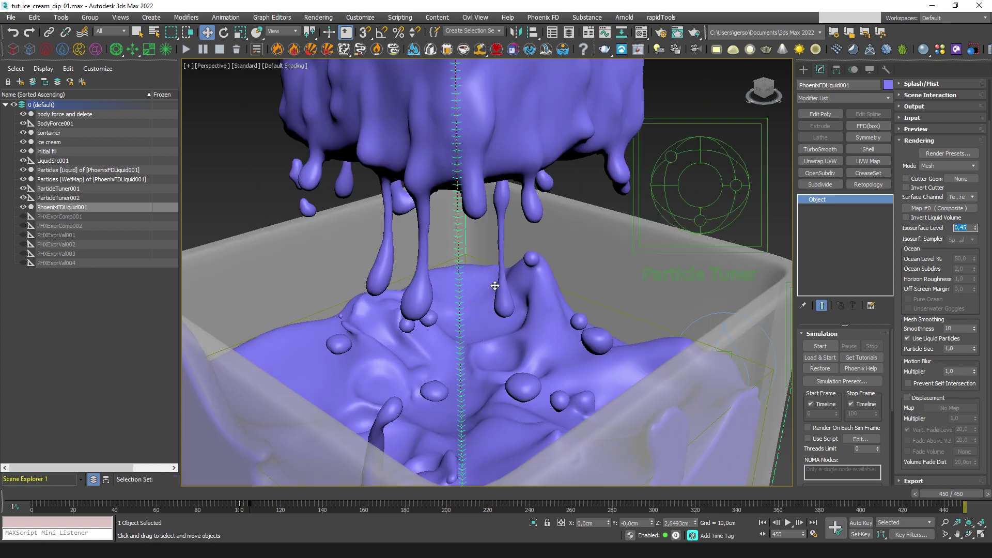
scroll(510, 247, down, 5)
alt+middle_drag(535, 257, 557, 265)
scroll(557, 265, up, 5)
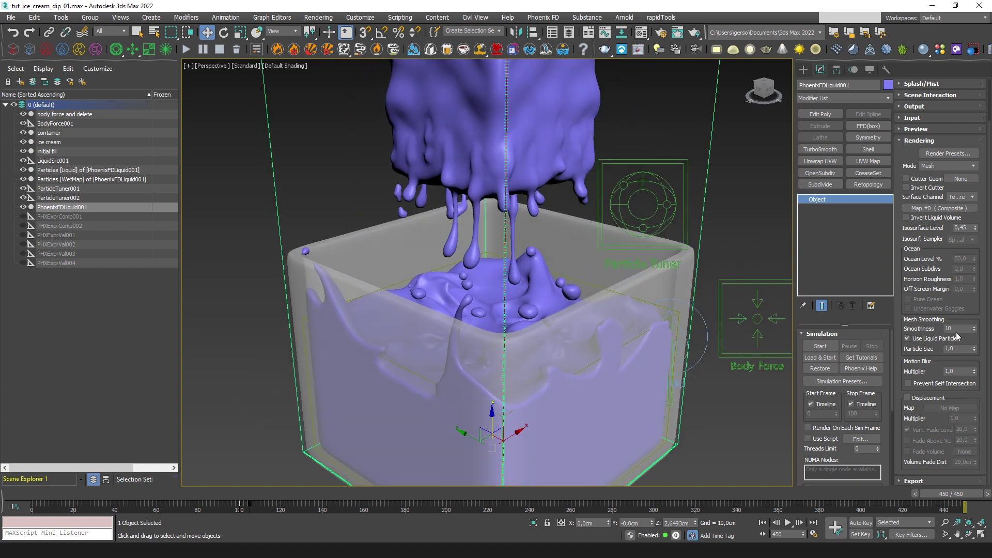
scroll(547, 246, down, 3)
middle_drag(584, 176, 565, 202)
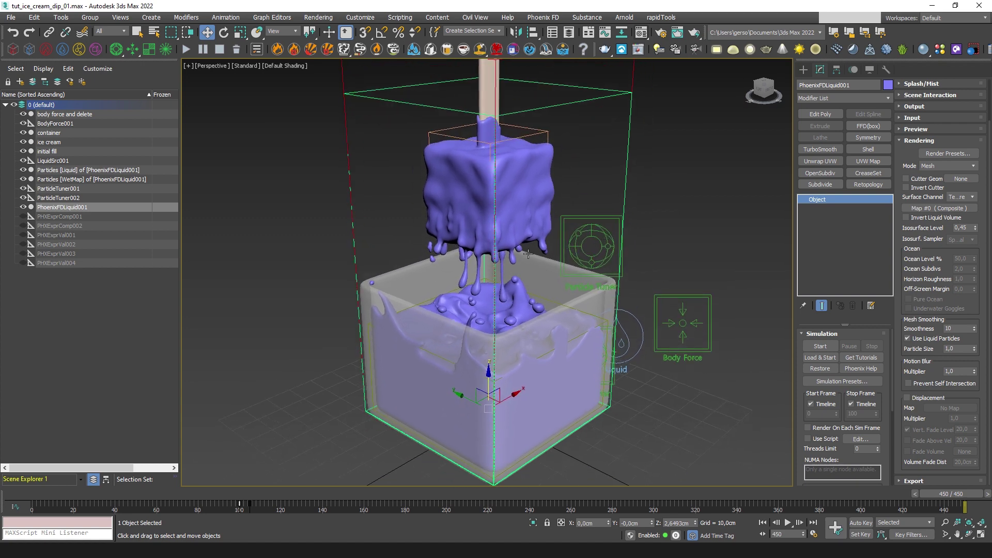
middle_drag(524, 258, 526, 248)
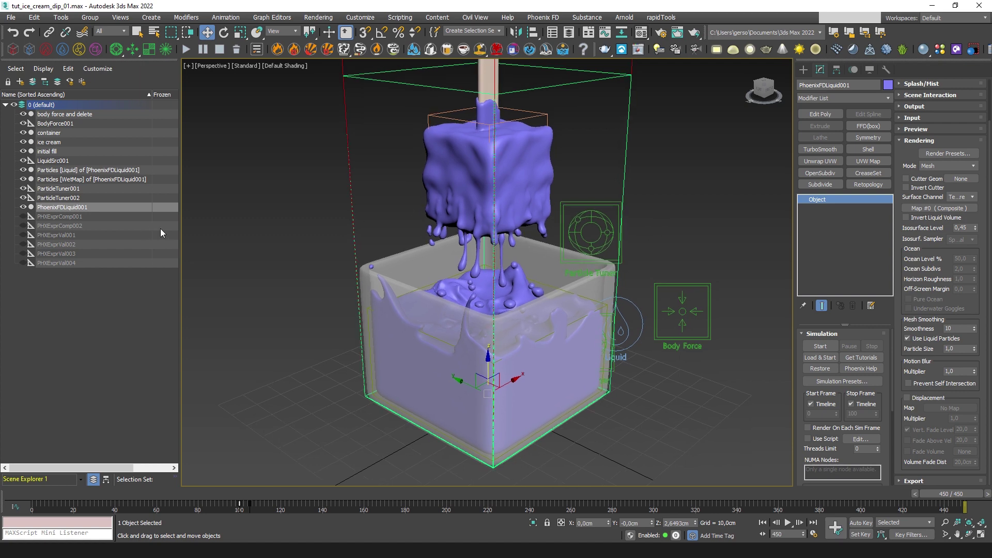
Check the simulator's Dynamics settings and set the Motion Blur Multiplier to 0,2
mouse_move(554, 256)
alt+middle_down()
mouse_move(491, 254)
mouse_move(545, 252)
mouse_move(551, 272)
mouse_move(568, 266)
alt+middle_up()
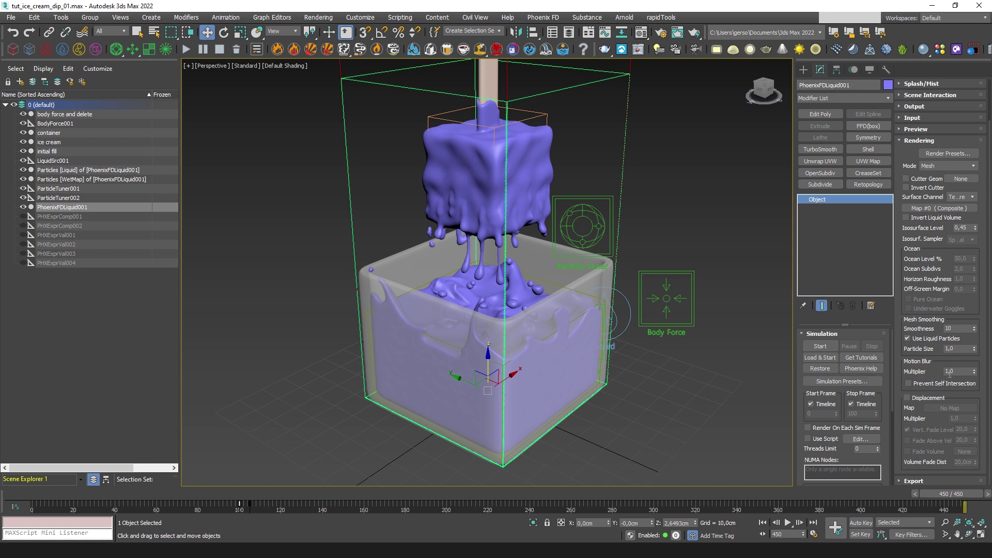
scroll(932, 268, up, 3)
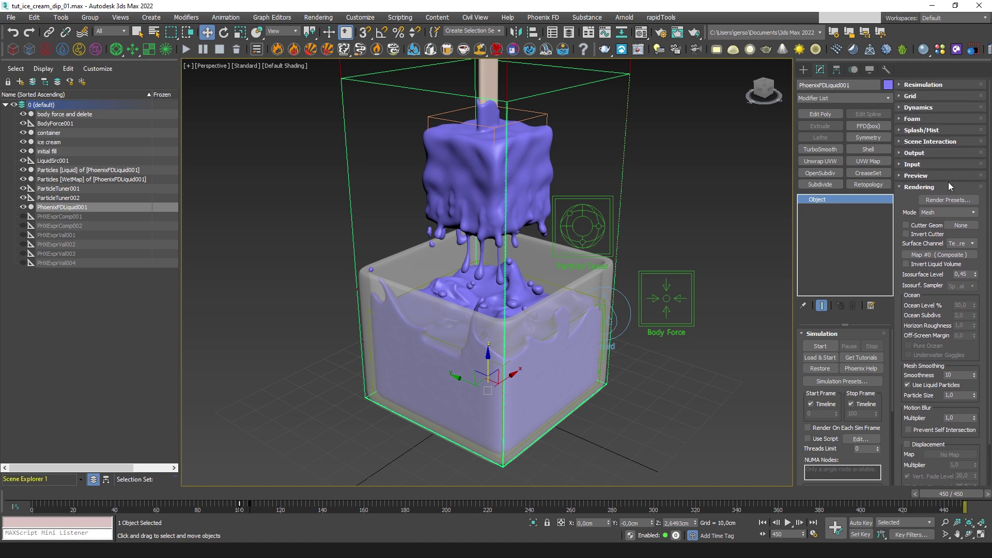
click(923, 106)
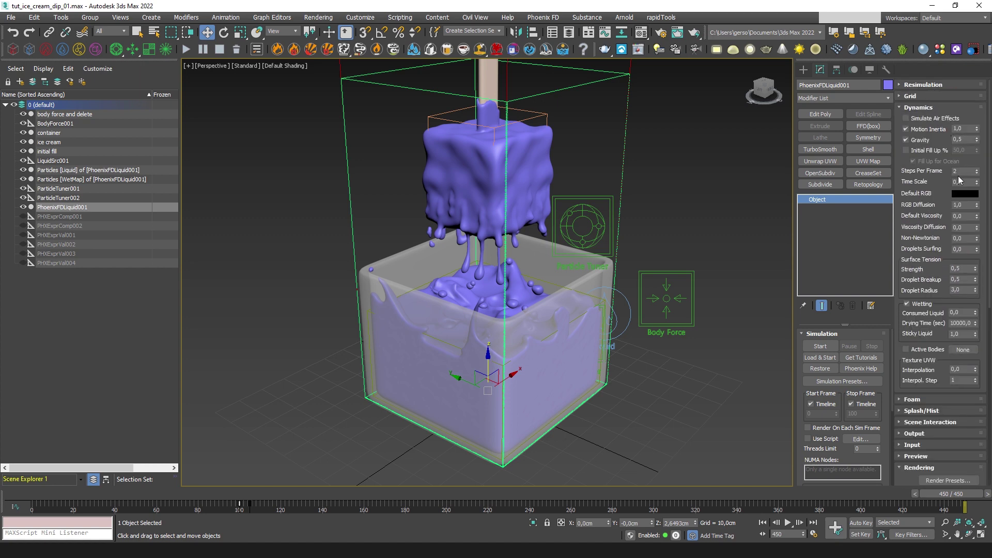
click(924, 107)
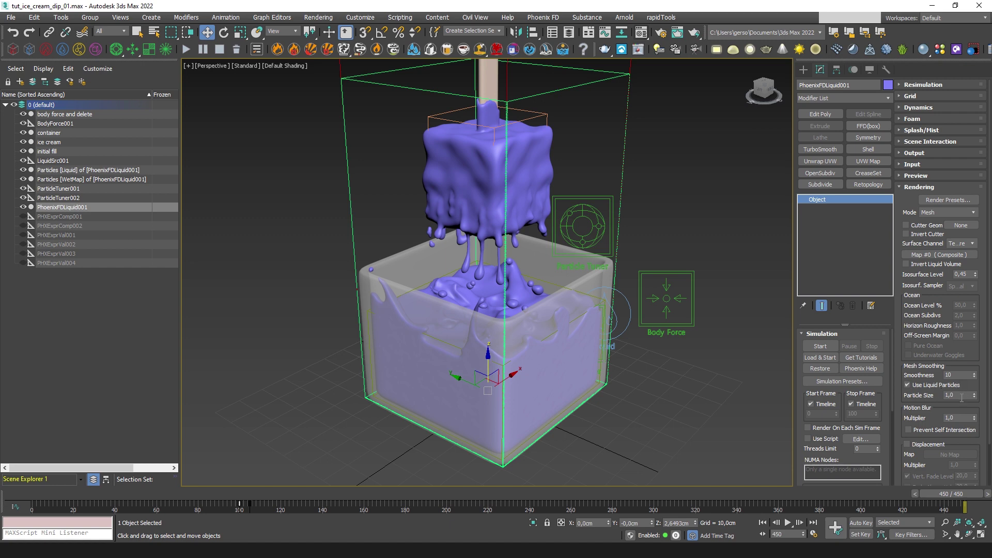
click(961, 418)
middle_drag(573, 224, 586, 234)
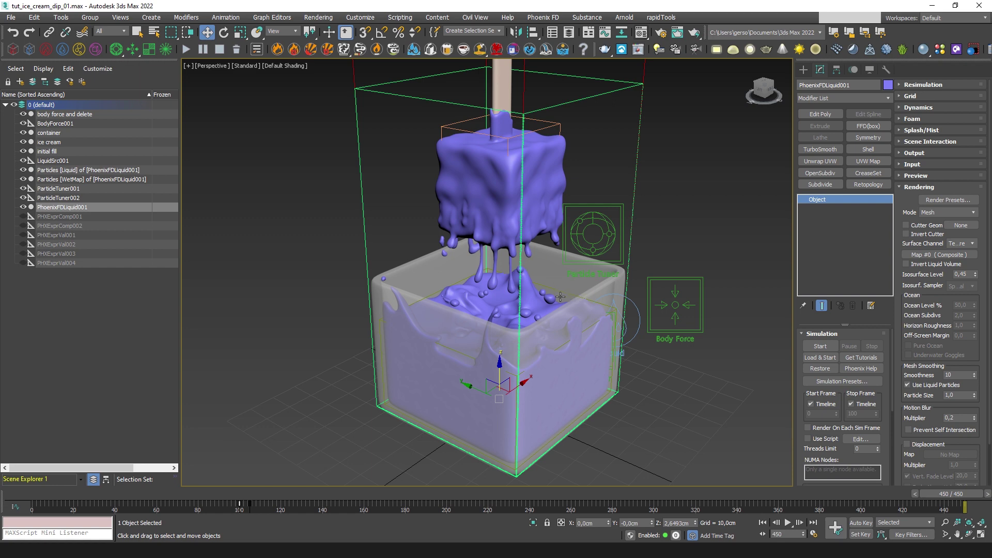
alt+middle_drag(510, 222, 580, 282)
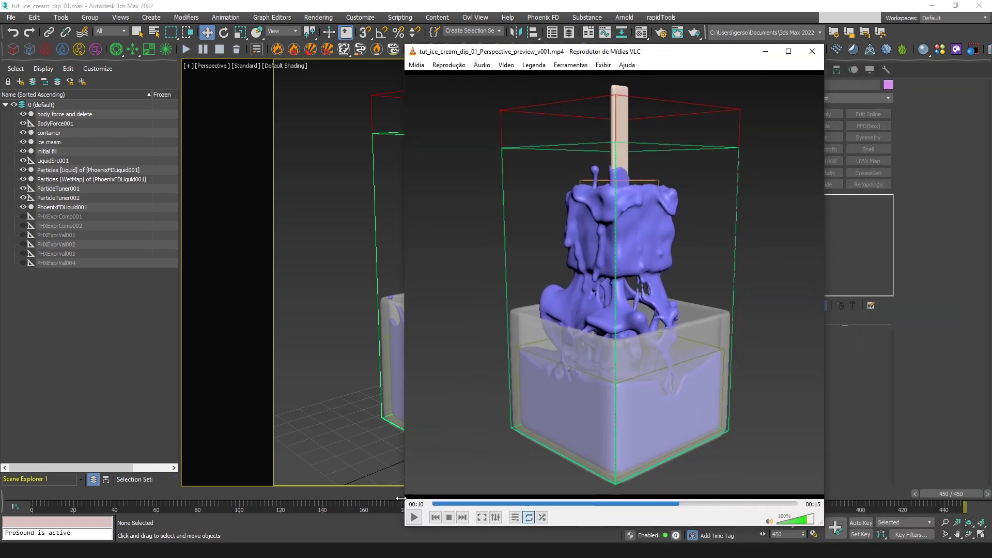
Play the tut_ice_cream_dip_01_Perspective_preview_v001.mp4 preview in VLC, pause it and return to 3ds Max
click(415, 517)
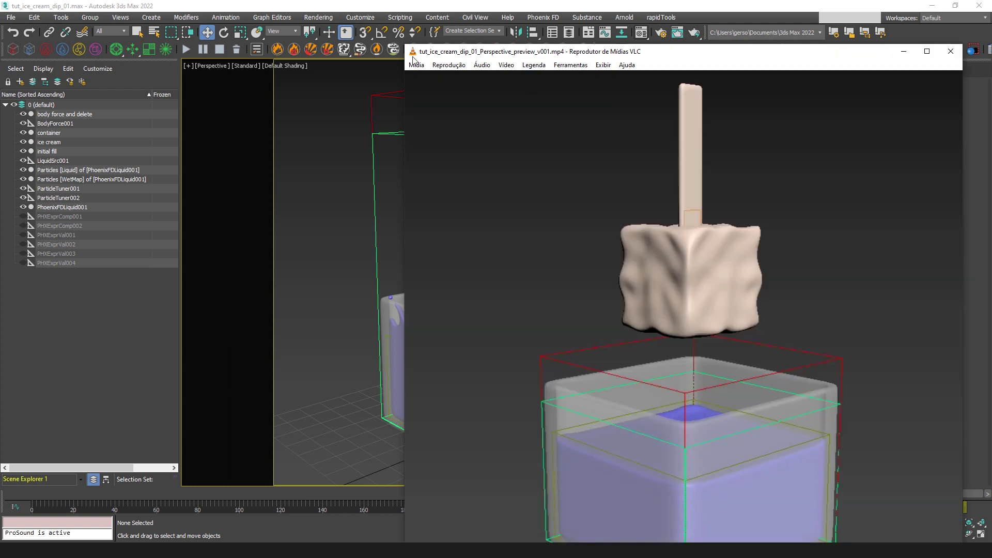
drag(405, 47, 564, 215)
drag(629, 227, 476, 71)
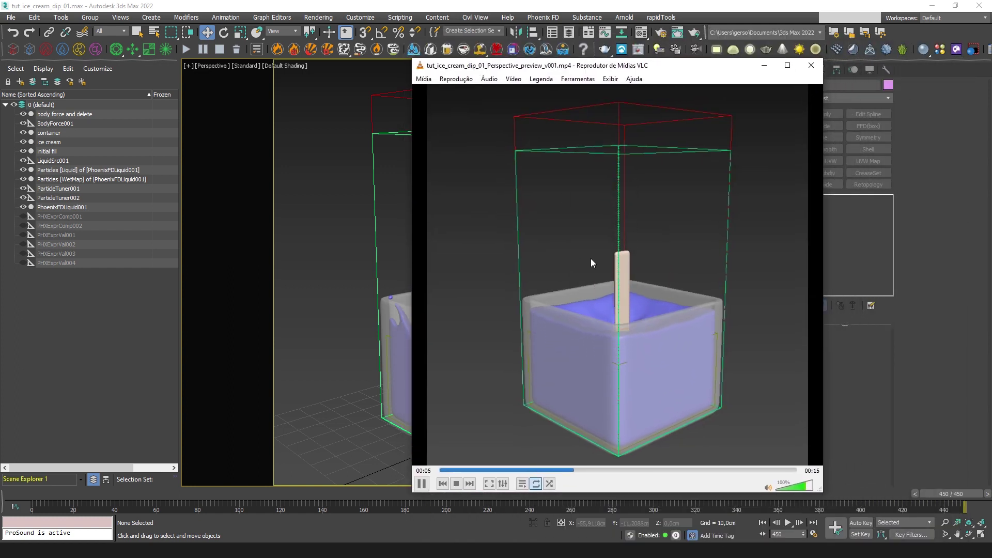
click(422, 483)
drag(711, 73, 659, 76)
click(758, 68)
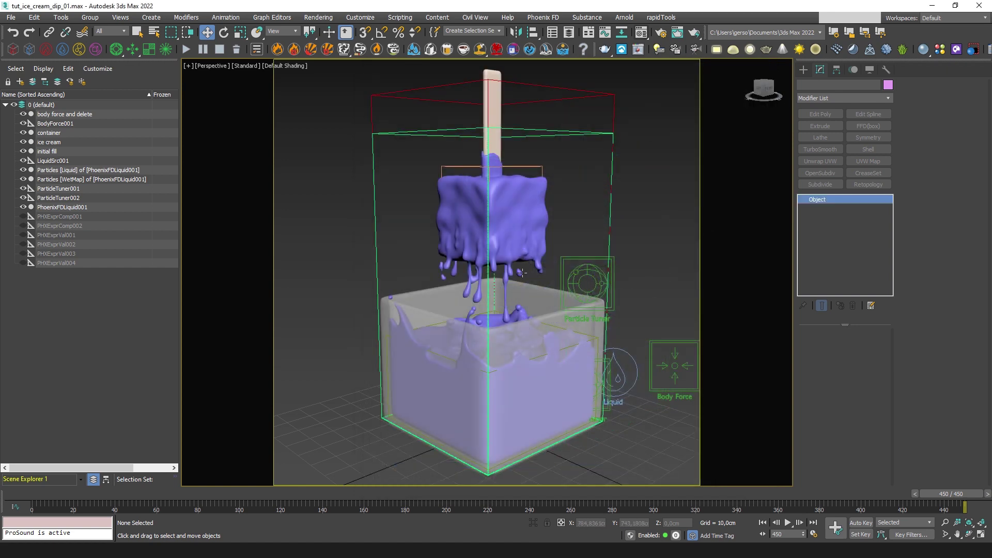
Select the Phoenix liquid simulator and set its rendering Surface Channel to Liquid
click(457, 283)
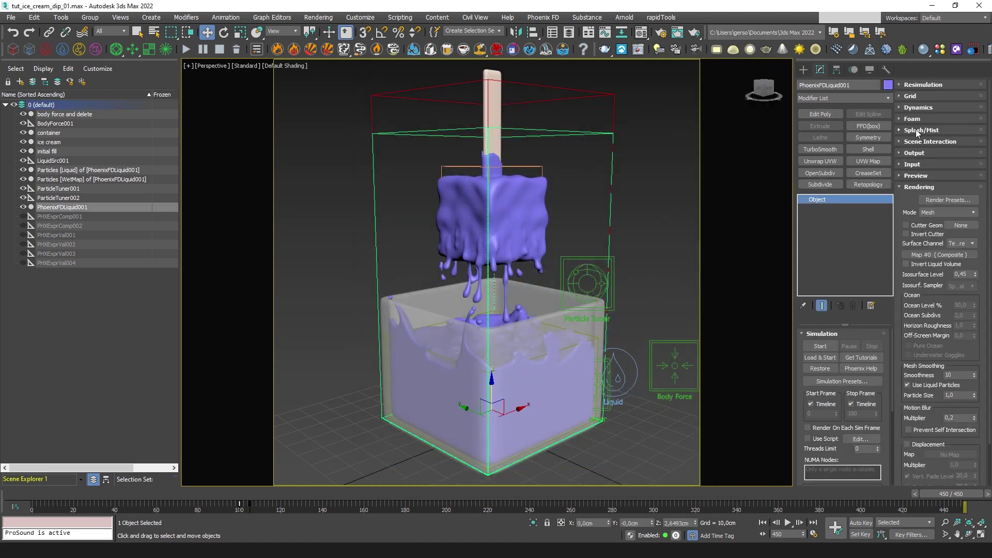
click(888, 98)
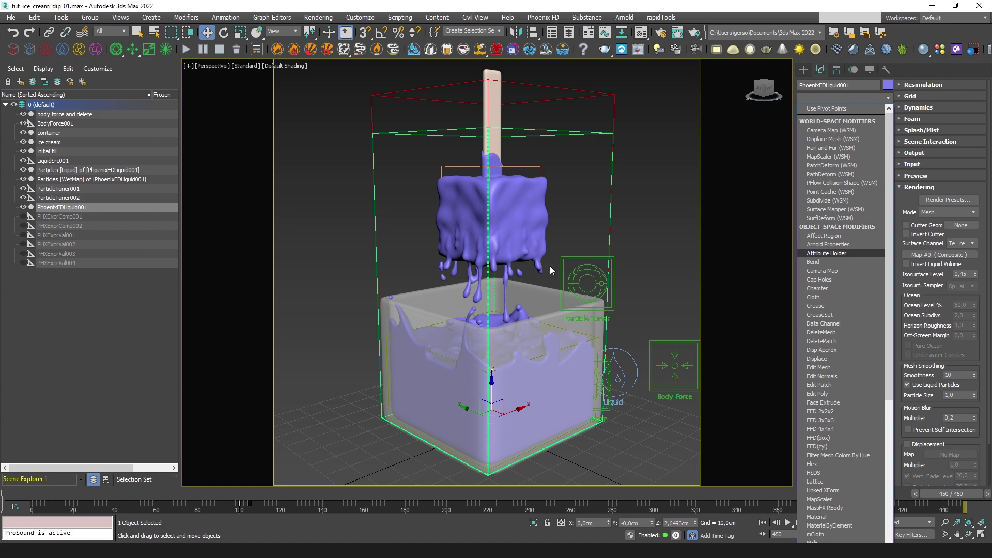
click(662, 231)
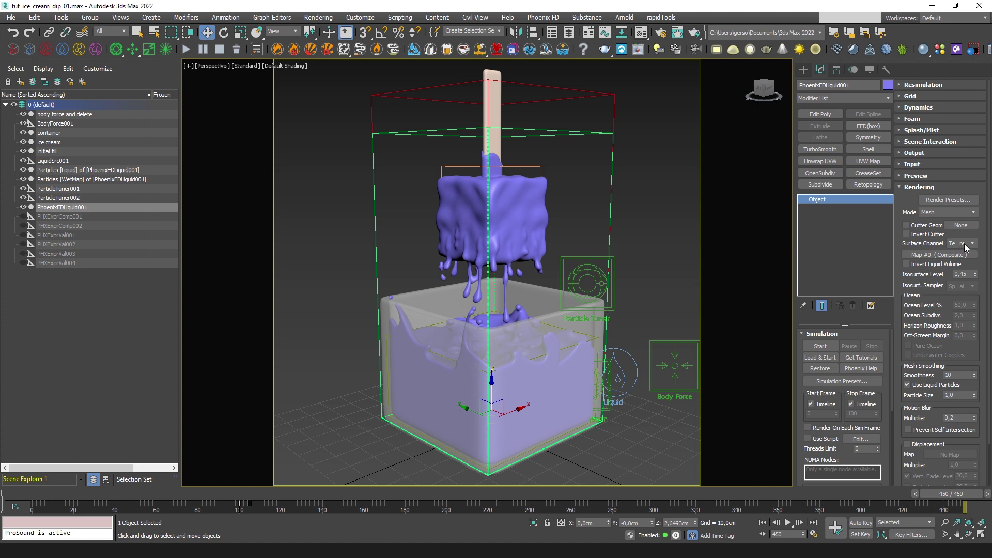
click(964, 245)
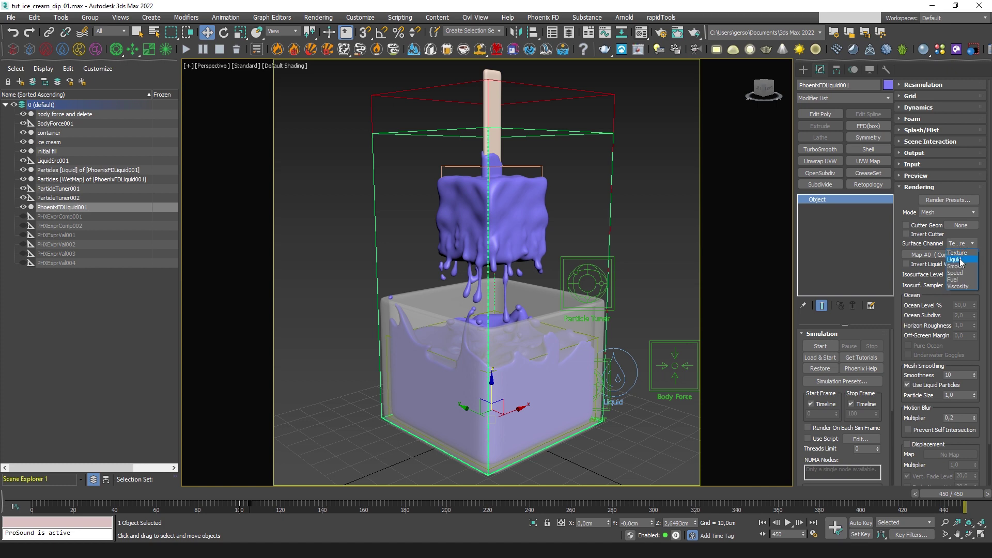
click(959, 260)
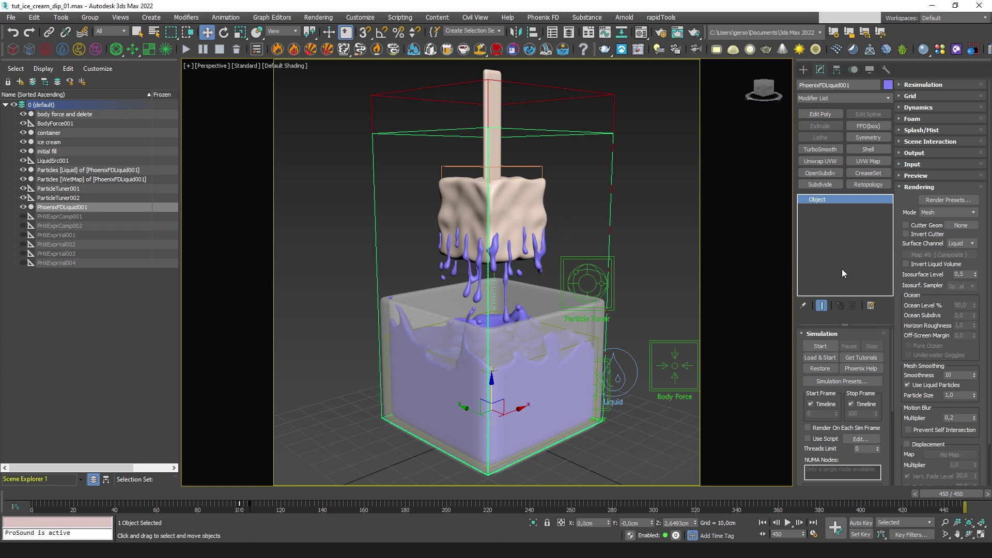
click(959, 243)
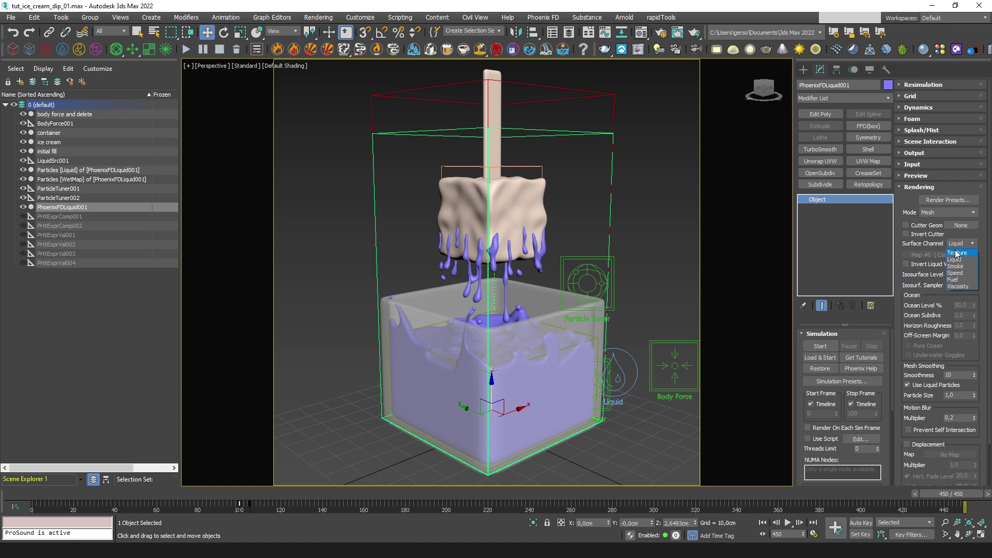
click(903, 199)
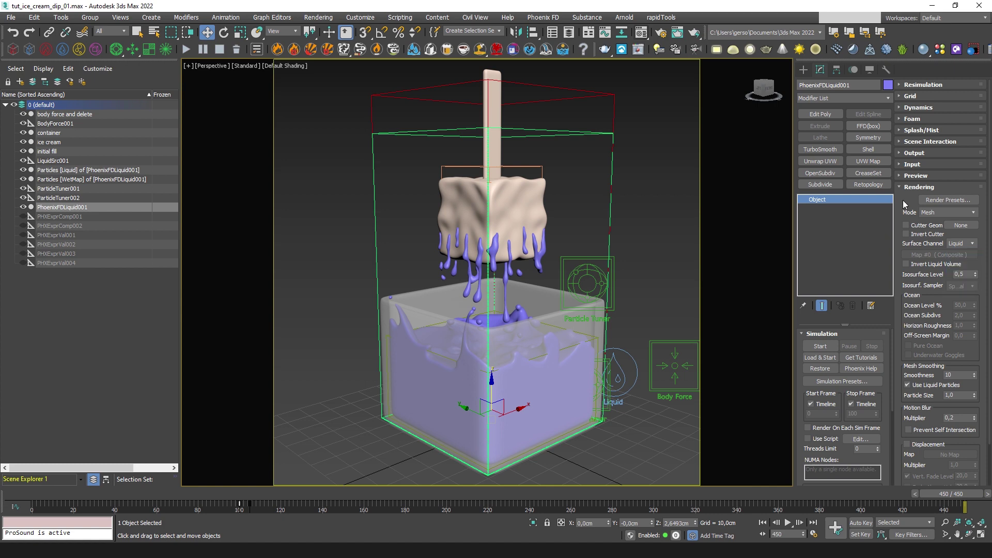
click(963, 243)
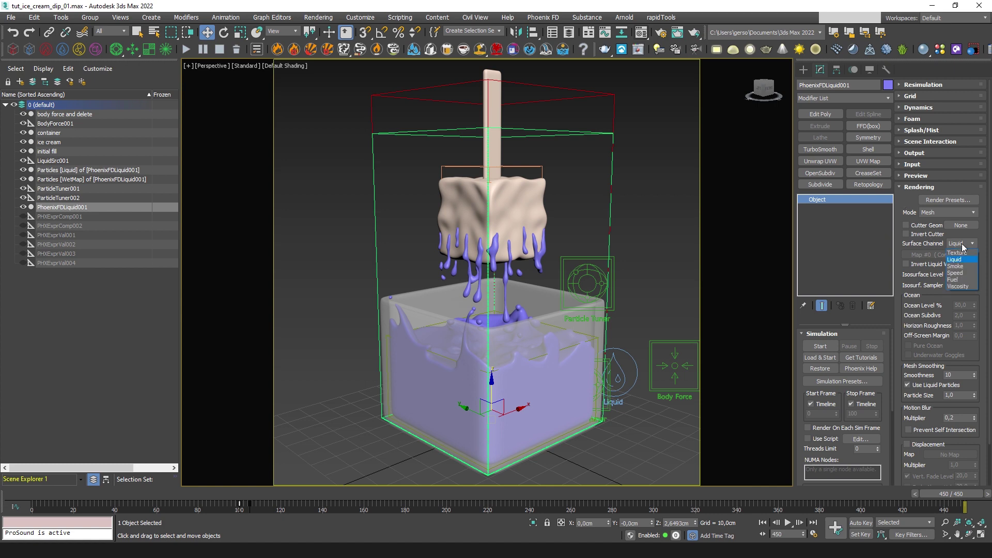
click(908, 200)
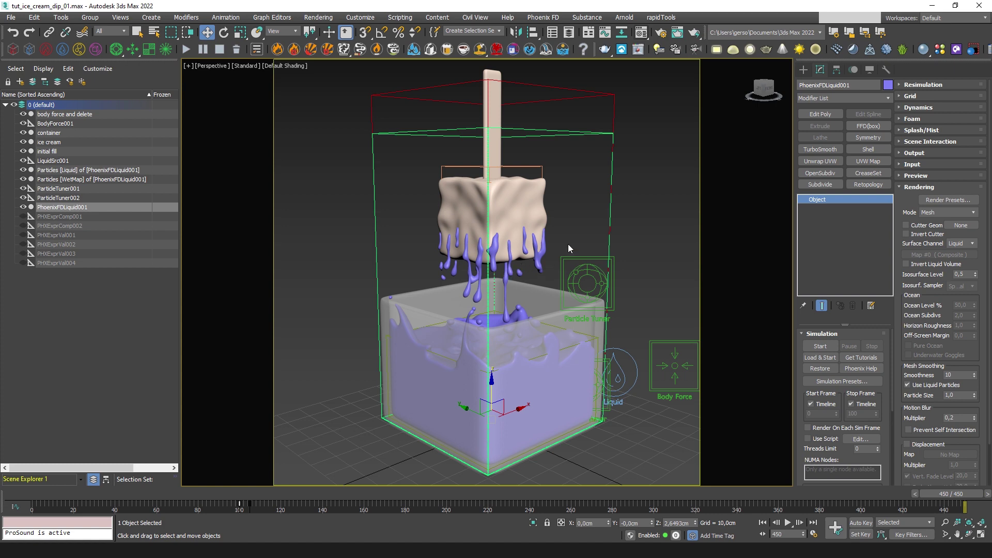
middle_drag(566, 296, 532, 294)
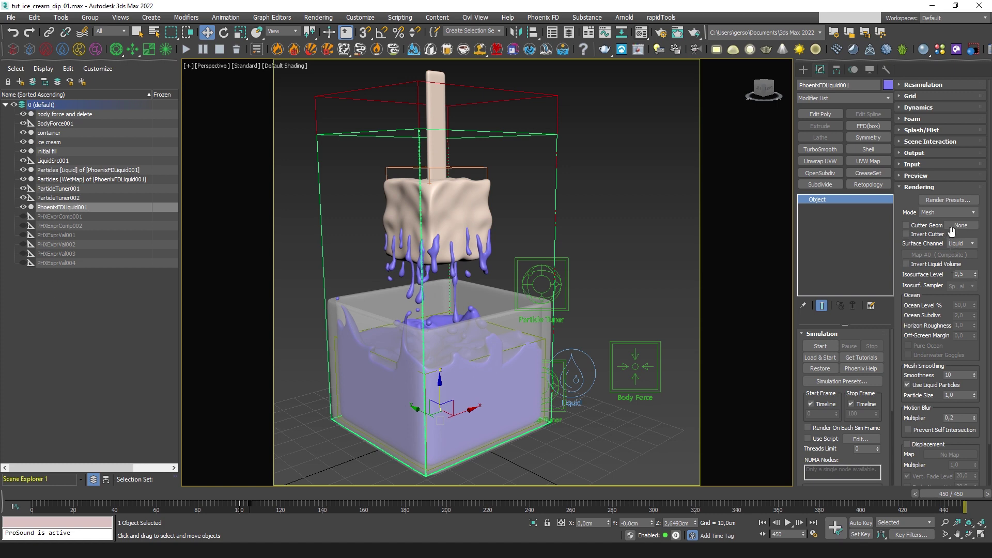
click(963, 246)
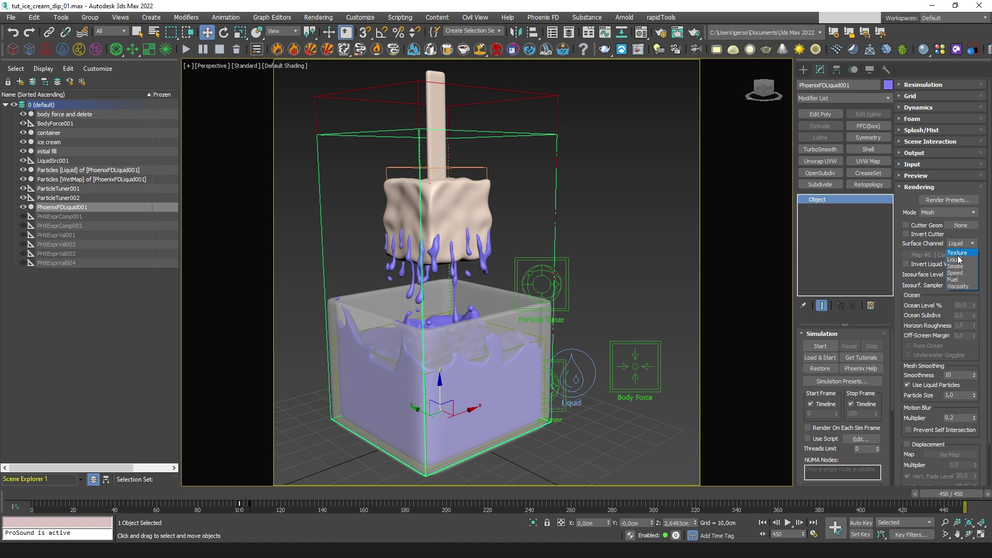
click(909, 250)
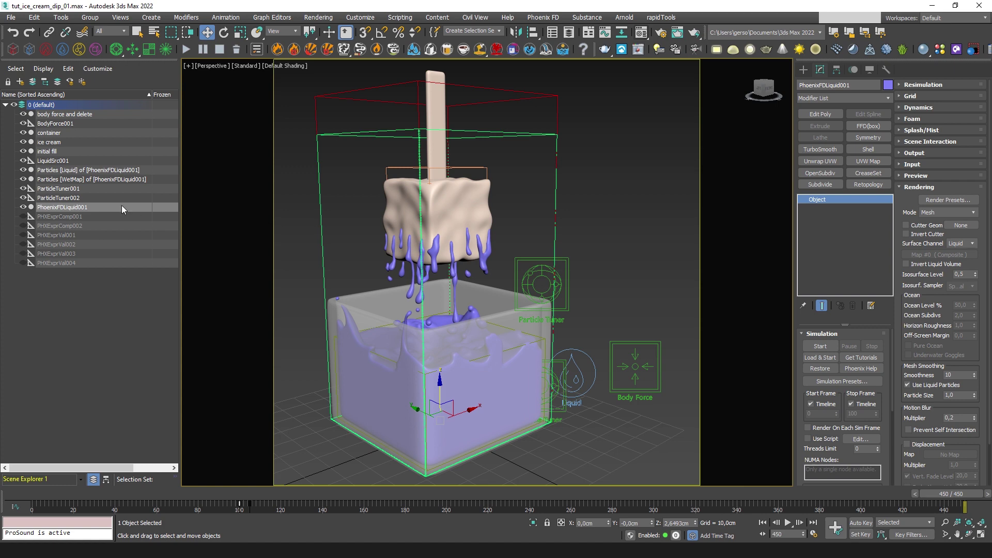
Hide the PhoenixFDLiquid001 simulator
click(24, 207)
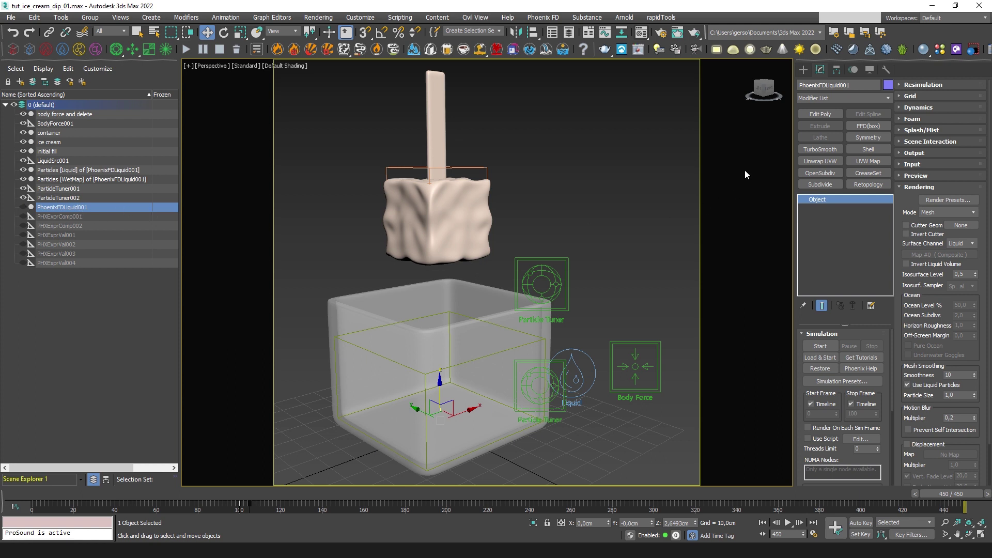
click(803, 69)
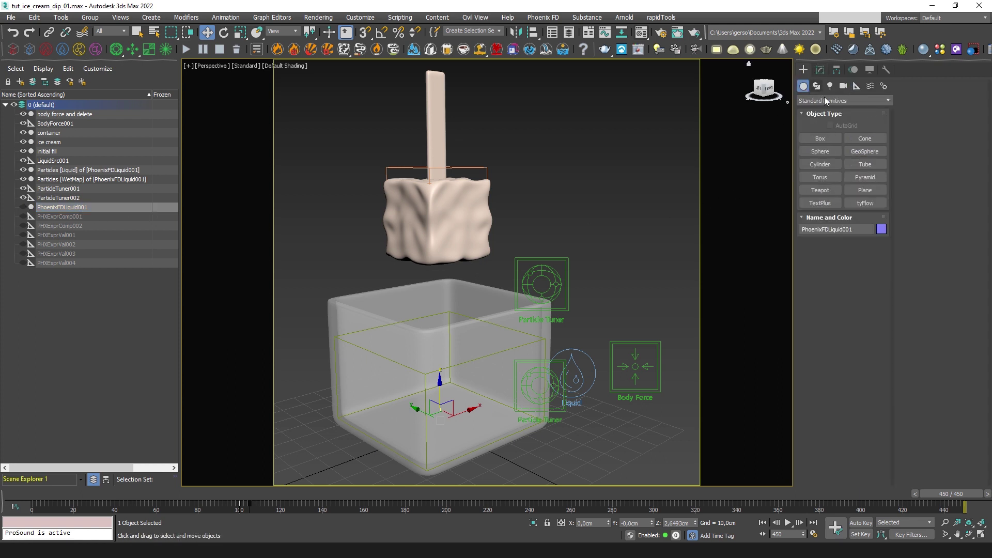
click(865, 203)
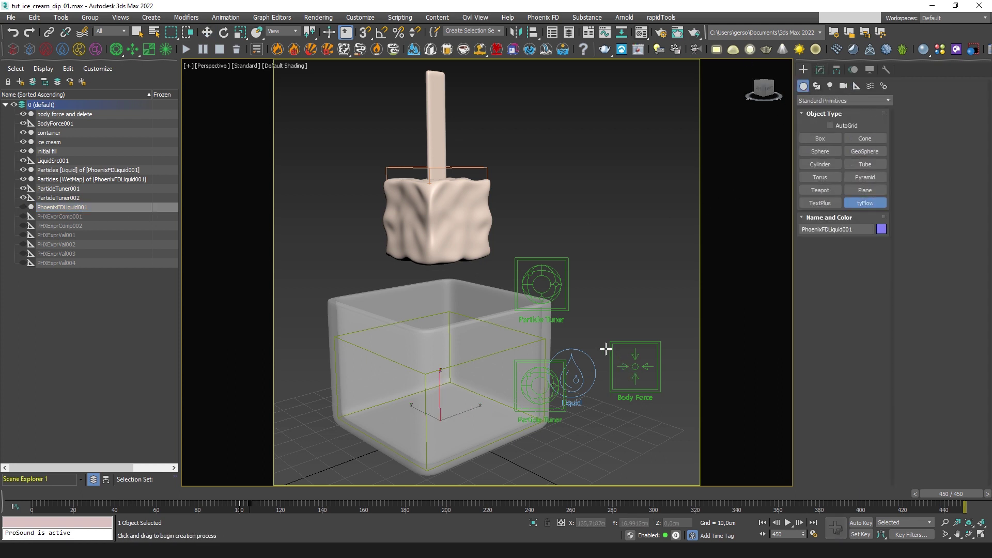
drag(607, 348, 613, 362)
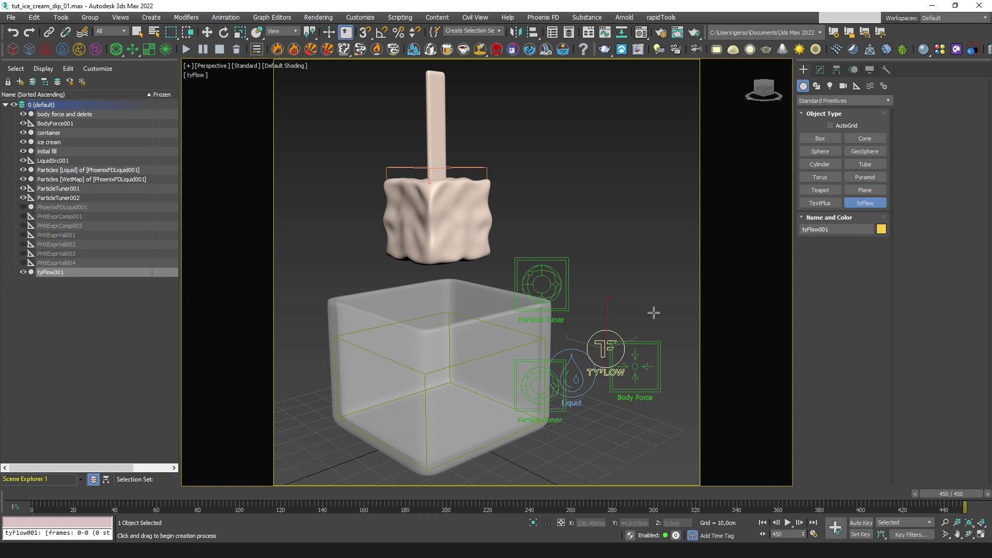
key(ctrl+z)
Create a tyMesher object beside the container
click(820, 101)
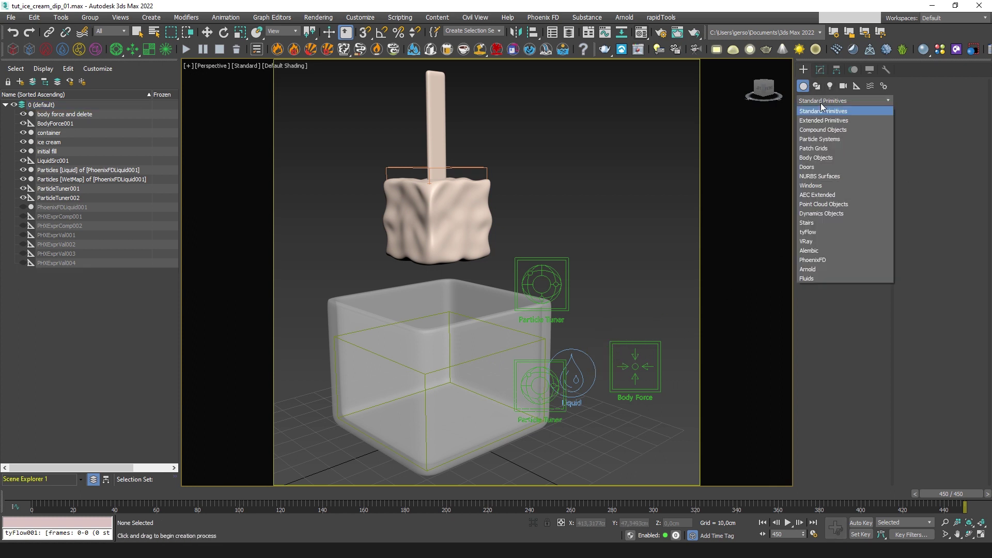
click(814, 232)
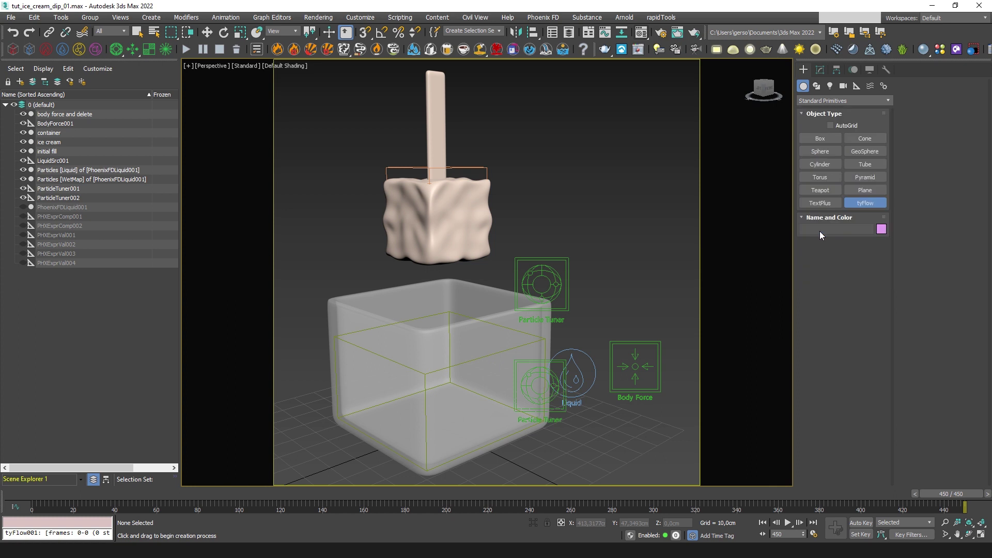
click(862, 139)
drag(608, 340, 584, 320)
right_click(584, 321)
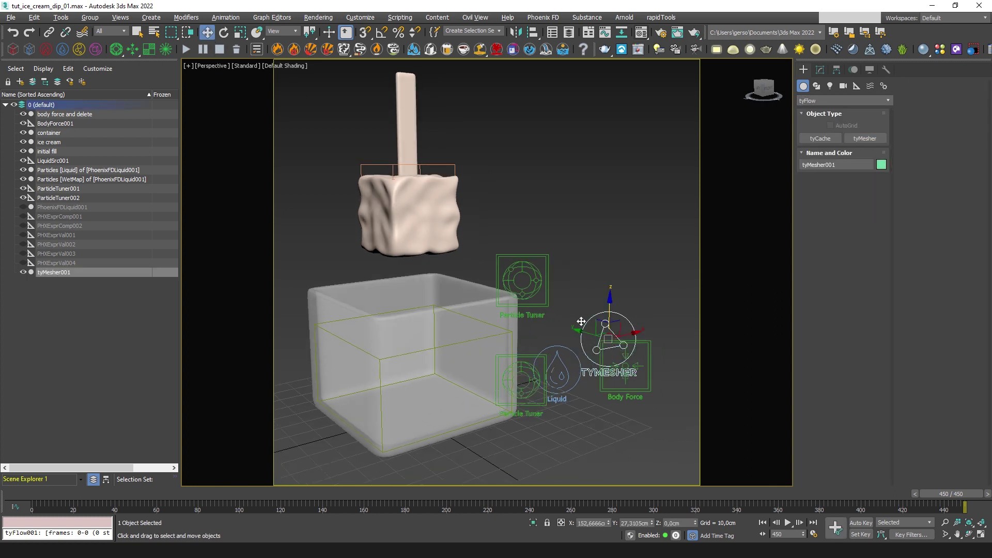
Turn off the tyMesher's absolute radius, check the simulator's grid cell size and set the tyMesher's voxel size to 0,4 cm
click(820, 69)
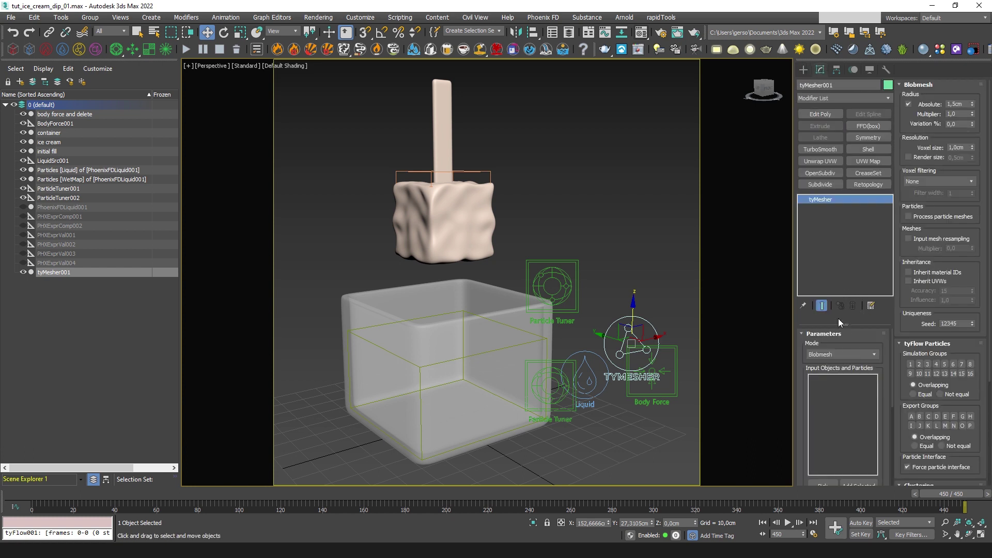
click(908, 105)
click(112, 207)
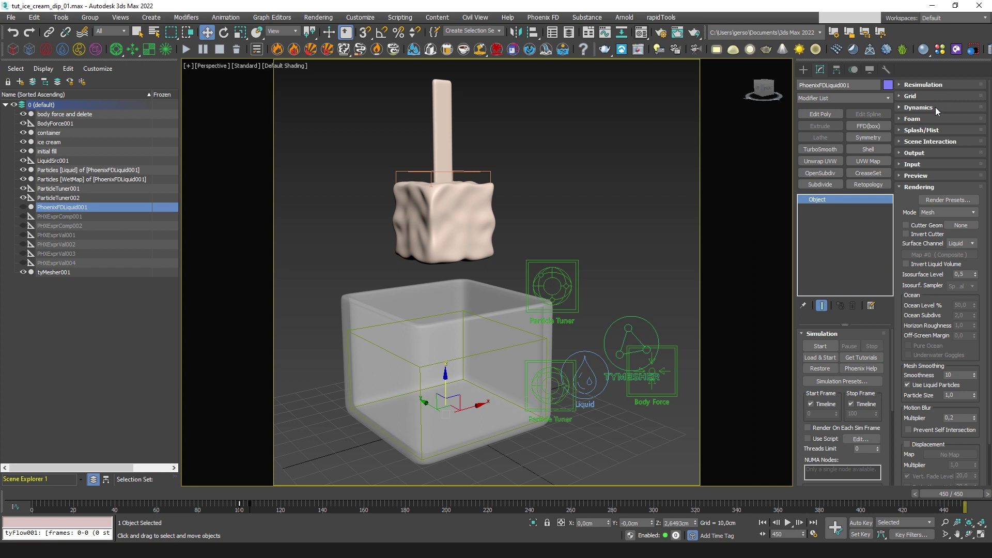
click(923, 94)
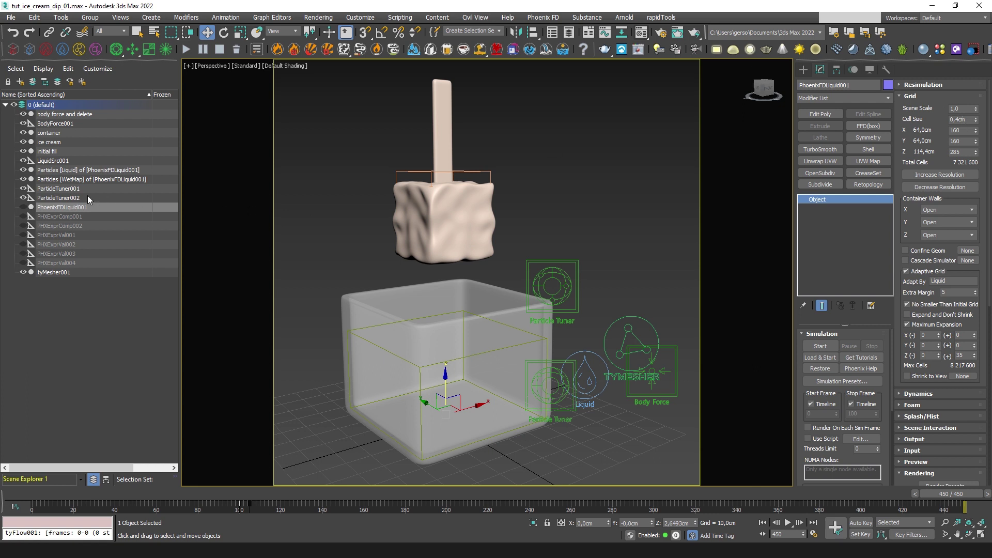
click(635, 336)
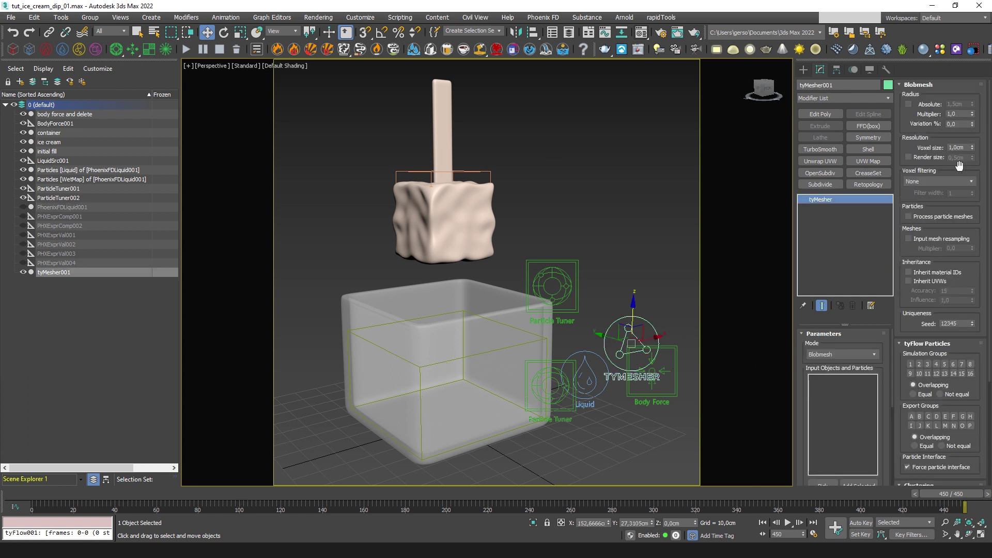
click(951, 147)
text(0,4)
key(Return)
Add the Phoenix Liquid particles as the tyMesher's input and inspect the meshed drips up close
key(q)
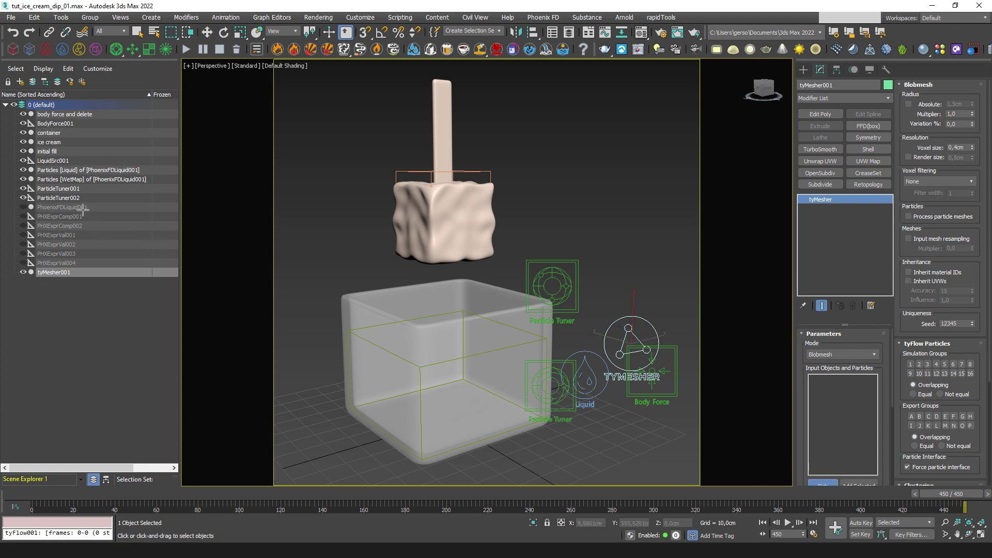
click(75, 170)
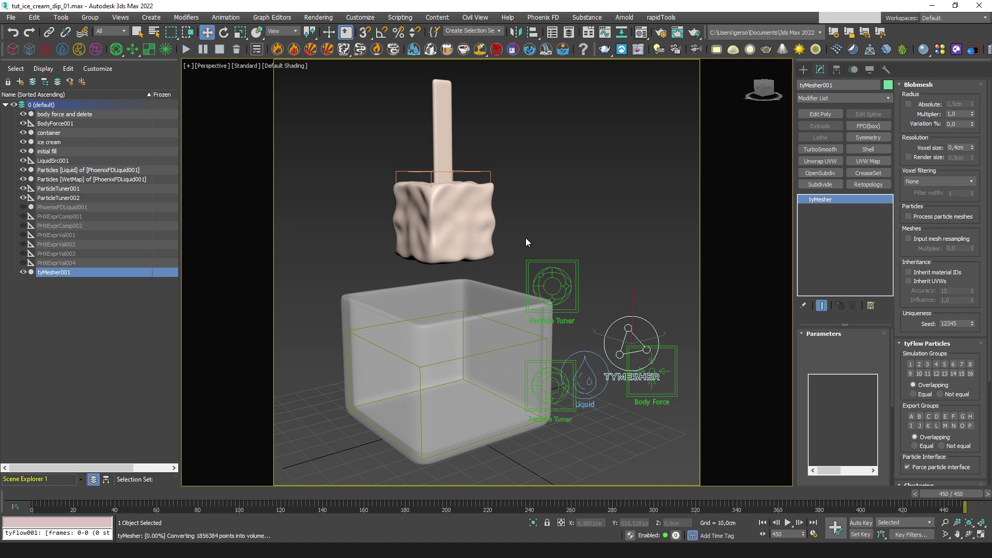
scroll(430, 271, up, 4)
scroll(439, 269, down, 2)
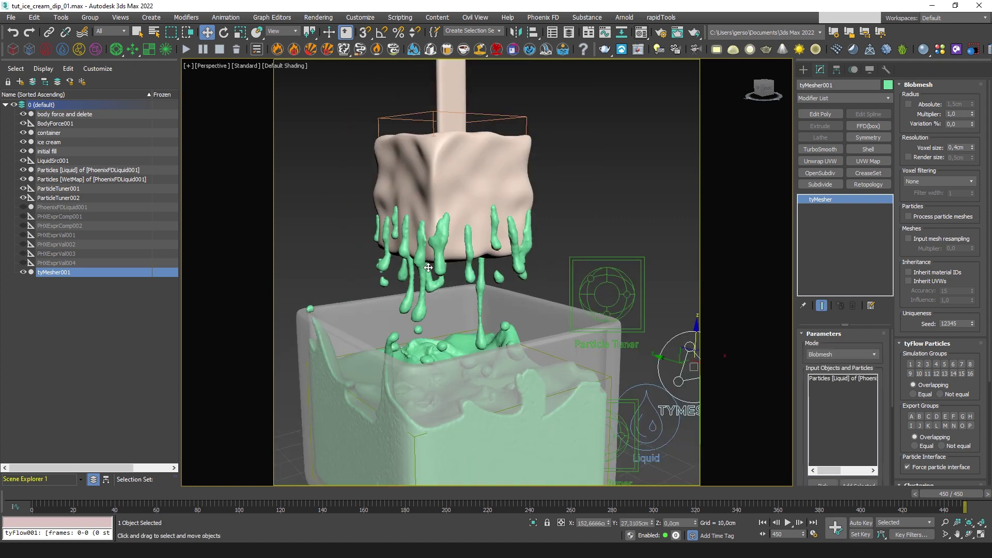
scroll(455, 258, up, 1)
scroll(464, 248, up, 2)
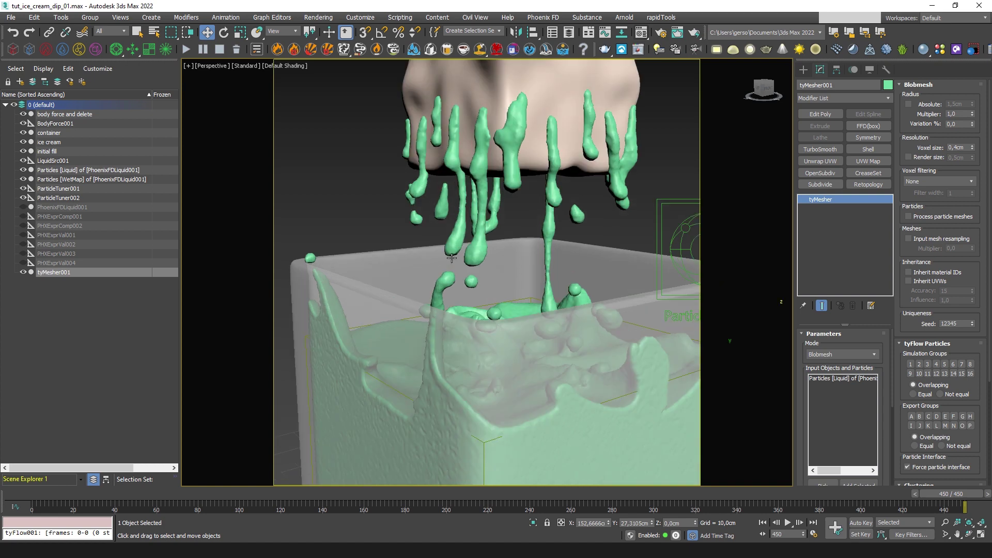
Try Gaussian and Mean voxel filtering on the tyMesher and compare the smoothness of the drips
click(936, 182)
click(925, 197)
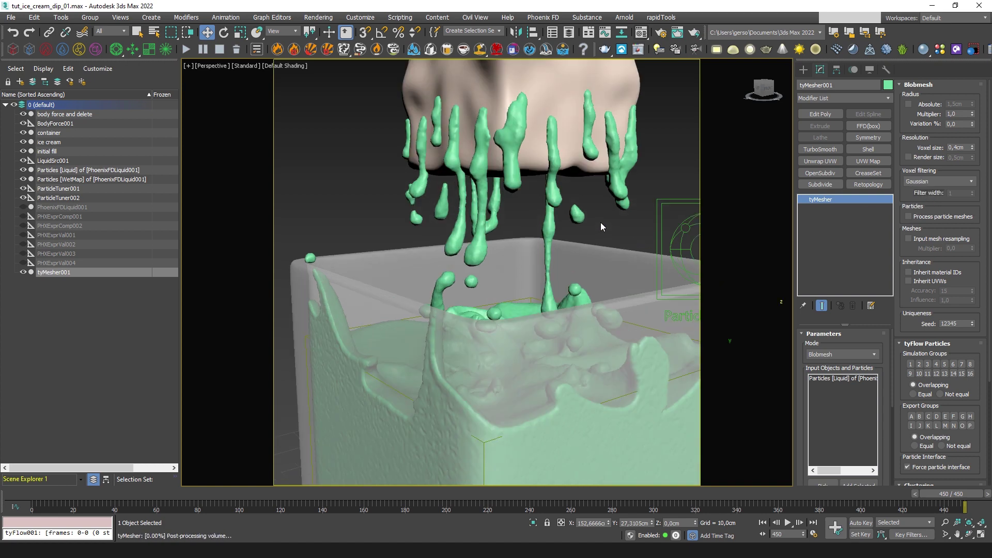
click(952, 182)
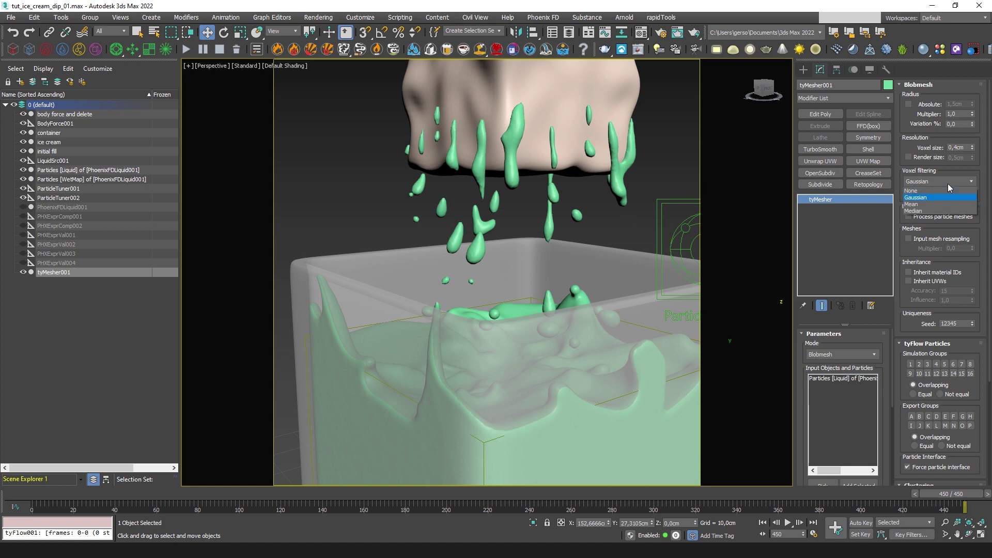
click(927, 206)
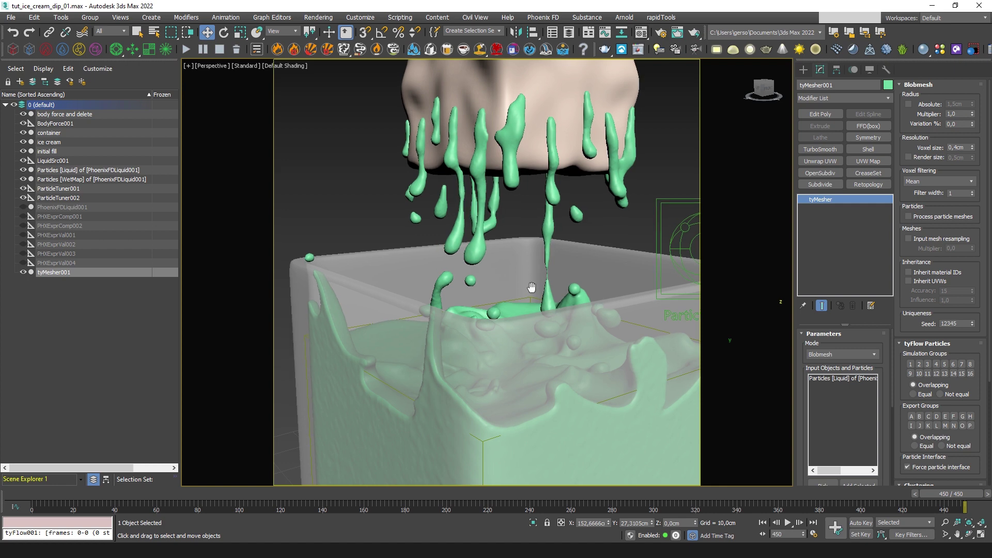
mouse_move(535, 284)
middle_down()
mouse_move(523, 263)
mouse_move(547, 293)
mouse_move(553, 285)
mouse_move(534, 273)
middle_up()
scroll(523, 264, down, 5)
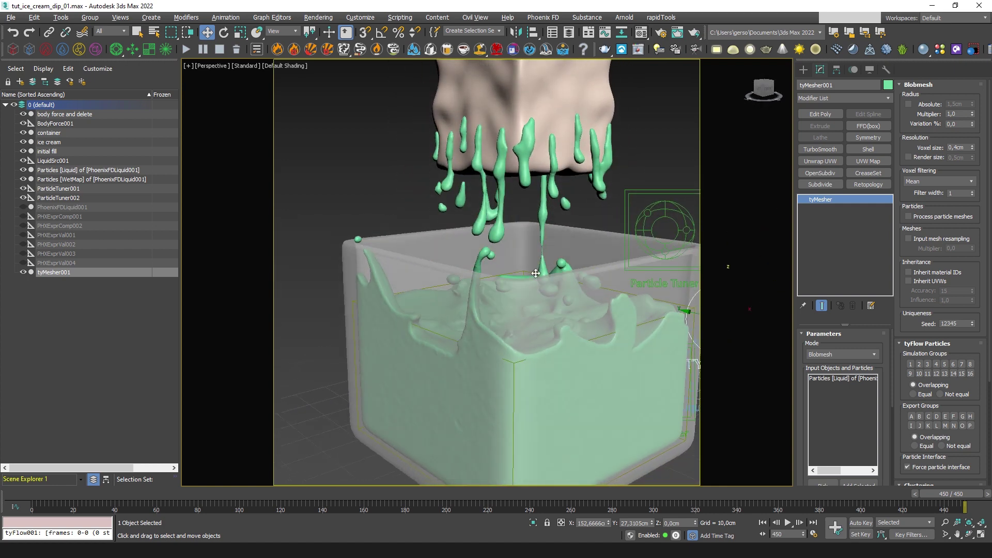
scroll(534, 273, up, 8)
scroll(558, 274, down, 10)
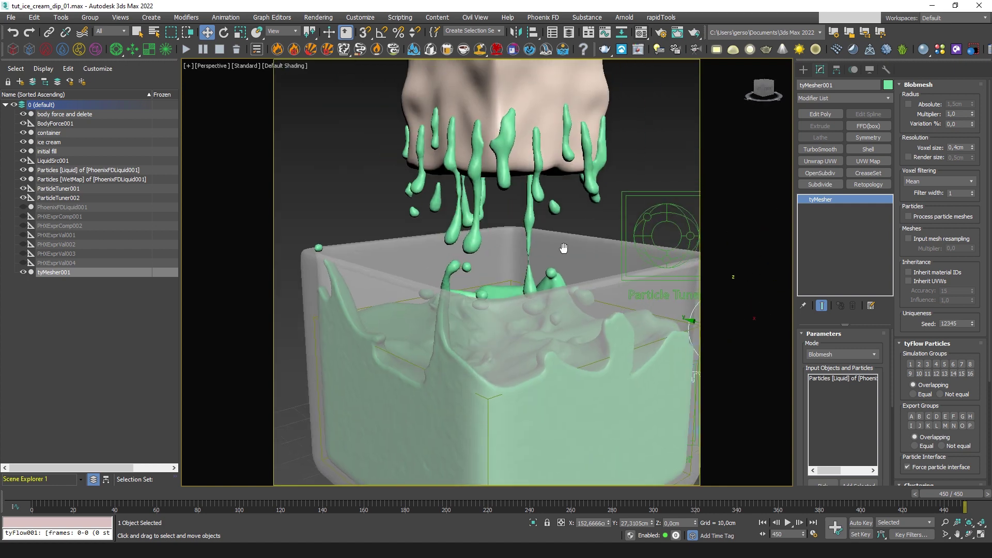
Set the tyMesher's voxel filtering to Gaussian and its voxel size to 0,35 cm
click(937, 182)
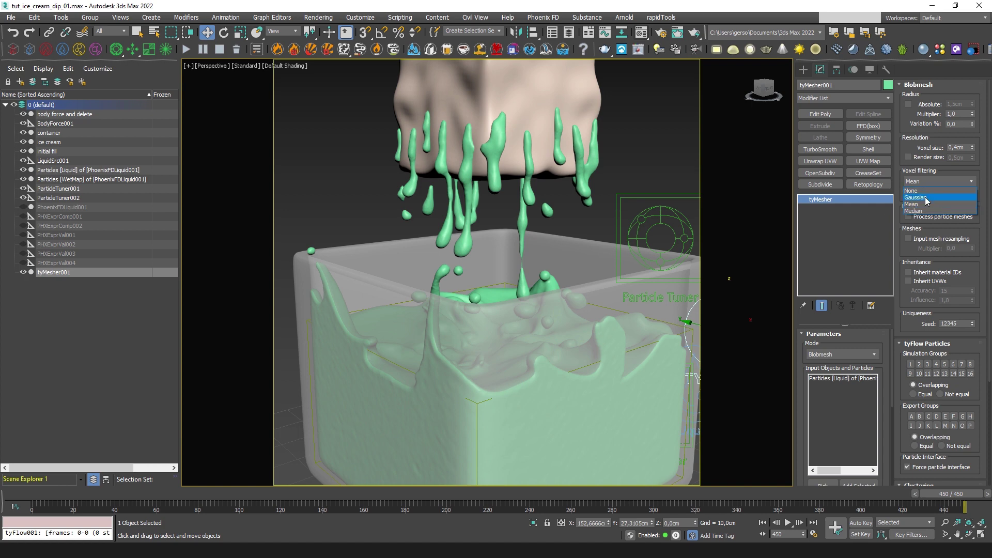
click(925, 197)
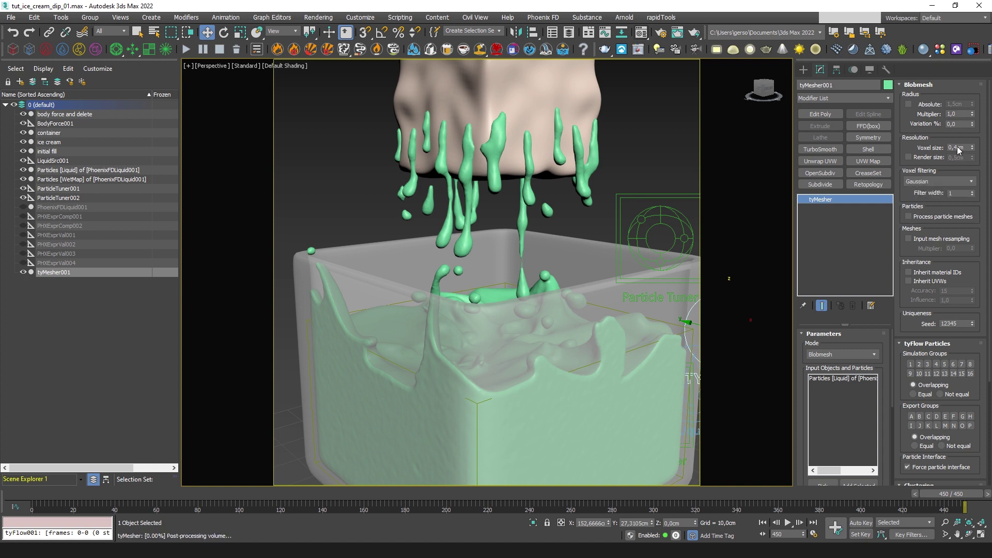
text(5)
key(Return)
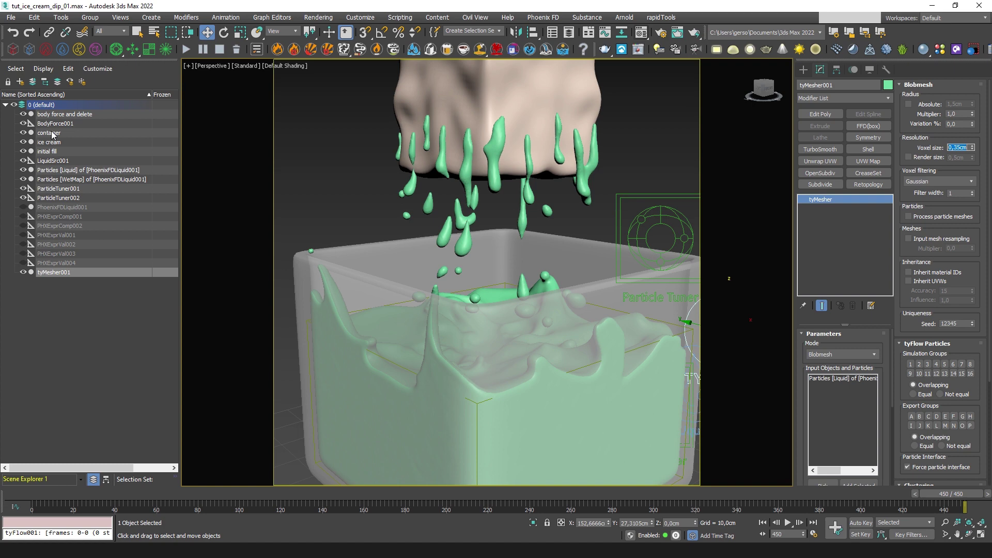
Set the tyMesher's voxel size to 0,3 cm and inspect the drips and liquid surface up close
text(0,3)
key(Return)
alt+middle_drag(551, 231, 540, 241)
middle_drag(526, 335, 546, 290)
middle_drag(548, 186, 524, 259)
scroll(594, 192, up, 5)
scroll(595, 200, down, 3)
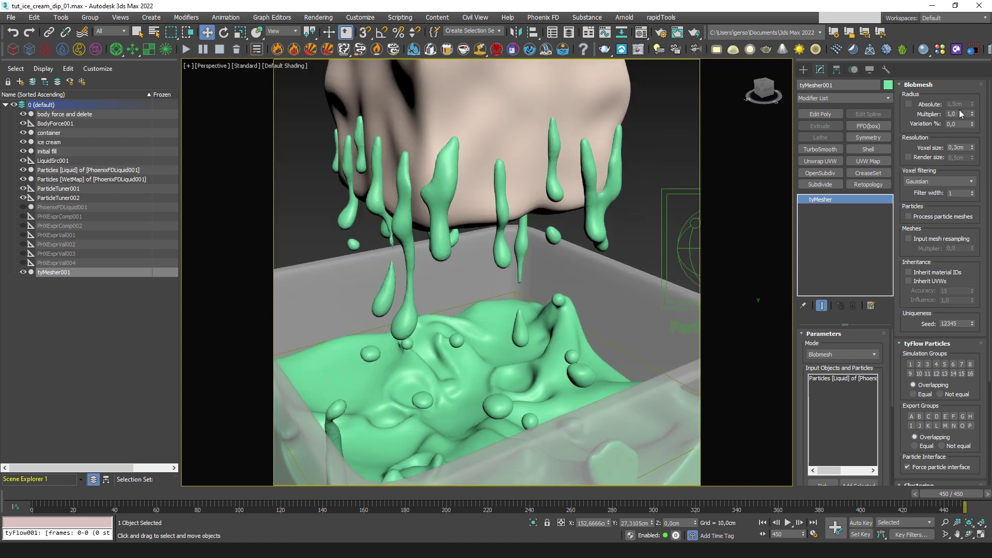
Set the tyMesher's radius multiplier to 1,5 and check the thickened drips beneath the ice cream
text(1,5)
key(Return)
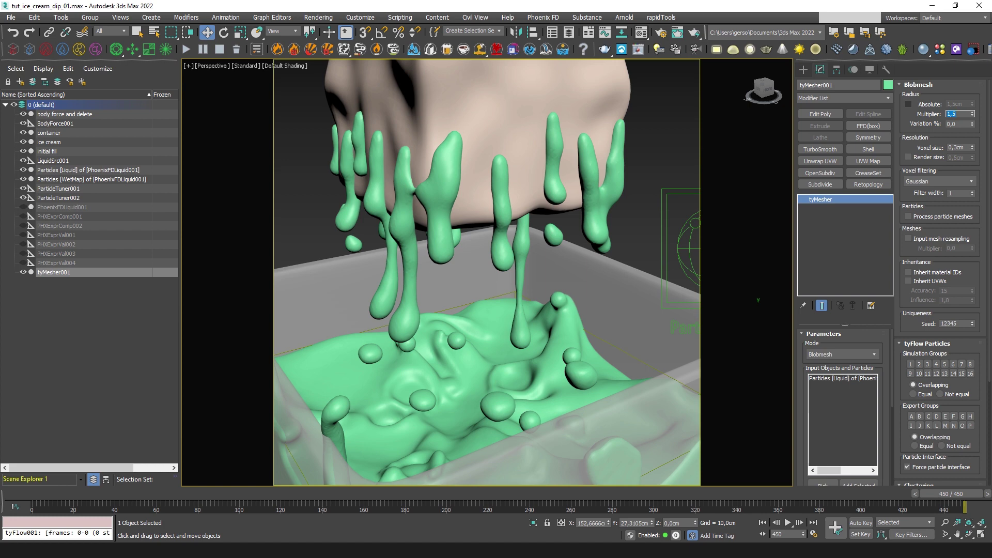
scroll(493, 252, down, 3)
mouse_move(518, 286)
alt+middle_down()
mouse_move(504, 278)
mouse_move(522, 282)
alt+middle_up()
scroll(521, 283, down, 2)
scroll(527, 222, down, 4)
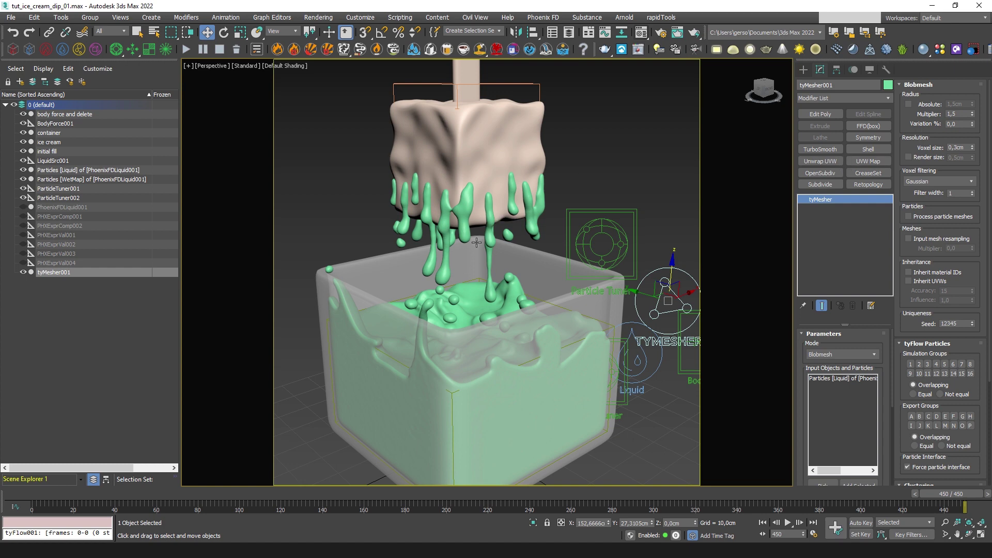
middle_drag(520, 243, 528, 267)
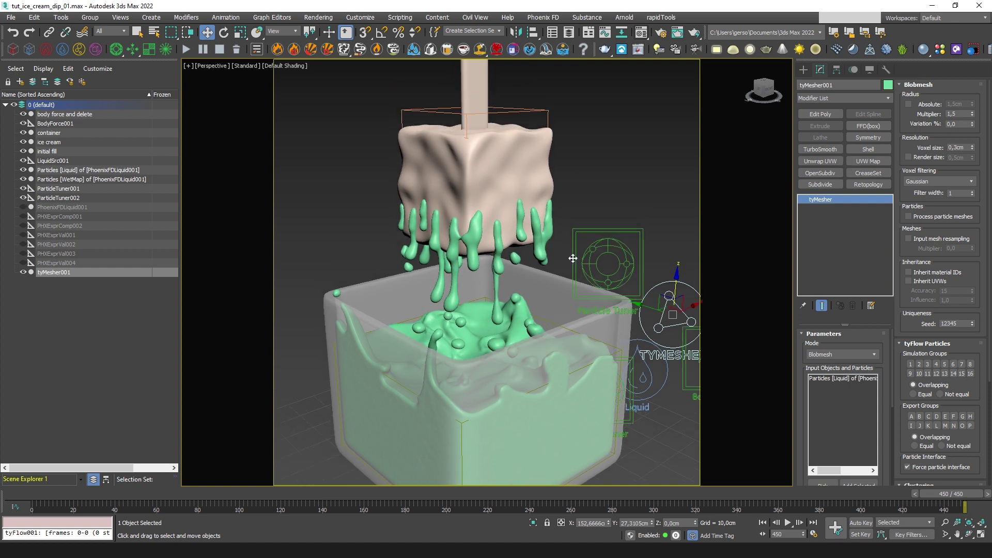
Add the Phoenix WetMap particles to the tyMesher's input objects so the ice cream coating is meshed too
double_click(957, 113)
key(Return)
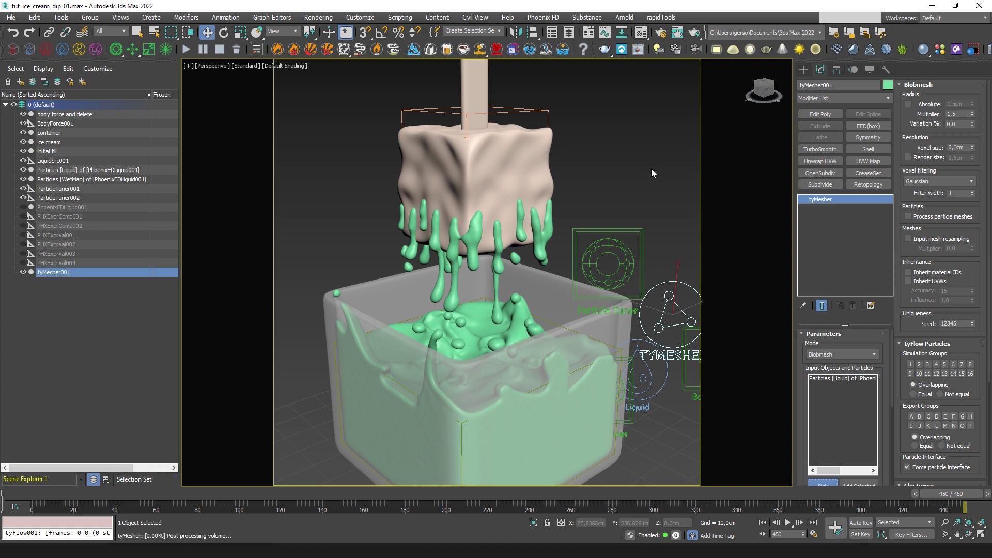
mouse_move(568, 248)
alt+middle_down()
mouse_move(563, 238)
mouse_move(581, 252)
alt+middle_up()
scroll(582, 251, down, 6)
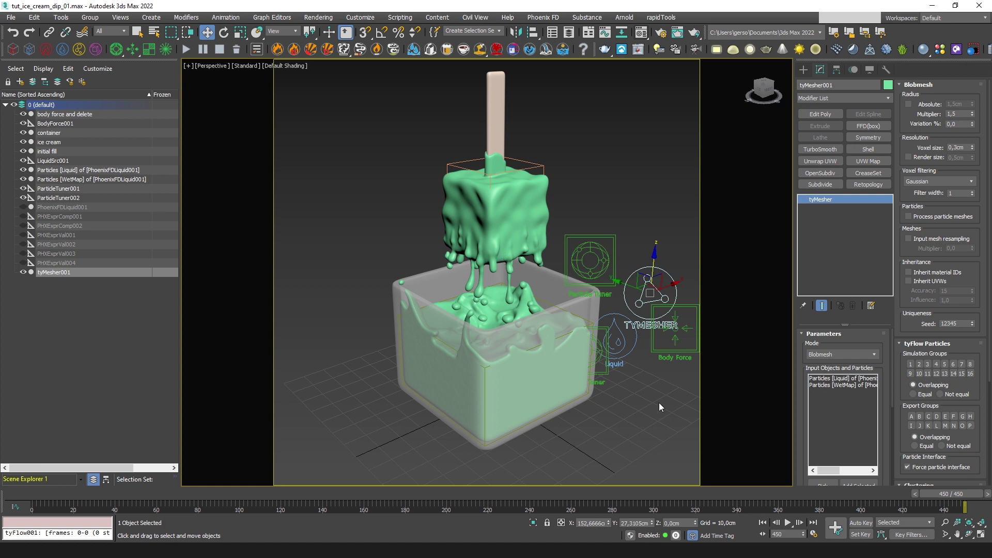
Go to frame 292 and examine the meshed coating and liquid strands around the ice cream up close
click(637, 489)
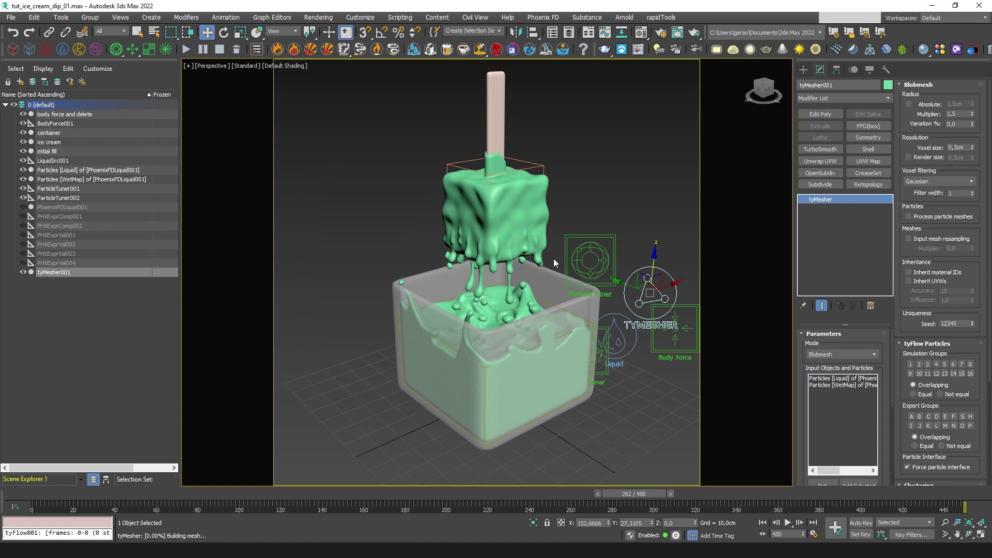
mouse_move(545, 289)
alt+middle_down()
mouse_move(524, 286)
mouse_move(537, 299)
alt+middle_up()
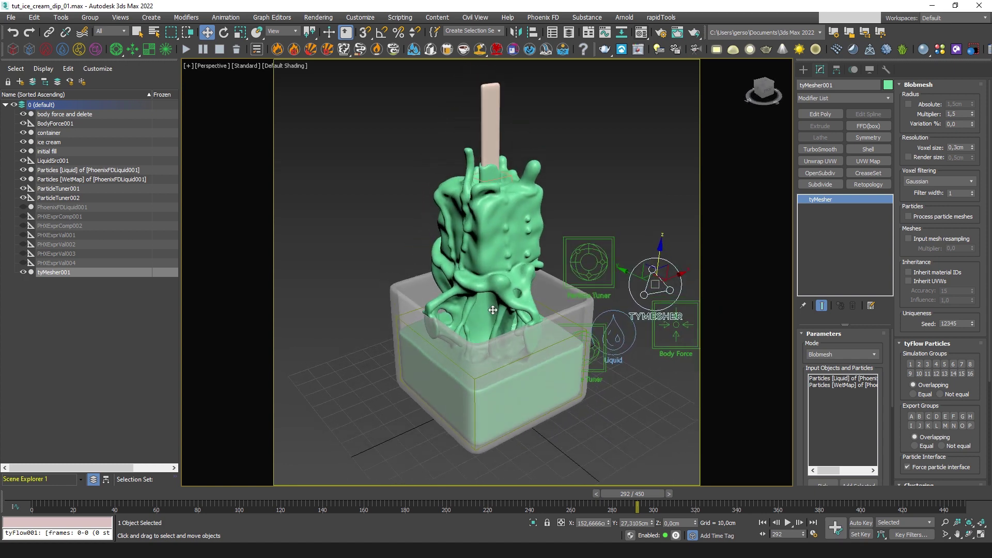
scroll(491, 310, up, 5)
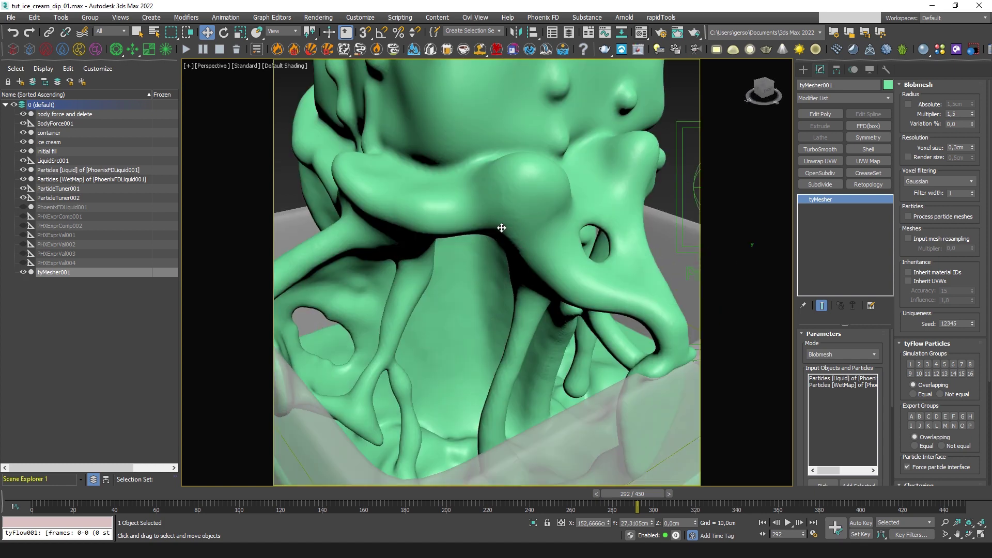
scroll(503, 226, down, 3)
scroll(473, 166, down, 3)
scroll(513, 250, up, 5)
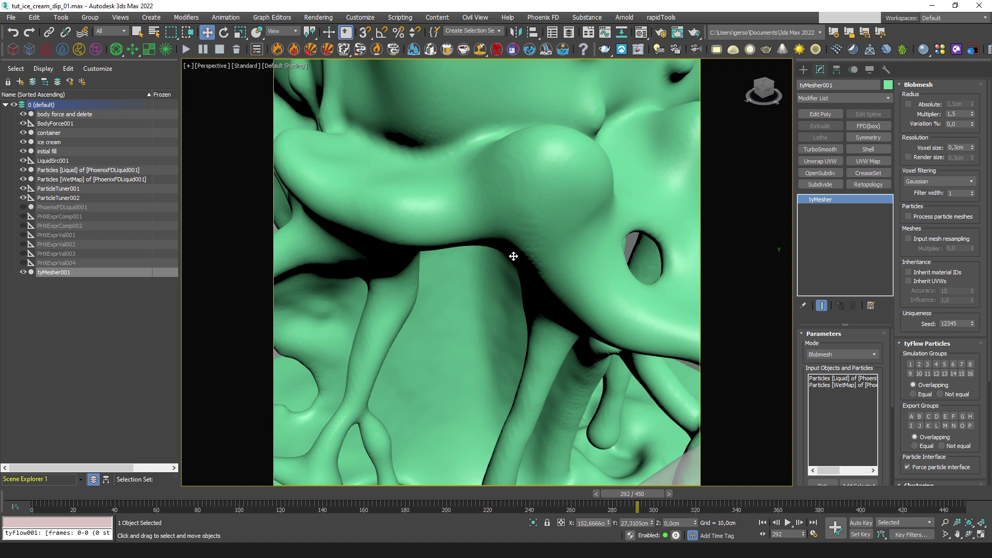
scroll(514, 264, down, 4)
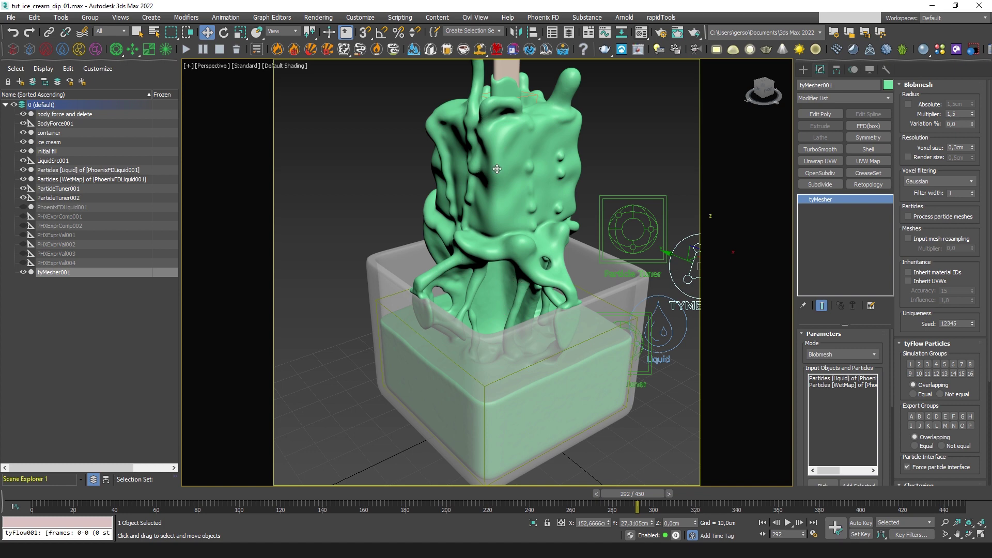
scroll(536, 293, up, 5)
scroll(522, 312, down, 6)
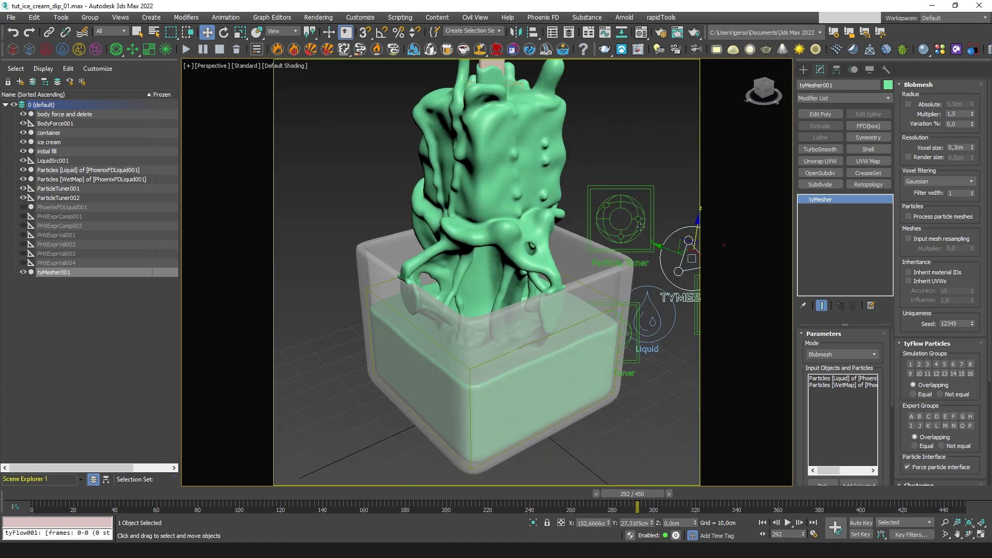
Add a tyRelax modifier with 5 iterations to the tyMesher and inspect the smoothness of the strands
click(889, 100)
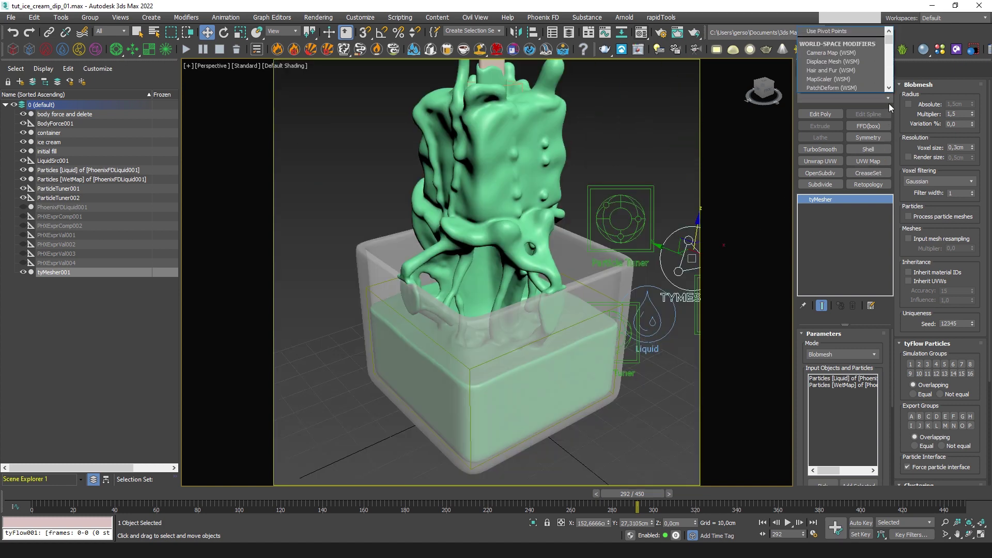
text(tyr)
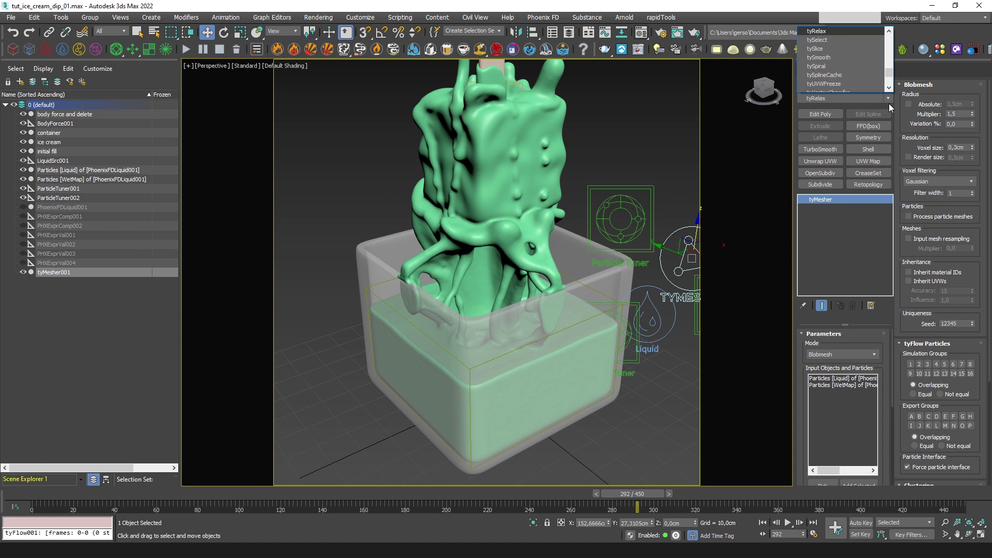
key(Return)
drag(855, 378, 804, 352)
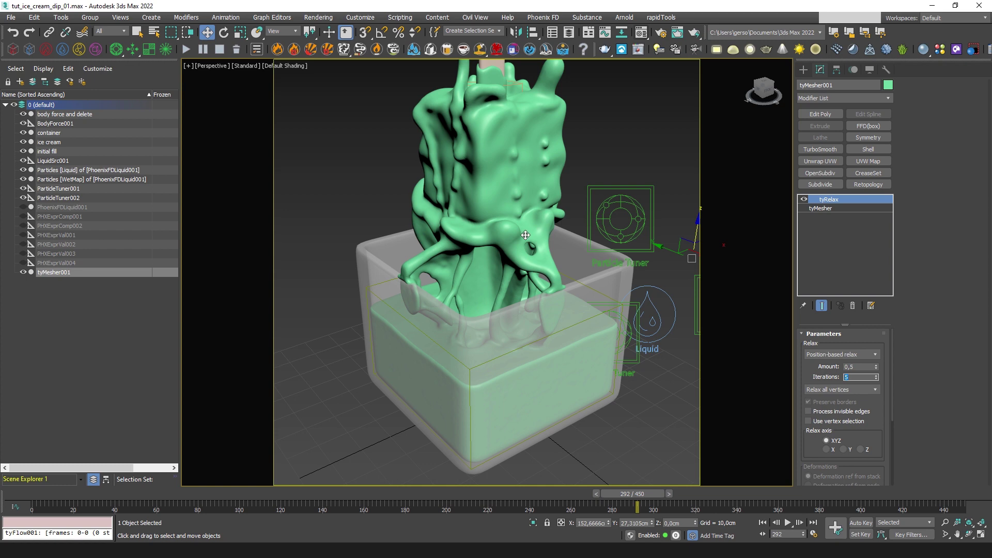
scroll(525, 235, up, 6)
scroll(525, 235, down, 5)
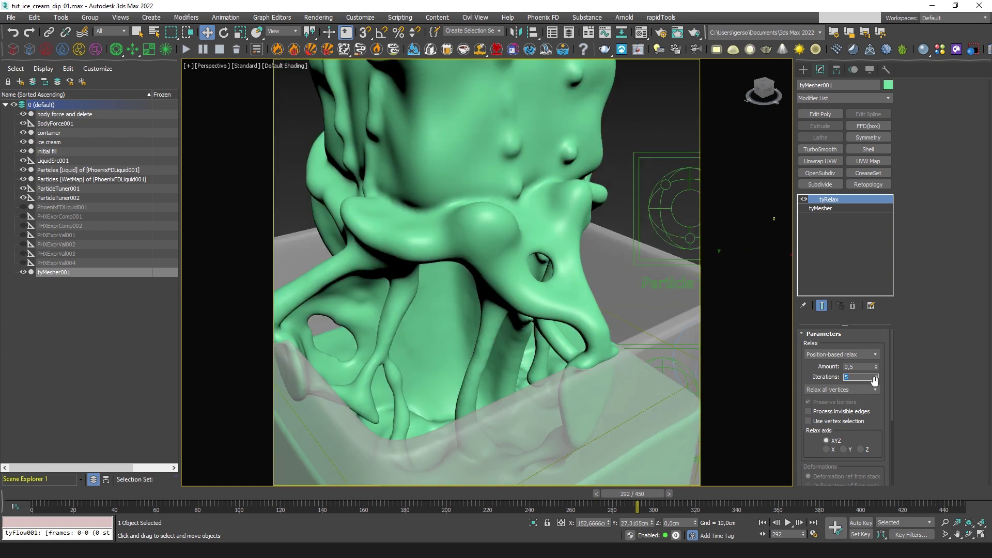
scroll(573, 254, down, 2)
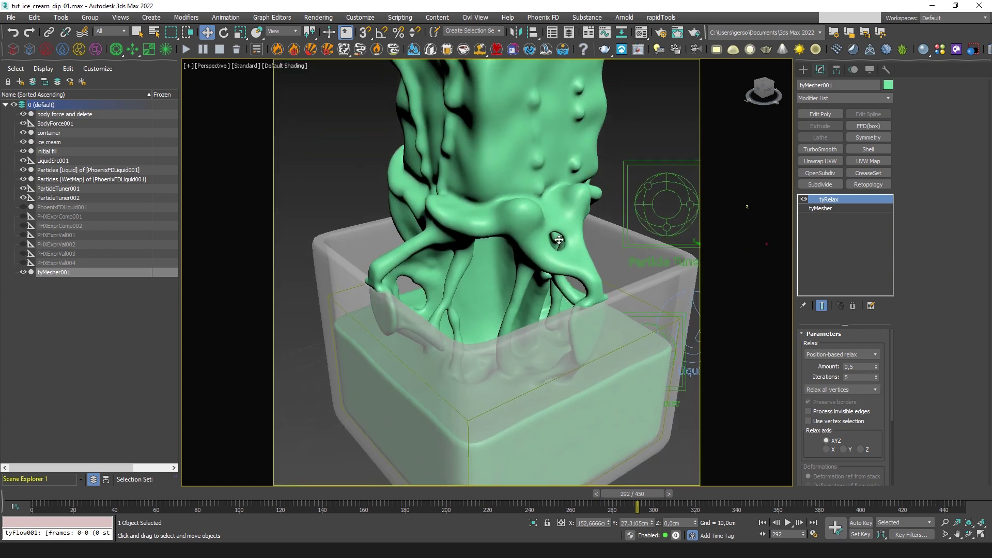
Review the relaxed mesh as a whole and move the timeline to frame 380
scroll(571, 257, down, 4)
scroll(564, 260, down, 3)
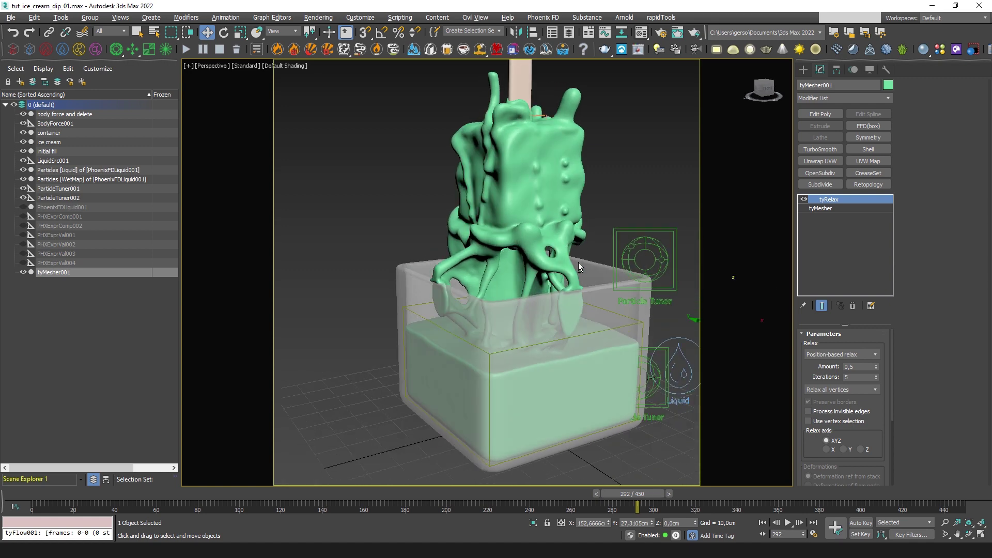
scroll(578, 262, down, 2)
scroll(551, 253, down, 2)
scroll(550, 253, up, 1)
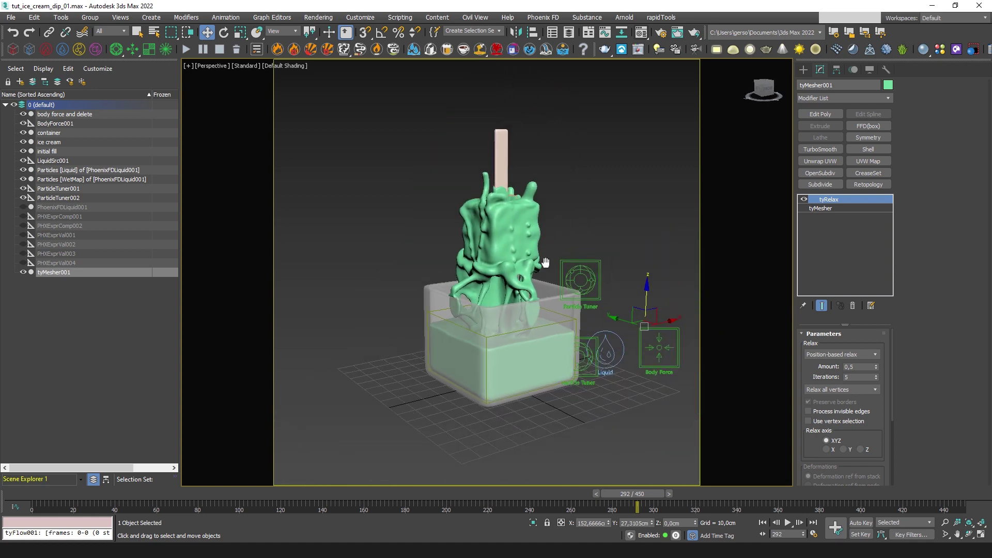
scroll(549, 251, up, 2)
scroll(549, 249, up, 2)
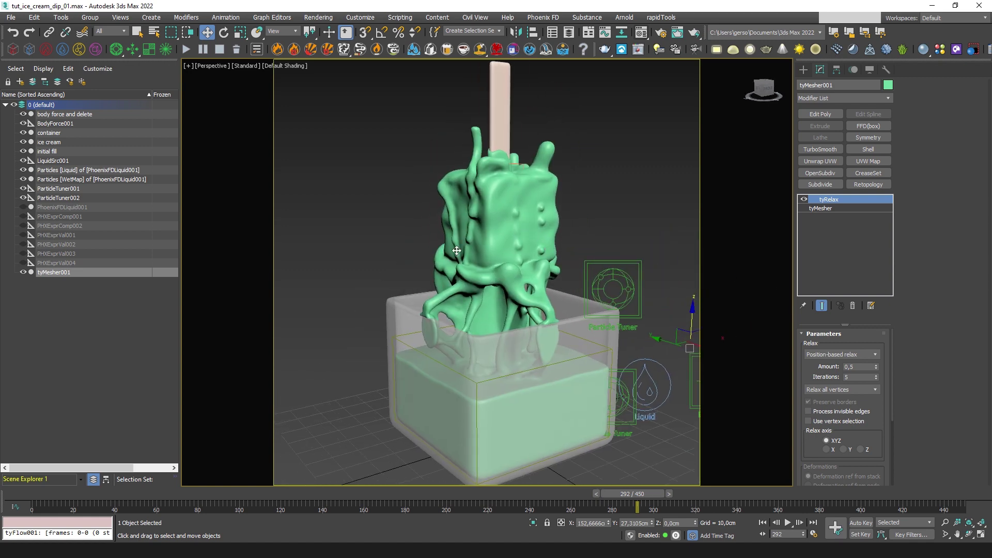
click(812, 495)
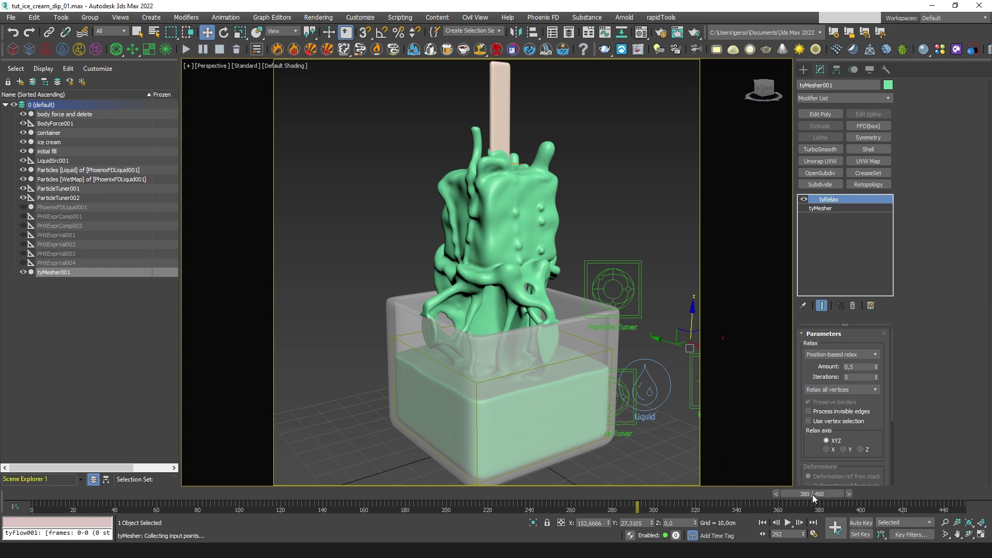